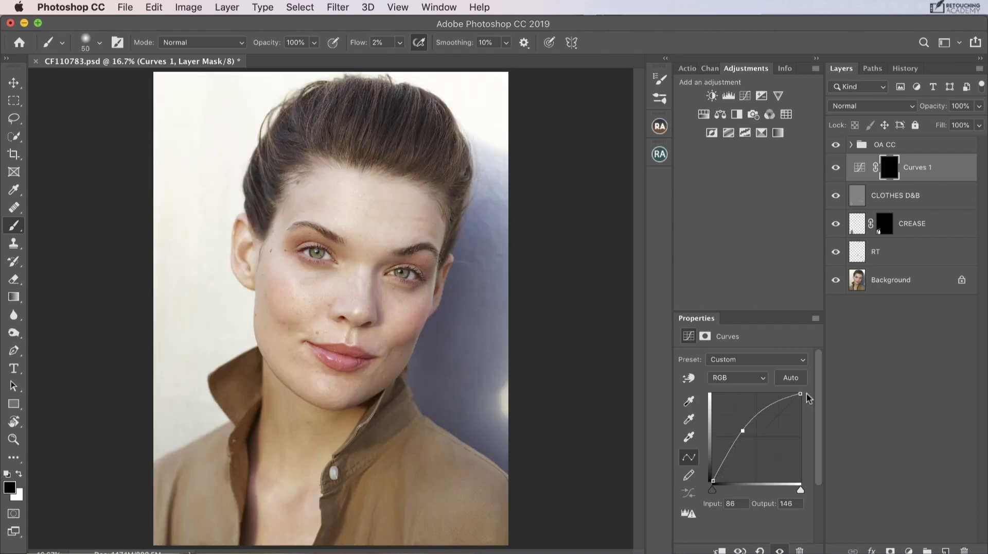
- Rename the masked Curves 1 adjustment layer as DODGE
key("x")
double_click(917, 166)
type("DODGE")
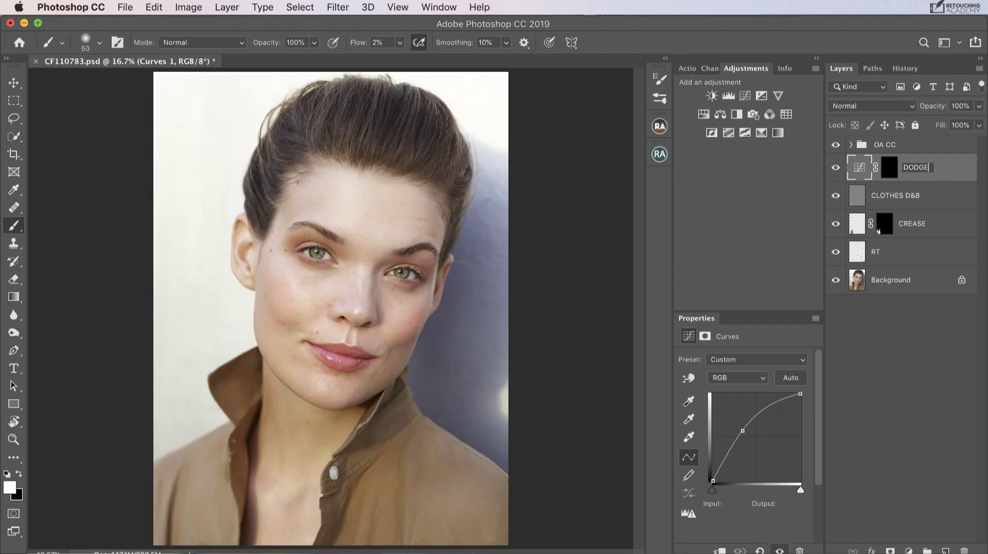
key("Return")
- Add a Curves adjustment layer above DODGE that darkens and warms the image, with the blue channel's white point lowered to output 243
left_click(745, 96)
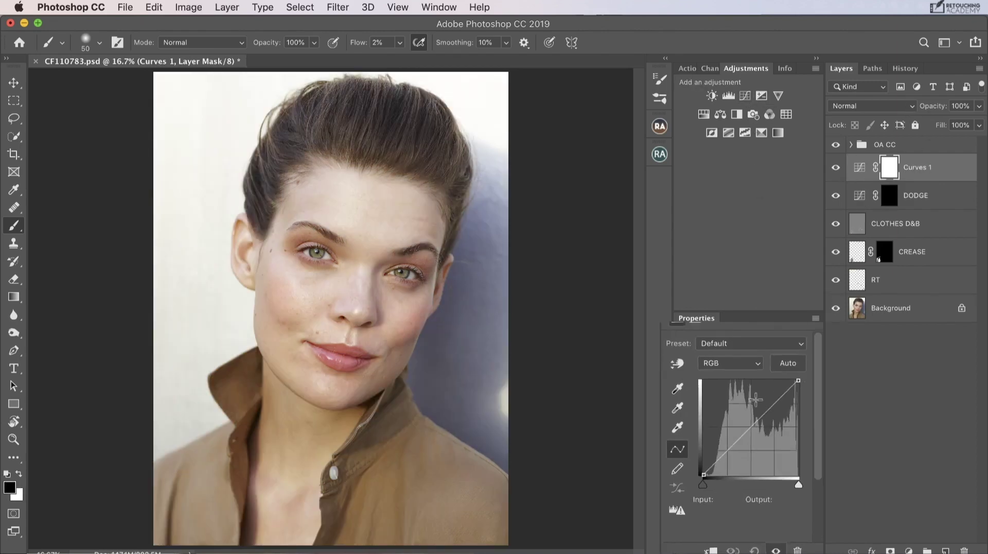
mouse_move(702, 329)
left_mouse_down()
mouse_move(699, 315)
mouse_move(713, 331)
left_mouse_up()
mouse_move(775, 228)
left_mouse_down()
mouse_move(775, 249)
mouse_move(767, 227)
mouse_move(776, 236)
left_mouse_up()
left_click(695, 201)
left_click(686, 211)
left_click(661, 196)
left_click(659, 237)
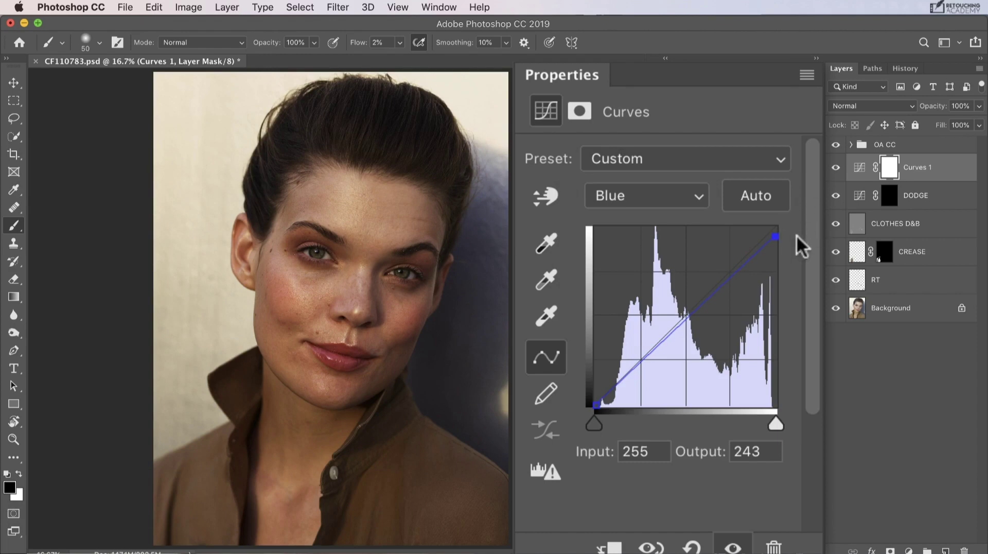
- Darken the midtones further on the RGB curve by moving its point to input 167, output 101
left_click(659, 202)
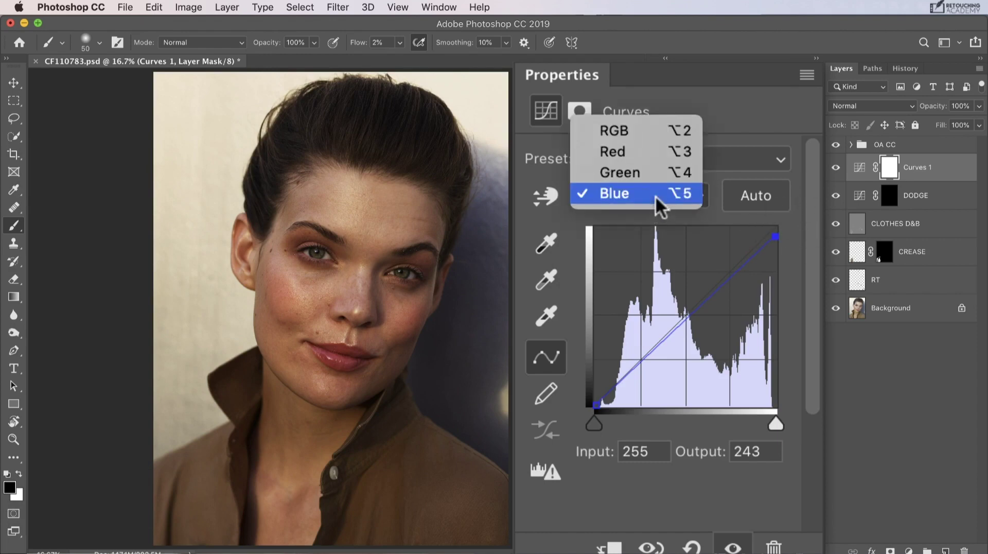
left_click(652, 135)
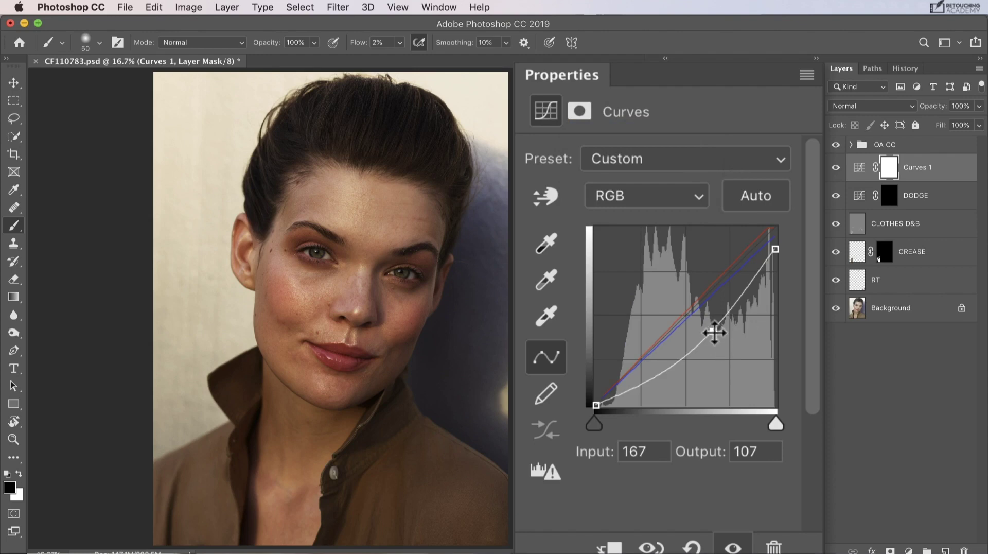
left_click_drag(714, 332, 715, 337)
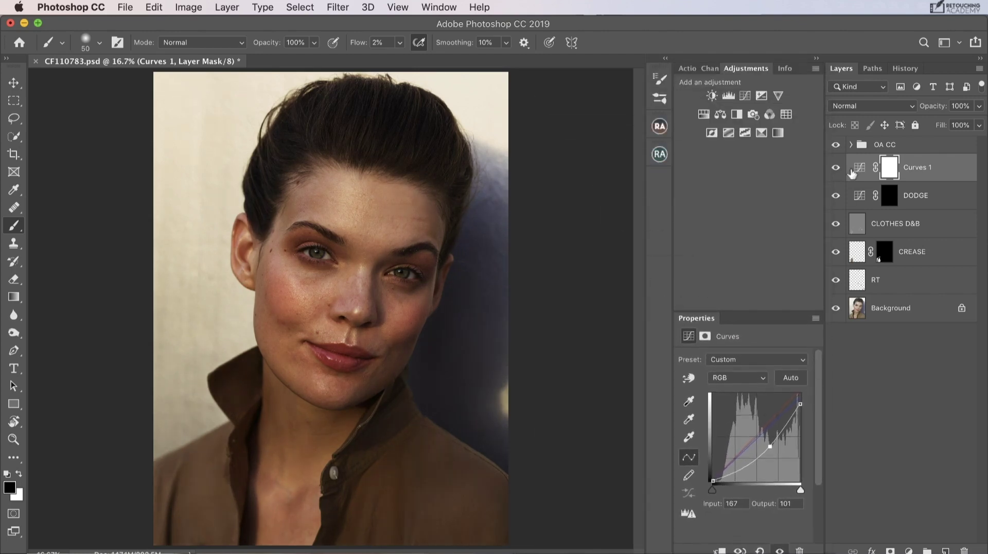
- Rename the darkening Curves layer as BURN and invert its layer mask to black
double_click(916, 168)
key("BackSpace")
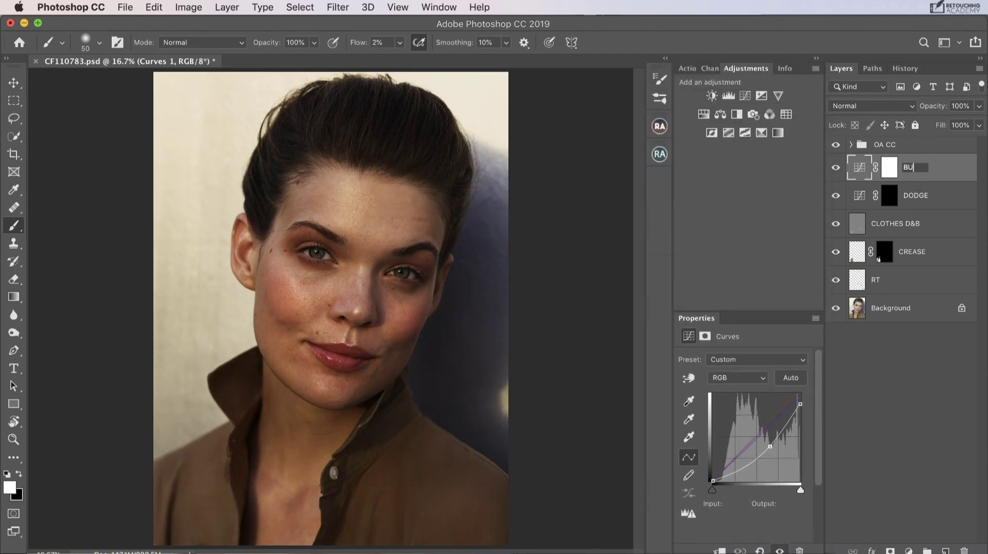
type("BURN")
key("Return")
key("ctrl+i")
- Create a layer named CHECK above the OA CC group in Soft Light mode, filled with 50% gray
left_click(902, 148)
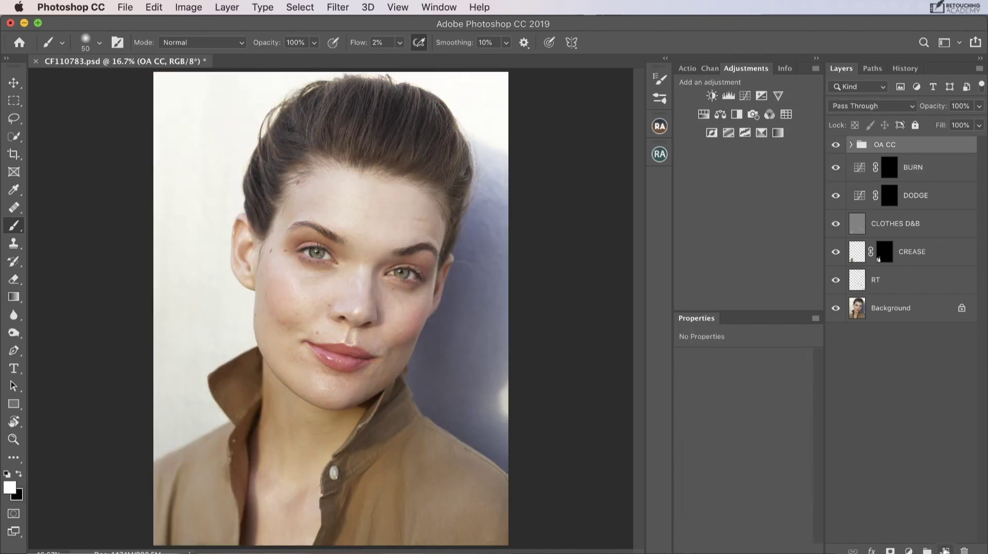
left_click(944, 550, "alt")
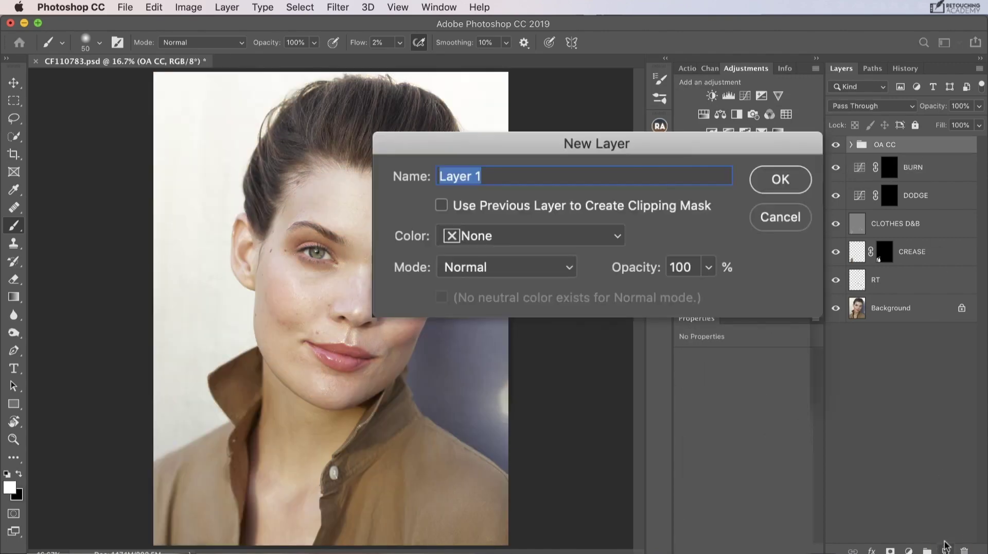
left_click(472, 268)
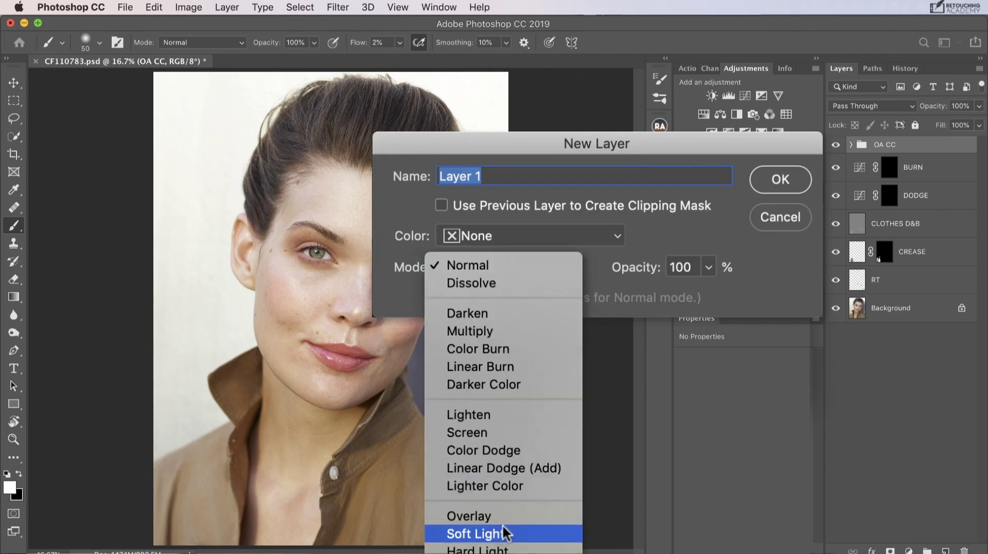
left_click(506, 534)
left_click(441, 298)
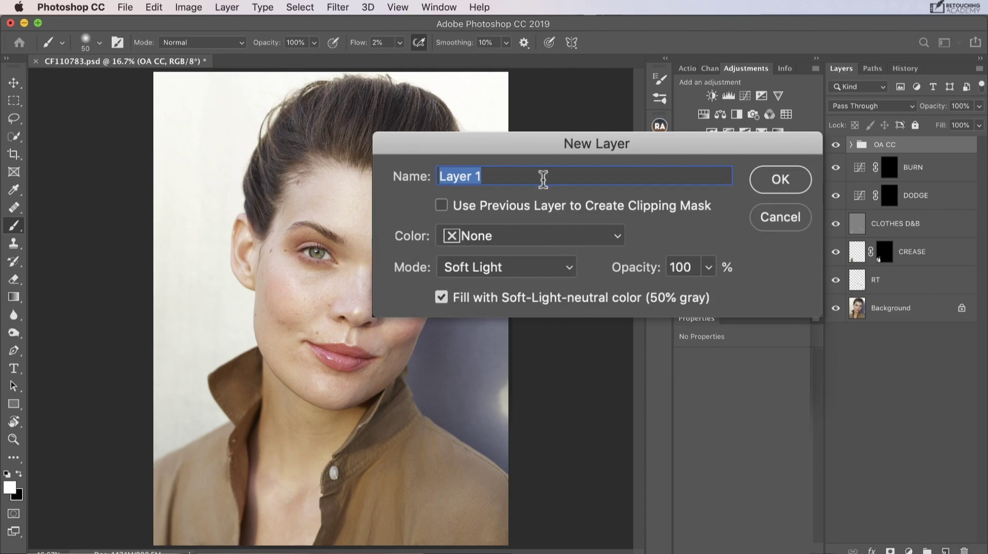
key("BackSpace")
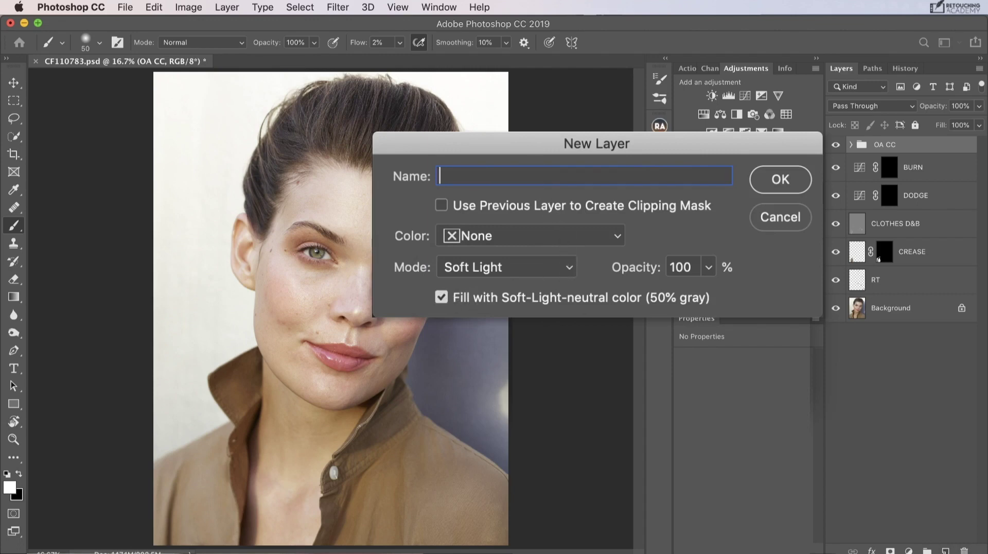
type("CHECK")
left_click(803, 177)
- Set the CHECK layer's blend mode to Color for a black-and-white view of the portrait
left_click_drag(915, 168, 907, 143)
left_click(875, 109)
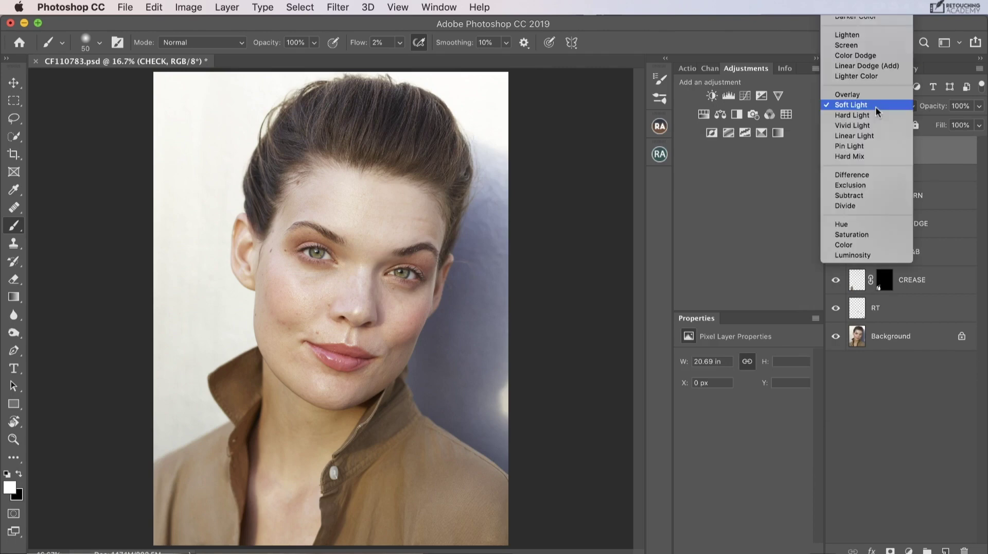
left_click(853, 243)
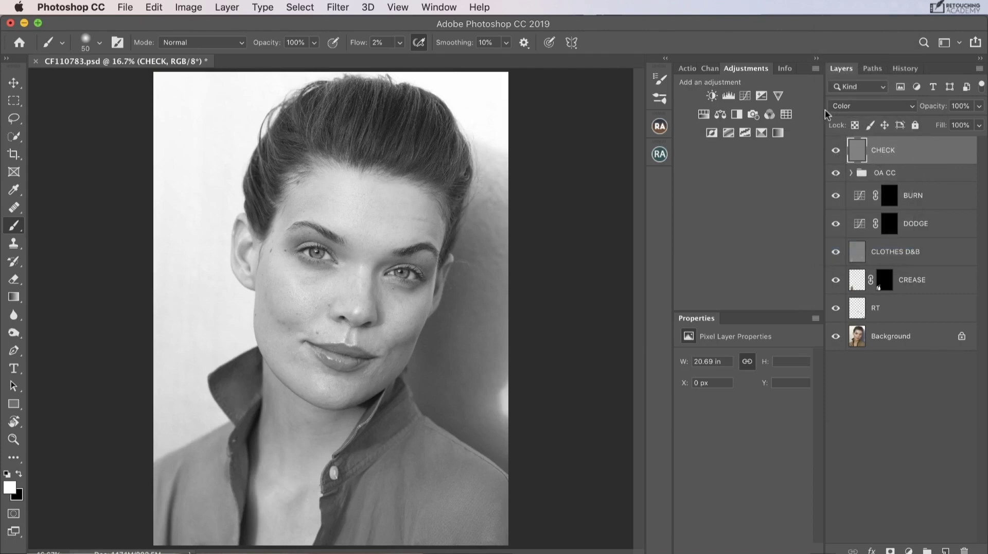
- Add a Curves layer above CHECK and darken its midtones with a point at input 133, output 103
left_click(744, 96)
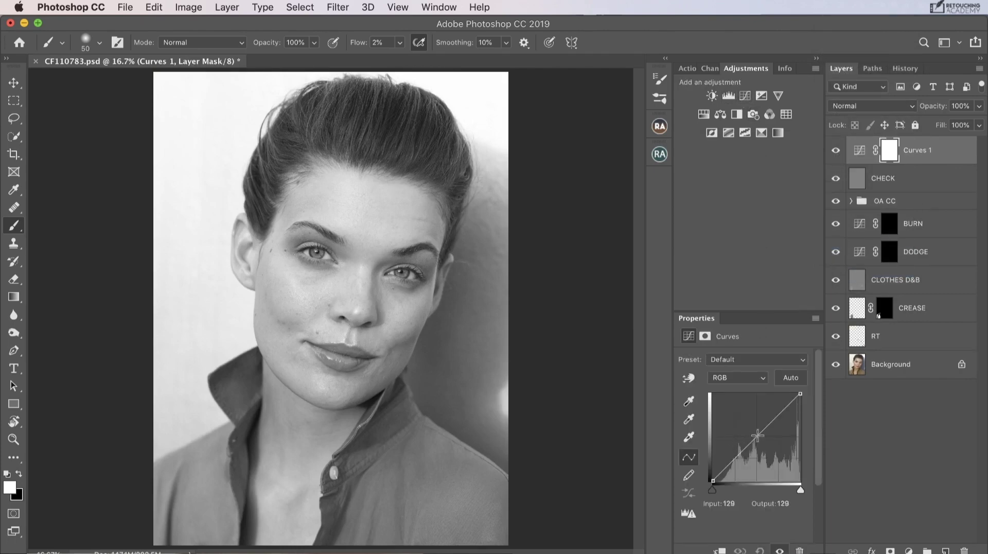
mouse_move(758, 435)
left_mouse_down()
mouse_move(782, 418)
mouse_move(758, 446)
left_mouse_up()
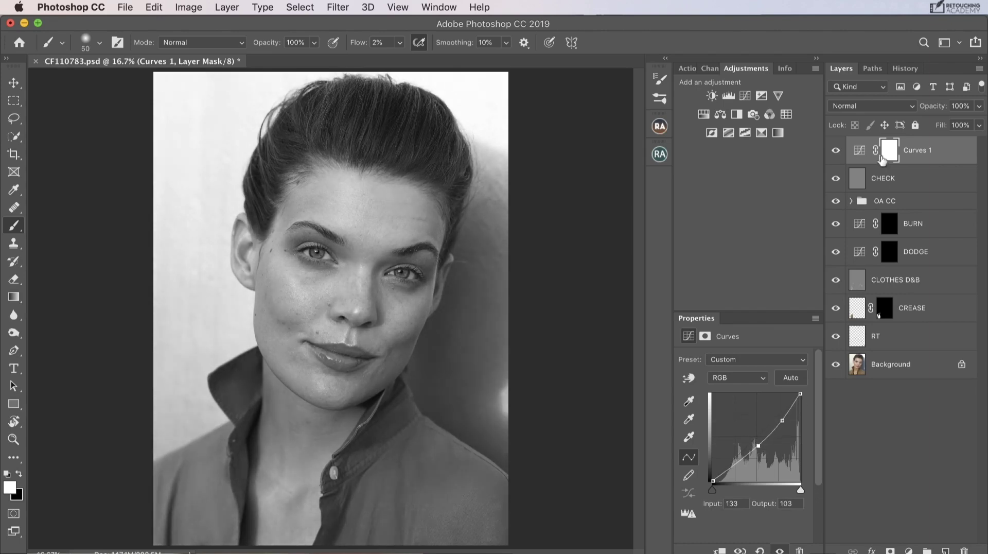
- Paint white on the DODGE layer's mask over the darker skin below the lower lip and on the chin with a 58 px brush
left_click_drag(892, 256, 895, 259)
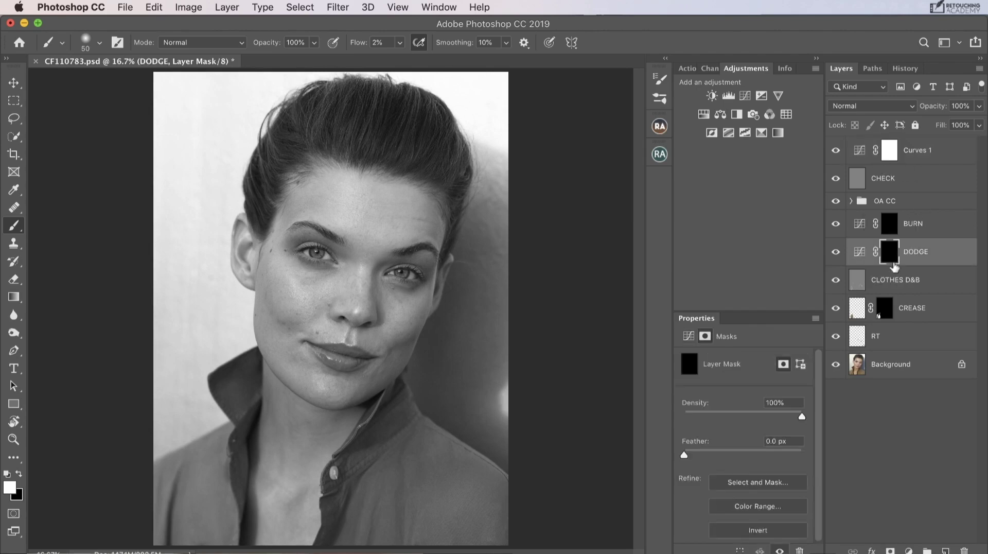
key("super+equal")
key("super+equal")
key("super+equal")
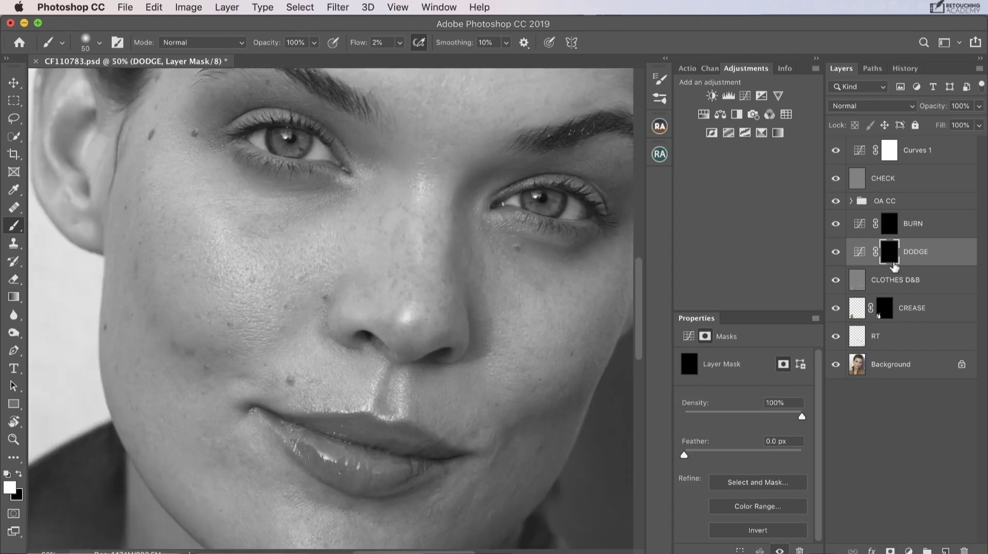
left_click_drag(191, 311, 196, 311)
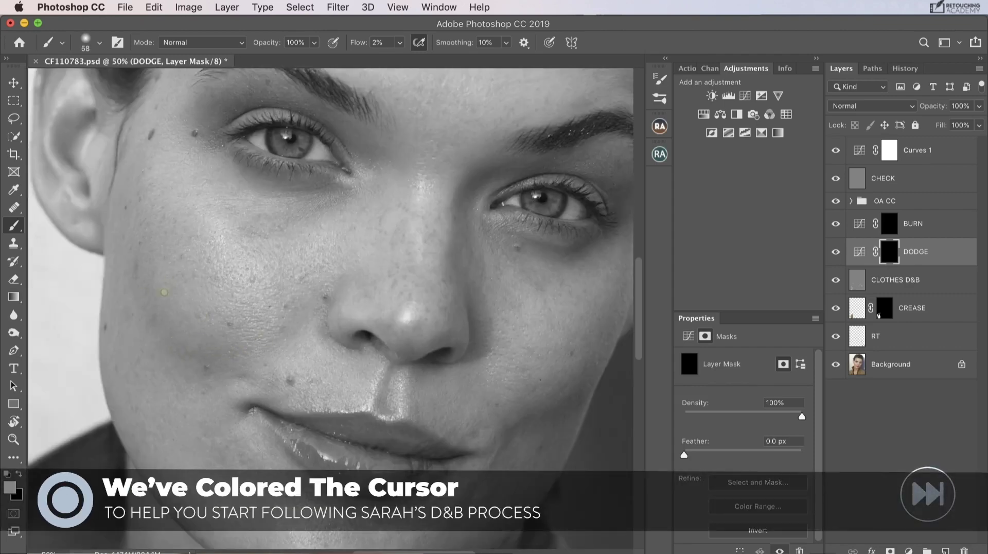
scroll(315, 145, "down", 5)
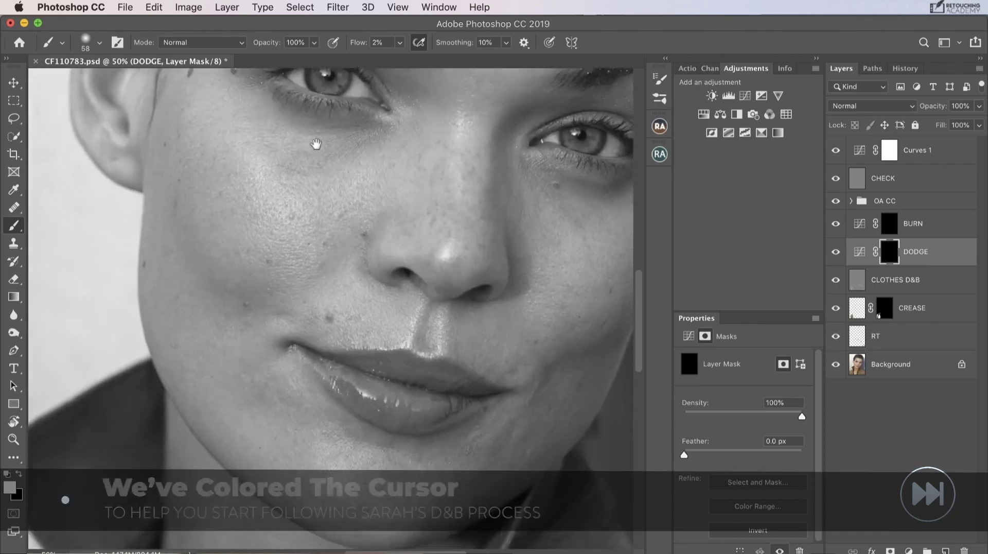
key("super+equal")
scroll(238, 230, "down", 5)
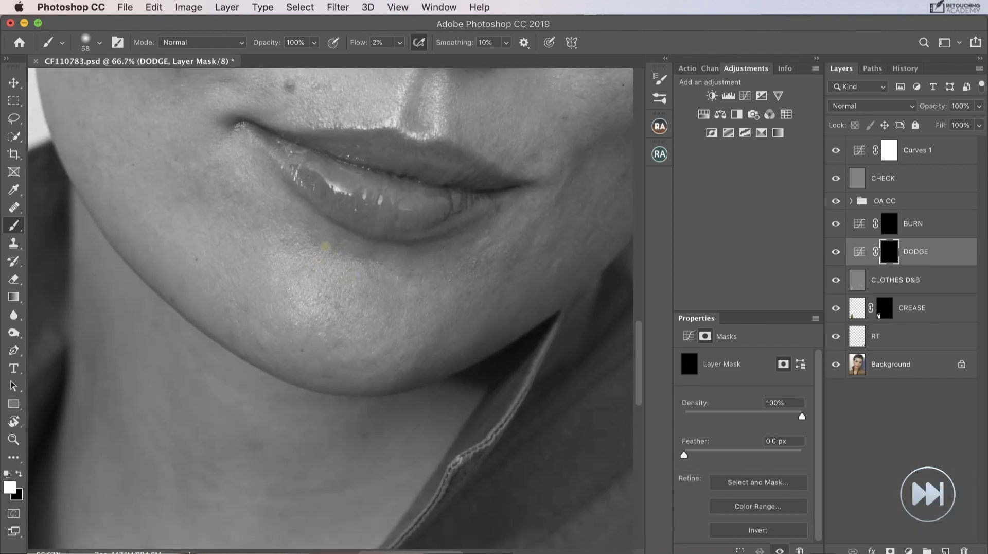
left_click_drag(379, 257, 377, 257)
mouse_move(421, 292)
left_mouse_down()
mouse_move(443, 284)
mouse_move(417, 275)
mouse_move(397, 309)
mouse_move(406, 301)
mouse_move(420, 324)
mouse_move(423, 363)
mouse_move(436, 333)
mouse_move(372, 379)
mouse_move(394, 348)
mouse_move(383, 327)
mouse_move(394, 305)
mouse_move(433, 283)
mouse_move(413, 276)
mouse_move(413, 255)
mouse_move(437, 247)
mouse_move(413, 258)
mouse_move(417, 243)
mouse_move(414, 268)
mouse_move(430, 273)
mouse_move(442, 252)
mouse_move(477, 253)
mouse_move(518, 237)
mouse_move(464, 241)
mouse_move(495, 226)
mouse_move(498, 211)
mouse_move(515, 255)
mouse_move(337, 306)
left_mouse_up()
left_click_drag(348, 343, 366, 344)
- Lighten the small dark patches on the chin on the DODGE mask, reducing the brush to 23 px and 15 px
key("bracketleft")
key("bracketleft")
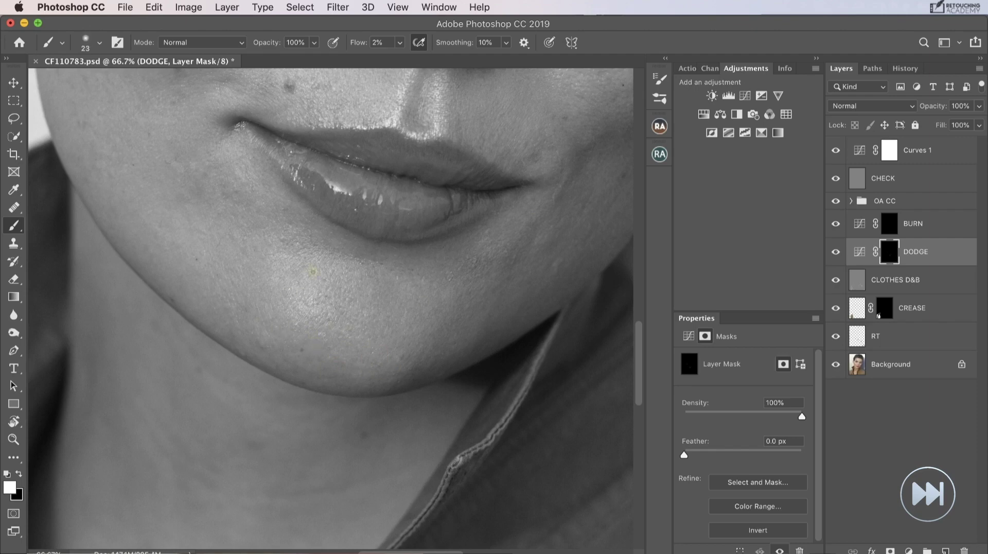
key("super+1")
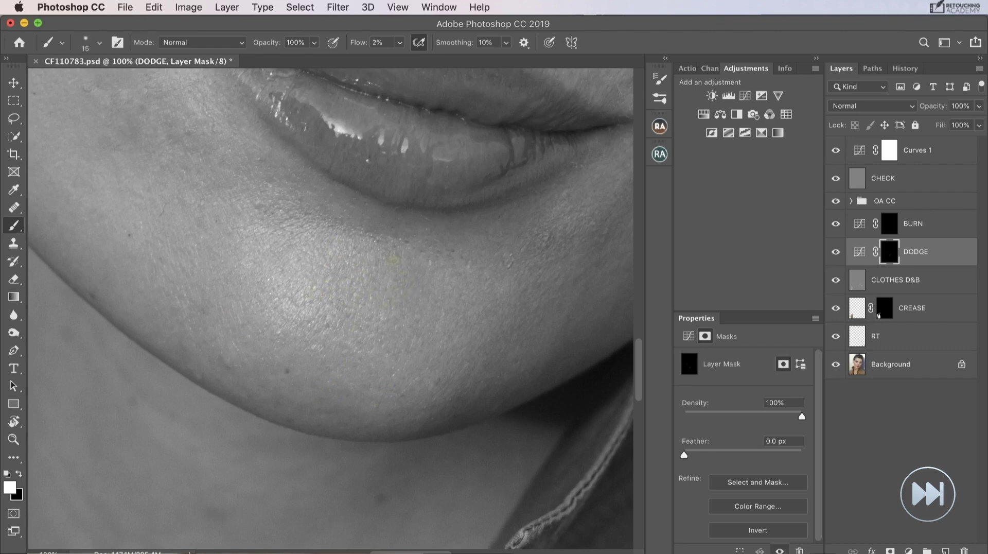
key("x")
key("x")
key("x")
key("x")
key("x")
key("x")
- Refine the dodging along the lower chin with a brush of about 21 px, switching between white and black
key("bracketright")
key("bracketright")
key("bracketright")
key("bracketright")
key("bracketright")
key("bracketleft")
key("x")
key("bracketleft")
key("bracketleft")
key("bracketleft")
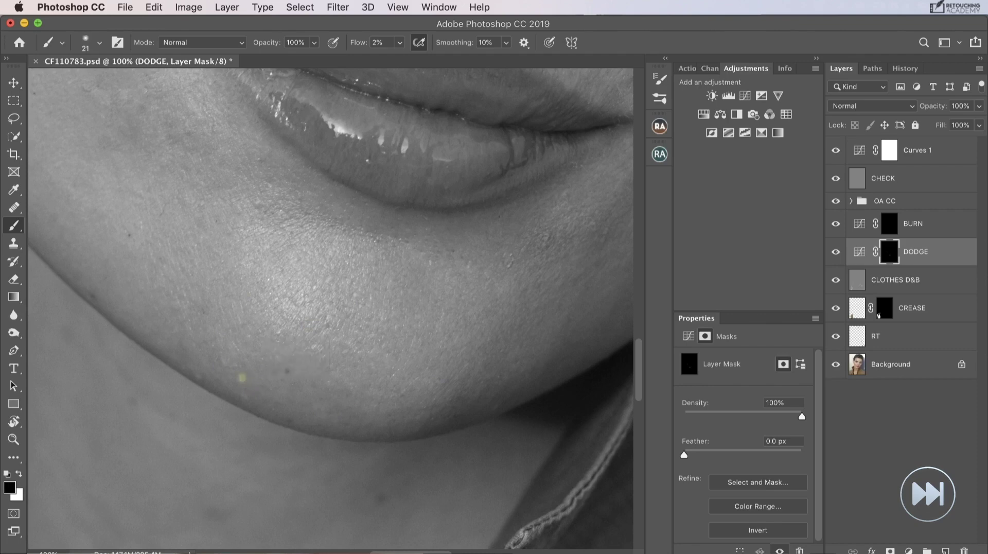
- Even out the chin and the skin under the mouth corner with white on the BURN and DODGE masks, using 10 to 36 px brushes
key("x")
key("alt+bracketright")
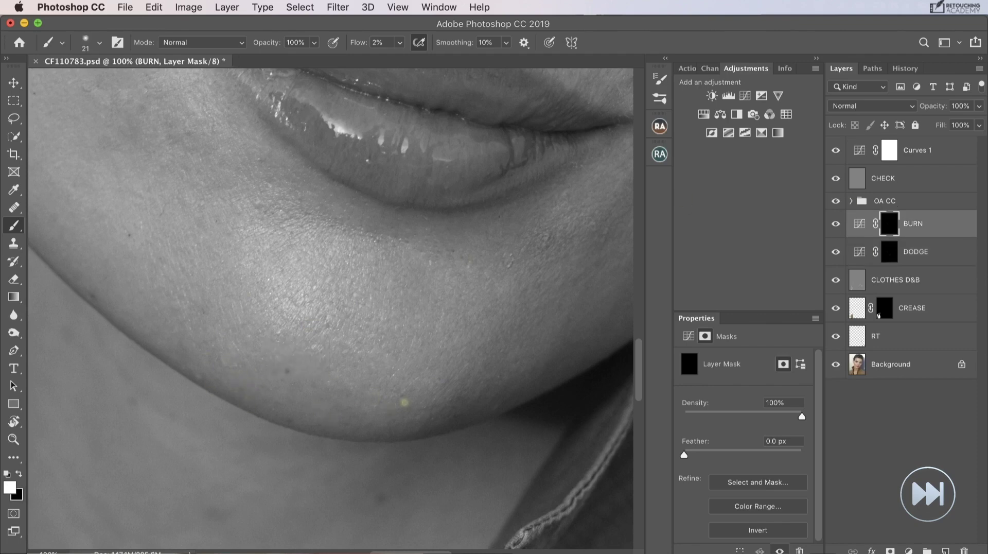
key("alt+bracketleft")
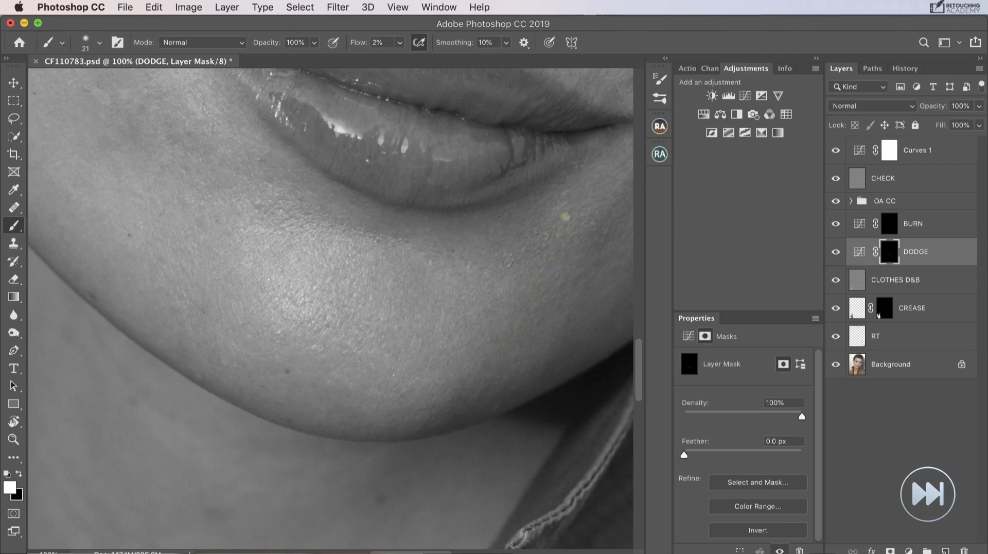
key("alt+bracketright")
key("bracketleft")
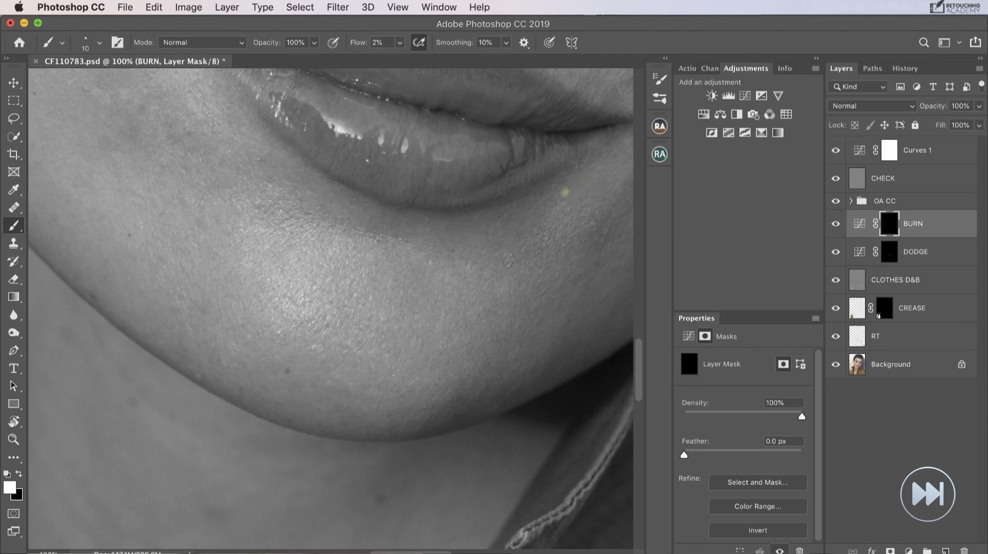
key("super+minus")
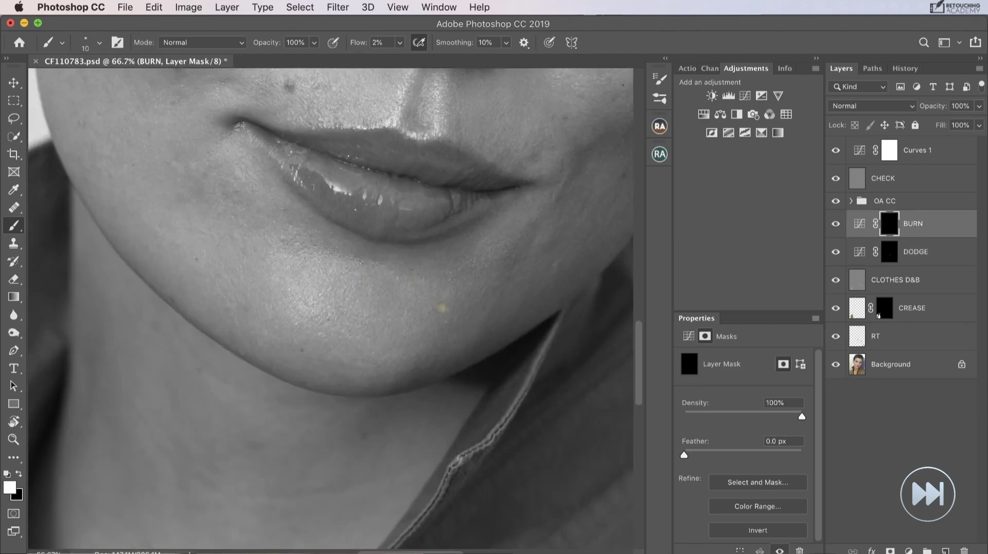
key("bracketright")
key("bracketright")
key("bracketright")
- Lighten the darker areas along the jaw and lower cheek on the DODGE mask with a 50 px brush
key("alt+bracketleft")
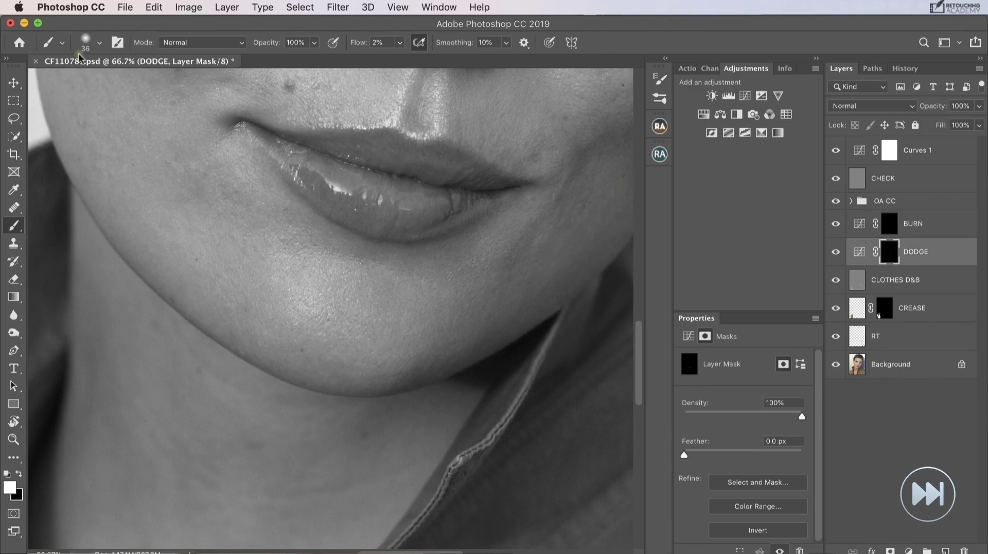
key("ctrl+minus")
key("ctrl+minus")
key("ctrl+plus")
left_click_drag(341, 489, 360, 484)
key("alt+bracketright")
key("alt+bracketleft")
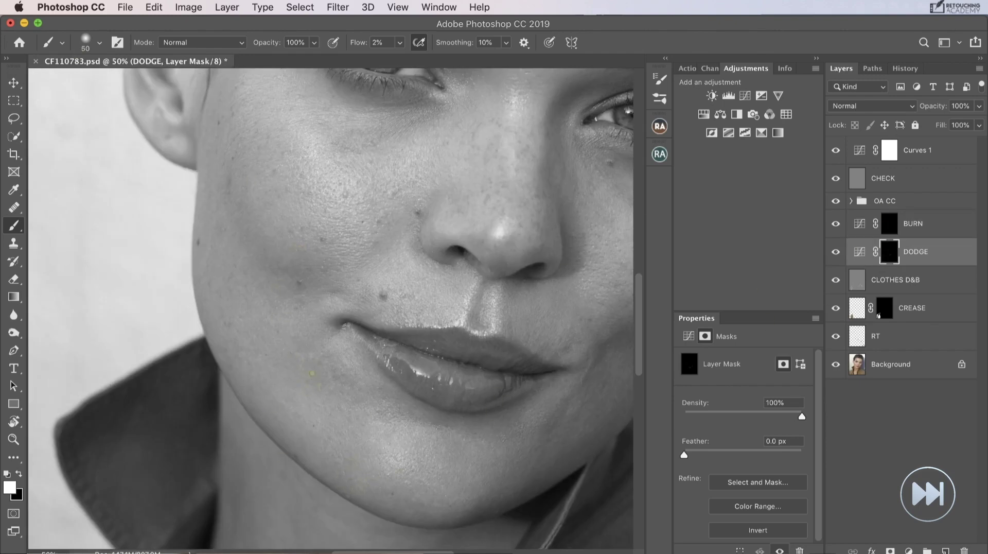
- Dodge the dark patches on the cheek beside the nose and mouth, stepping down to a smaller brush for fine spots
key("ctrl+plus")
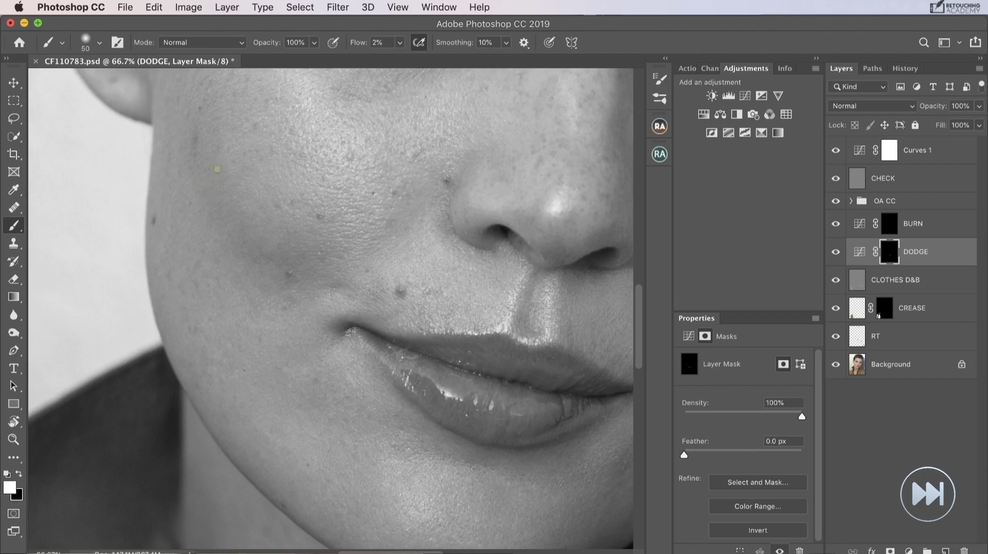
key("bracketleft")
key("bracketleft")
key("bracketleft")
key("bracketleft")
key("bracketleft")
key("bracketleft")
key("bracketleft")
- Dodge the shadowed skin between the cheek and the mouth corner with a 35 px brush
key("super+minus")
scroll(172, 182, "down", 3)
key("bracketright")
key("bracketright")
key("bracketright")
key("bracketright")
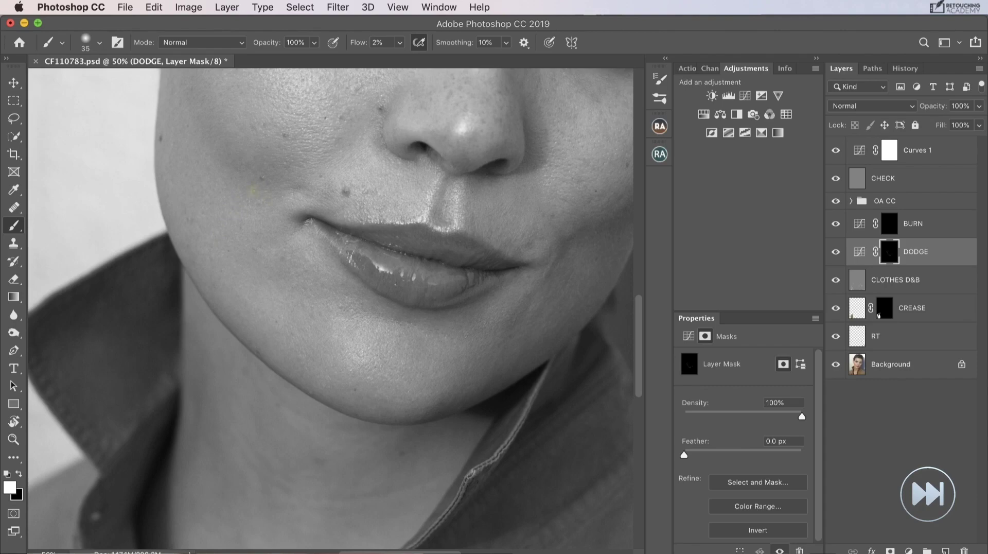
- Paint white on the BURN layer's mask over small bright patches on the lower cheek with a 15 px brush
key("super+minus")
key("super+equal")
key("super+equal")
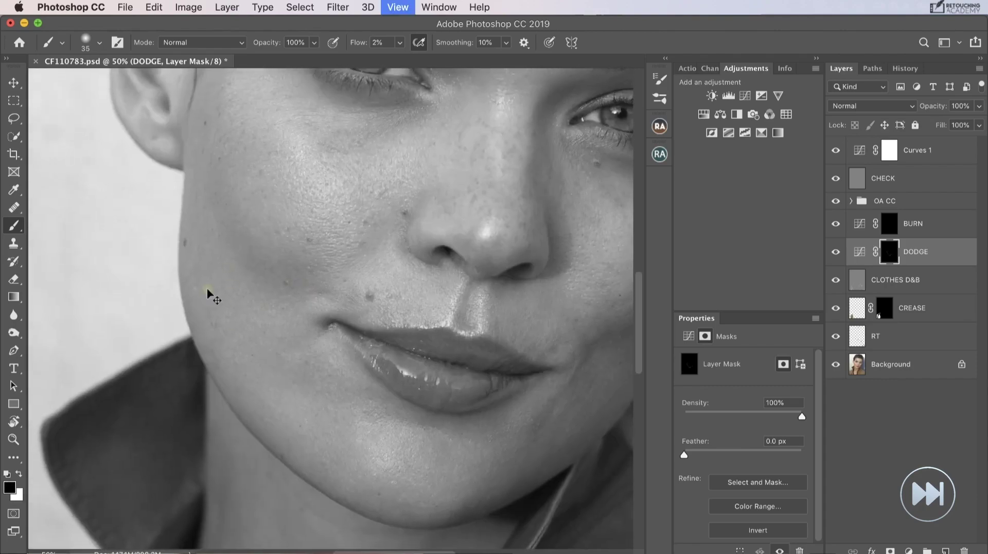
key("alt+bracketright")
left_click(204, 362, "ctrl+alt")
key("super+equal")
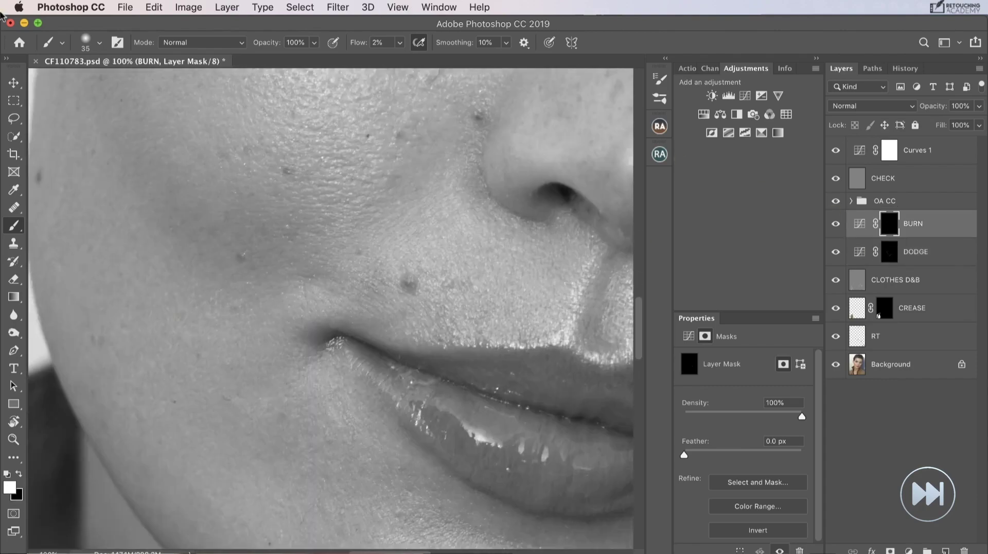
scroll(228, 320, "down", 3)
key("bracketleft")
key("bracketleft")
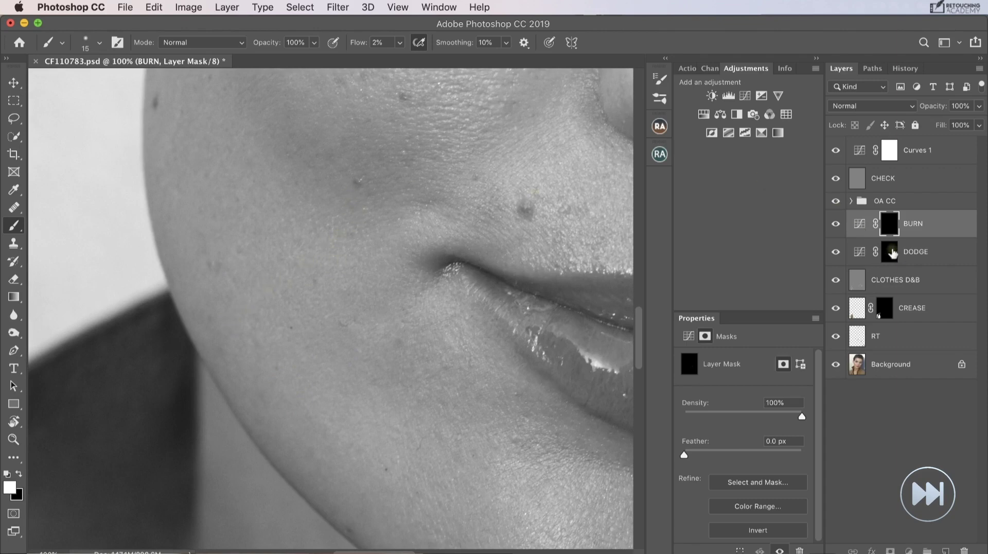
- Dodge the dark spots at the mouth corner with an 8 px brush and burn bright patches beside it with a 20 px brush
key("alt+bracketleft")
key("bracketright")
key("bracketright")
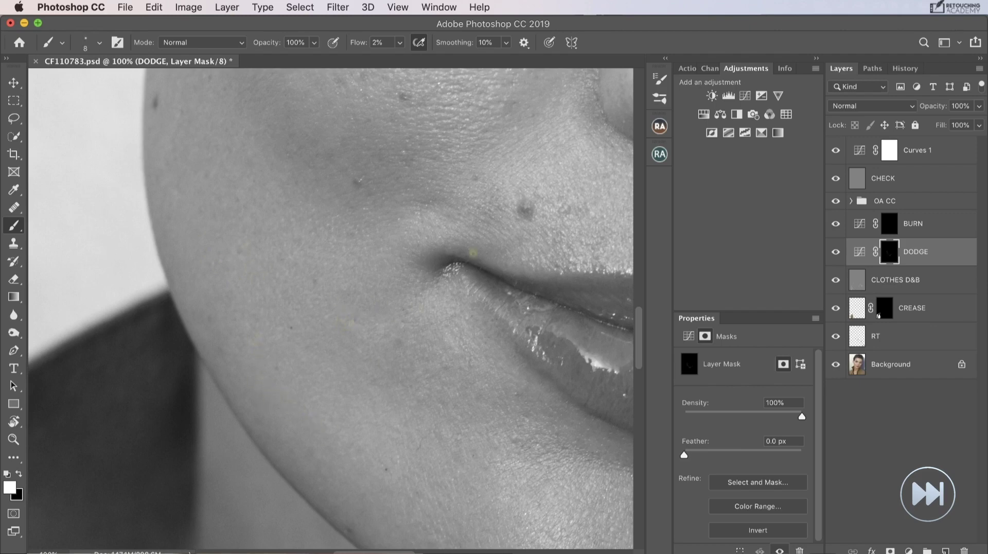
key("alt+bracketright")
key("alt+bracketleft")
key("alt+bracketright")
key("bracketleft")
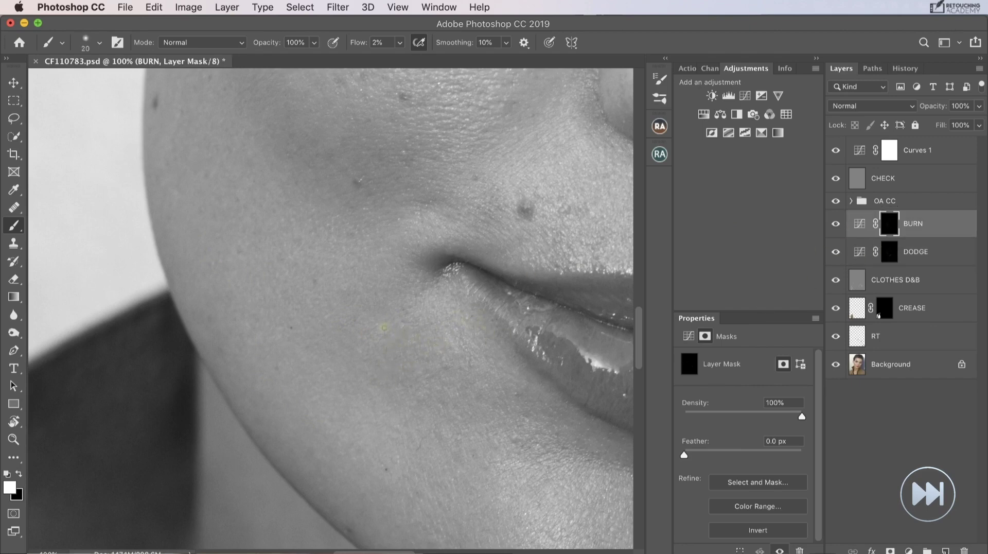
- Alternate between the DODGE and BURN masks to even out the skin below the lower lip with a 20 px brush
key("alt+bracketleft")
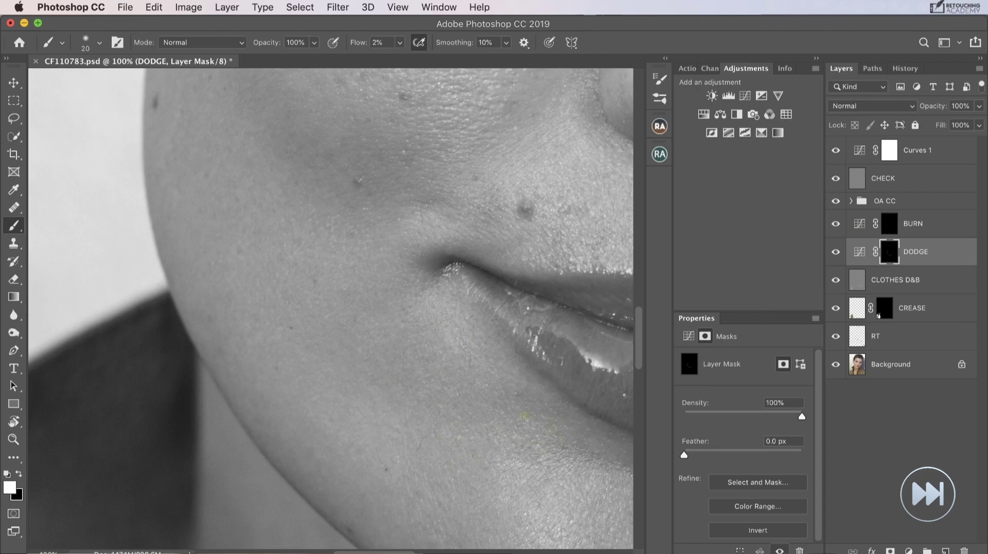
key("alt+bracketright")
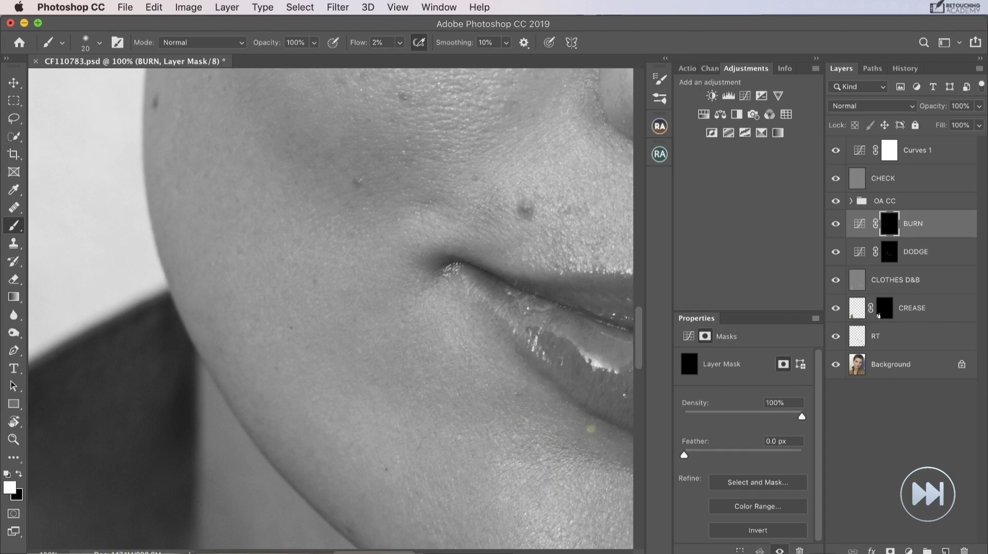
key("alt+bracketleft")
key("alt+bracketright")
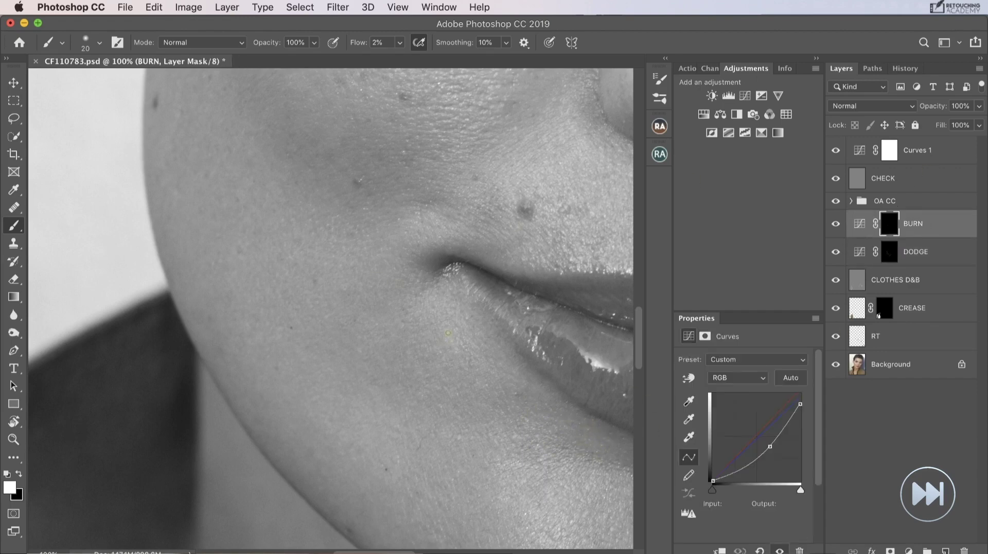
- Even out the chin and the skin below the mouth corner on the DODGE and BURN masks with a 49 px brush
key("super+minus")
key("alt+bracketleft")
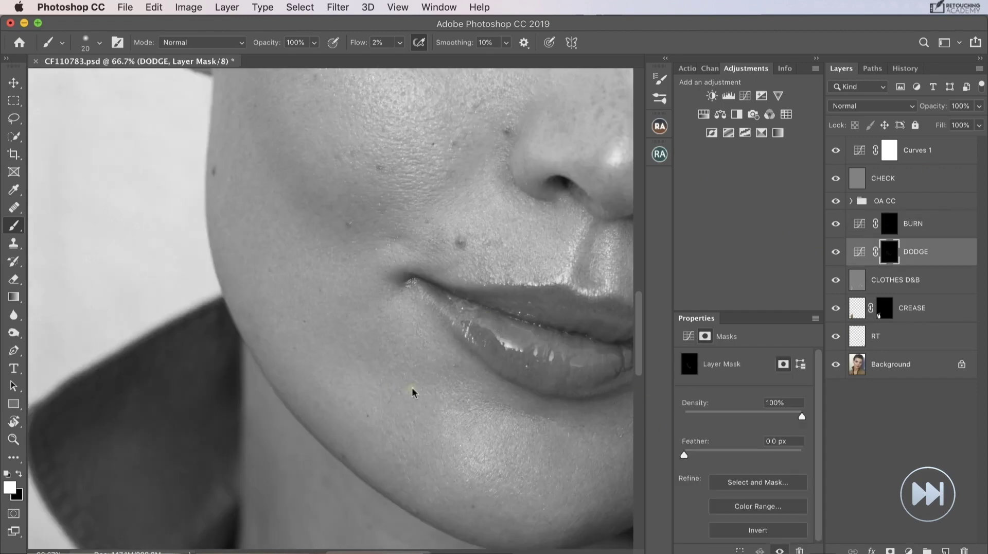
left_click_drag(410, 393, 467, 403)
left_click_drag(490, 465, 474, 458)
left_click(911, 223)
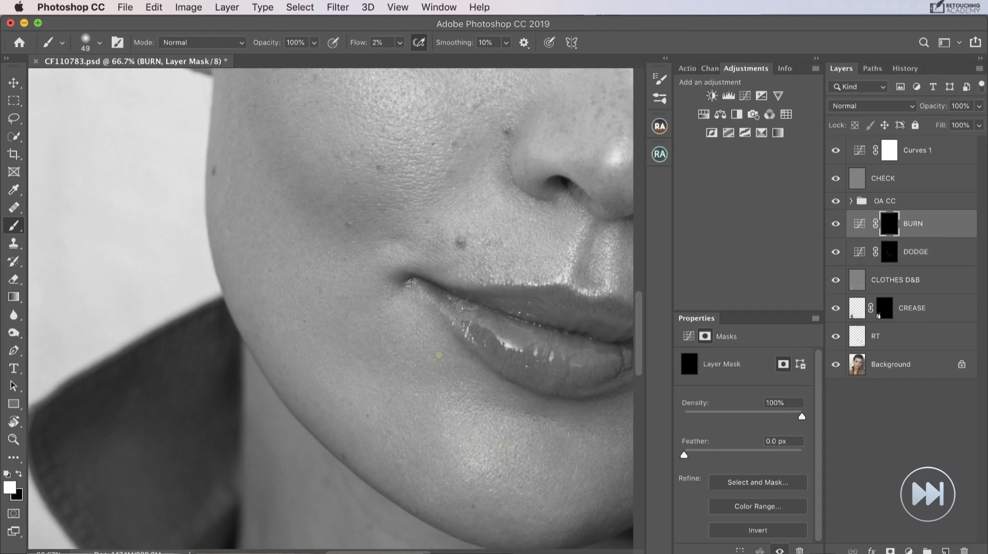
- Lighten the darker areas across both cheeks on the DODGE mask with a 78 px brush
key("super+minus")
key("alt+bracketleft")
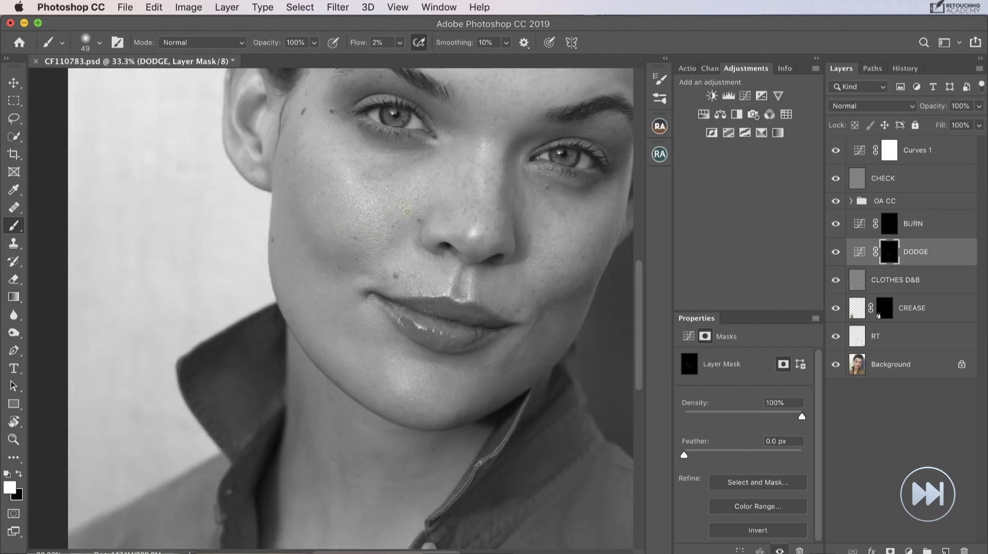
key("bracketright")
key("bracketright")
key("bracketright")
key("bracketright")
key("bracketright")
key("bracketright")
key("bracketright")
key("bracketleft")
key("bracketleft")
key("bracketleft")
key("bracketleft")
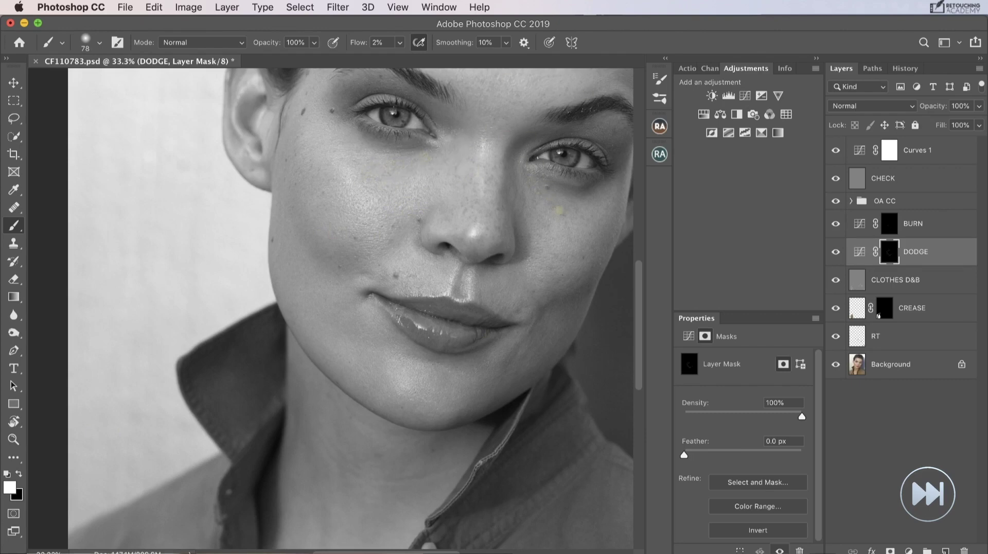
- Burn the bright areas on the lower outer cheek on the BURN mask, stepping the brush down from 78 to 46 px
scroll(326, 187, "up", 1)
key("alt+bracketright")
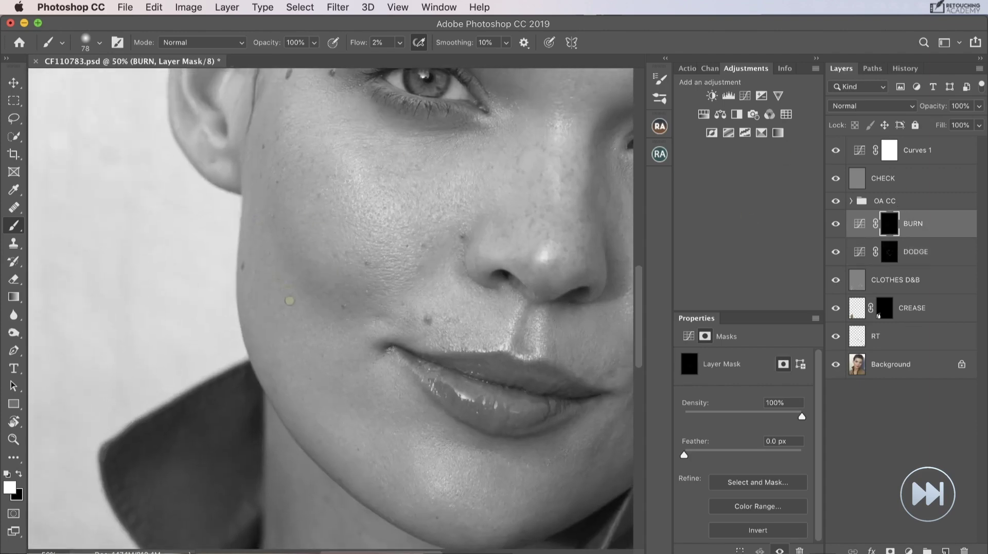
key("bracketleft")
key("bracketleft")
key("bracketleft")
- Dodge the dark patches on the upper cheek below the eye, starting with a 46 px brush and varying its size
key("alt+bracketleft")
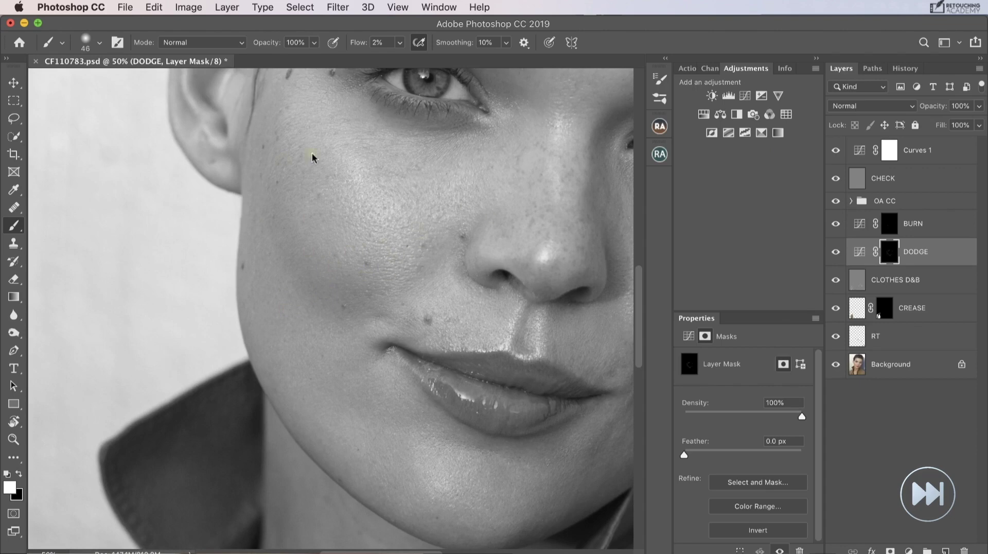
key("bracketleft")
key("bracketleft")
key("bracketleft")
key("bracketright")
key("bracketright")
key("bracketright")
key("bracketright")
- Burn the bright skin along the cheek edge below the ear with a 55 px brush, and return to DODGE with a 39 px brush
key("alt+bracketright")
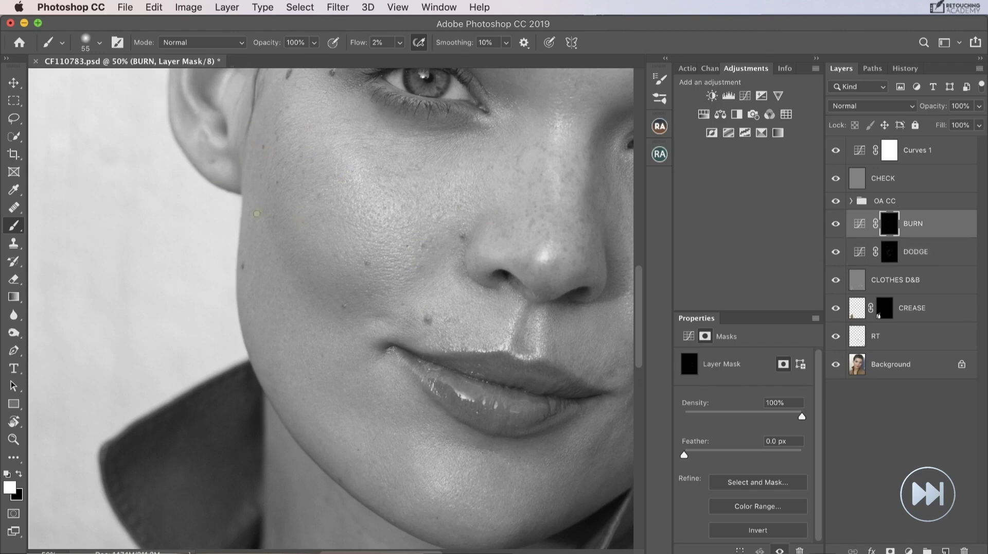
key("bracketleft")
key("bracketleft")
key("bracketleft")
key("alt+bracketleft")
- Toggle the Curves 1 and CHECK layers off and on to compare the skin in colour and in black and white
left_click(836, 178)
left_click(835, 150)
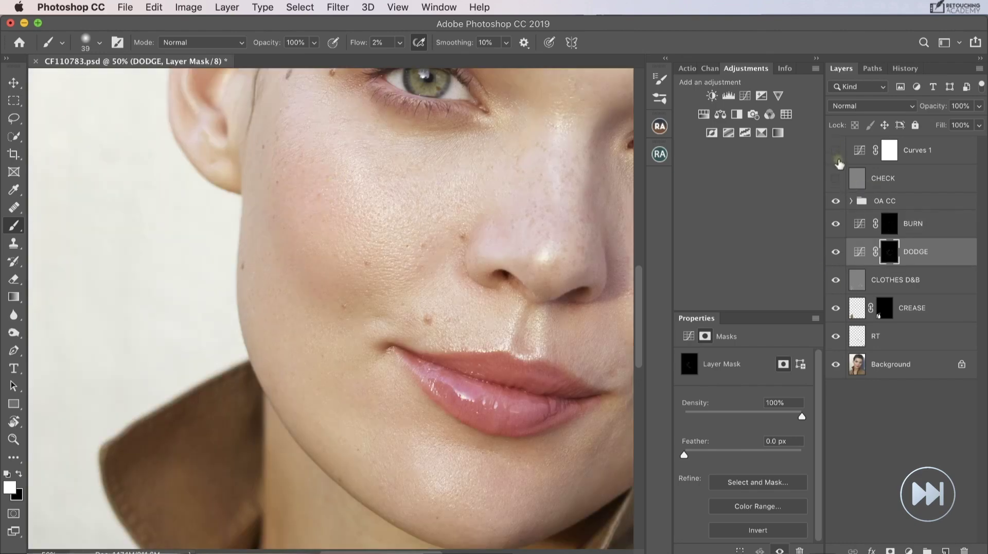
left_click(835, 150)
left_click(835, 178)
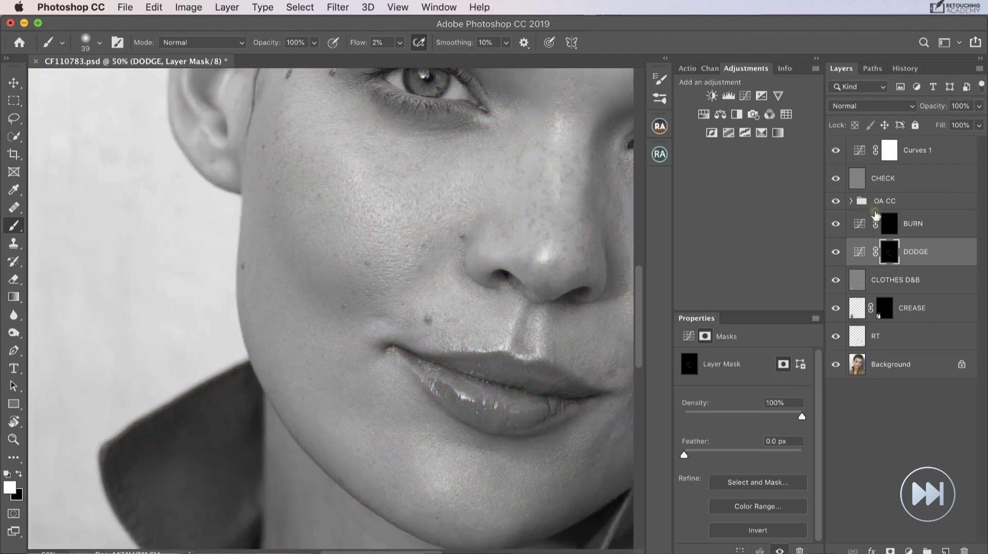
left_click(836, 157)
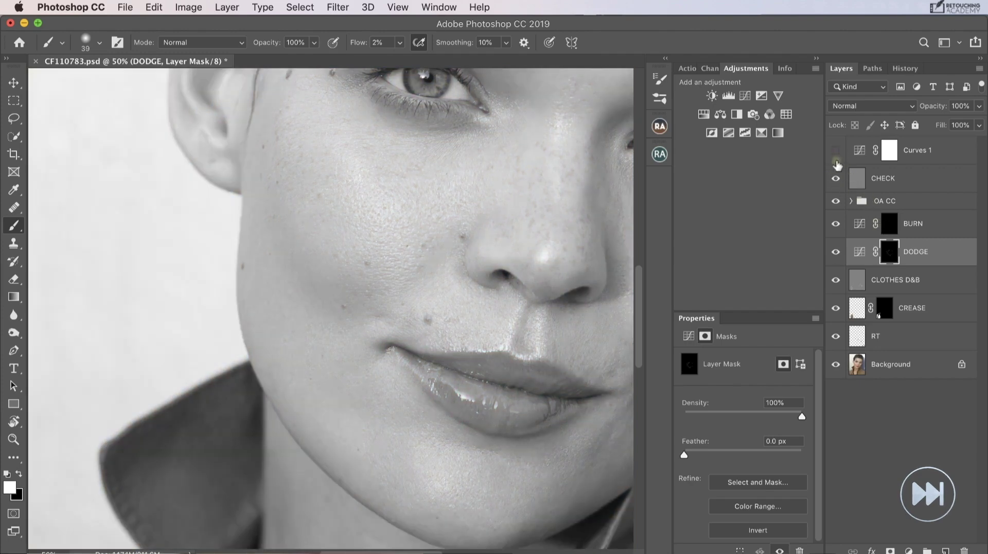
left_click(836, 174)
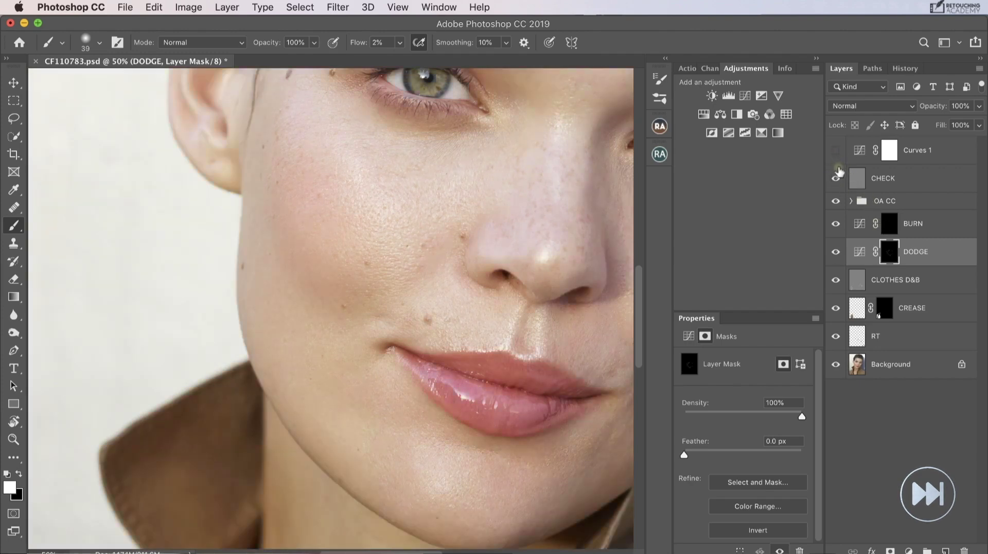
left_click(836, 174)
left_click(836, 150)
- Dodge the small dark patches in the middle of the cheek beside the nose with a 21 px brush
scroll(477, 256, "up", 1)
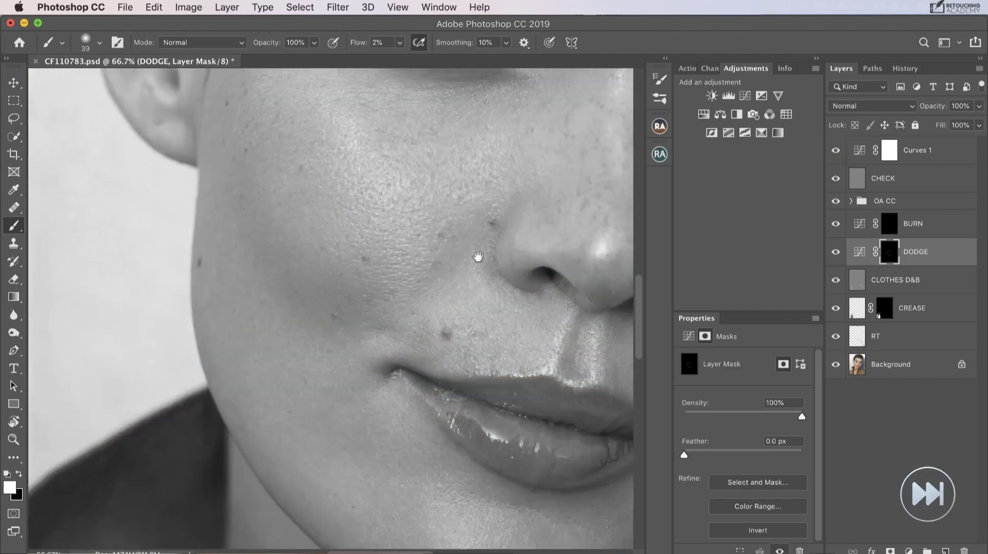
left_click_drag(477, 257, 413, 323)
key("bracketleft")
key("bracketleft")
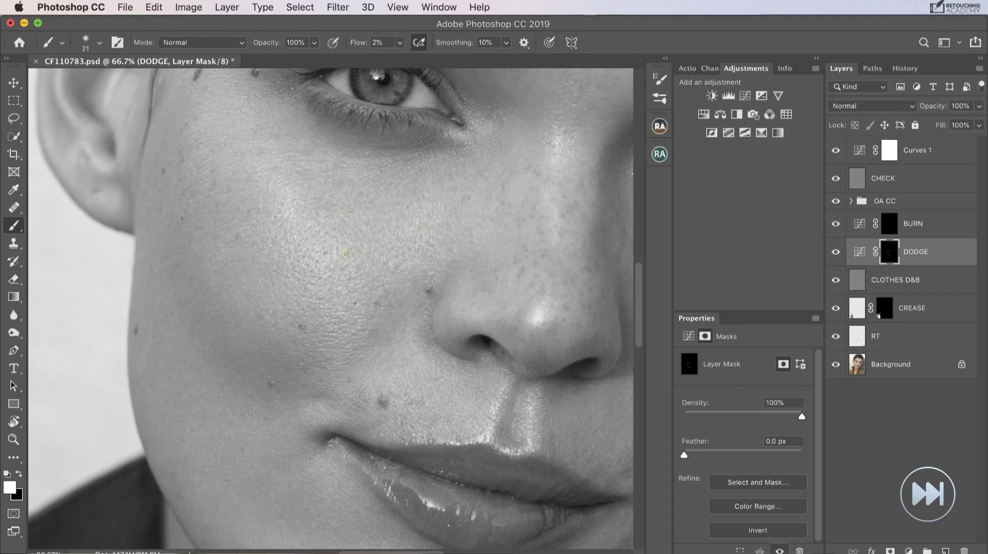
- Burn the bright skin on the upper outer cheek near the ear on the BURN mask with a 79 px brush
key("ctrl+minus")
key("ctrl+minus")
key("alt+bracketright")
key("bracketright")
key("bracketright")
key("bracketright")
key("bracketright")
key("bracketright")
key("bracketright")
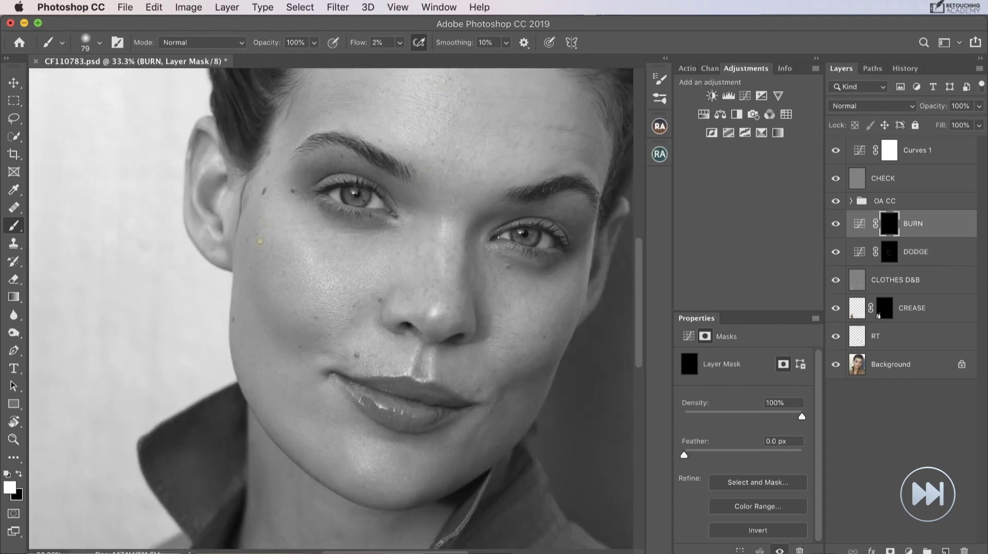
- Alternate between the DODGE and BURN masks to balance larger tonal areas of the face with the 79 px brush
key("alt+bracketleft")
key("alt+bracketright")
key("alt+bracketleft")
key("alt+bracketright")
key("alt+bracketleft")
- Dodge and burn the uneven skin between the shaded mouth corner and the jaw with a 21 px brush
key("ctrl+plus")
key("ctrl+plus")
key("ctrl+plus")
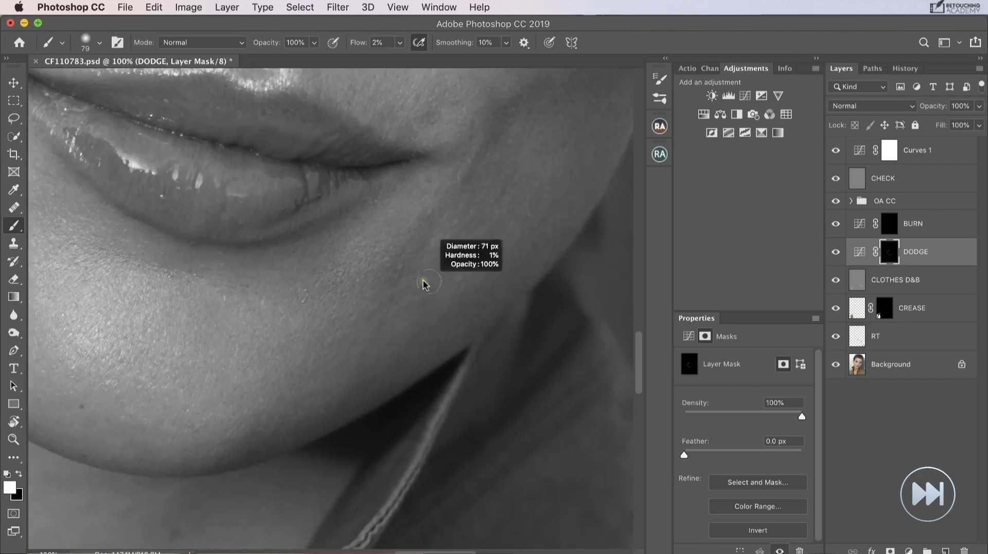
left_click_drag(423, 284, 451, 279)
key("alt+bracketright")
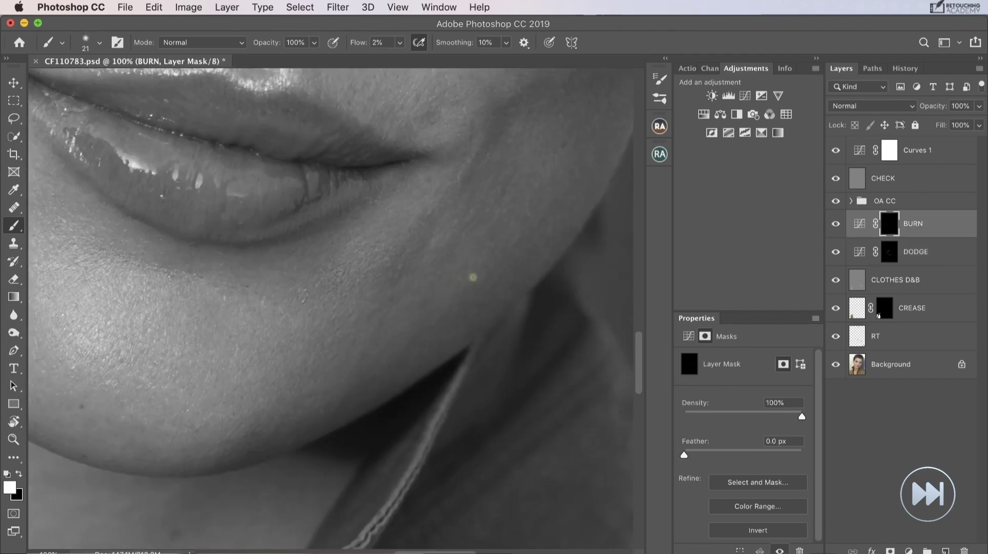
- Even out the shaded cheek on the DODGE and BURN masks, using brush sizes between 8 and 46 px
scroll(481, 254, "up", 5)
key("alt+bracketleft")
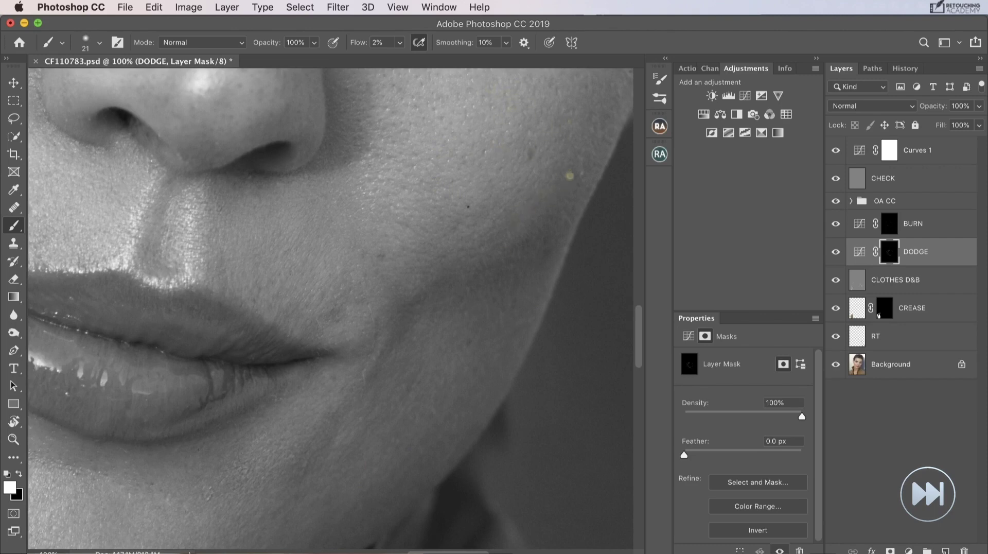
key("alt+bracketright")
key("bracketleft")
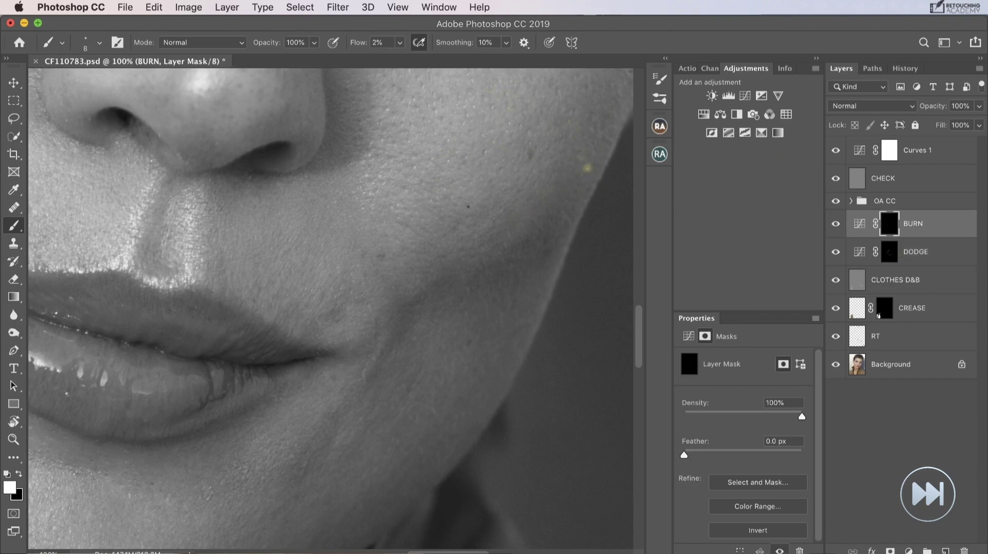
key("alt+bracketleft")
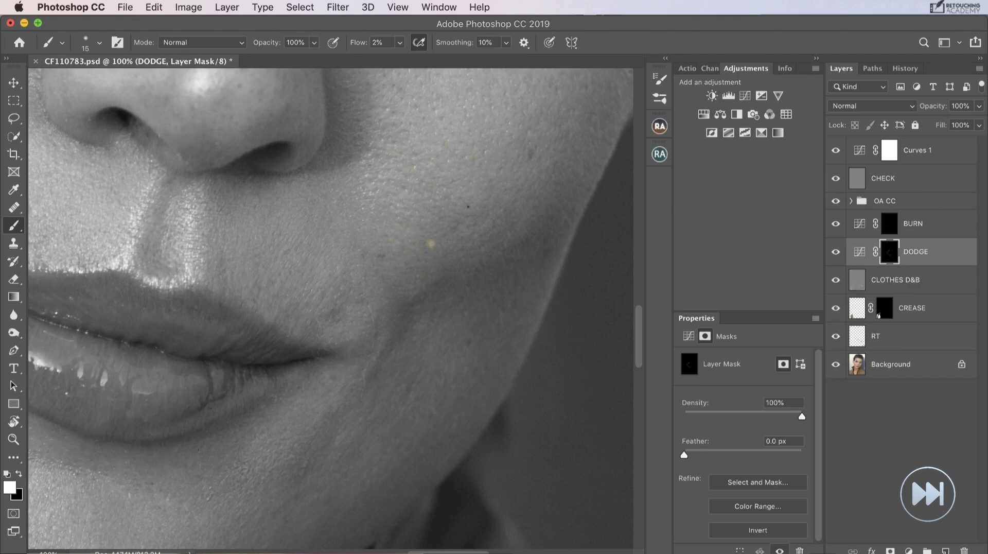
key("super+minus")
left_click_drag(355, 286, 368, 286)
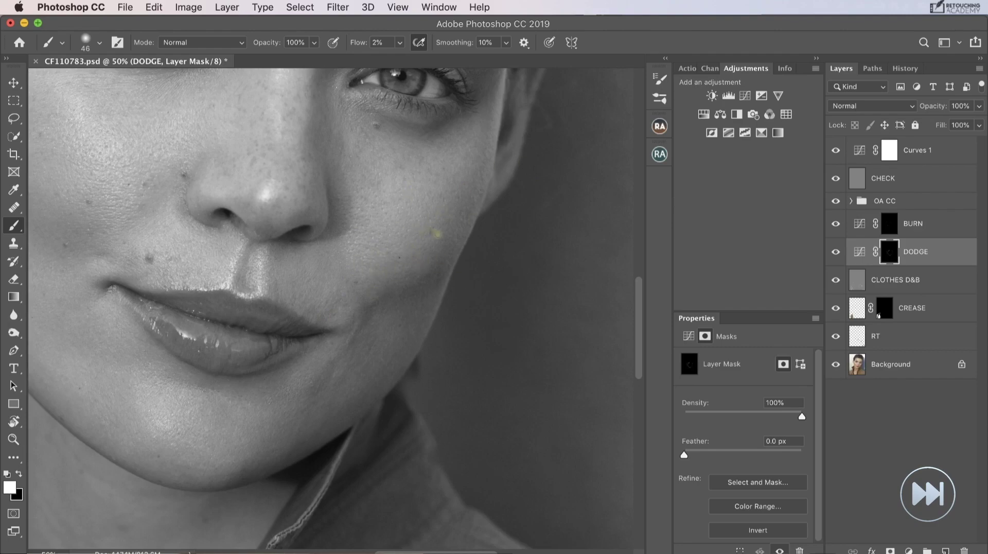
- Dodge small dark spots on the bright cheek and nose with a 12 px brush, and the skin under the eye with 24 px
key("super+minus")
key("super+plus")
left_click_drag(260, 267, 246, 267)
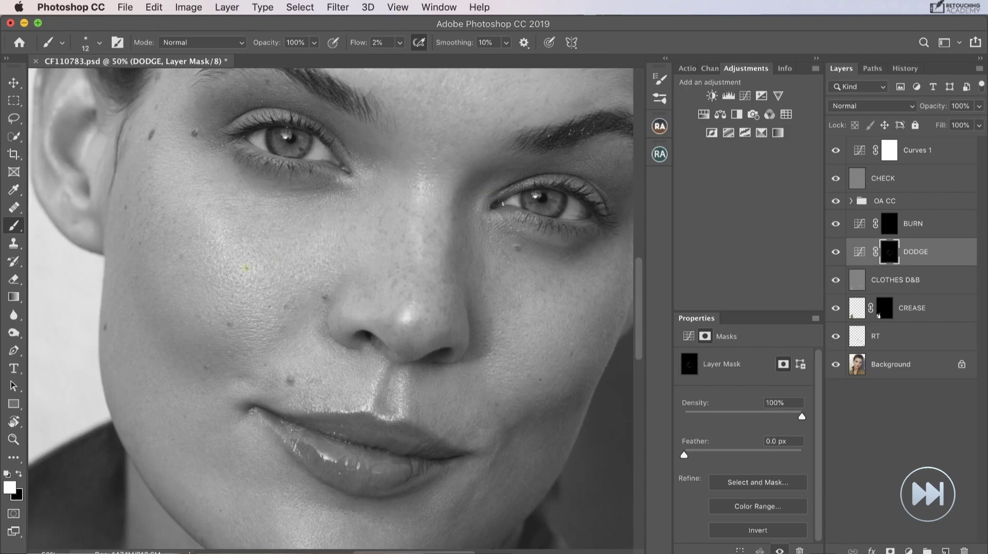
scroll(257, 289, "up", 2)
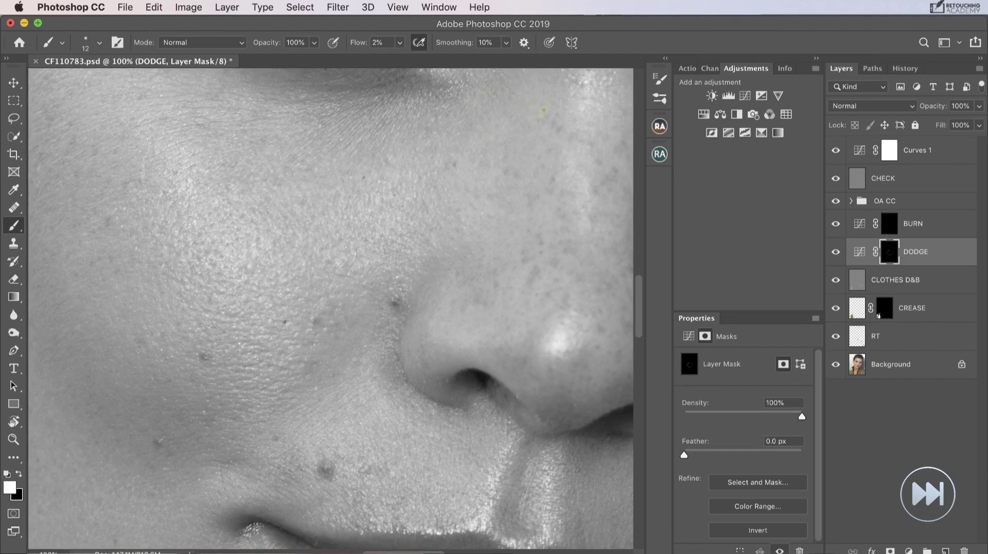
key("super+minus")
left_click_drag(198, 226, 207, 224)
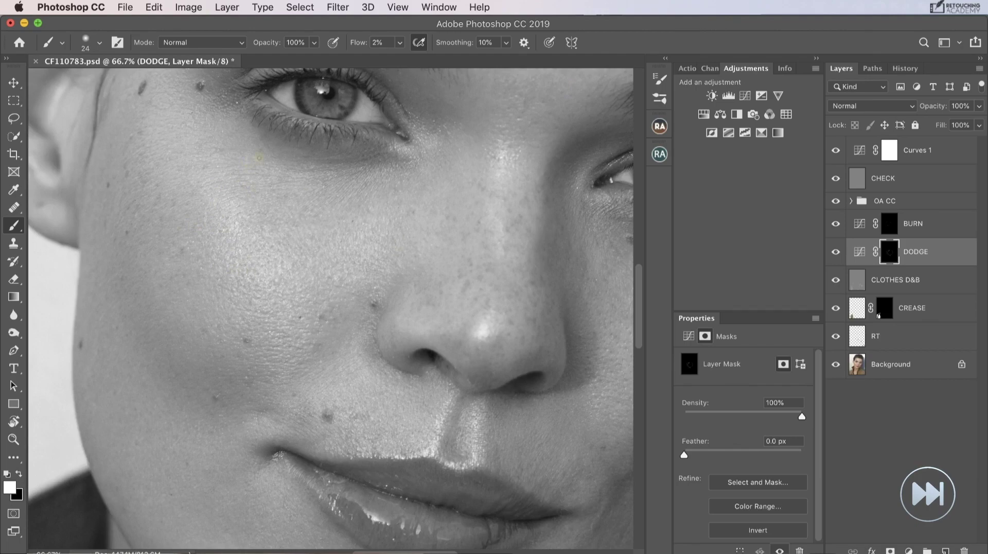
- Lighten the dark skin beneath the eye on the shaded side of the face on the DODGE mask with a 49 px brush
key("alt+bracketright")
key("super+minus")
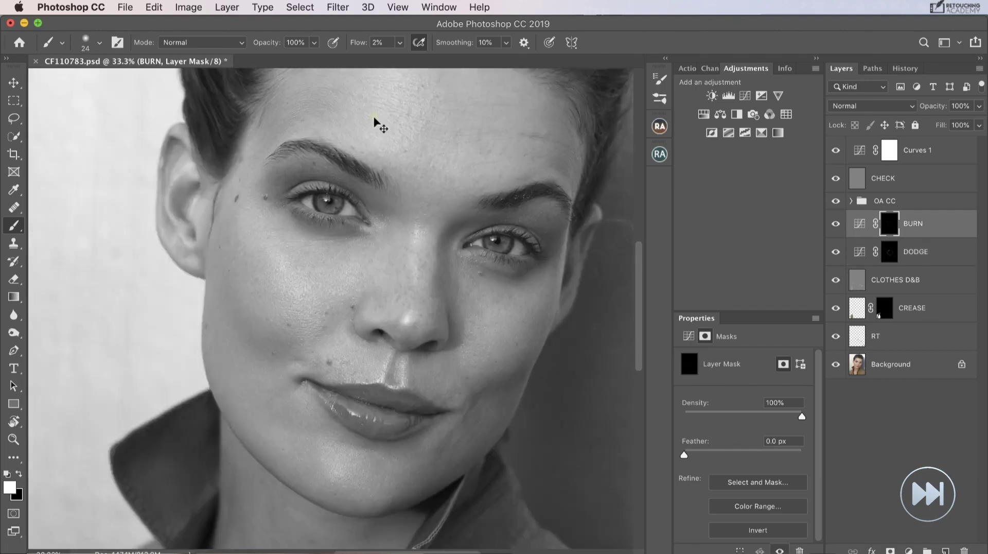
key("alt+bracketleft")
left_click_drag(280, 243, 306, 244)
key("super+equal")
scroll(468, 236, "right", 5)
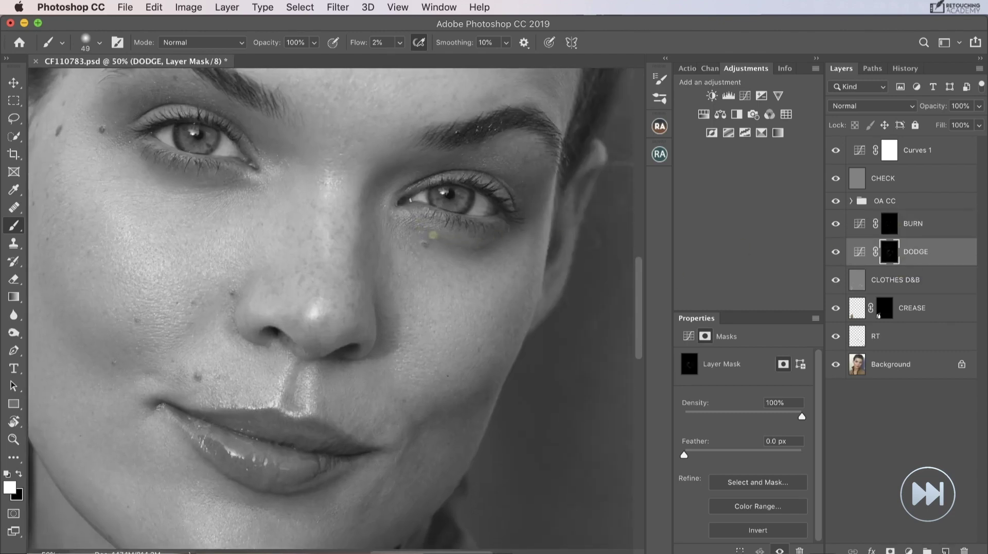
- Dodge the dark creases on the forehead above the shaded eyebrow with a 49 px brush
key("alt+bracketright")
key("super+minus")
key("super+minus")
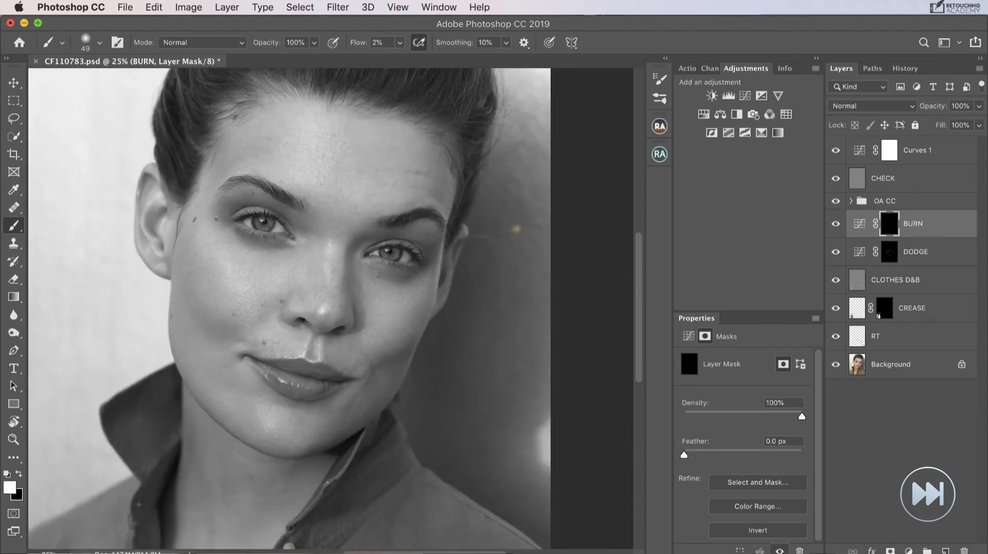
scroll(345, 266, "up", 3)
key("alt+bracketleft")
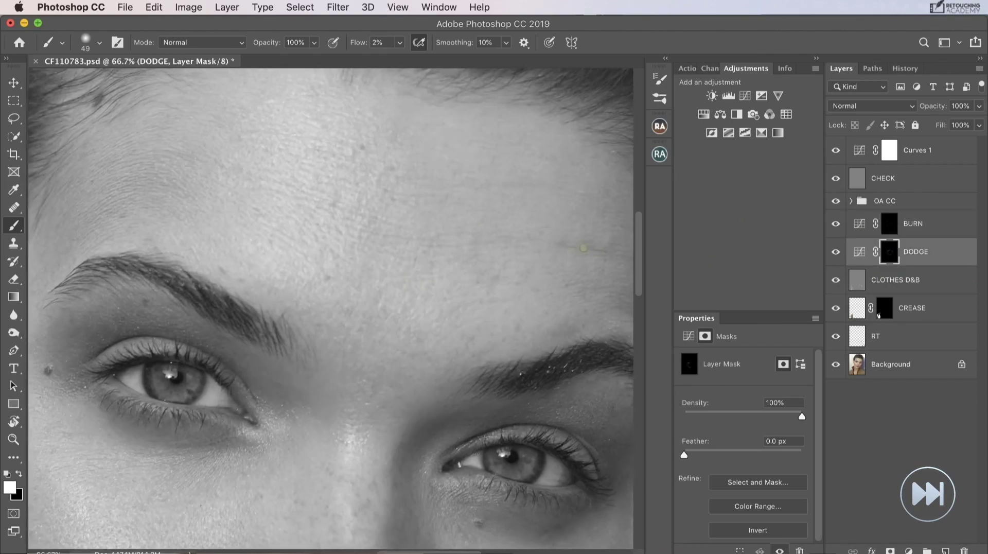
- Dodge the fine dark lines on the forehead above the bright-side eyebrow, reducing the brush from 20 to 8 px
key("bracketleft")
key("super+minus")
left_click_drag(257, 120, 230, 119)
key("super+plus")
key("super+plus")
key("super+plus")
scroll(263, 297, "up", 10)
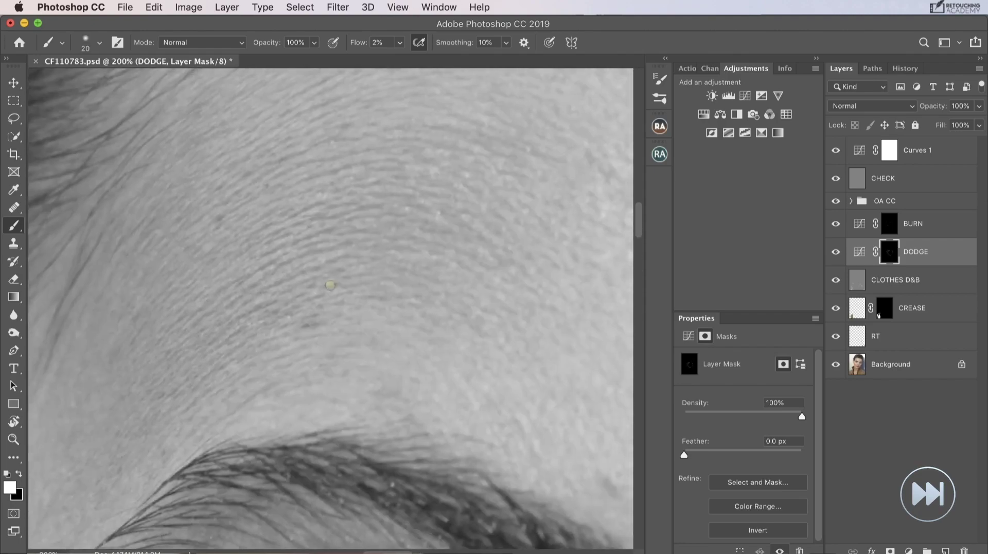
key("bracketleft")
key("bracketleft")
key("bracketleft")
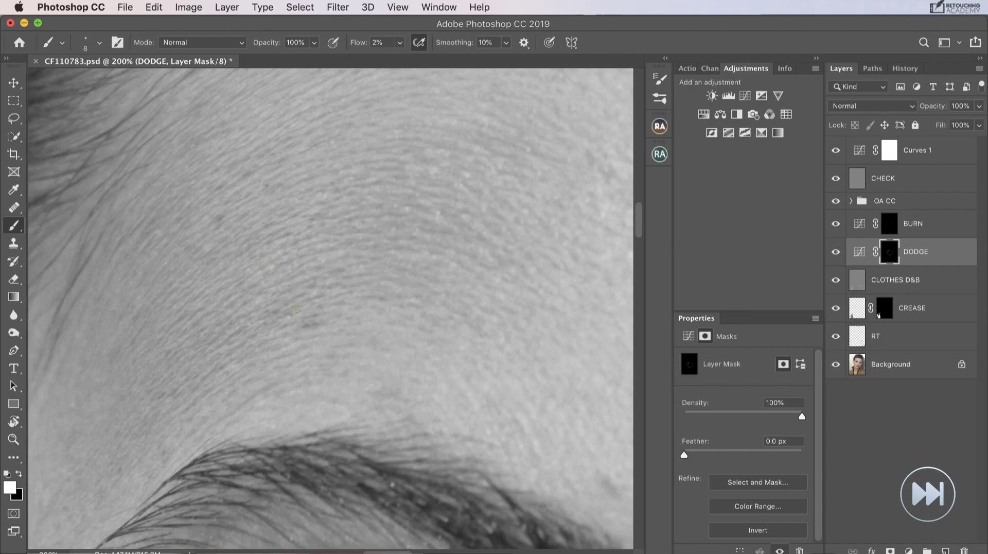
- Enlarge the brush to 80 px and lighten the broader dark areas of the forehead on the DODGE mask
key("bracketright")
key("bracketright")
key("super+minus")
key("super+minus")
key("super+minus")
key("super+minus")
key("bracketright")
key("bracketright")
key("bracketright")
key("bracketright")
key("bracketright")
key("bracketright")
key("bracketright")
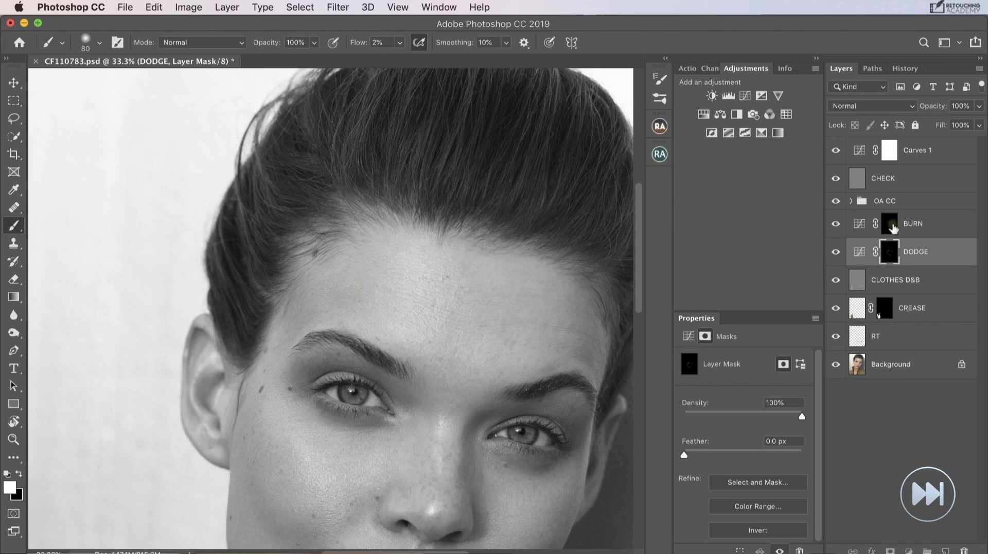
- Even out the forehead above the shaded eyebrow, alternating between the BURN and DODGE masks with a 50 px brush
key("alt+bracketright")
key("alt+bracketleft")
key("bracketleft")
key("bracketleft")
key("bracketleft")
left_click_drag(421, 276, 373, 163)
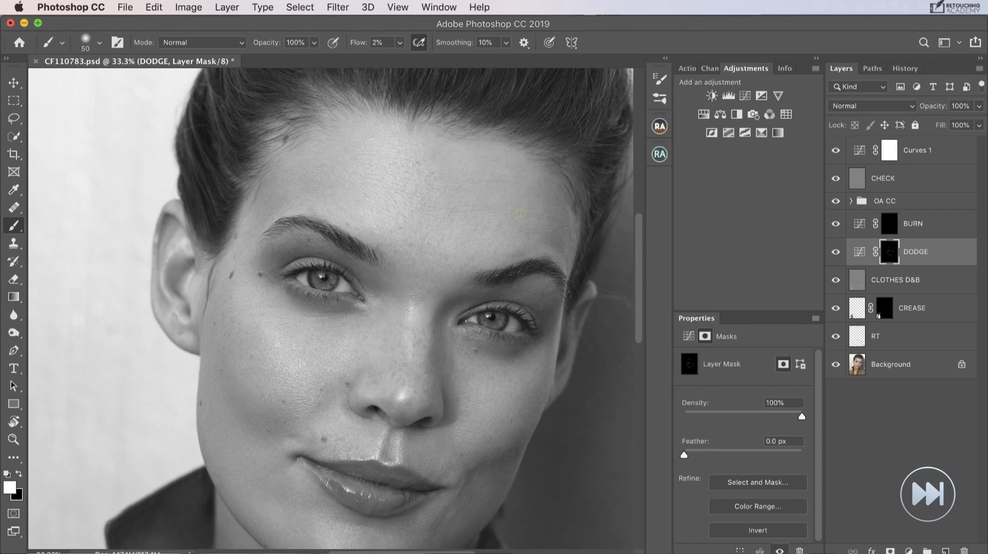
key("alt+bracketright")
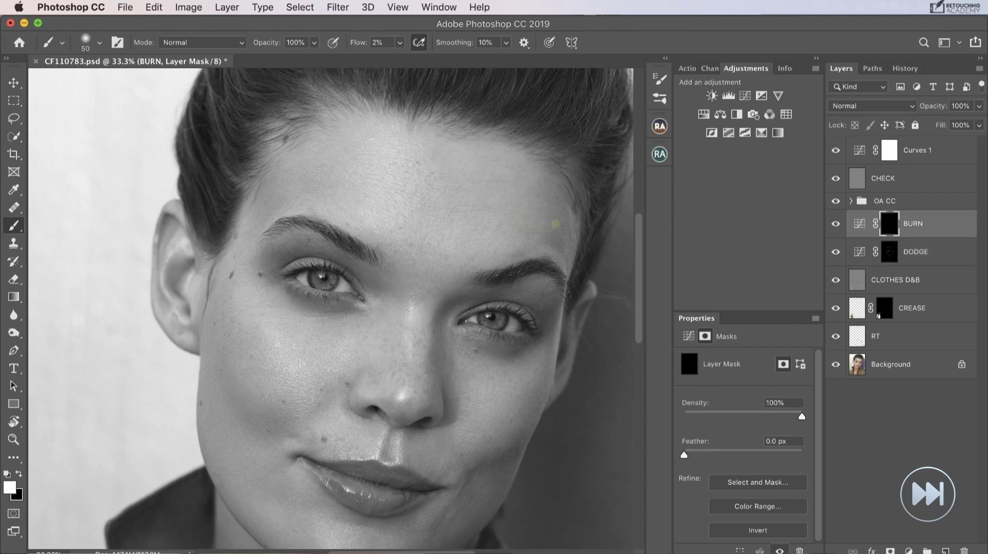
key("alt+bracketleft")
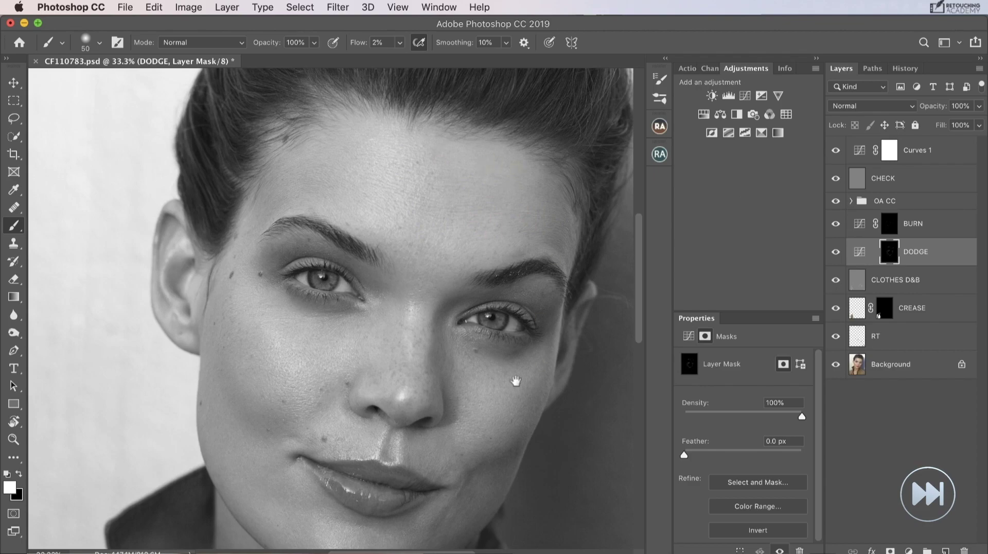
- Enlarge the brush to 101 px and lighten the upper forehead near the shaded-side hairline on the DODGE mask
left_click_drag(515, 381, 536, 300)
left_click_drag(541, 240, 523, 303)
key("alt+bracketright")
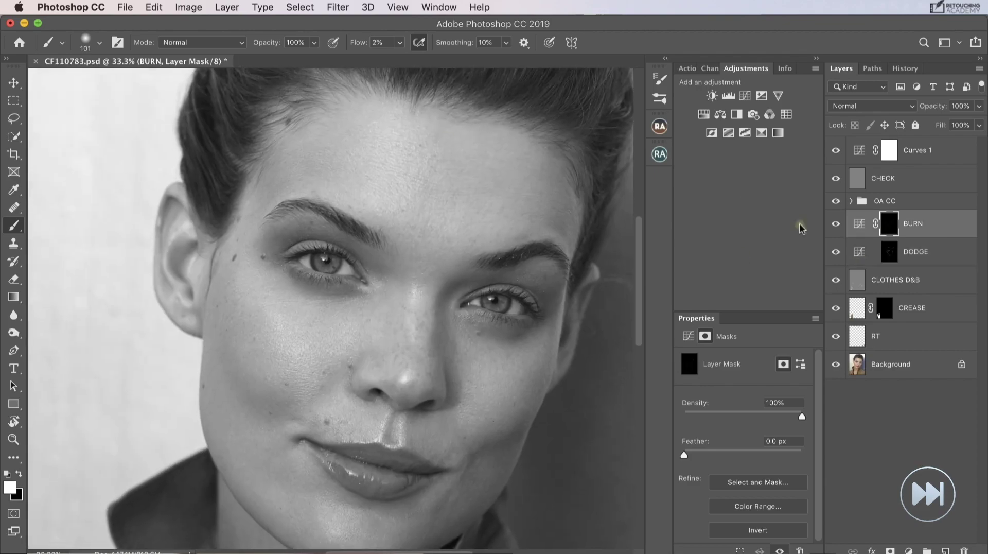
left_click(910, 253)
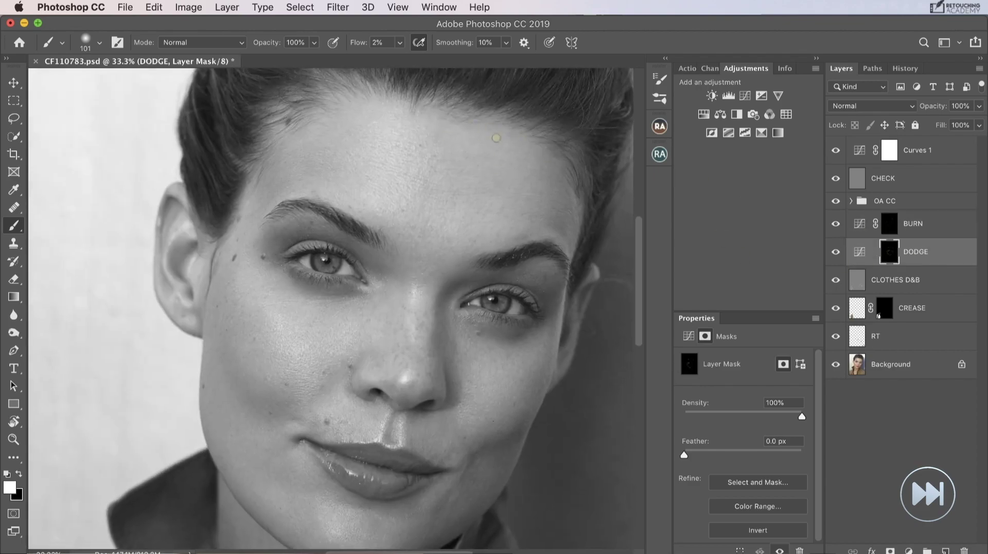
- Burn the bright areas of the central forehead and bright-side temple on the BURN mask, reducing the brush to 40 px
key("alt+bracketright")
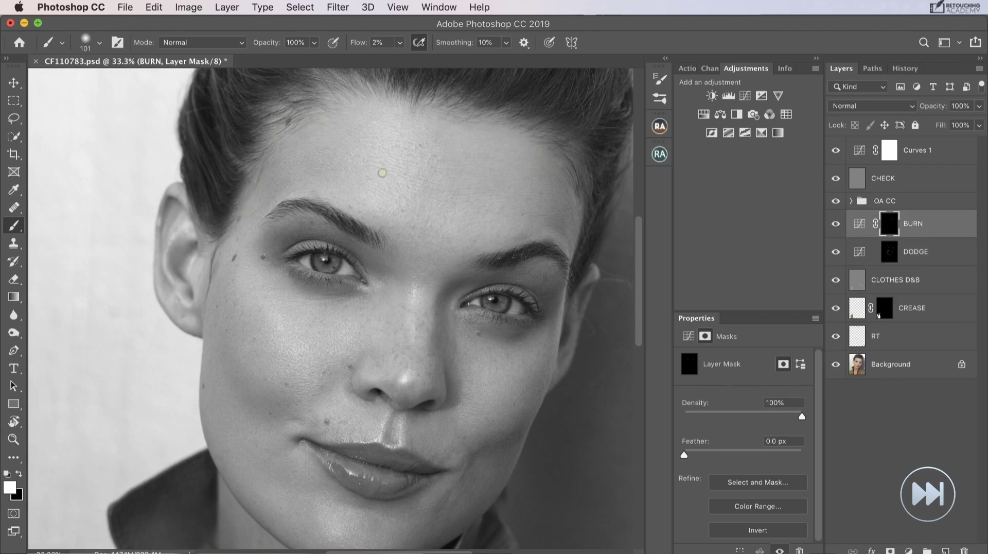
key("bracketright")
key("bracketright")
key("bracketright")
key("bracketright")
key("bracketleft")
key("bracketleft")
key("bracketleft")
key("bracketleft")
key("bracketleft")
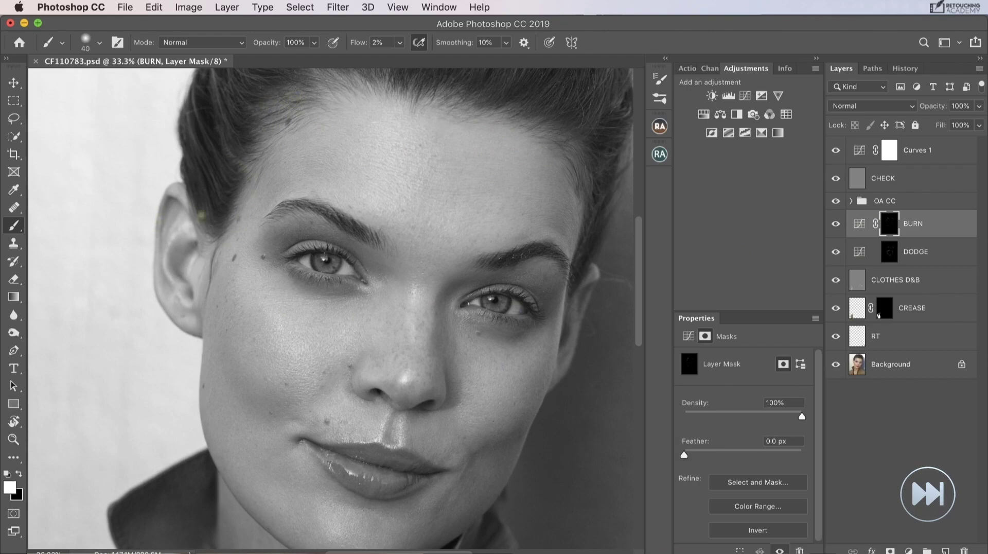
- Dodge the uneven dark areas of the bright-side cheek beside the nose on the DODGE mask with a 52 px brush
key("super+minus")
key("super+minus")
key("super+plus")
key("super+plus")
key("super+plus")
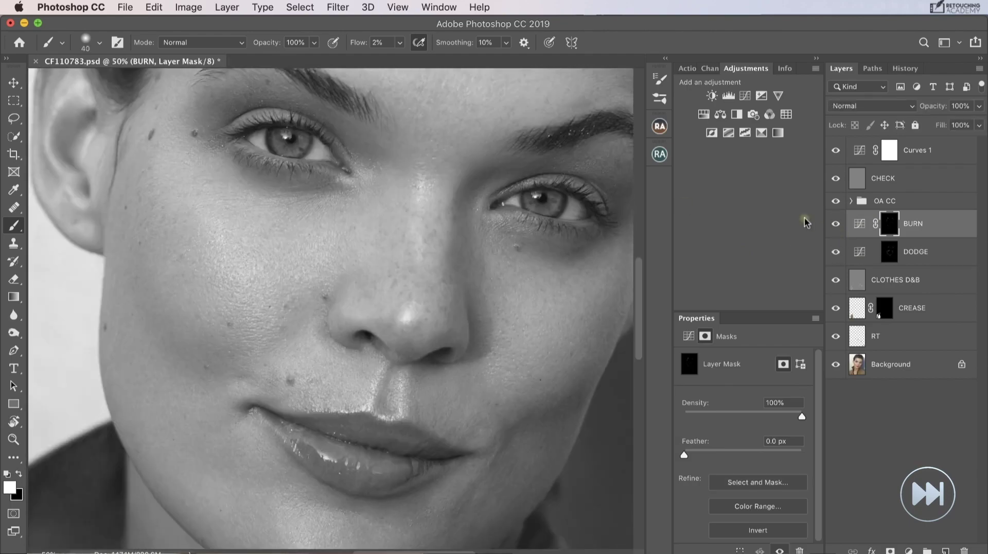
key("bracketright")
key("alt+bracketleft")
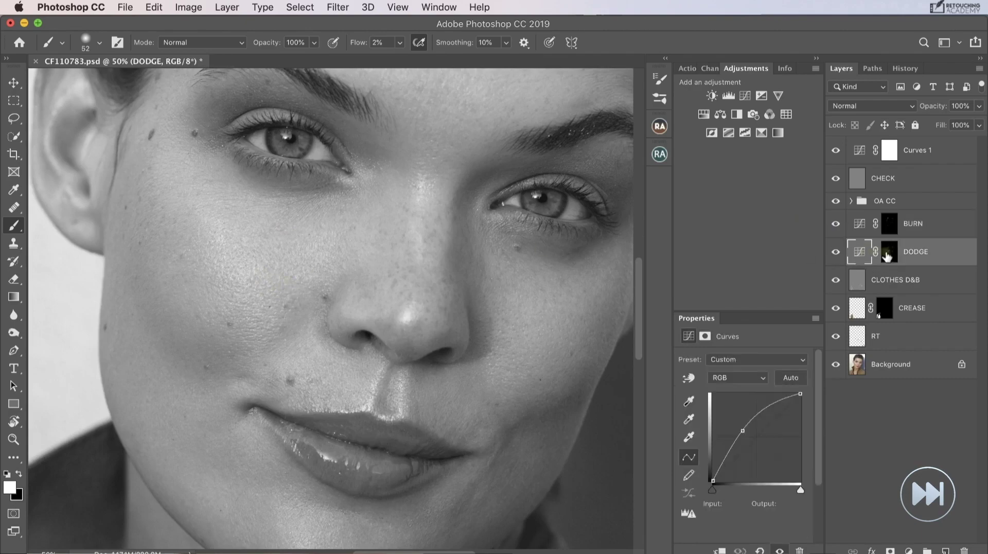
key("super+backslash")
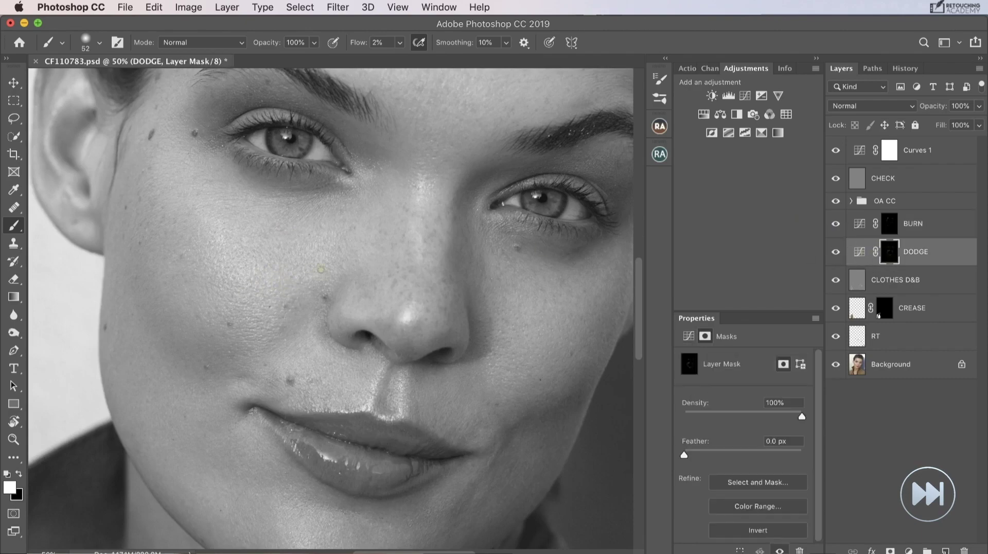
- Reduce the brush to 35 px and darken the bright spots on the lower chin on the BURN mask
key("bracketleft")
key("bracketleft")
scroll(376, 216, "down", 5)
scroll(360, 195, "left", 2)
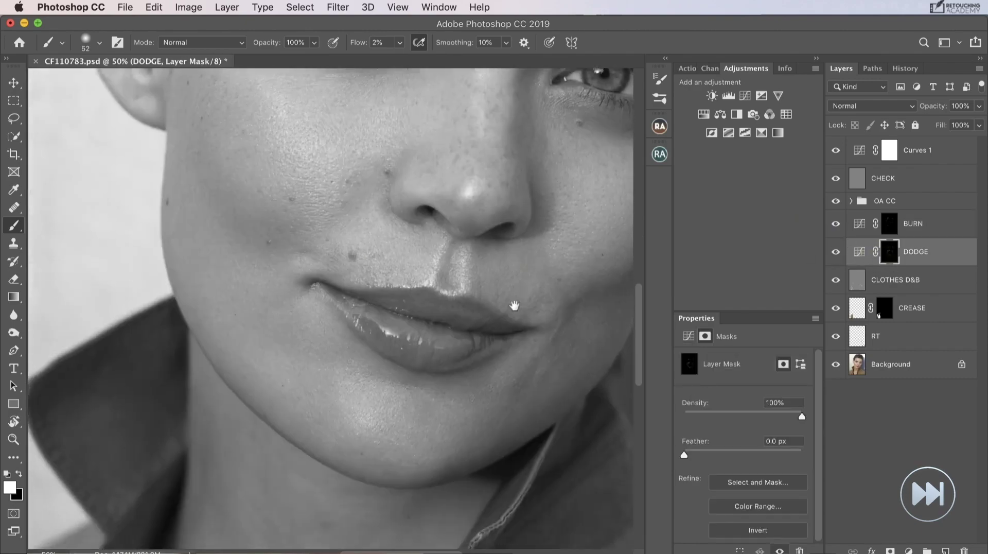
key("alt+bracketright")
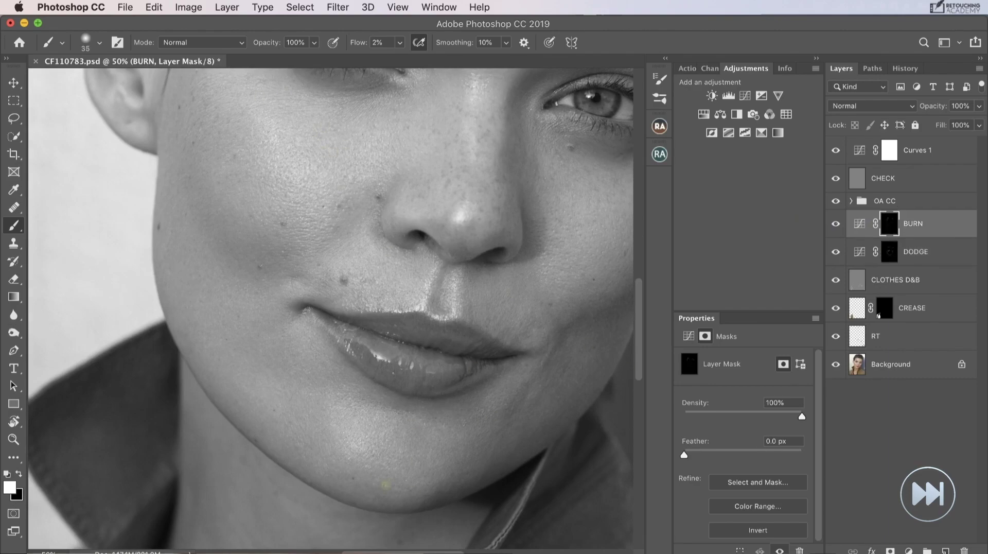
key("super+0")
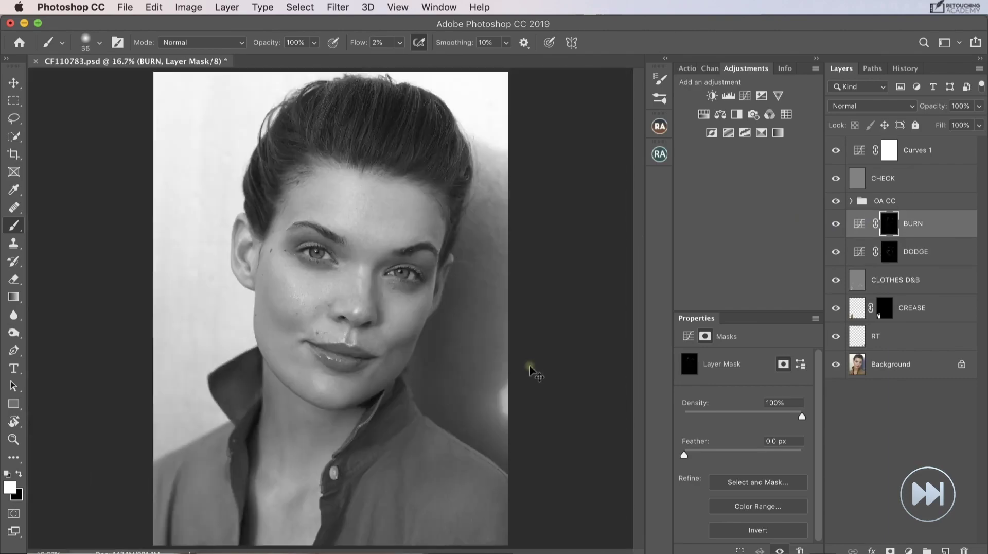
- Dodge the dark patches on the neck just beneath the jawline on the DODGE mask with a 51 px brush
key("super+plus")
key("super+plus")
key("alt+bracketleft")
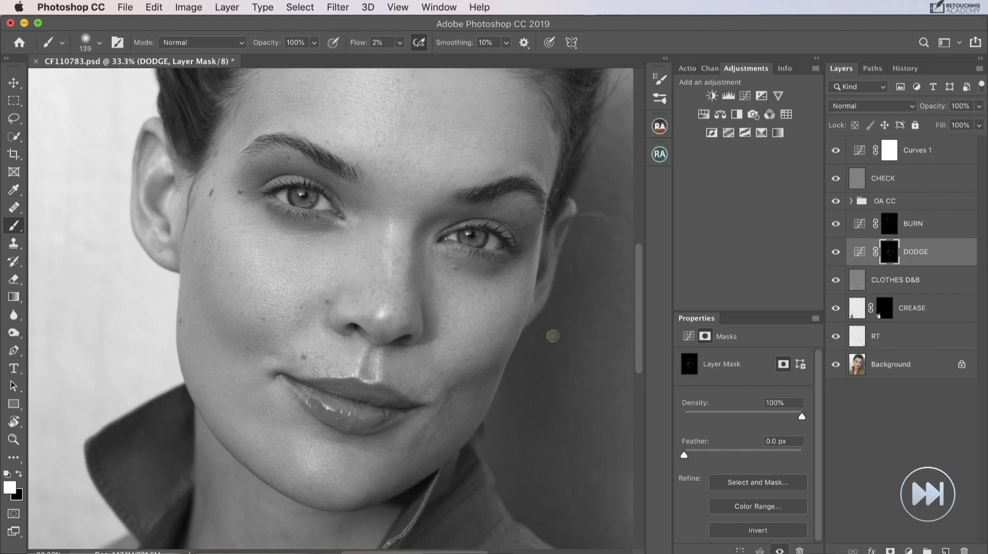
scroll(266, 343, "down", 3)
key("super+plus")
key("super+plus")
left_click_drag(250, 315, 241, 315)
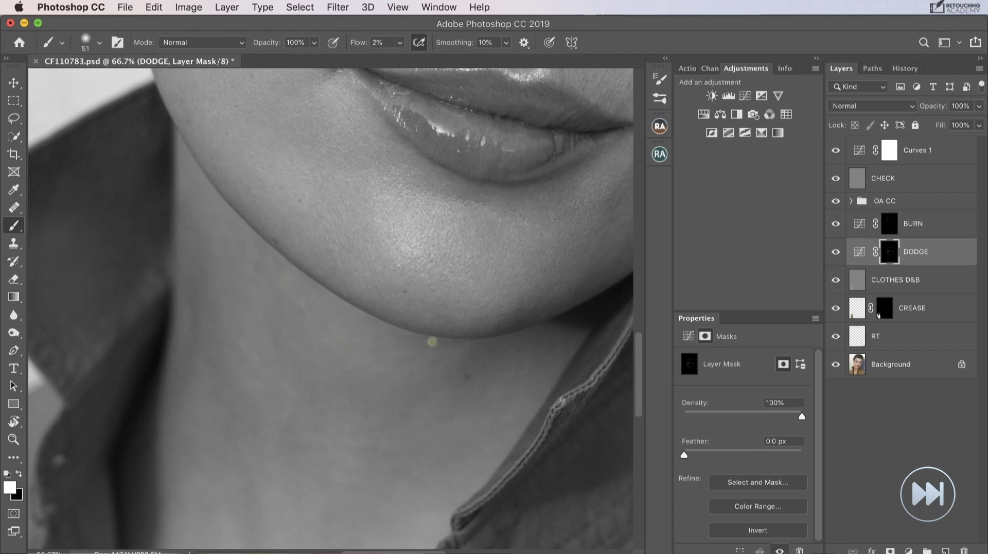
left_click_drag(331, 224, 335, 208)
key("bracketright")
- Burn the small bright patches on the neck beneath the jaw on the BURN mask with a 38 px brush
key("alt+bracketright")
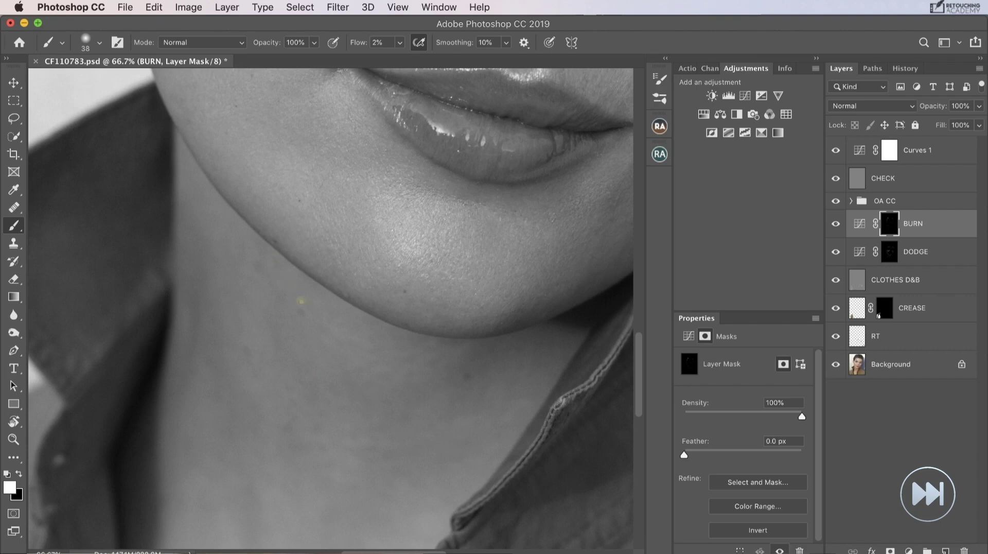
key("alt+bracketleft")
key("alt+bracketright")
- Smooth the middle of the neck, alternating between the DODGE and BURN masks with a 56 px brush
key("super+minus")
key("alt+bracketleft")
left_click_drag(288, 316, 303, 316)
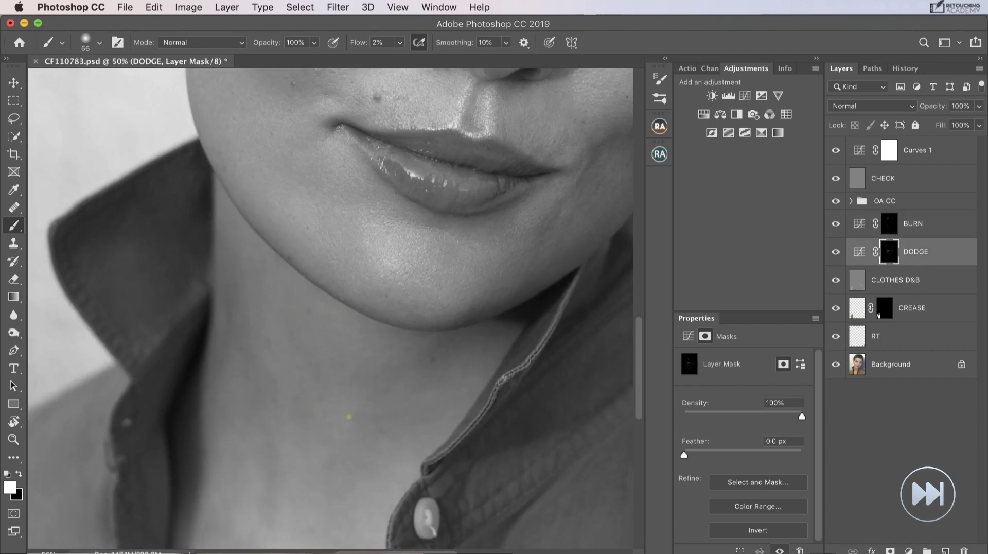
key("alt+bracketright")
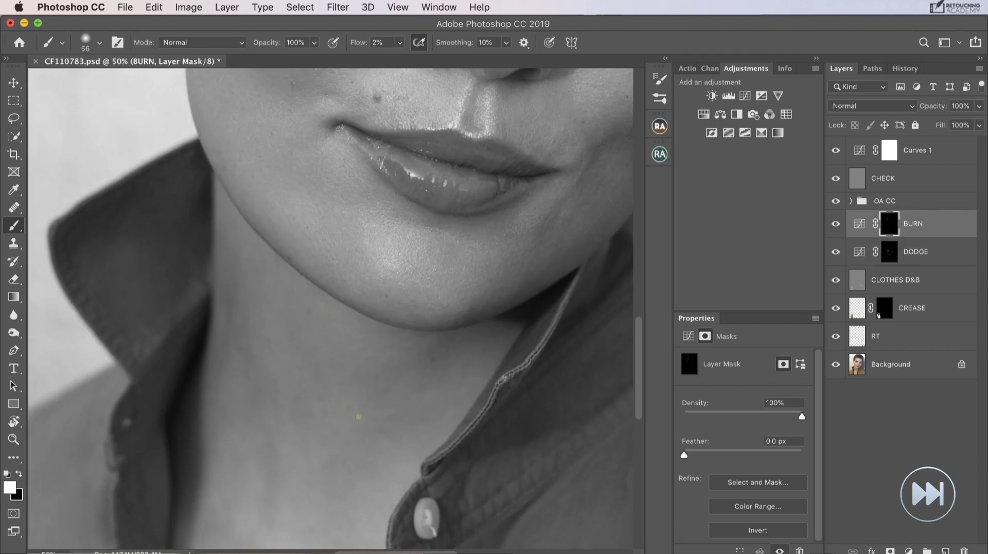
key("alt+bracketleft")
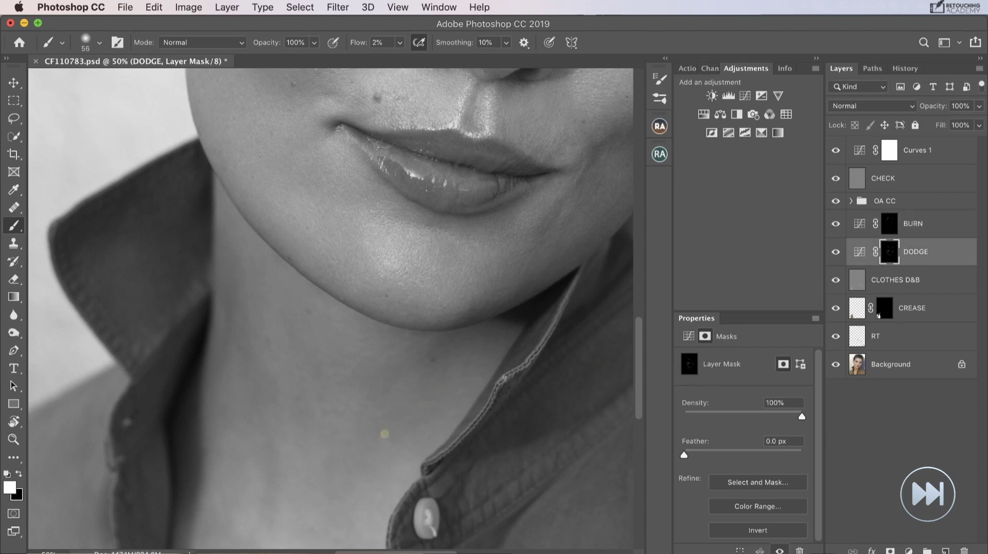
key("alt+bracketright")
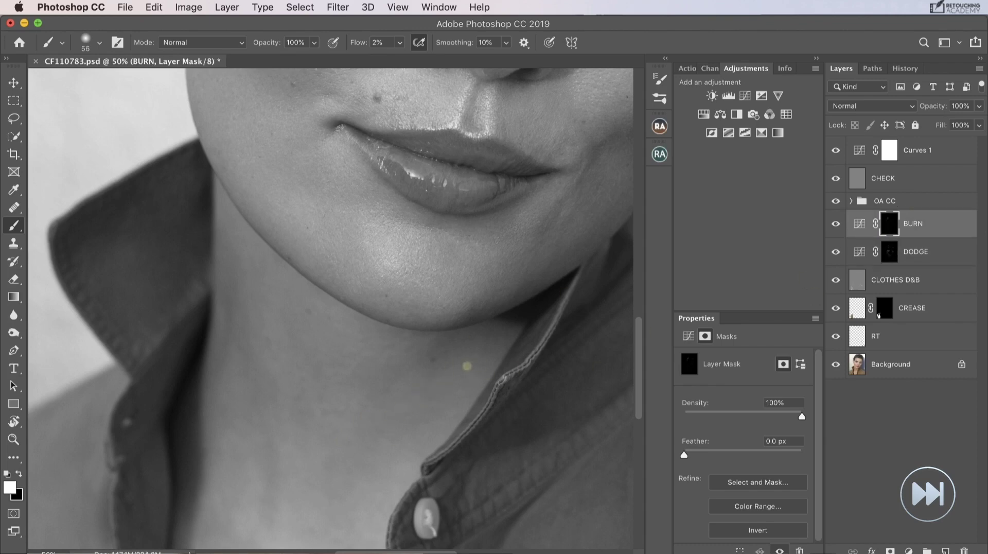
- Dodge and burn the blotchy skin of the chest inside the open collar, enlarging the brush from 107 to 115 px
key("super+minus")
scroll(569, 238, "down", 3)
key("alt+bracketleft")
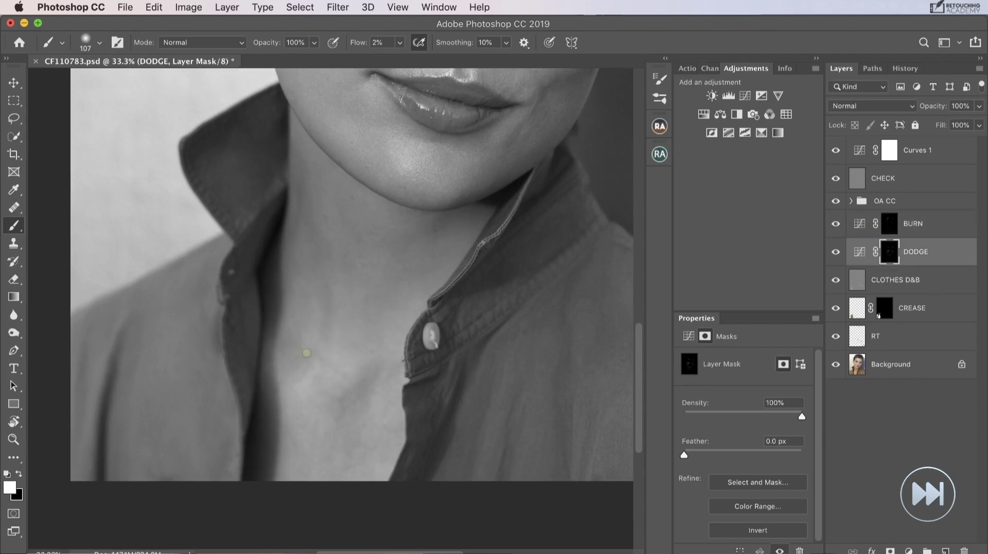
mouse_move(355, 391)
left_mouse_down()
mouse_move(342, 390)
mouse_move(344, 363)
left_mouse_up()
key("bracketright")
key("bracketright")
key("bracketright")
key("bracketright")
key("bracketright")
key("bracketright")
key("alt+bracketright")
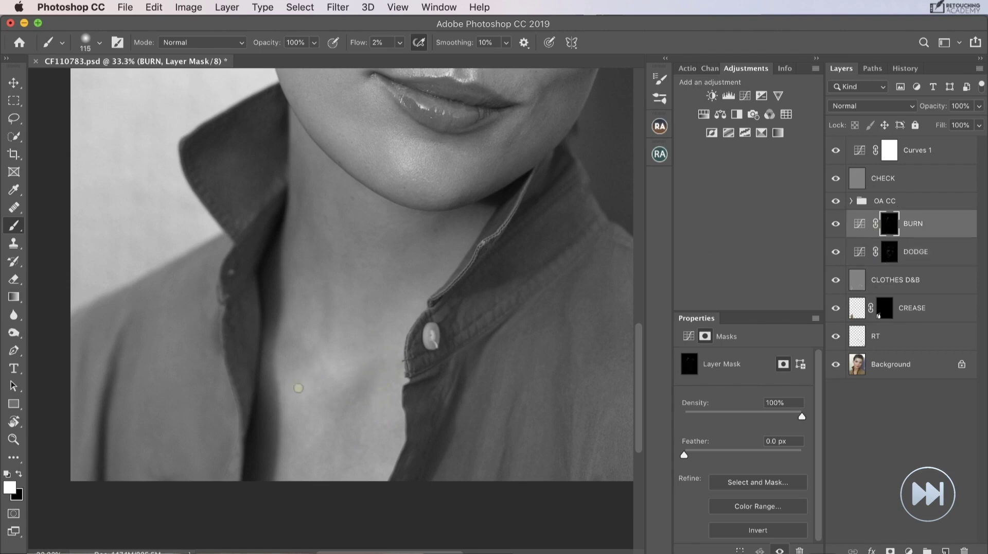
- Blend the tonal transitions on the upper neck below the chin on the DODGE and BURN masks with an 80 px brush
key("alt+bracketleft")
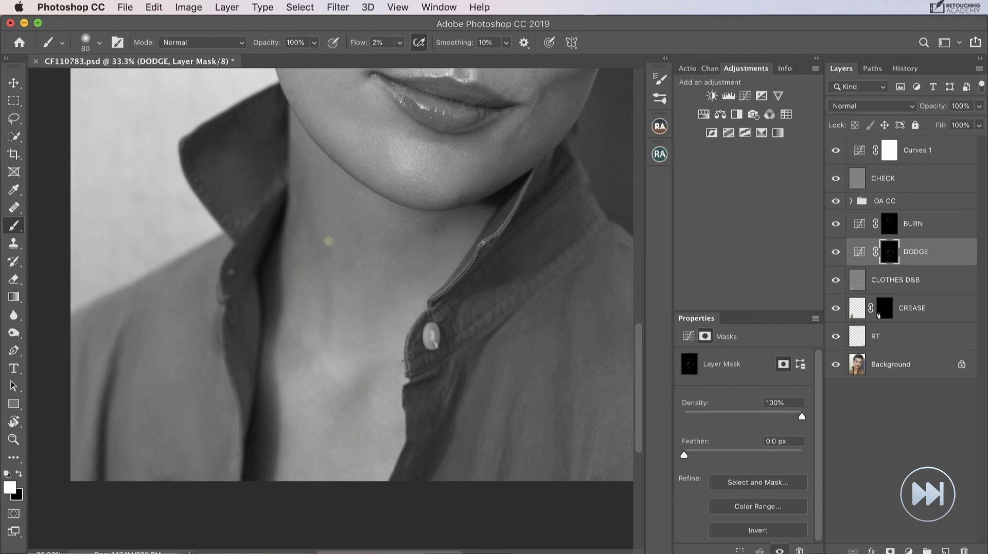
key("alt+bracketright")
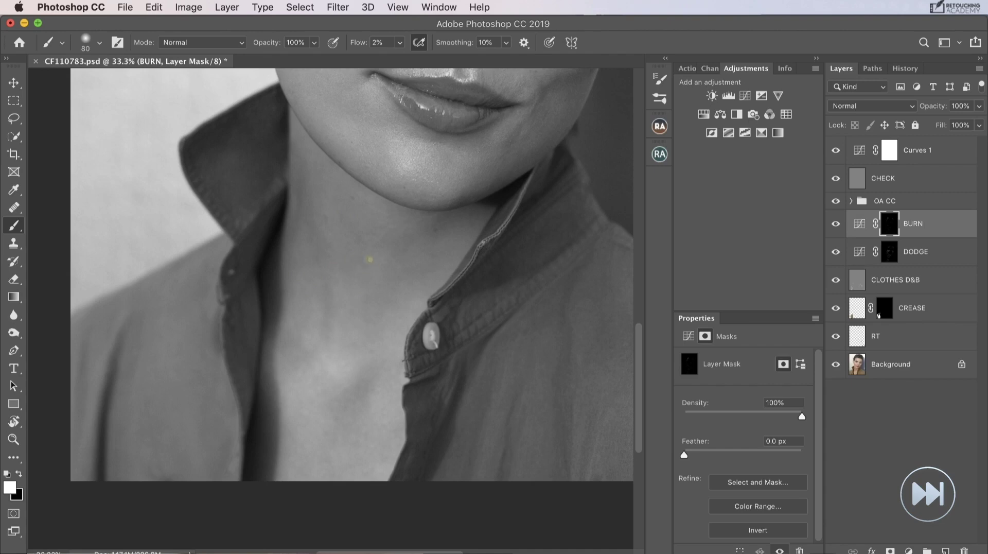
key("alt+bracketleft")
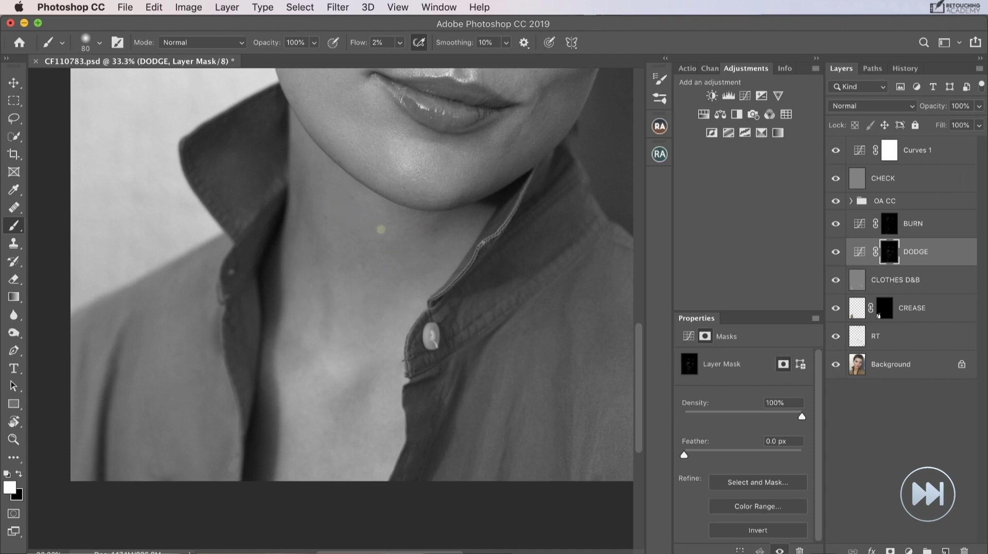
left_click(889, 229)
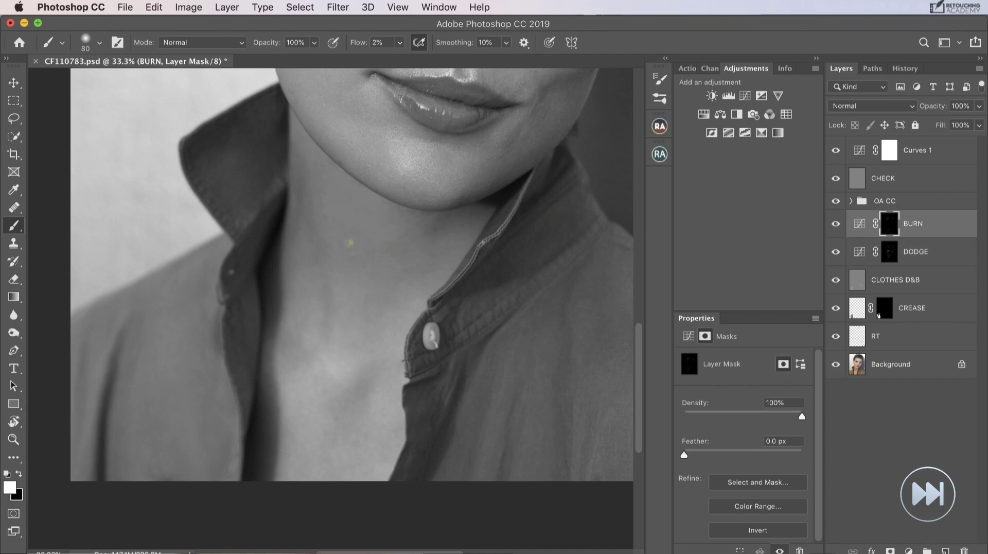
- Refine the small uneven patches on the neck along the jaw shadow, alternating the two masks with a 46 px brush
scroll(378, 209, "up", 2)
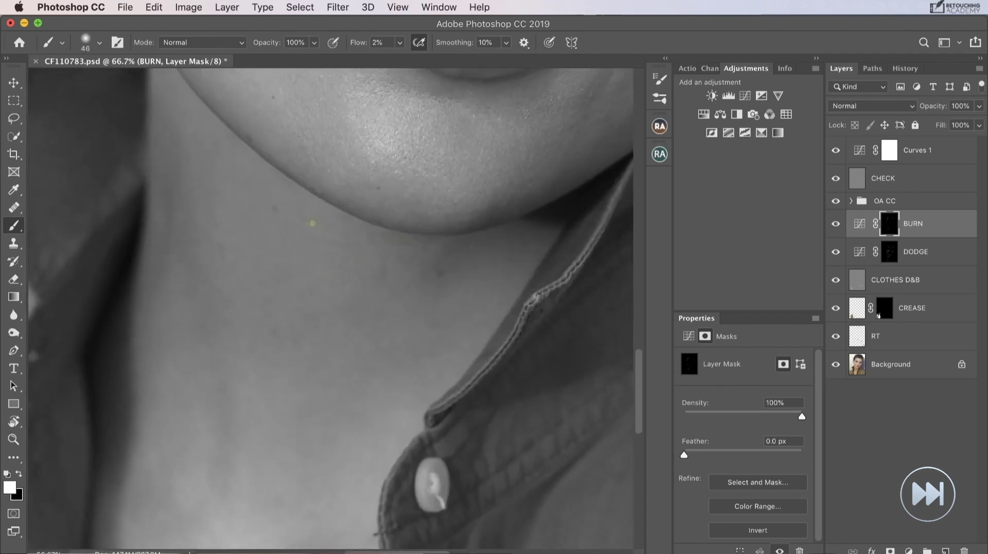
key("alt+bracketleft")
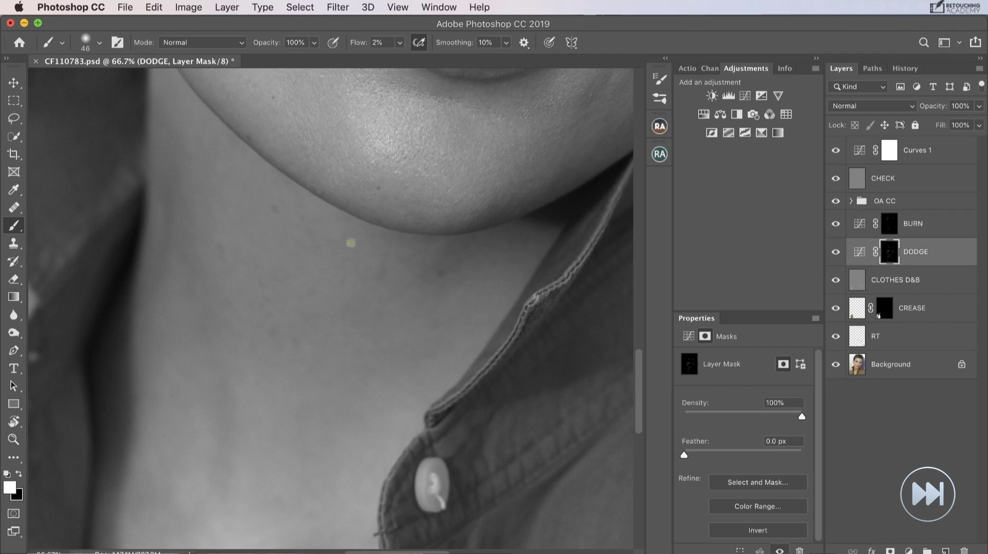
key("alt+bracketright")
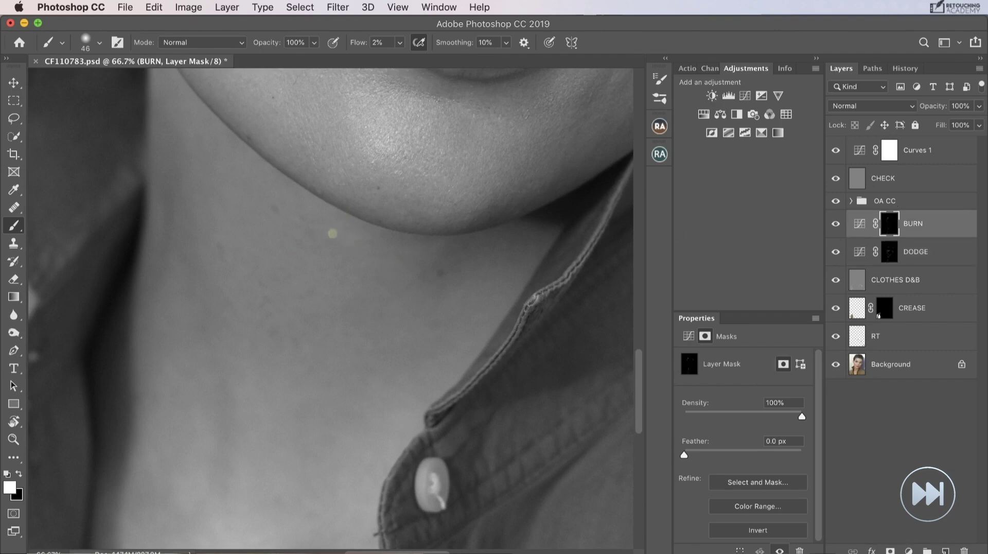
key("alt+bracketleft")
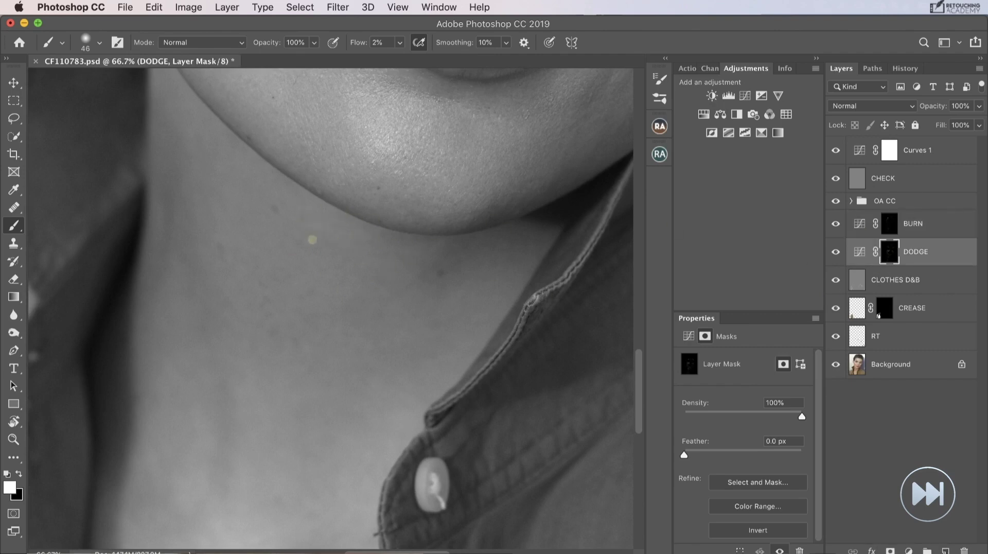
left_click(897, 226)
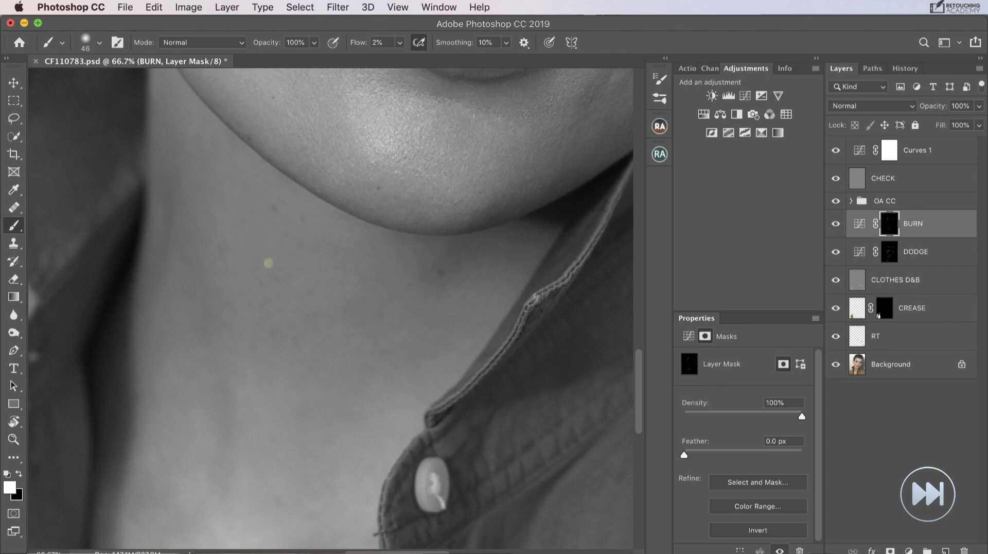
- Even out the remaining patches across the middle and lower neck, alternating the DODGE and BURN masks with a 52 px brush
key("super+minus")
key("alt+bracketleft")
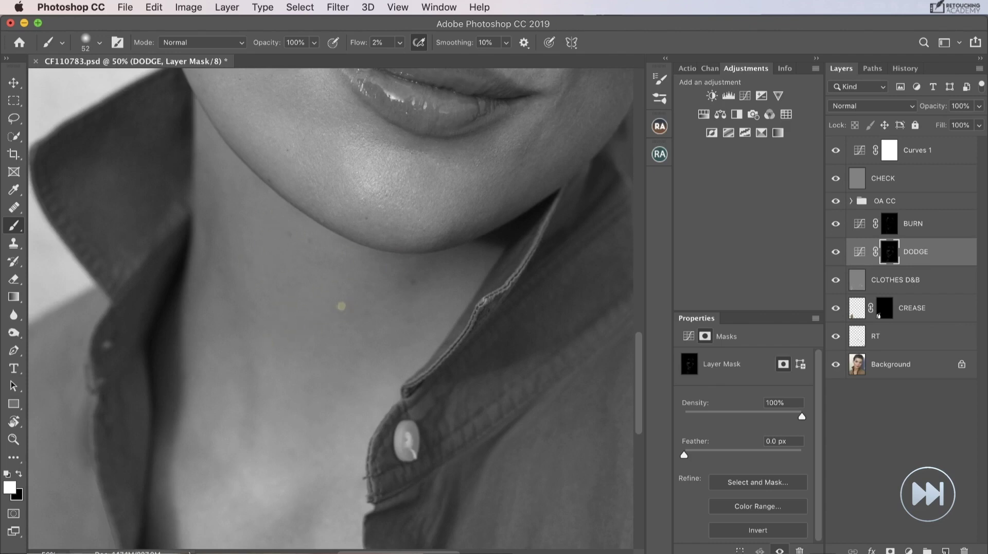
key("alt+bracketright")
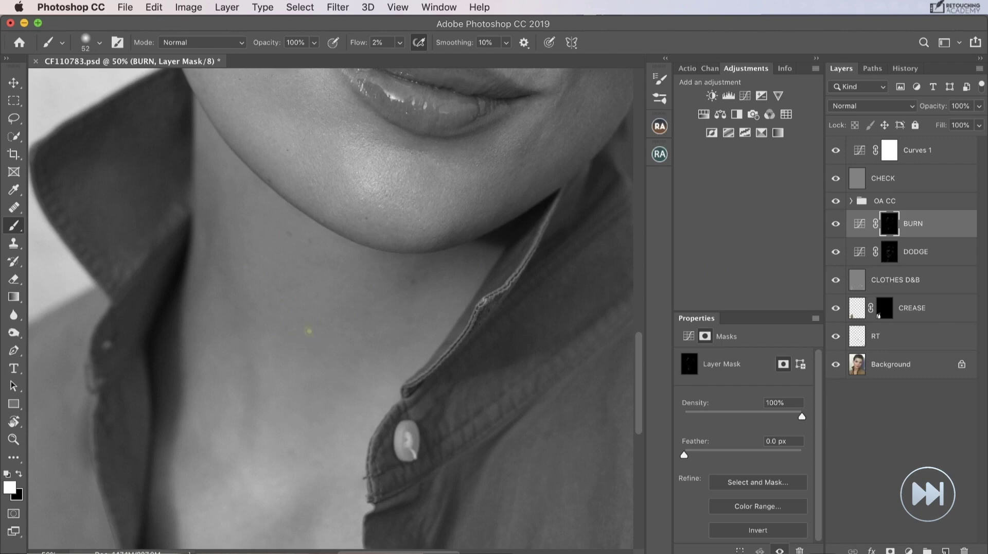
key("alt+bracketleft")
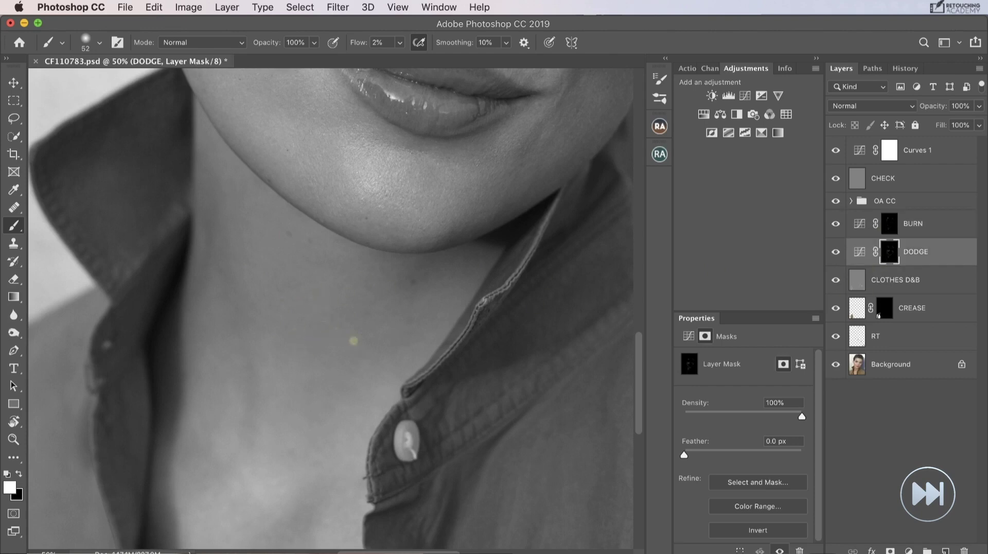
key("alt+bracketright")
key("super+equal")
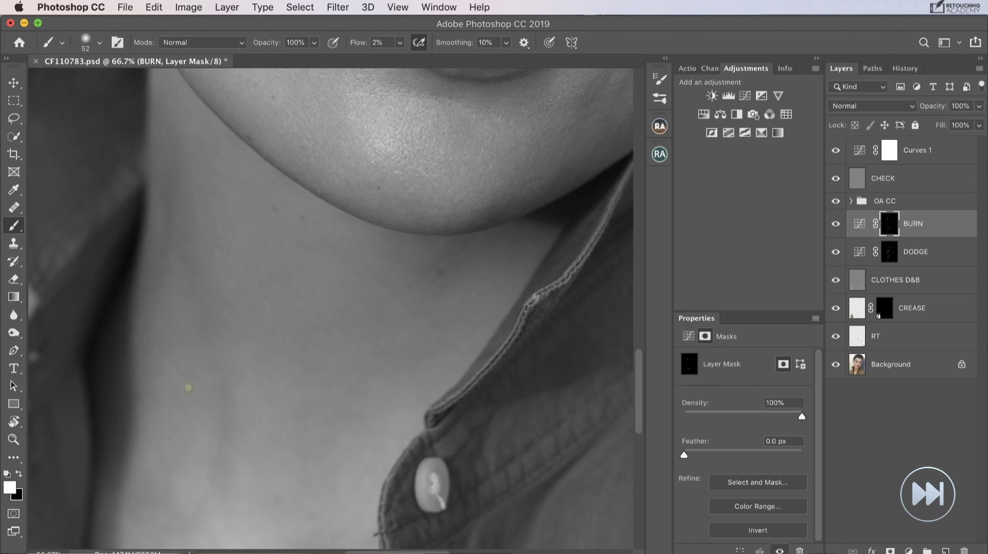
- Lighten the darker patches at the base of the neck on the DODGE mask, reducing the brush from 122 to 80 px
key("super+minus")
key("super+minus")
key("super+minus")
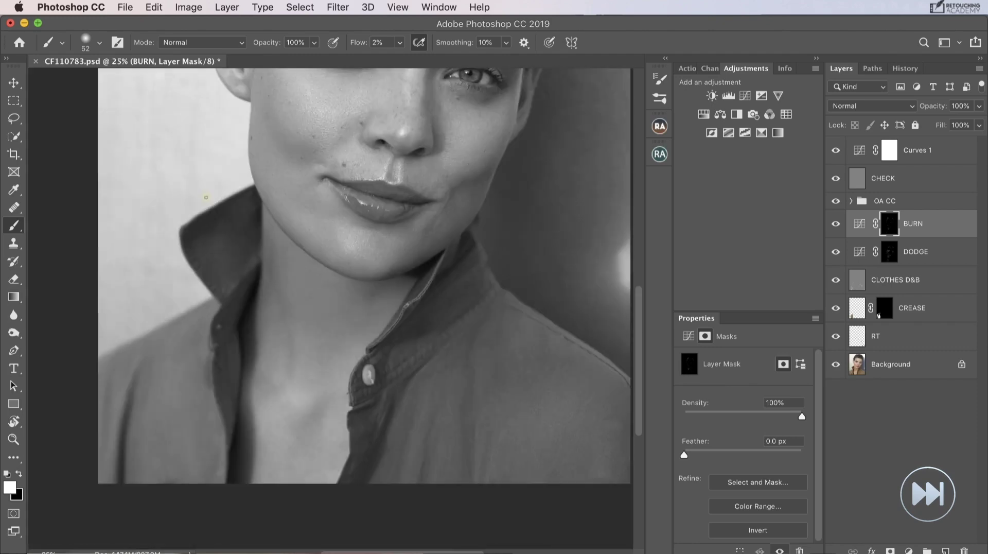
key("alt+bracketleft")
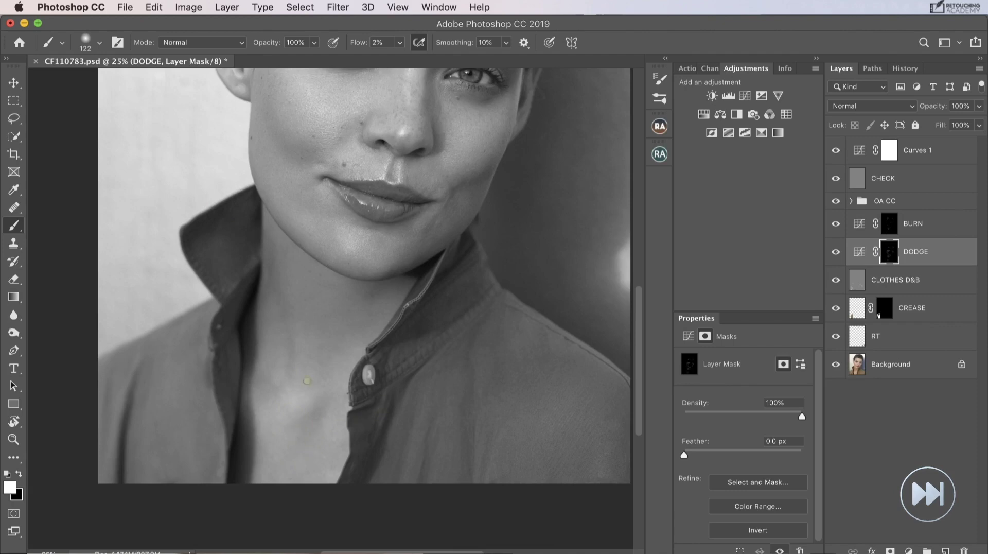
left_click_drag(307, 381, 295, 381)
key("super+minus")
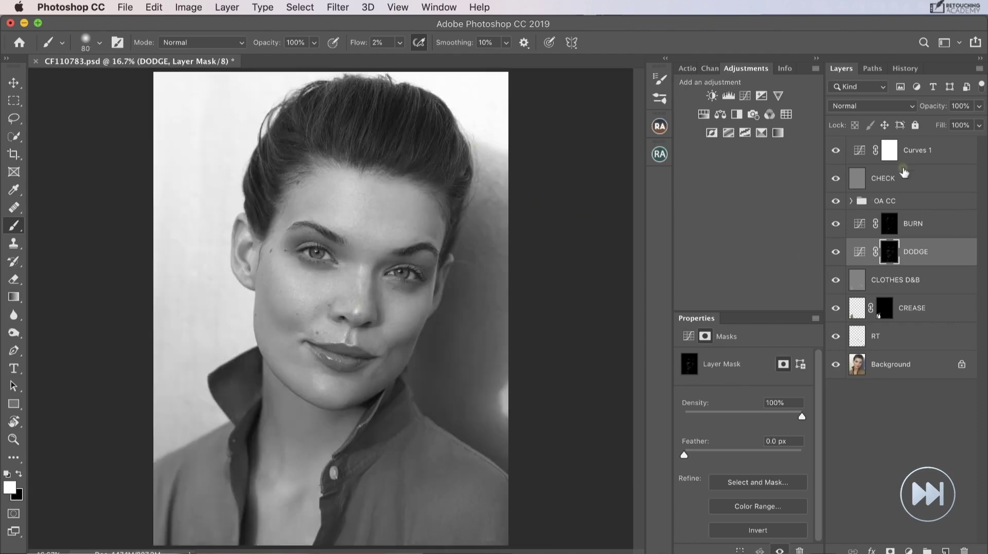
- Burn along the upper edge of the eyebrow nearest the ear with a 141 px brush, and dodge below that brow with a smaller one
left_click(895, 224)
key("super+plus")
key("super+plus")
left_click_drag(248, 142, 271, 135)
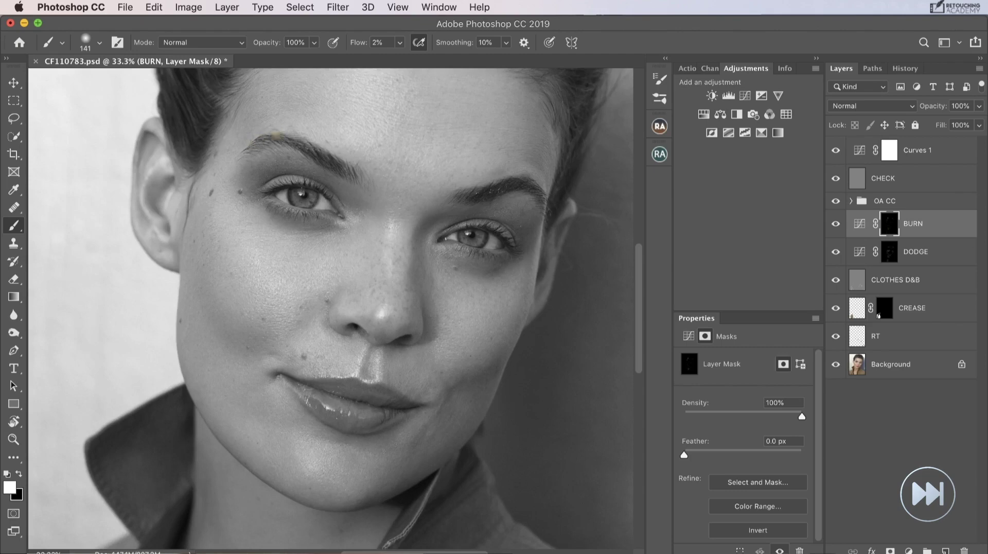
key("alt+bracketleft")
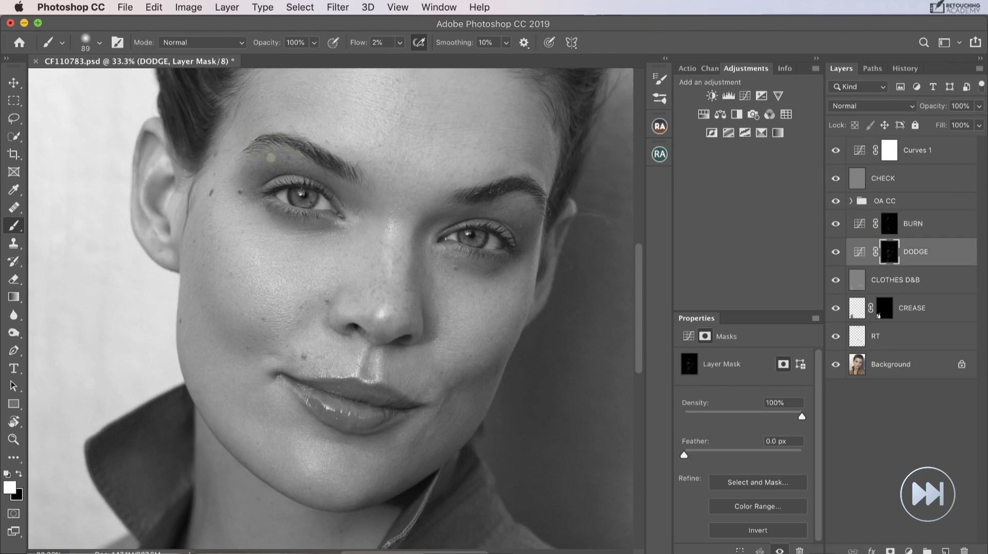
left_click_drag(302, 152, 264, 156)
key("super+plus")
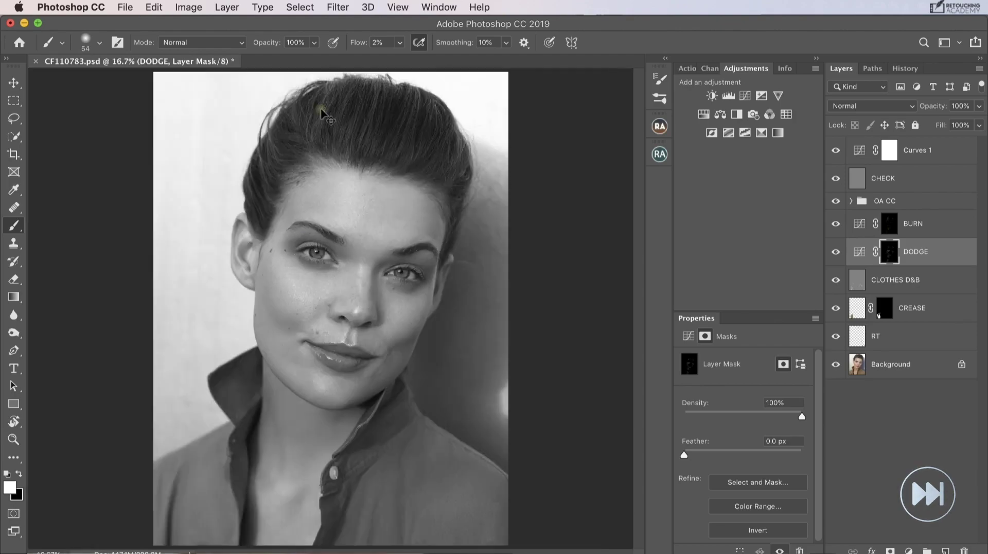
key("super+0")
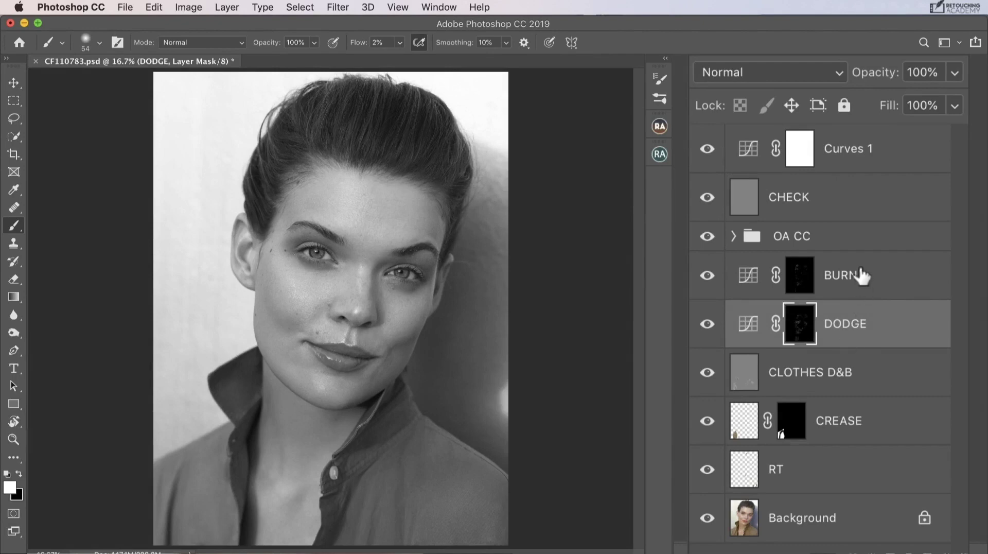
- Group the BURN and DODGE layers and name the group D&B
left_click(862, 292)
left_click(855, 324, "shift")
key("ctrl+g")
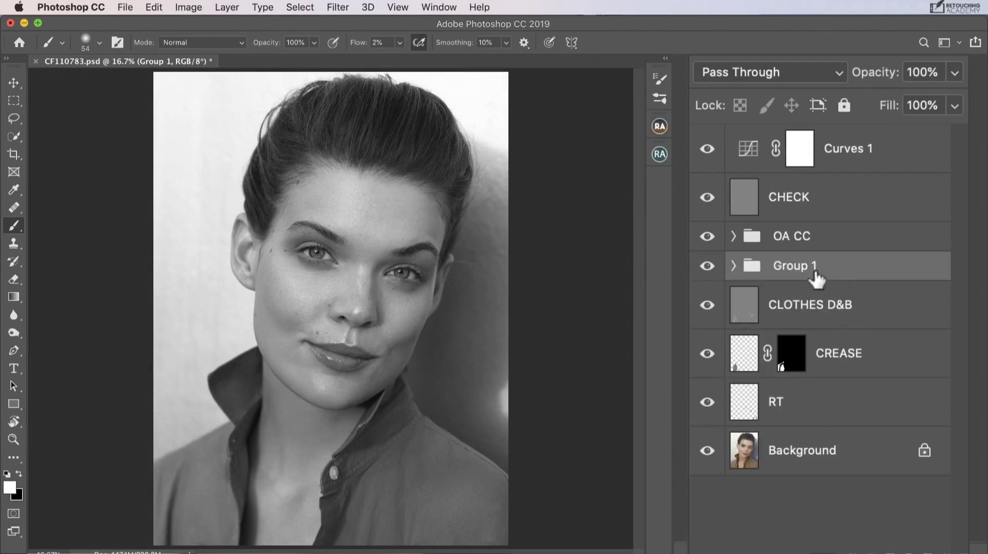
double_click(803, 267)
type("D&B")
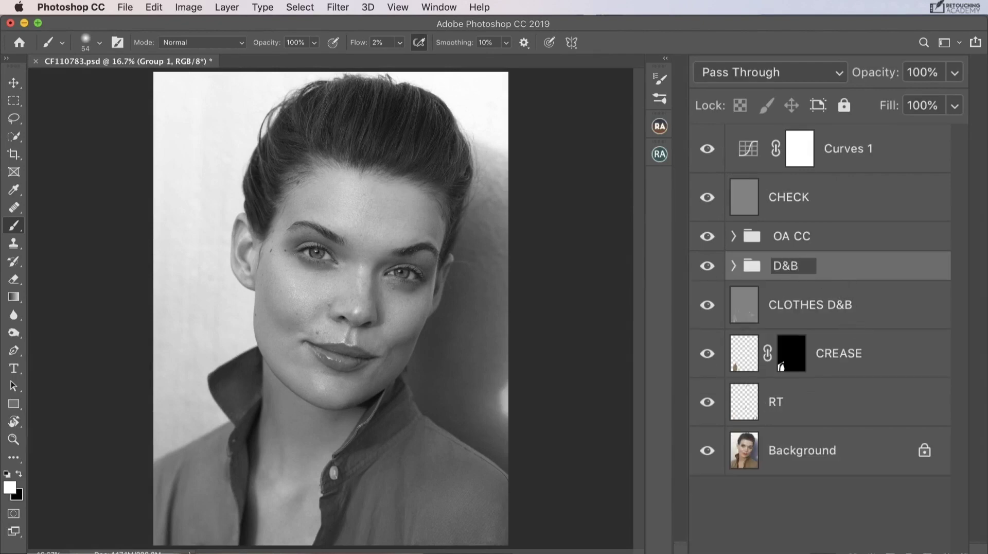
key("Return")
- Group the D&B group together with the CLOTHES D&B layer and name the new outer group D&B
left_click(858, 319)
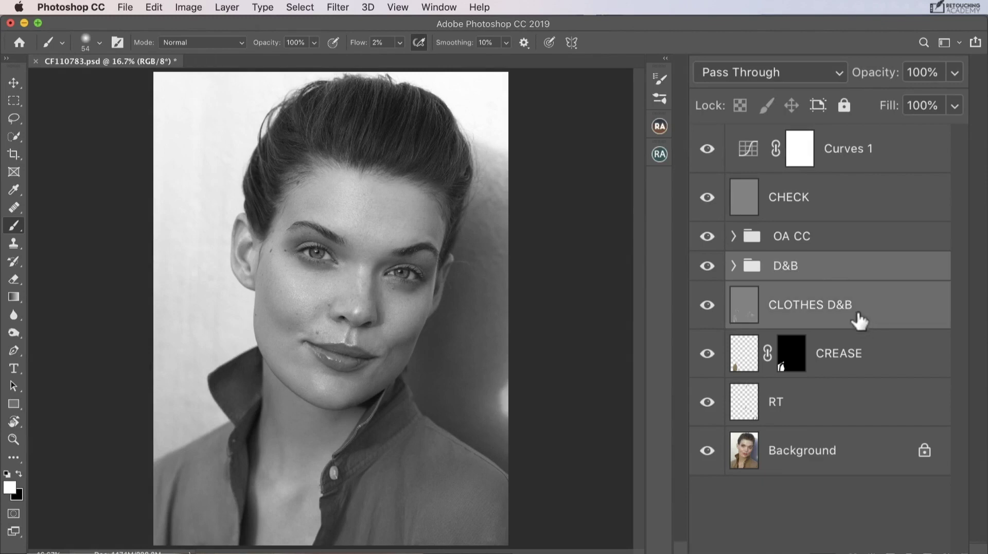
key("ctrl+g")
double_click(798, 266)
key("BackSpace")
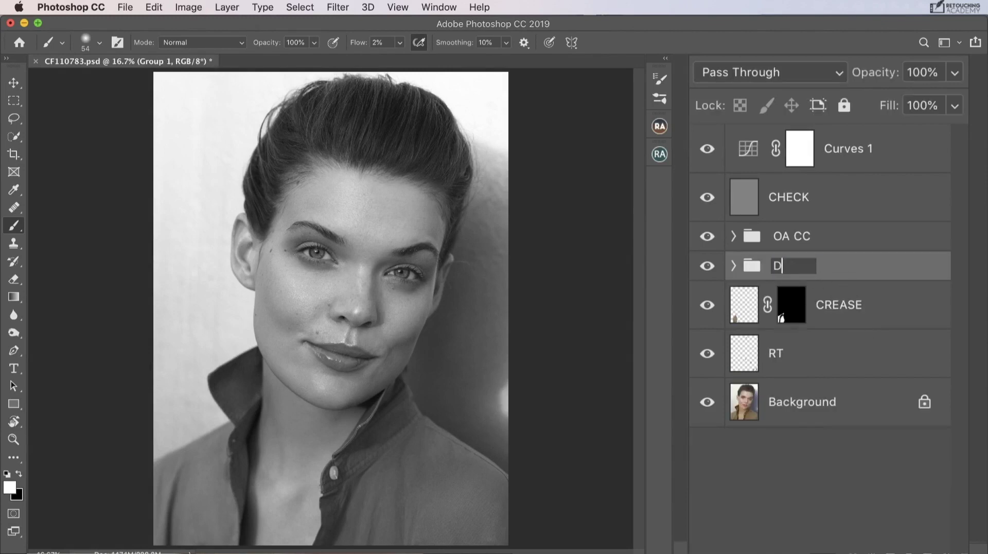
key("Return")
- Rename the Curves 1 layer as CHECK and group both CHECK layers in a group named HELP CHECK
double_click(849, 148)
key("BackSpace")
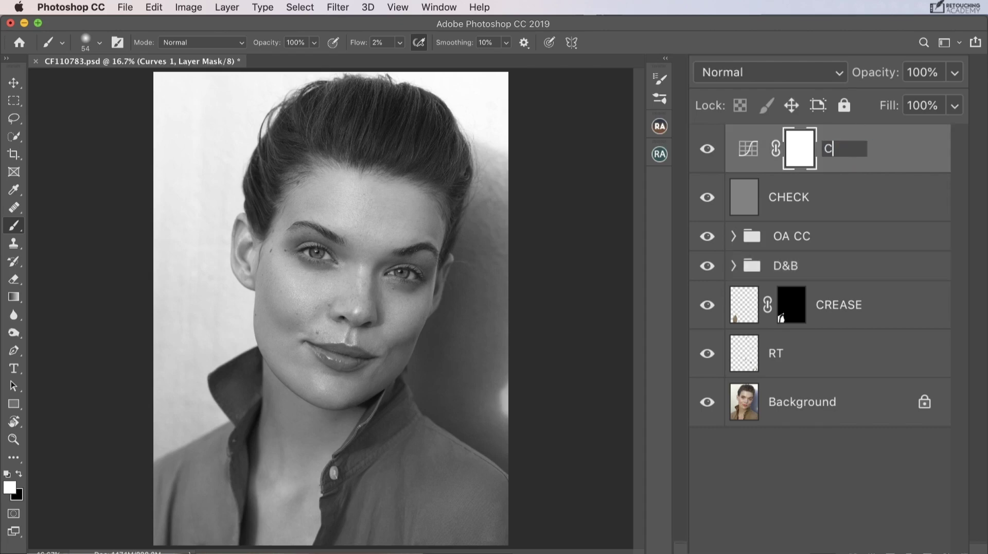
type("CHECK")
key("Return")
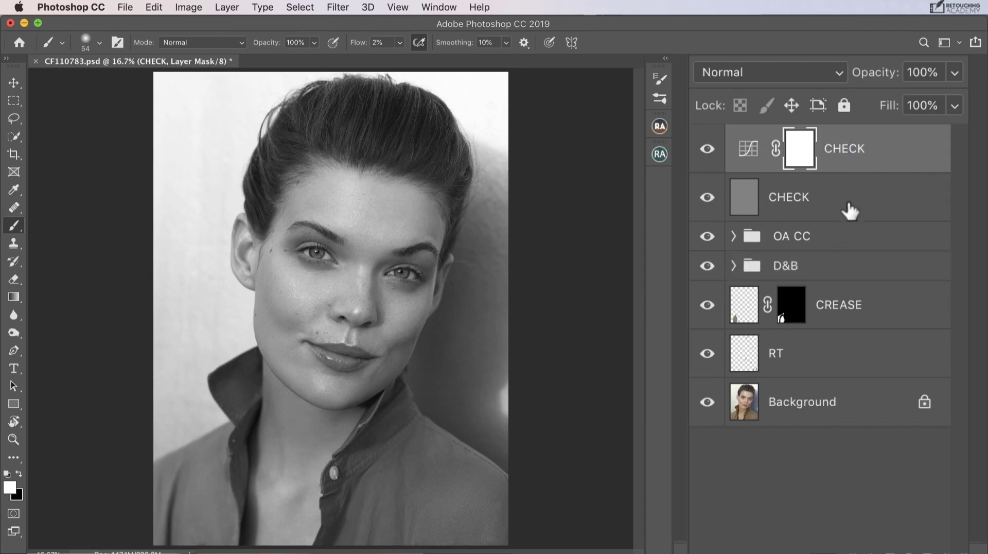
left_click(838, 216, "shift")
key("ctrl+g")
double_click(777, 144)
type("HE")
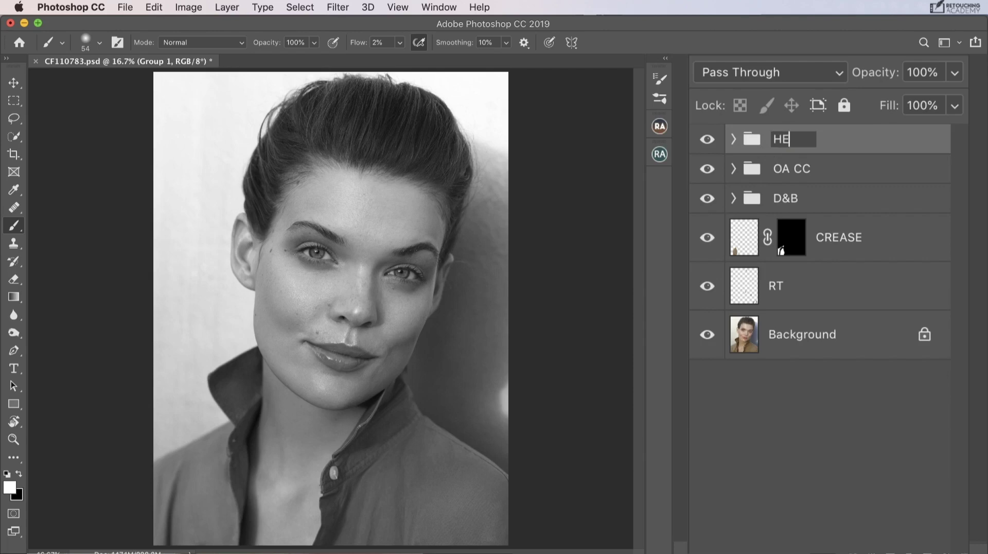
type("LP CHECK")
key("Return")
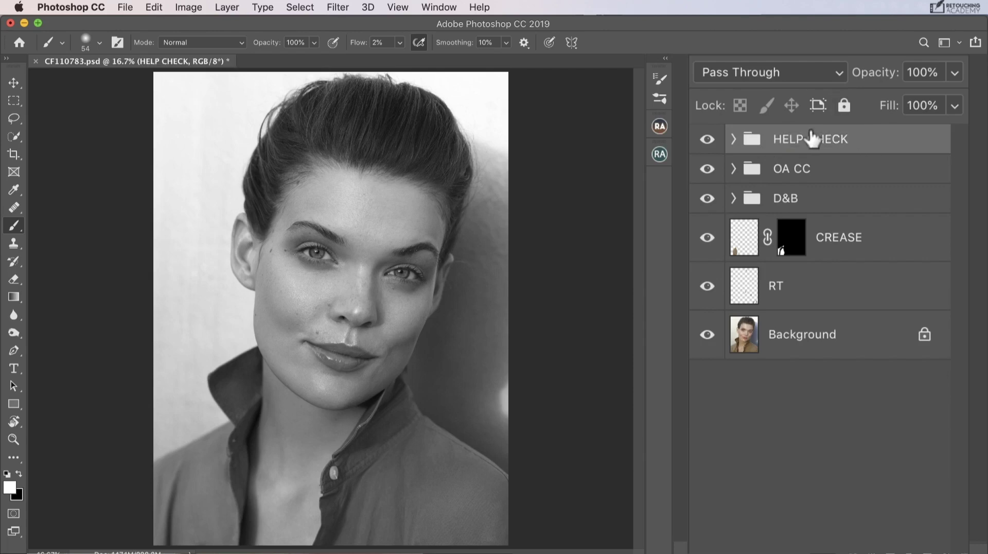
- Hide the HELP CHECK group and compare the color portrait with the D&B group off and on
left_click(708, 140)
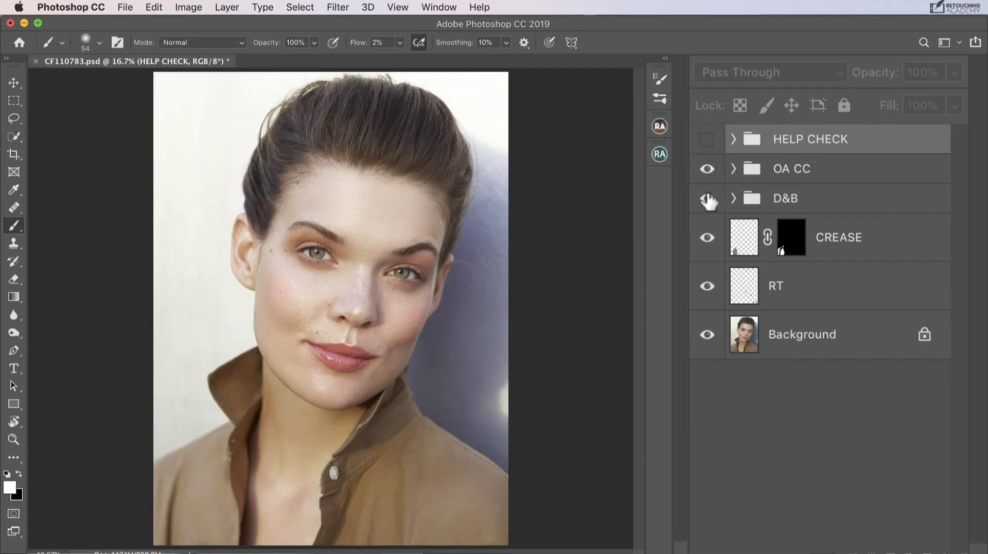
key("super+plus")
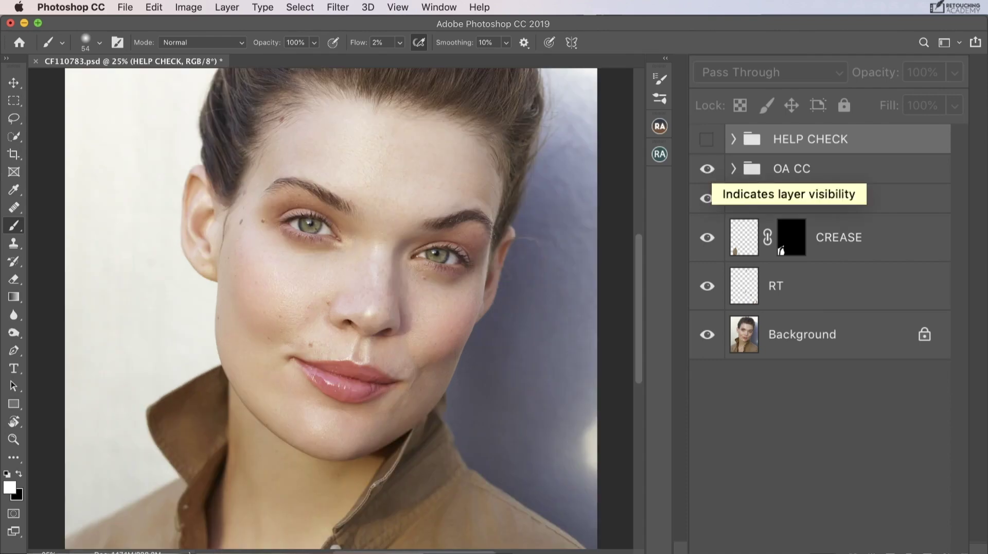
left_click(708, 199)
left_click(712, 202)
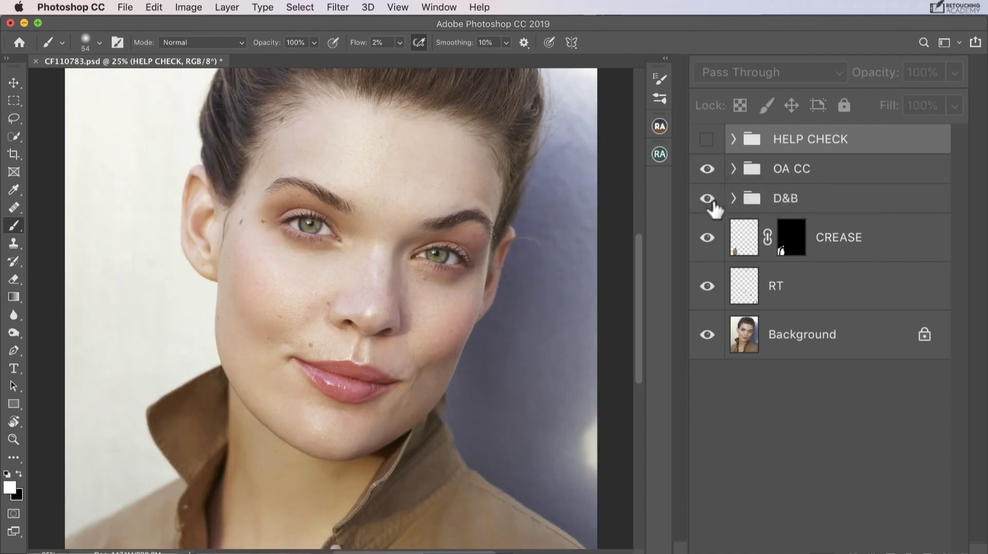
left_click(715, 203)
left_click(717, 205)
key("super+minus")
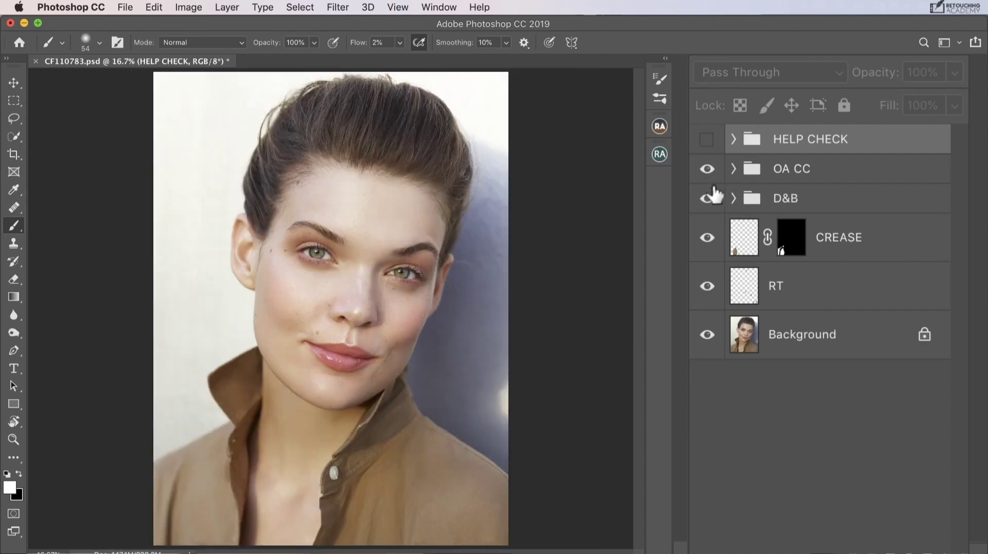
left_click(708, 201)
left_click(712, 202)
- Group the D&B group with the CREASE and RT layers and name the new group RT
left_click(834, 206)
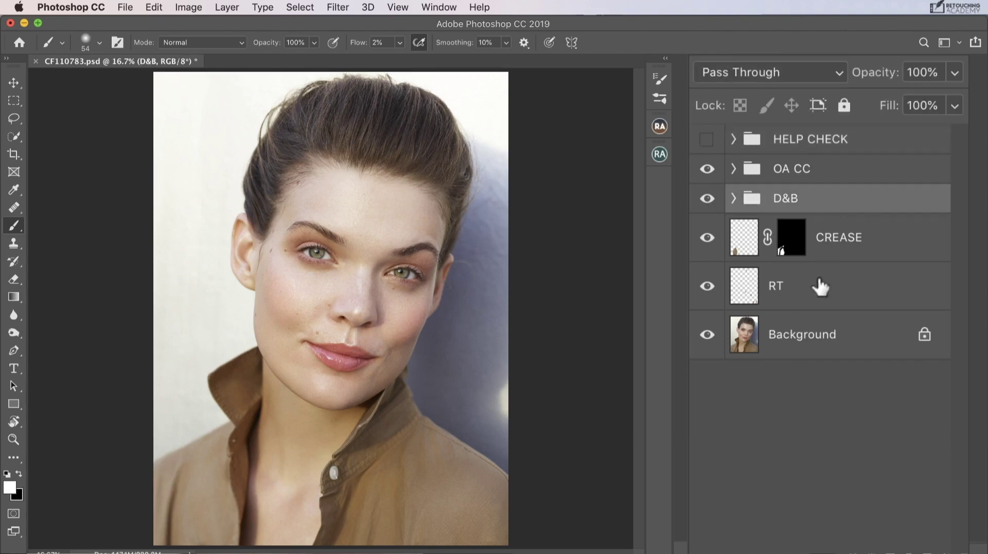
left_click(812, 287, "shift")
key("super+g")
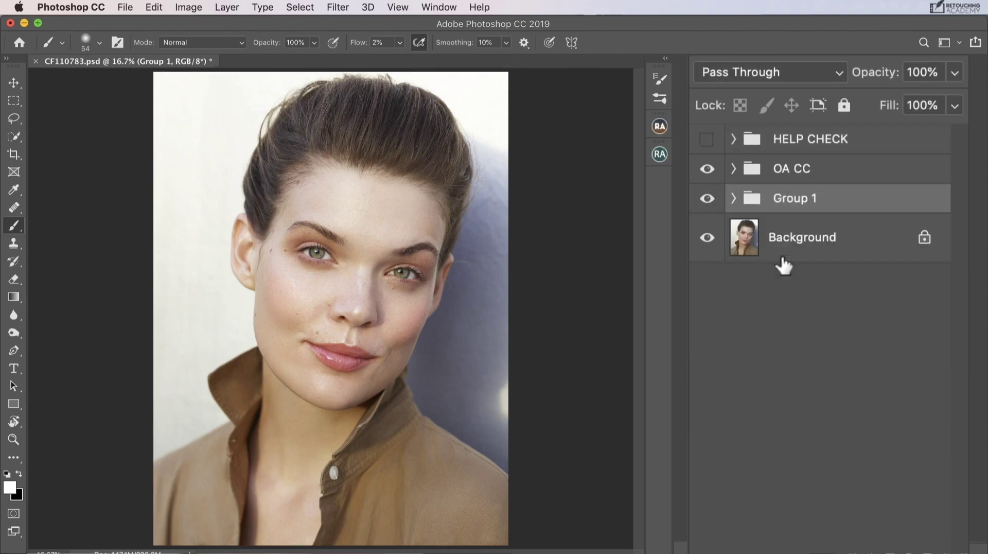
double_click(807, 201)
key("BackSpace")
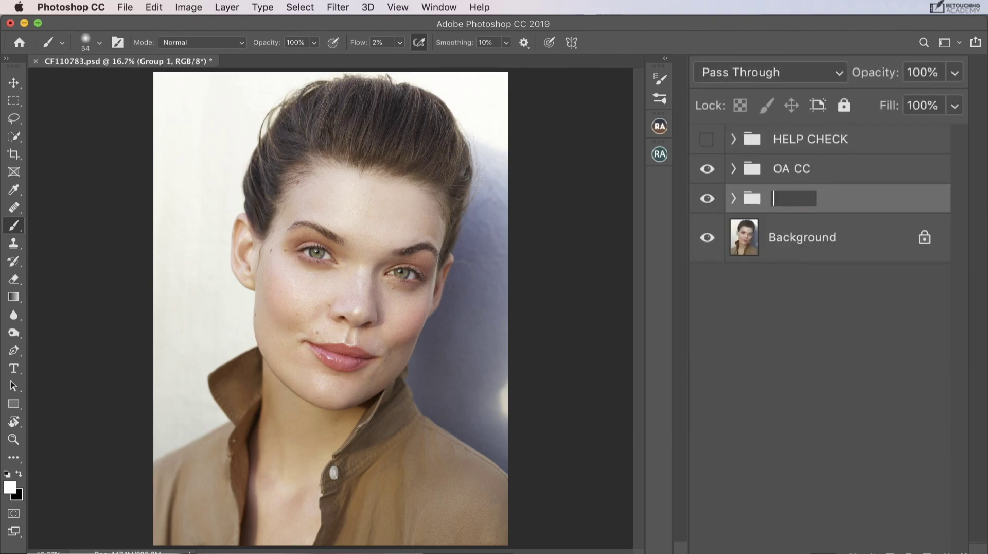
type("RT")
left_click(833, 203)
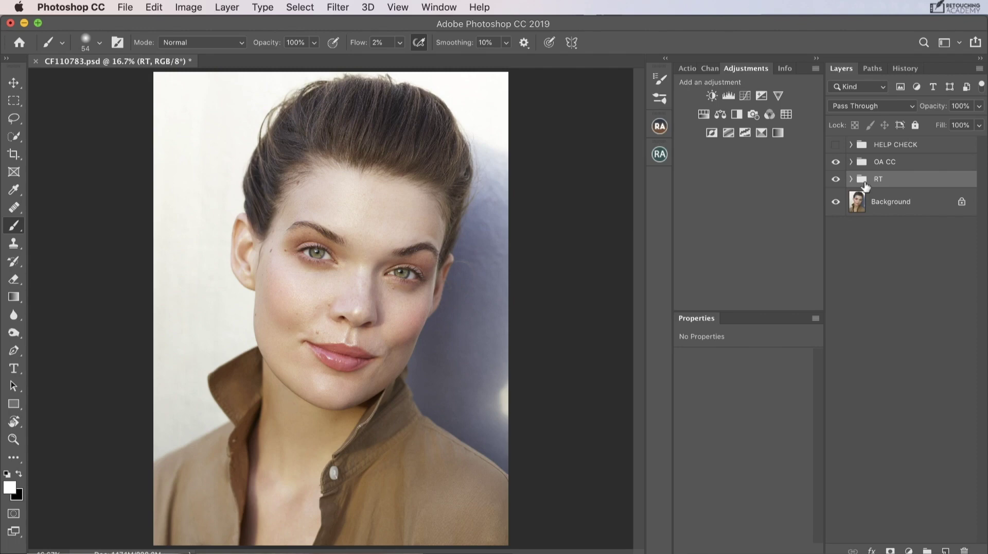
- Start a Pen tool path at the image edge and trace the shirt's shoulder line against the light wall up to the collar
key("p")
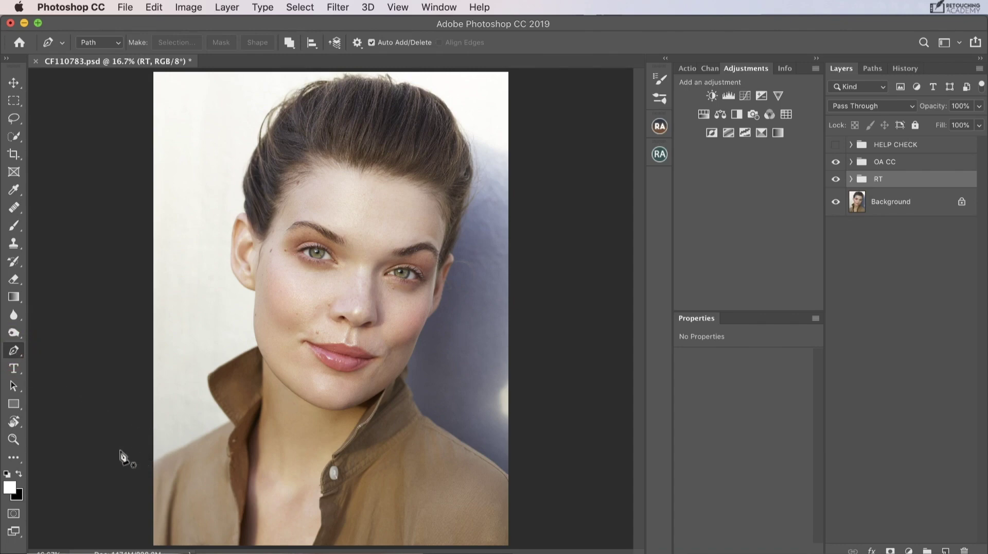
key("super+plus")
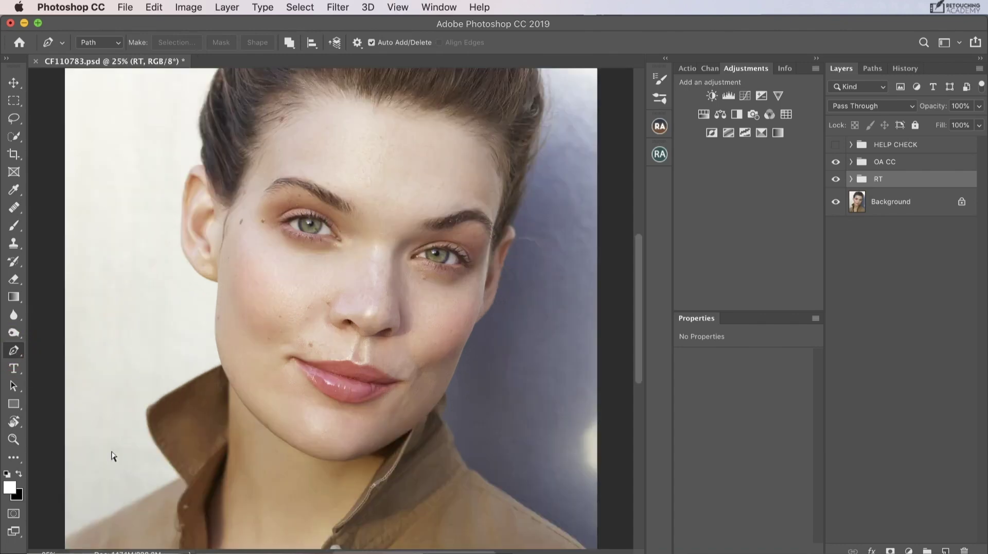
scroll(194, 188, "down", 10)
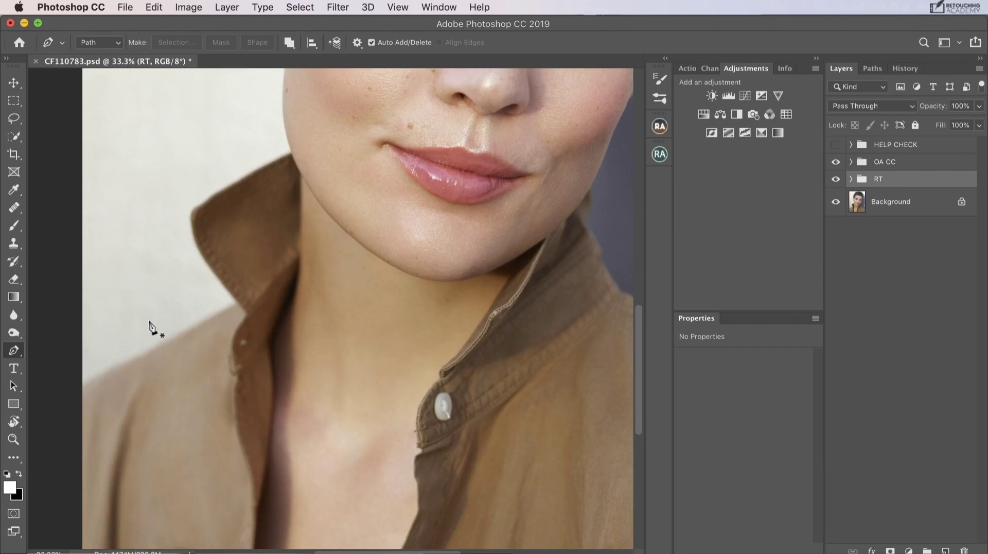
left_click(81, 387)
left_click(132, 358)
left_click(174, 338)
left_click_drag(215, 311, 226, 310)
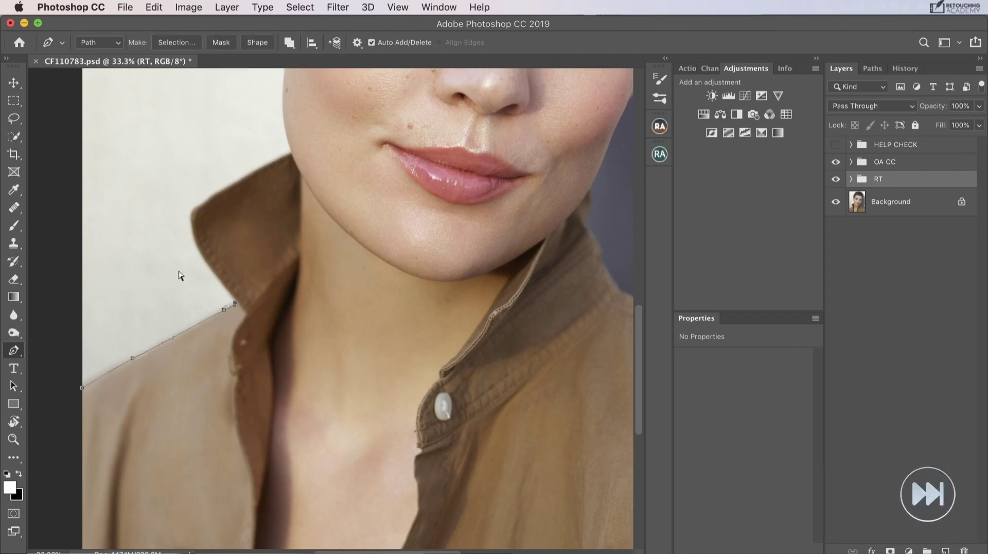
- Continue the path around the raised collar's pointed outer edge up to where it meets the jaw
key("super+plus")
left_click(181, 399)
left_click(138, 349)
left_click(116, 301)
left_click(114, 270)
left_click(125, 259)
left_click(141, 247)
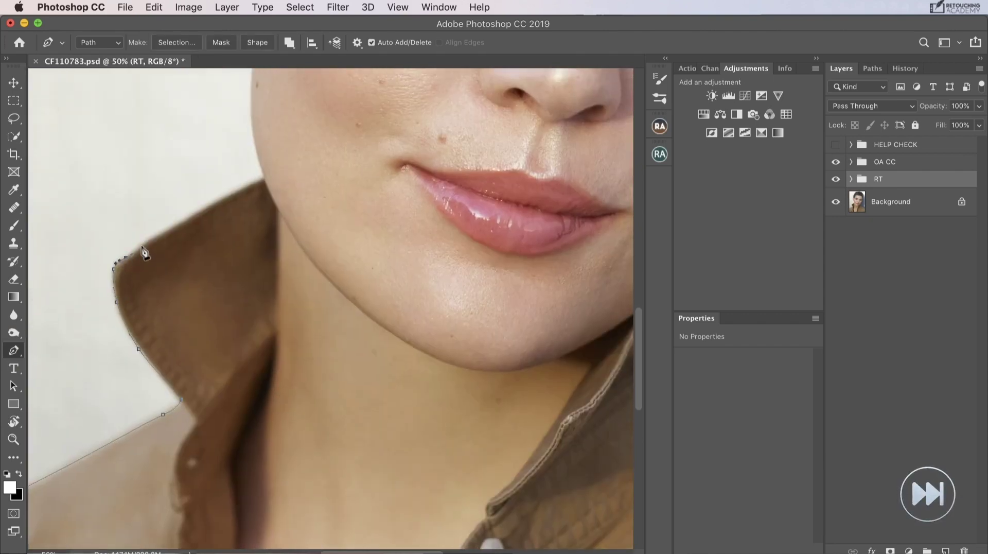
left_click(205, 210)
left_click(245, 188)
left_click(265, 179)
- Extend the path along the cheek's outer edge from the collar to the earlobe
scroll(265, 179, "up", 8)
mouse_move(231, 338)
left_mouse_down()
mouse_move(229, 318)
mouse_move(231, 329)
left_mouse_up()
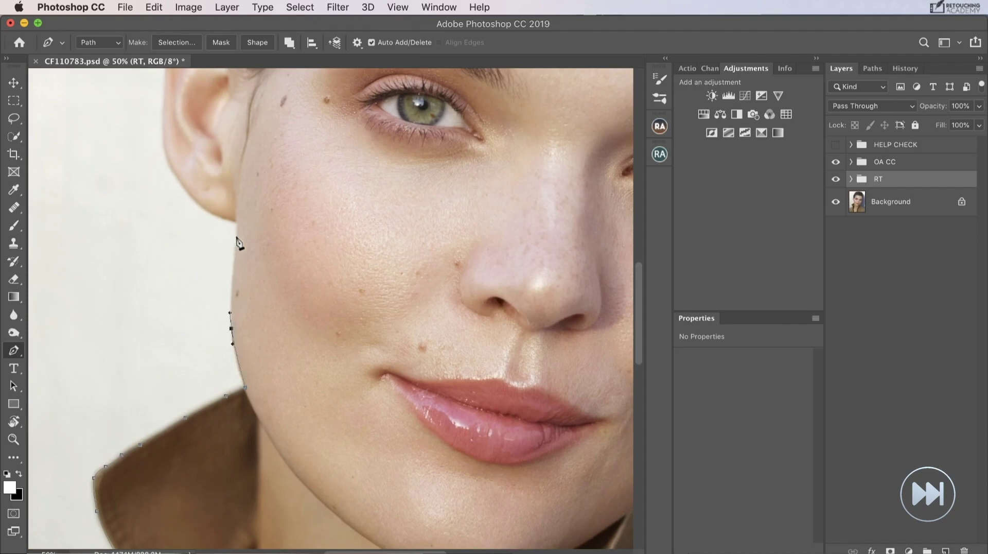
left_click_drag(235, 246, 237, 222)
left_click(234, 221)
- Trace the ear's outer contour with the Pen tool, from the earlobe over the top to the hairline
left_click_drag(187, 192, 164, 162)
left_click_drag(284, 293, 307, 476)
left_click(186, 305)
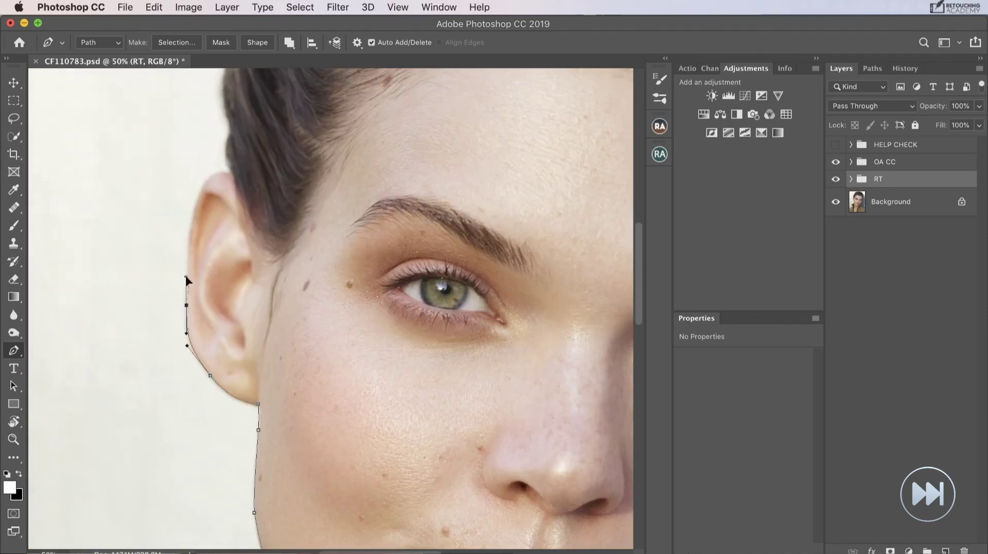
left_click(193, 217)
left_click(209, 176)
left_click(228, 174)
left_click(241, 193)
scroll(258, 229, "down", 5)
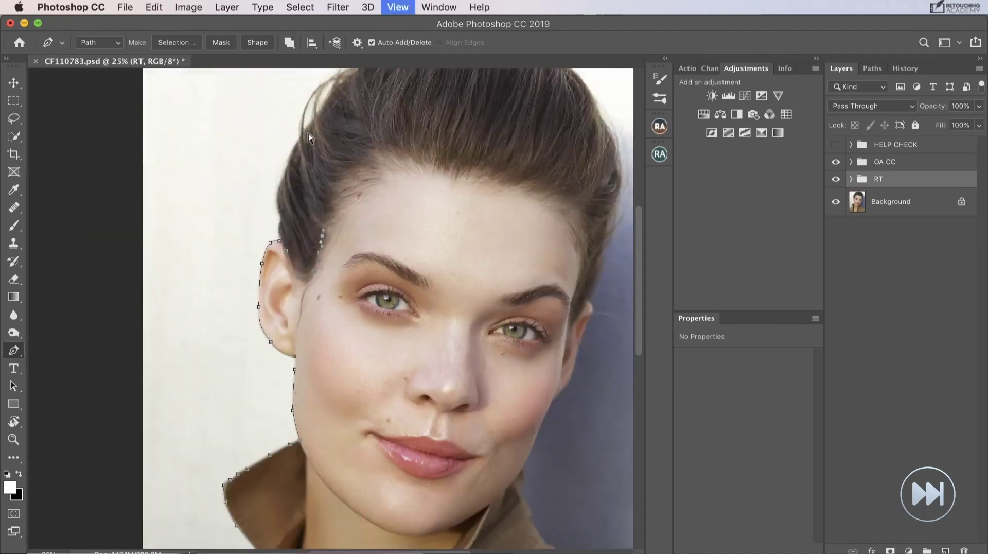
- Continue the path through the hair just inside the hairline, over the forehead and down to the top of the far ear
left_click(364, 142)
left_click(442, 170)
left_click(452, 242)
scroll(453, 242, "up", 5)
left_click(440, 181)
left_click(443, 212)
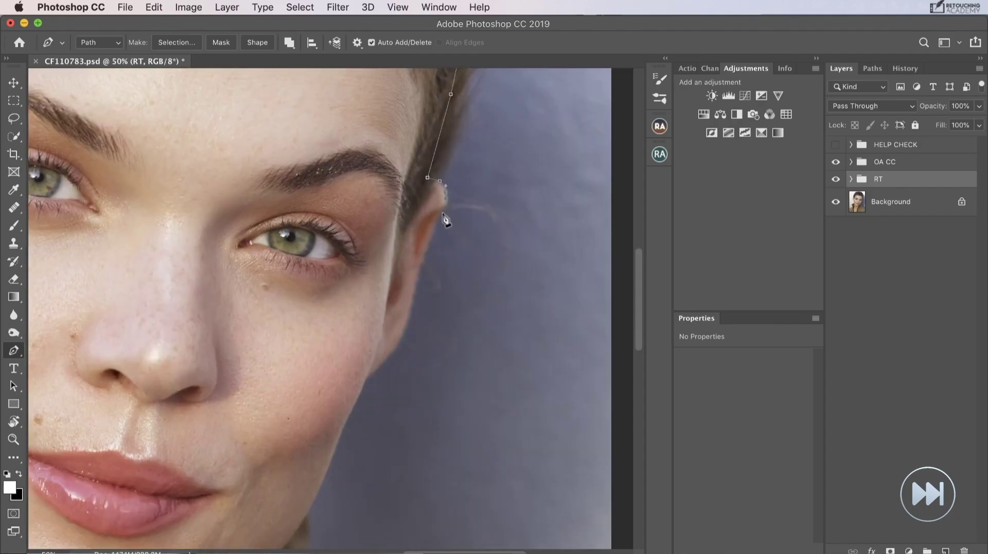
- Trace the far ear's outer edge and the cheek against the blue-grey wall, down toward the jaw
left_click(430, 237)
left_click(417, 280)
left_click(403, 334)
left_click(386, 359)
left_click_drag(367, 375, 351, 409)
key("super+plus")
left_click_drag(364, 273, 424, 132)
left_click_drag(409, 320, 399, 344)
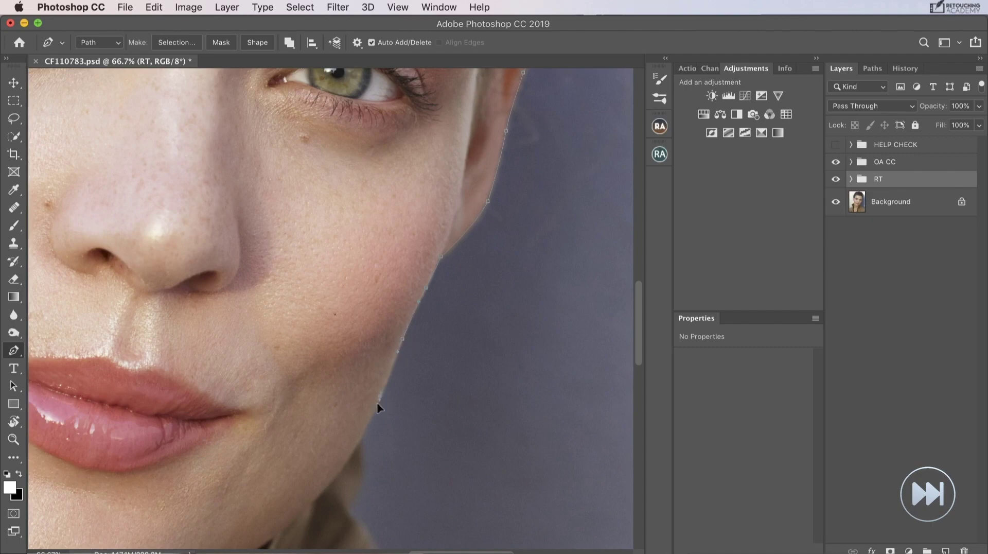
- Extend the path from the jaw around the raised collar's outer edge to the start of the shoulder
left_click_drag(355, 458, 379, 186)
left_click(383, 165)
left_click(385, 208)
left_click(378, 240)
left_click(406, 289)
left_click(428, 345)
left_click(445, 373)
left_click(481, 389)
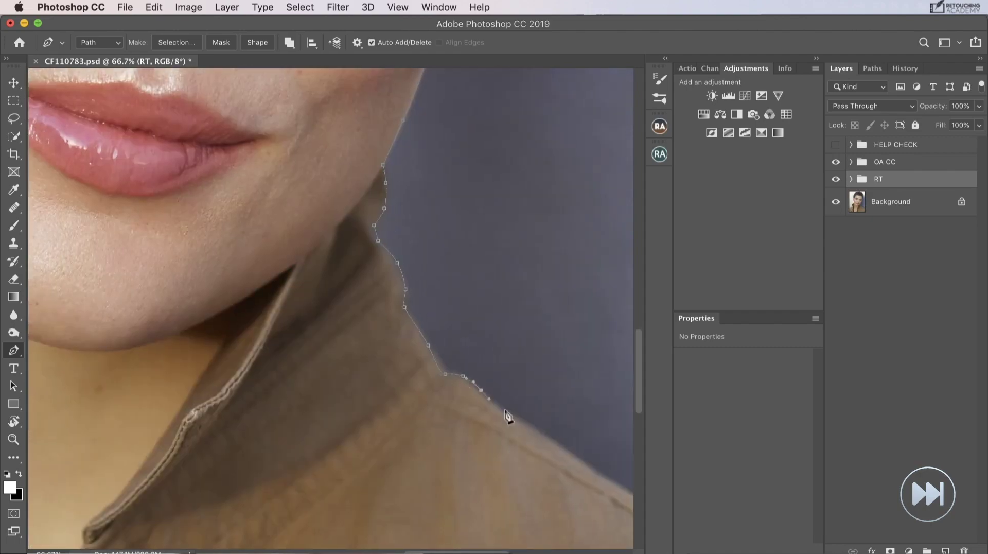
- Trace the shirt's shoulder line from the collar base to just beyond the image edge
left_click_drag(508, 416, 327, 213)
left_click(330, 213)
left_click(441, 285)
left_click(546, 355)
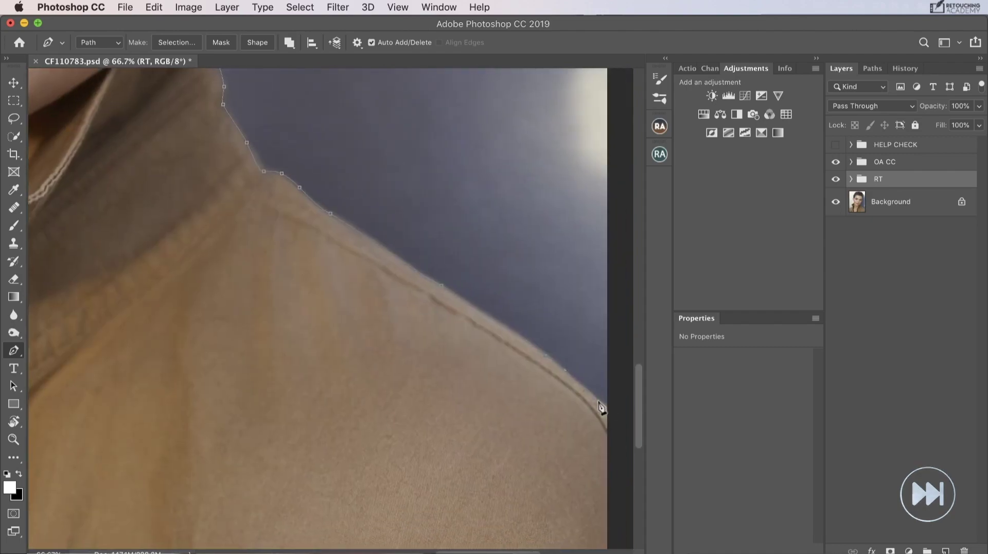
left_click(613, 407)
- Close the model outline by routing the path outside the canvas below the shirt, back to its starting point
key("super+minus")
key("super+minus")
key("super+minus")
key("super+minus")
left_click(524, 541)
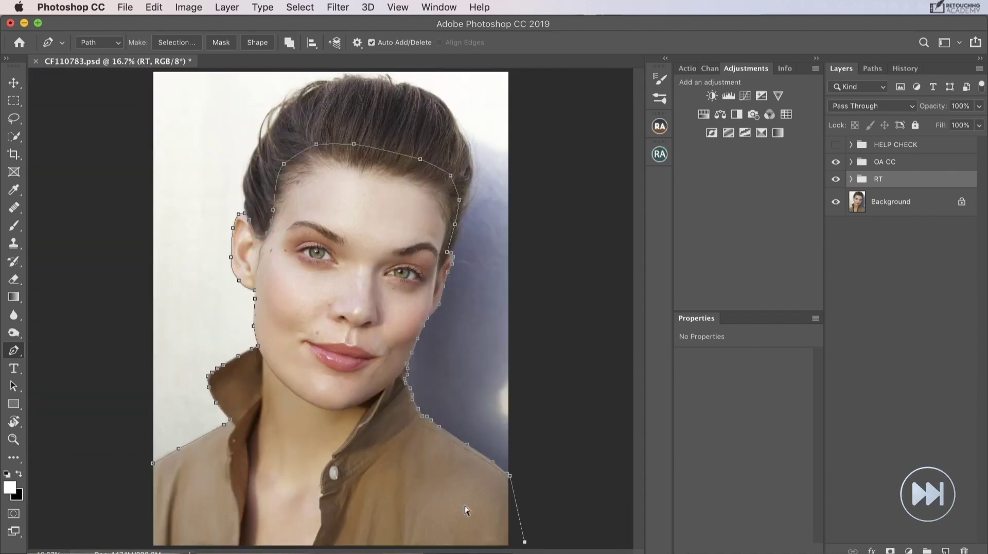
key("super+minus")
left_click(168, 517)
left_click(198, 425)
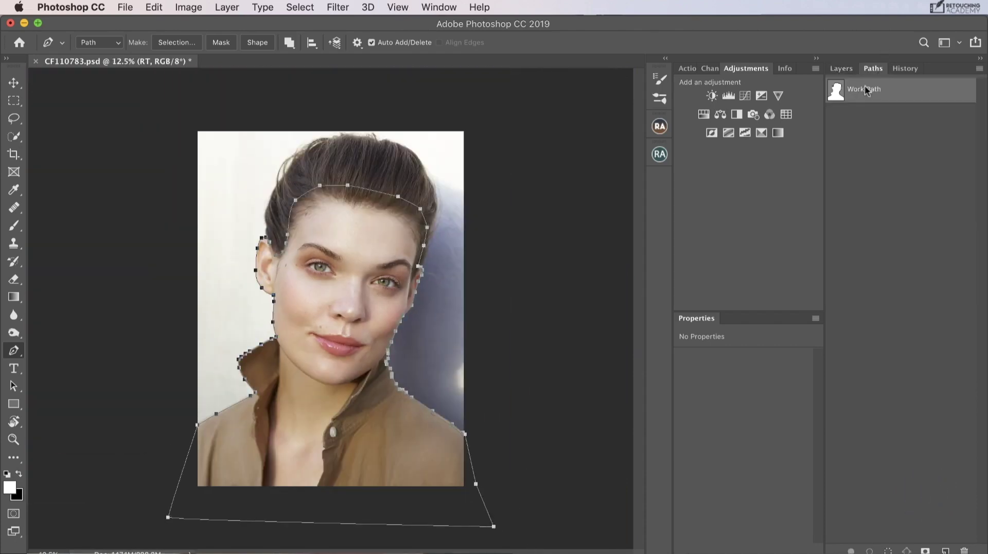
- Save the work path as MODEL and deselect it
double_click(866, 90)
key("BackSpace")
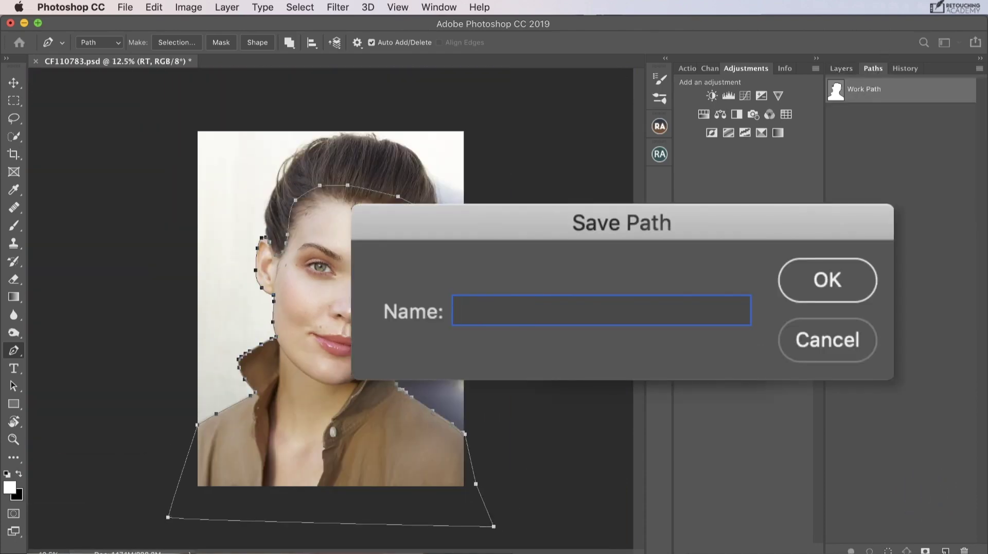
type("MODEL")
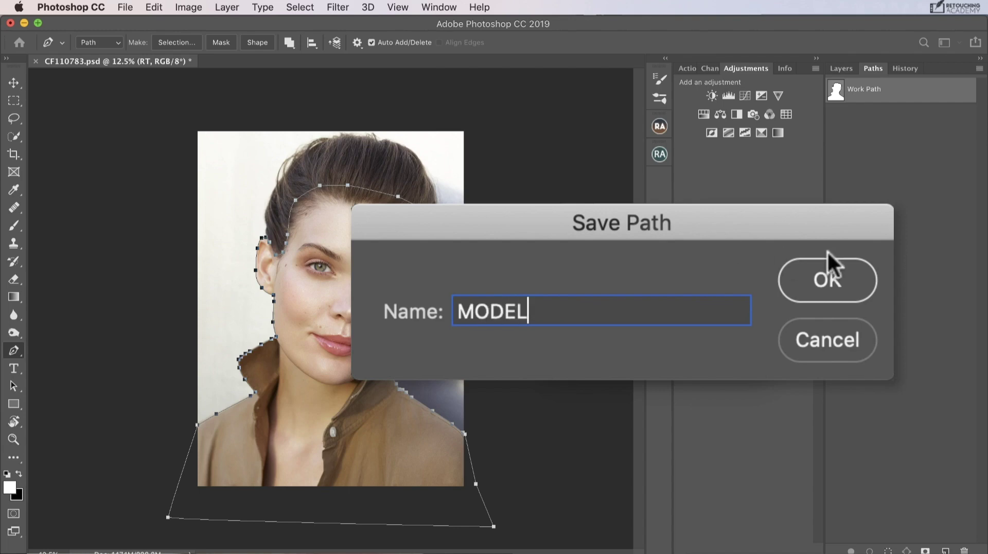
left_click(828, 281)
left_click(875, 195)
- Start a new path at the image's bottom edge and trace the shirt's inner opening up along the neck to the collar on the light-wall side
key("super+plus")
key("super+plus")
key("super+plus")
left_click_drag(353, 535, 520, 265)
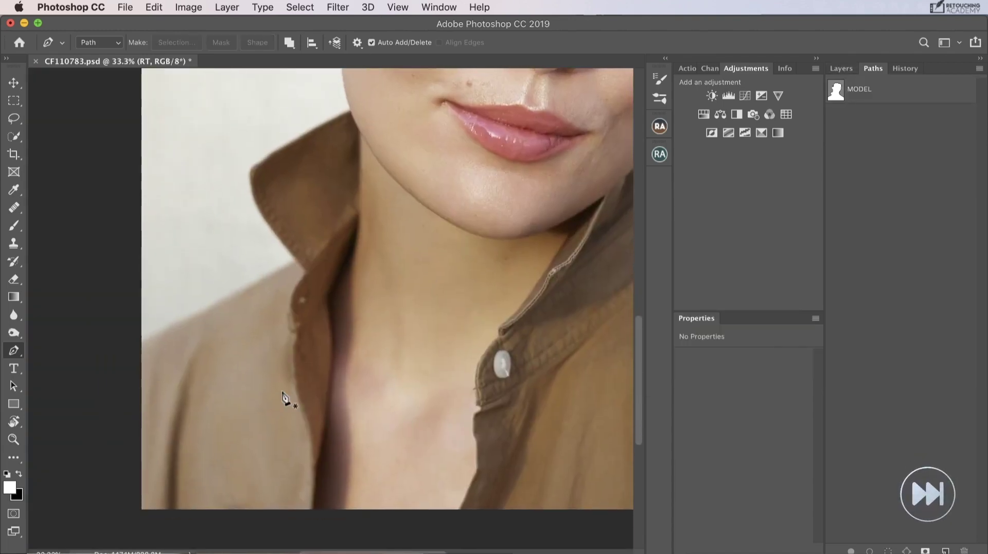
left_click(311, 506)
left_click(317, 456)
left_click_drag(331, 367, 331, 342)
left_click_drag(326, 312, 326, 303)
left_click(339, 267)
left_click(354, 231)
left_click_drag(358, 190, 357, 178)
left_click(360, 146)
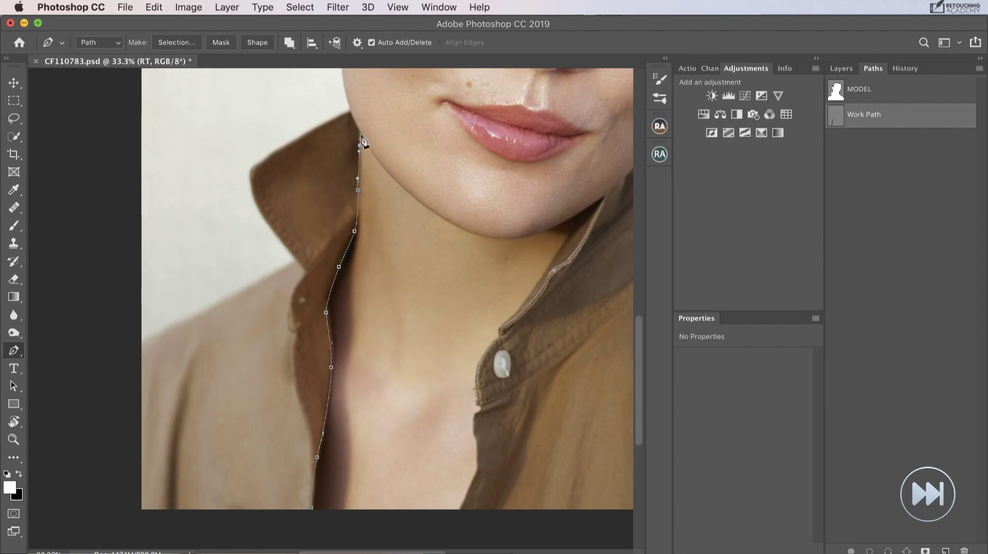
- Carry the path around the collar's outer edge and along the shoulder, then around outside the canvas below the shirt
left_click(348, 108)
left_click(261, 159)
left_click(251, 167)
left_click(249, 179)
left_click(99, 518)
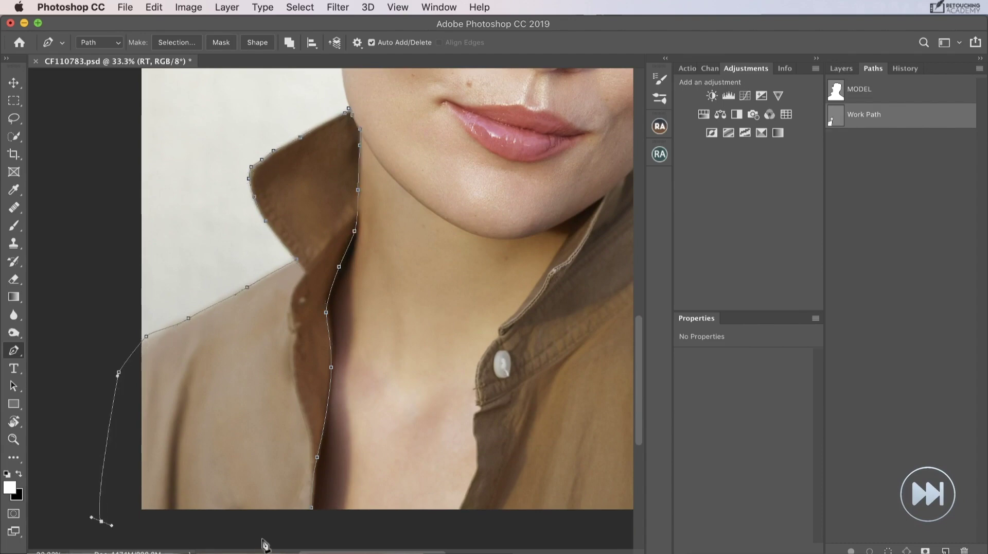
left_click(317, 541)
- Start a second subpath below the canvas and trace the other shirt front's inner edge up toward the buttoned collar band
scroll(199, 414, "right", 10)
scroll(198, 414, "down", 4)
left_click(188, 430)
left_click(204, 386)
left_click(211, 357)
left_click(207, 319)
key("super+plus")
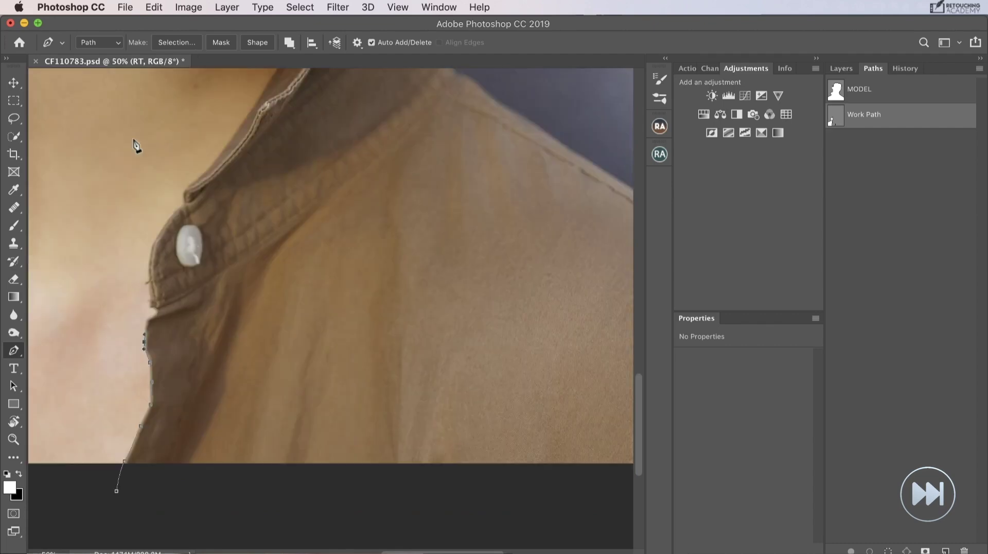
- Trace around the buttoned collar band's edge up to the notch where the collar flap begins
left_click(152, 247)
left_click(165, 225)
left_click(180, 207)
left_click(186, 191)
left_click(194, 181)
scroll(222, 329, "up", 5)
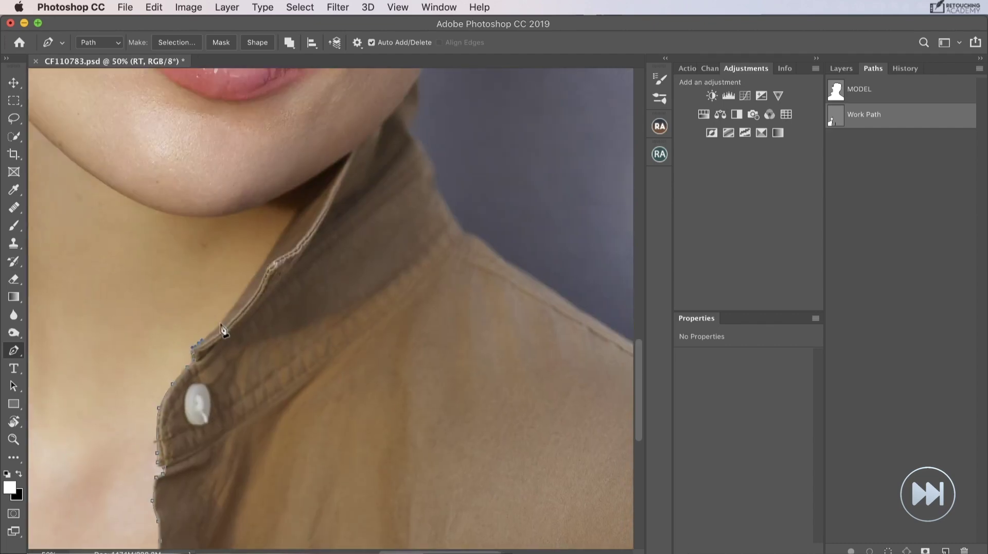
- Take the path up beside the jaw, around the collar's tip and down its outer edge
left_click(355, 147)
left_click(382, 121)
left_click(409, 90)
scroll(391, 221, "up", 5)
left_click(374, 257)
left_click(365, 288)
left_click(380, 314)
left_click(388, 326)
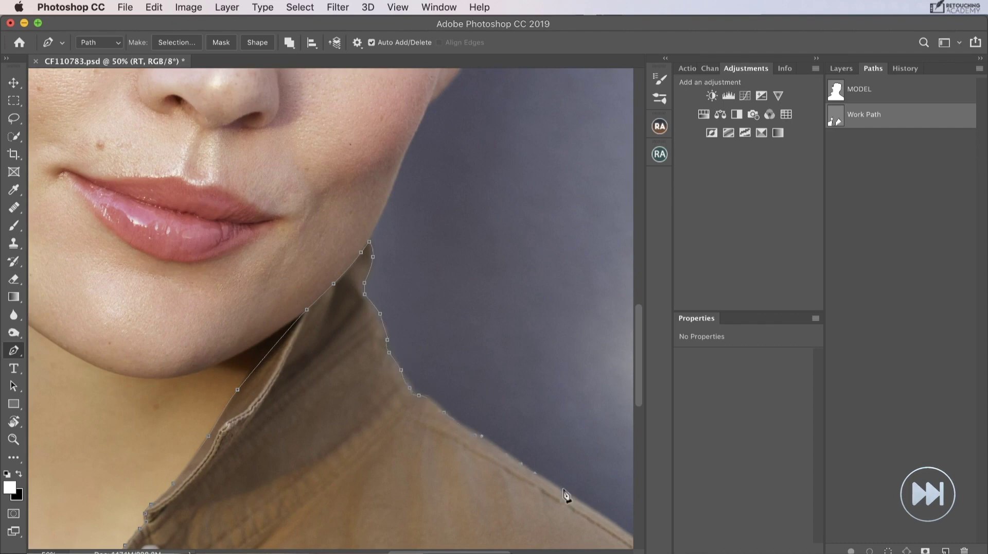
- Trace the shoulder to the image edge and close the subpath outside the canvas below the shirt
key("super+minus")
left_click(483, 423)
left_click(504, 442)
left_click(532, 474)
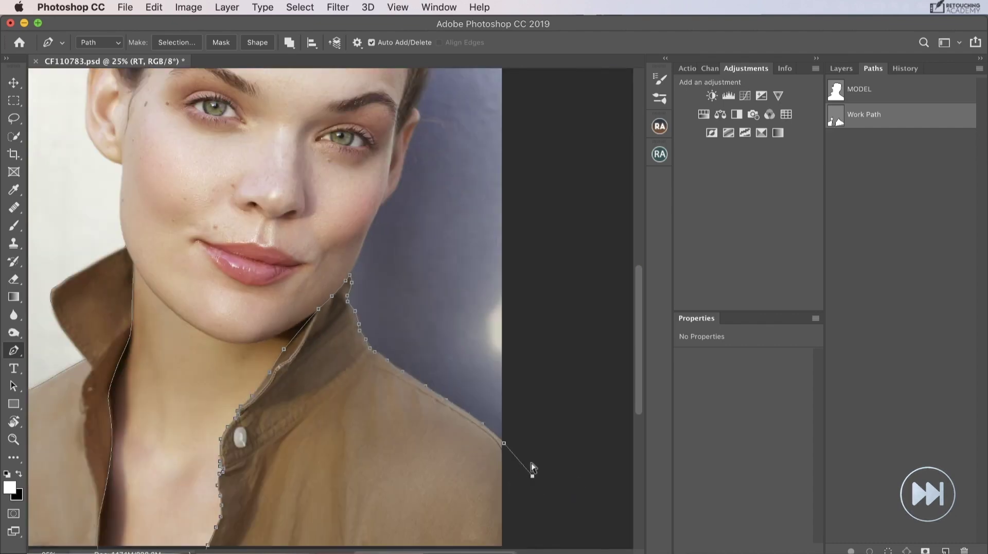
key("super+minus")
left_click(488, 511)
left_click(348, 533)
left_click(315, 493)
- Save the shirt's work path under the name TOP
double_click(855, 122)
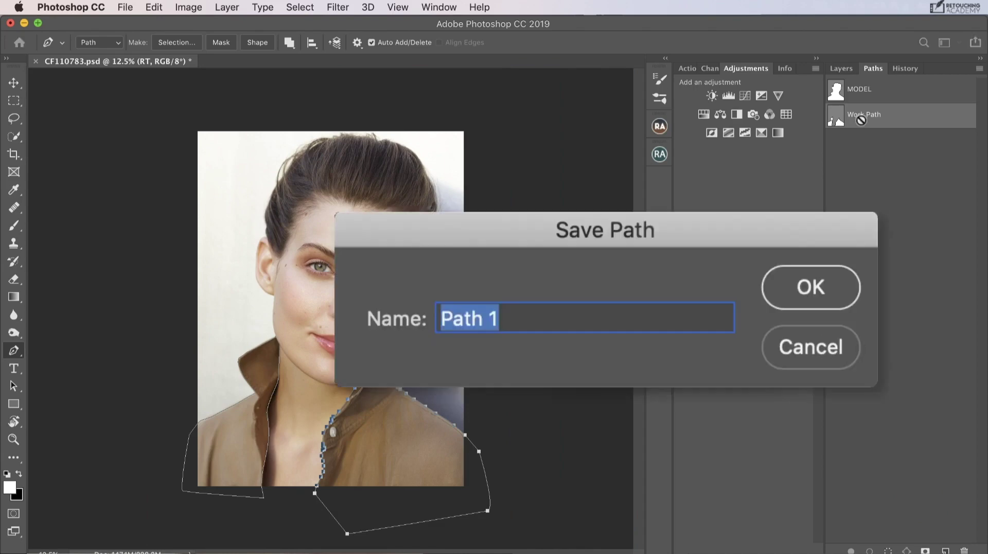
key("BackSpace")
type("TOP")
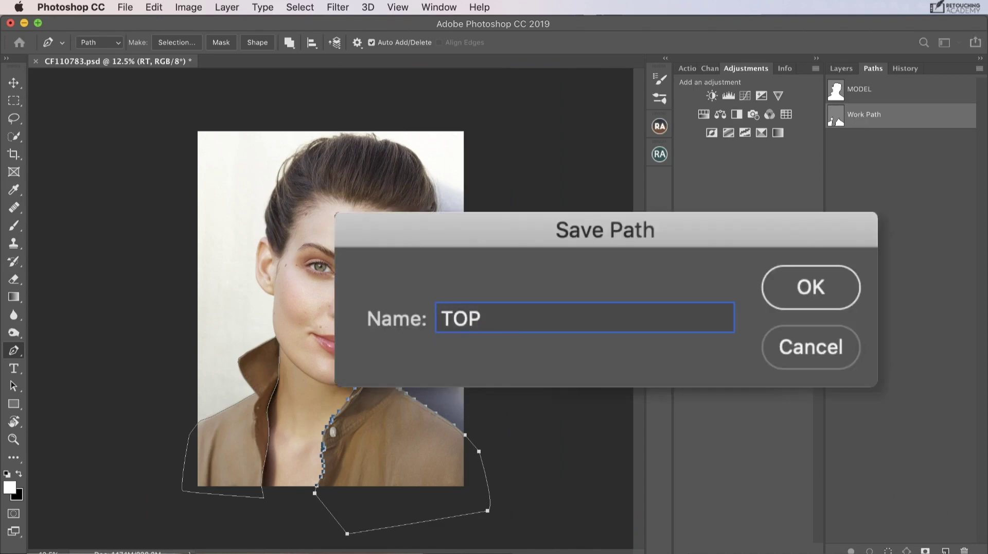
key("Return")
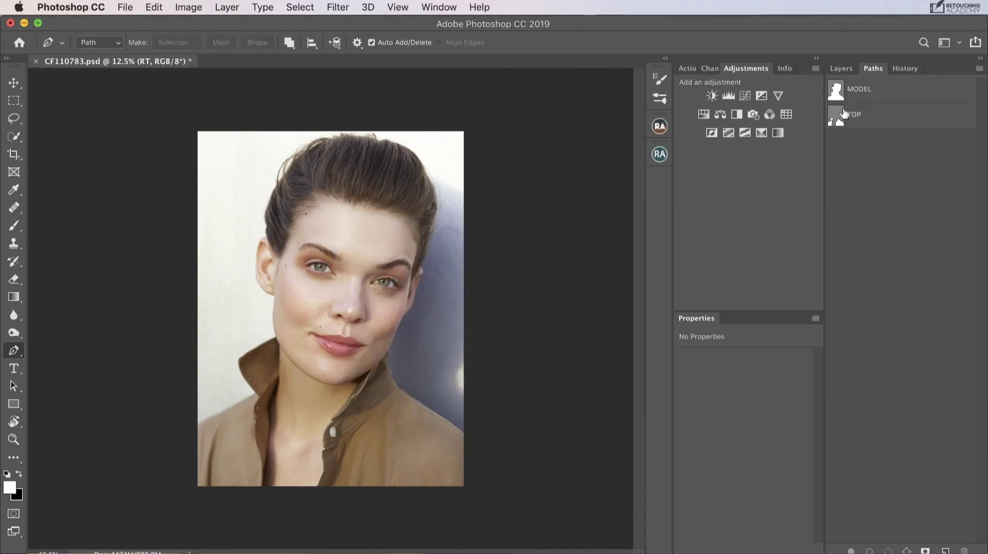
- Duplicate the Blue channel
left_click(840, 69)
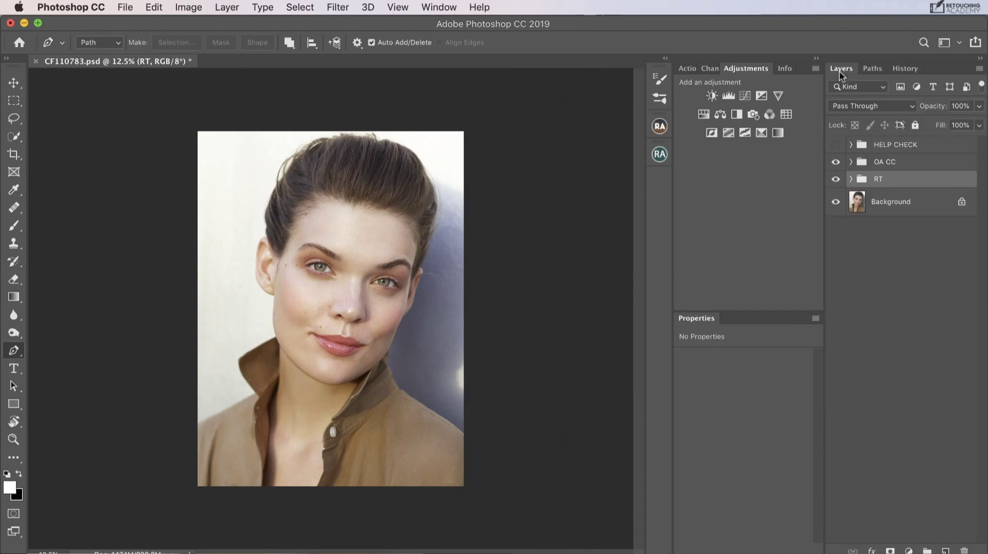
left_click(712, 68)
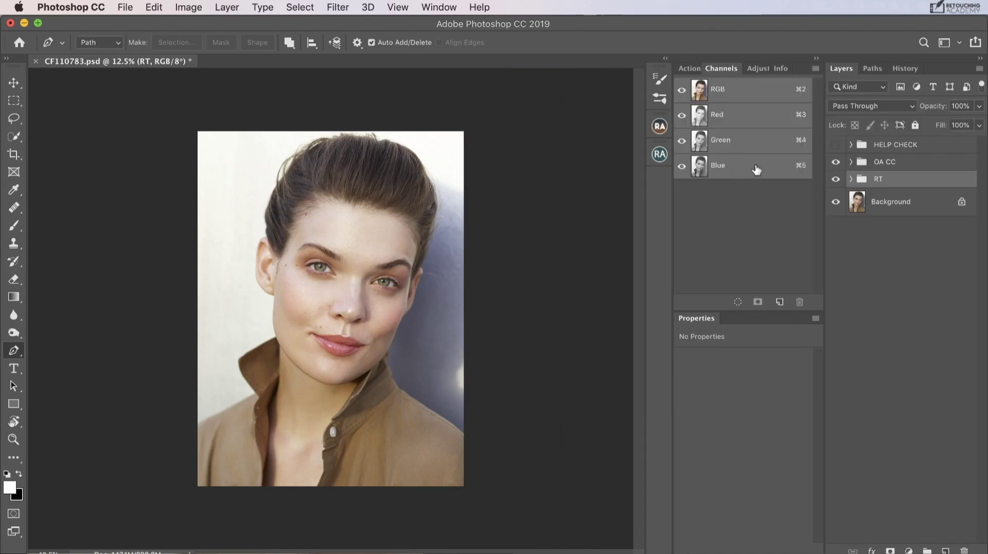
left_click_drag(757, 169, 779, 302)
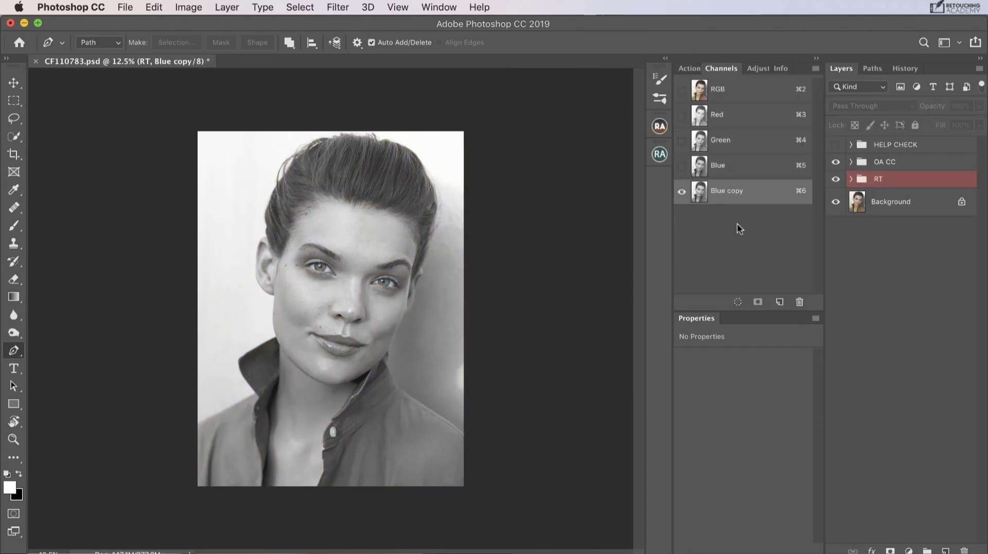
- Apply a Curves adjustment to the duplicated channel, raising the highlights and lowering the midtones to separate the hair from the wall
key("super+equal")
key("super+equal")
key("super+equal")
left_click_drag(314, 258, 307, 312)
key("super+m")
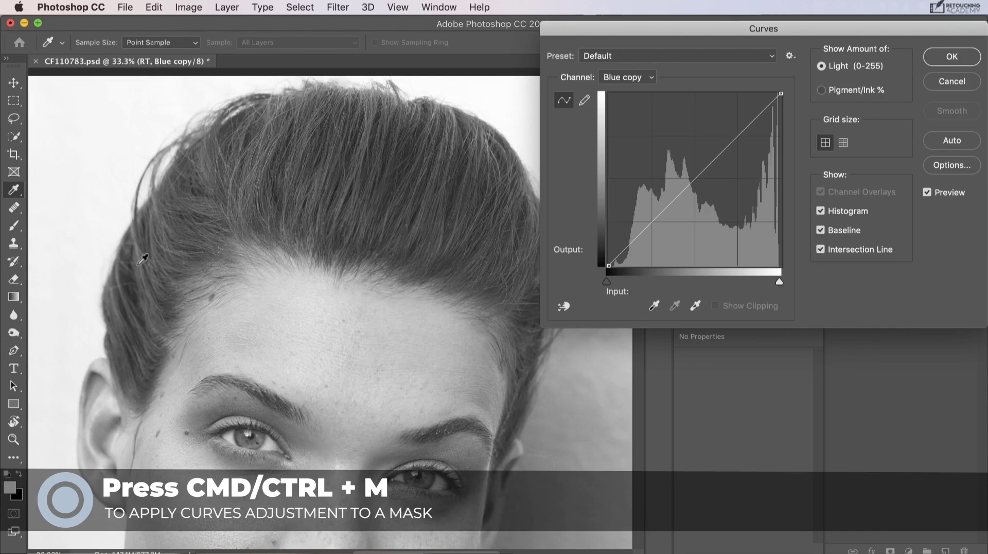
left_click_drag(622, 31, 725, 33)
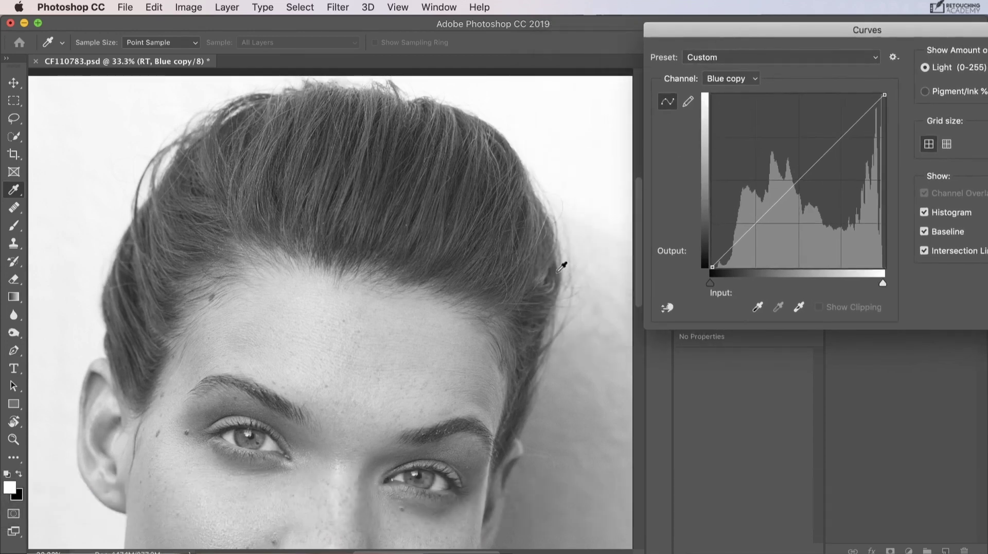
left_click(562, 255)
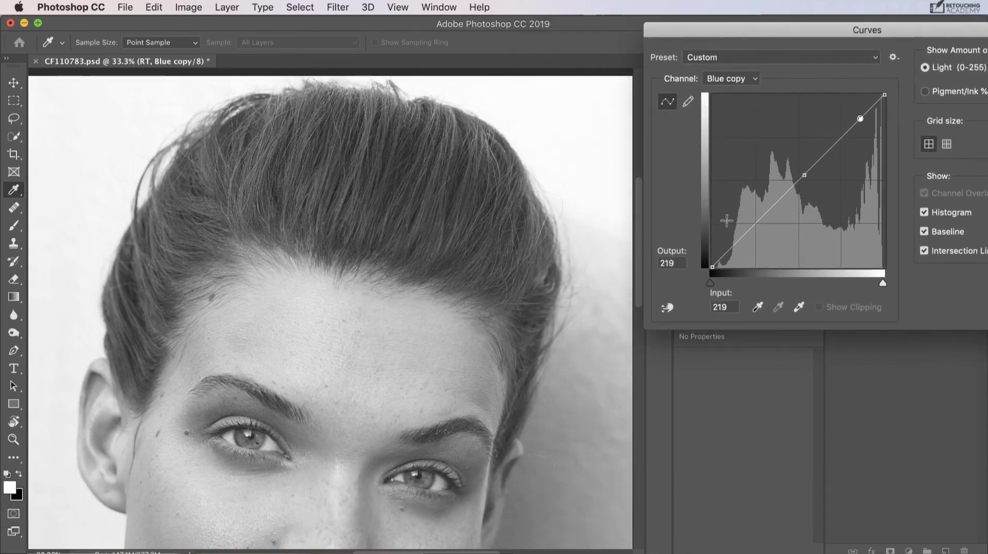
left_click_drag(864, 118, 854, 100)
left_click_drag(806, 176, 807, 182)
left_click_drag(941, 30, 801, 30)
left_click(916, 66)
key("p")
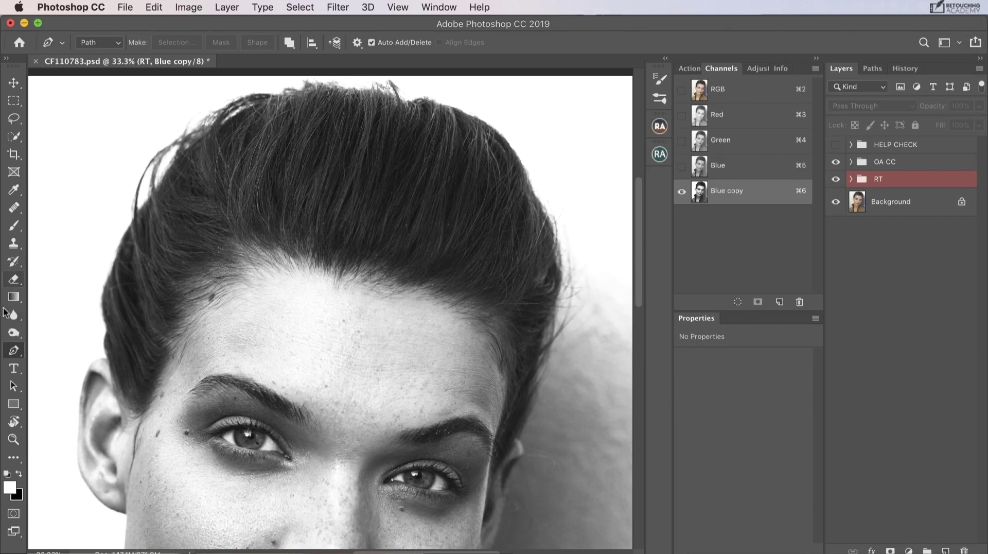
- Dodge the highlights of the grey wall beside the hair, above the shaded ear, at 29% exposure
right_click(14, 332)
left_click(51, 330)
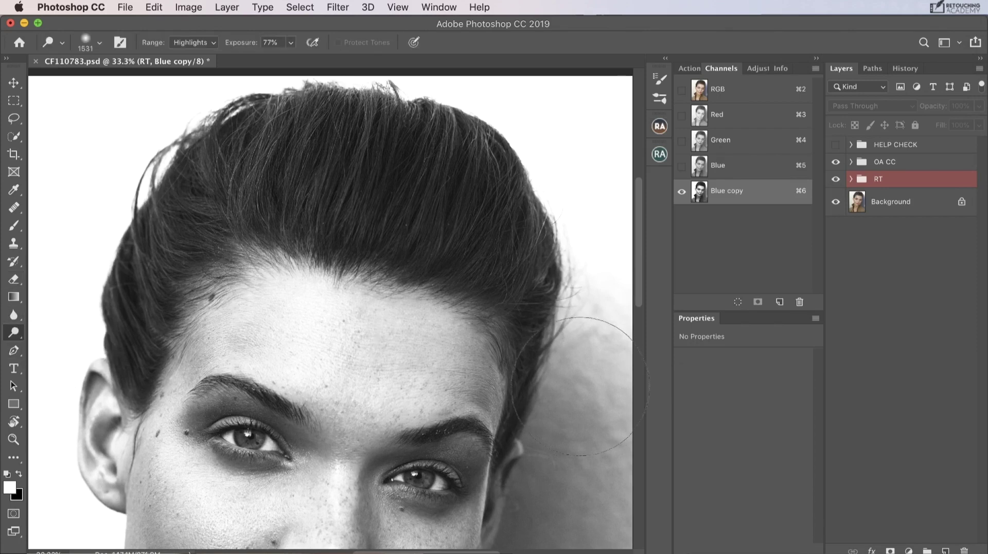
left_click_drag(557, 385, 486, 378)
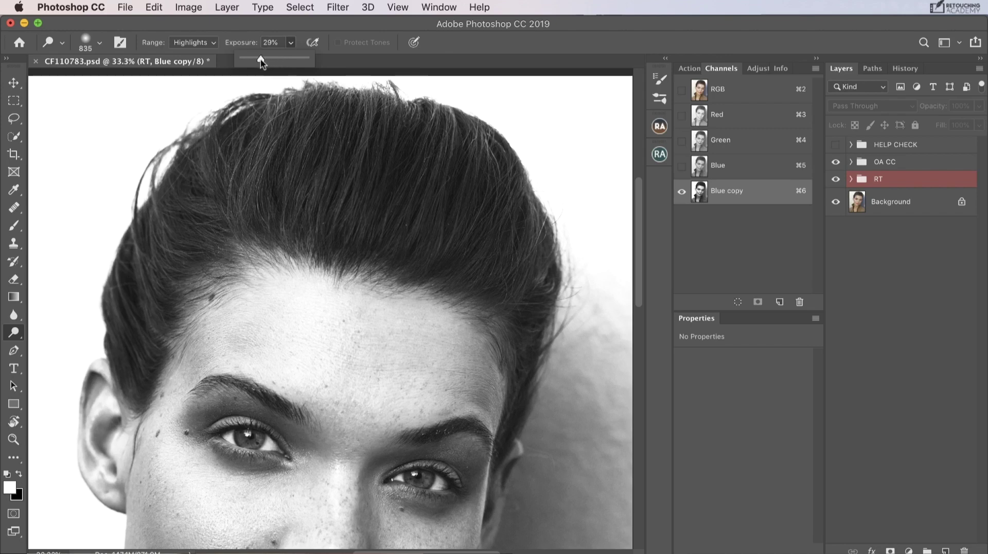
left_click_drag(512, 281, 514, 355)
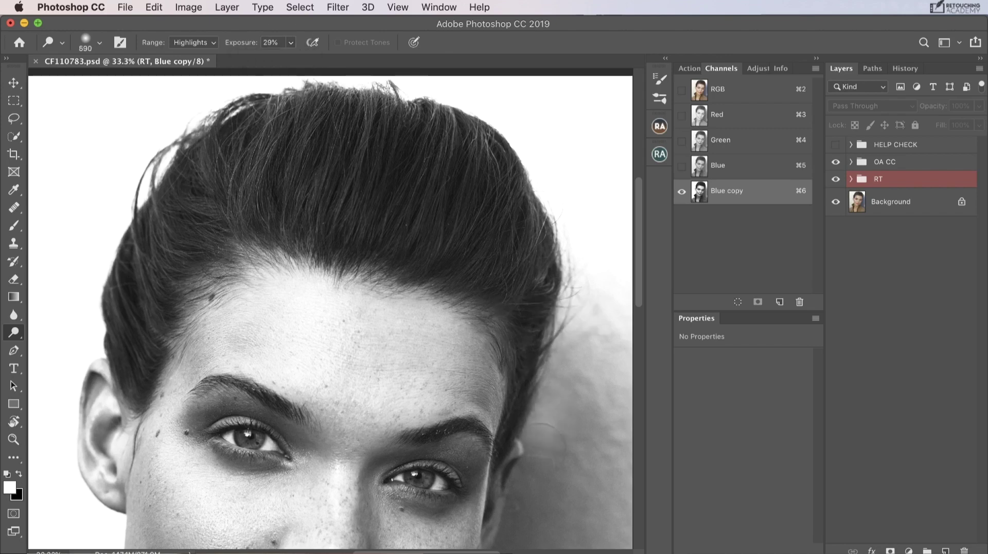
left_click_drag(540, 458, 574, 334)
left_click_drag(566, 402, 548, 401)
mouse_move(558, 383)
left_mouse_down()
mouse_move(519, 471)
mouse_move(567, 371)
mouse_move(552, 403)
mouse_move(597, 256)
left_mouse_up()
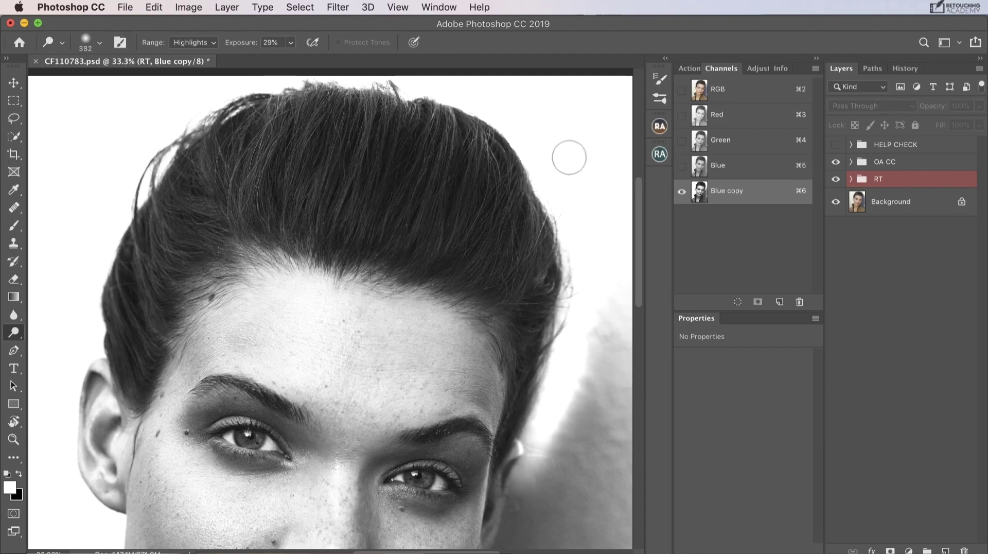
- Dodge the remaining grey wall between the hair and the image edge with a 423-pixel brush
key("super+minus")
left_click_drag(139, 229, 170, 229)
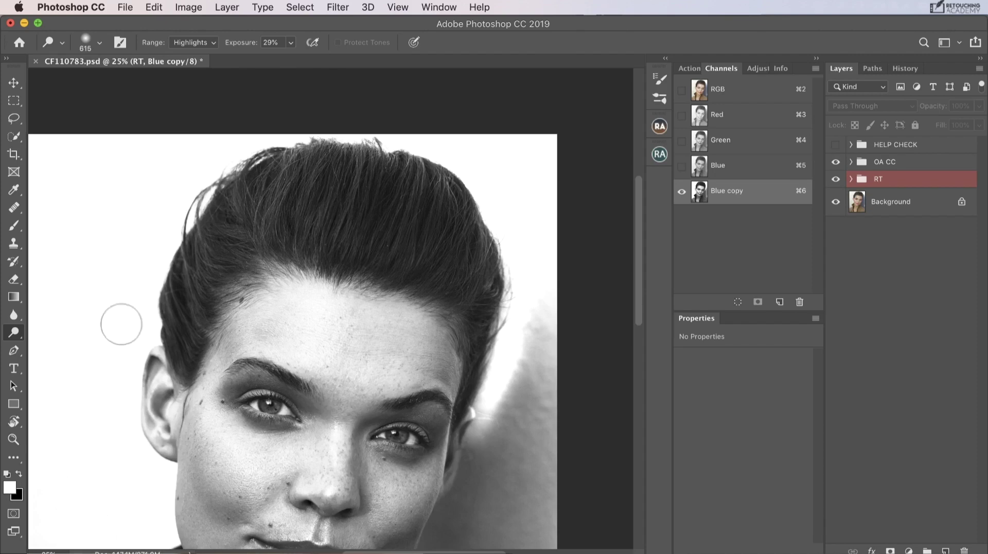
left_click_drag(480, 424, 454, 423)
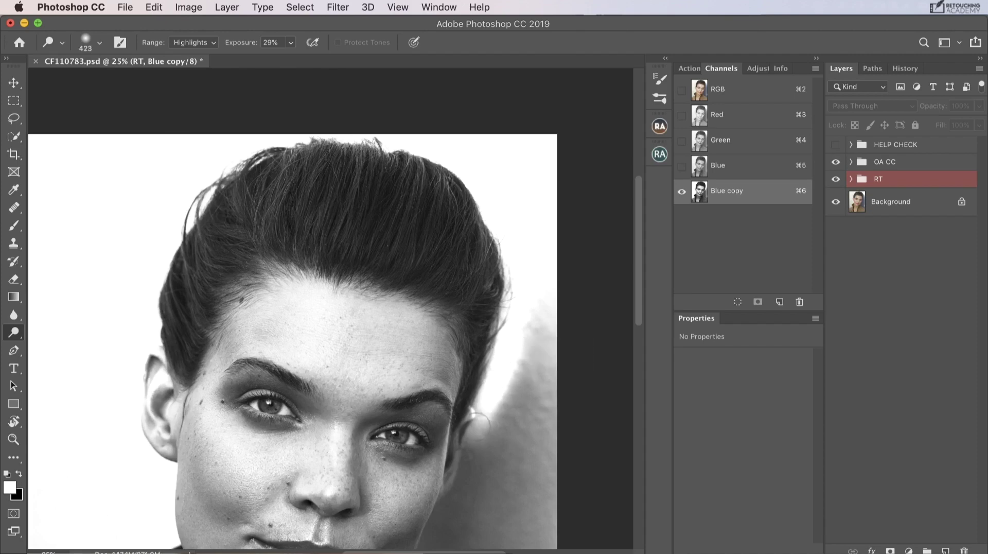
mouse_move(515, 391)
left_mouse_down()
mouse_move(529, 337)
mouse_move(522, 379)
mouse_move(547, 320)
left_mouse_up()
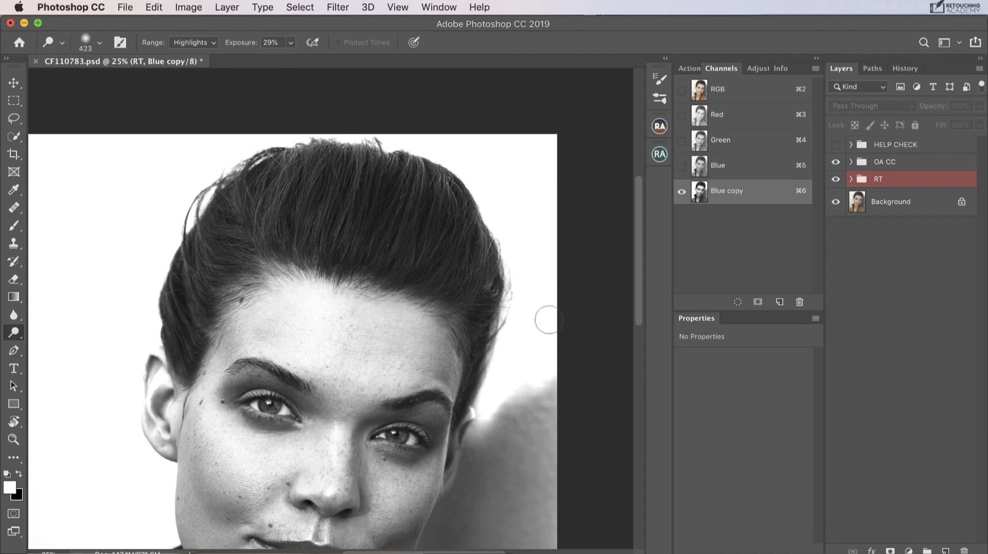
key("super+minus")
key("super+minus")
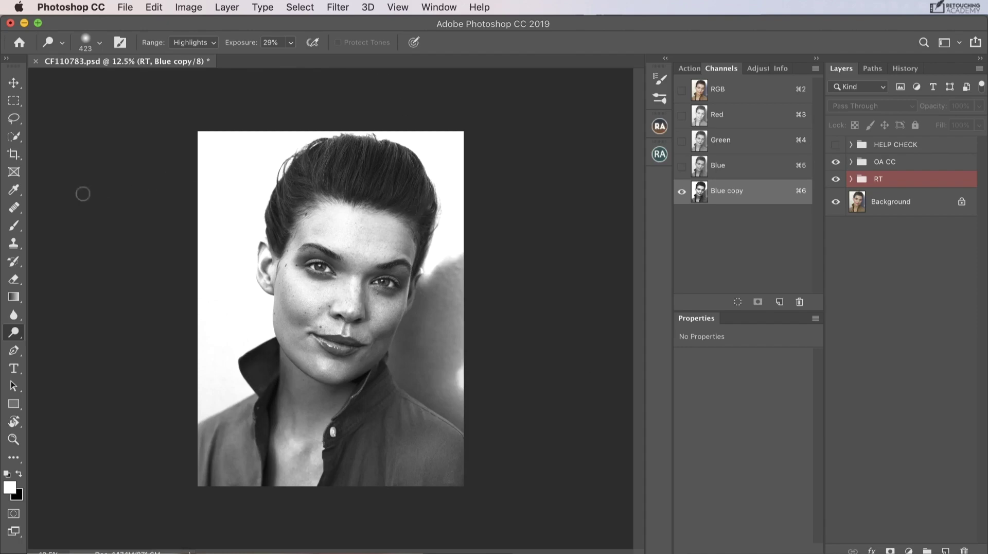
- Burn the shadows of the hair to solid black at 51% exposure with a 659-pixel brush
left_click_drag(14, 332, 46, 341)
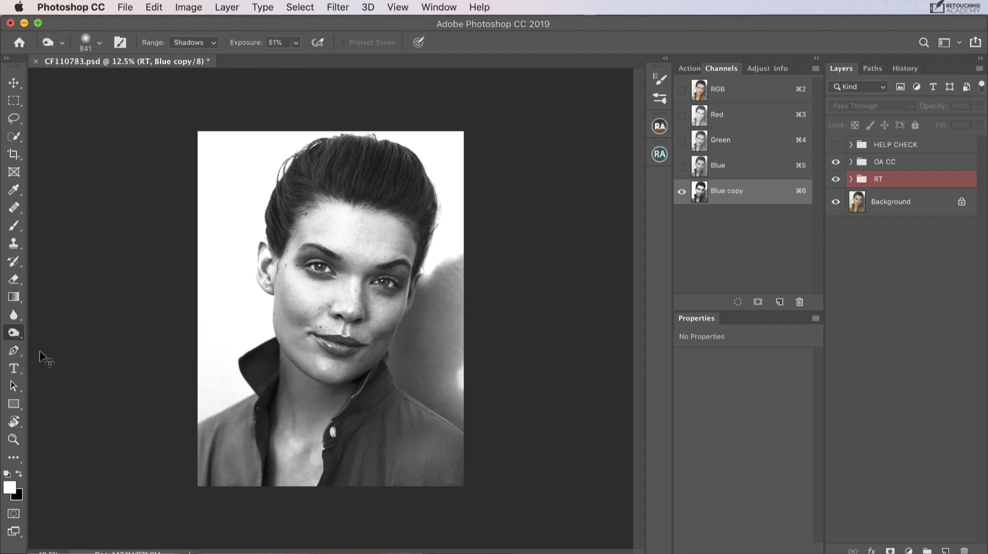
key("super+plus")
left_click_drag(425, 245, 388, 405)
key("bracketleft")
key("bracketleft")
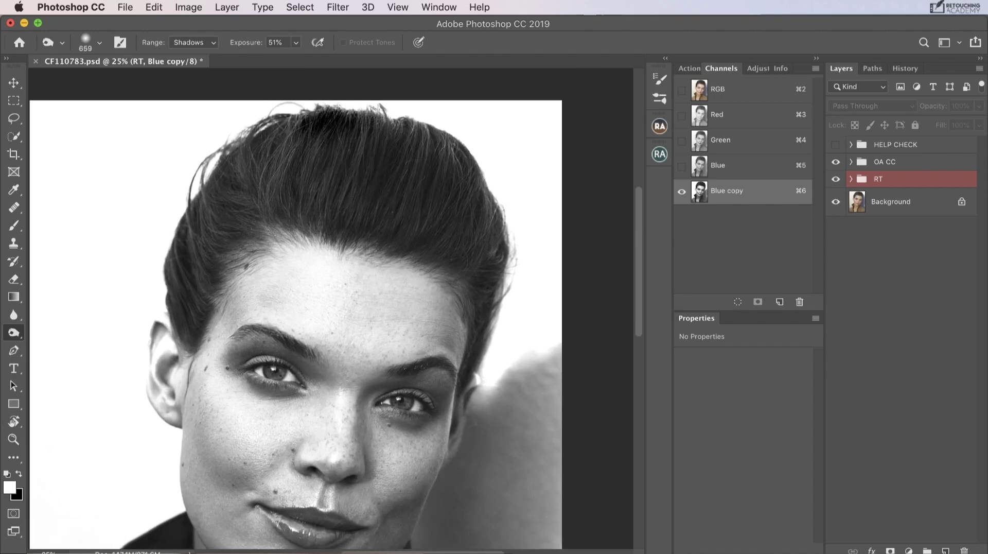
mouse_move(334, 124)
left_mouse_down()
mouse_move(280, 134)
mouse_move(222, 170)
mouse_move(196, 231)
mouse_move(190, 288)
mouse_move(268, 206)
mouse_move(378, 131)
mouse_move(443, 165)
mouse_move(475, 242)
mouse_move(455, 360)
mouse_move(427, 289)
mouse_move(329, 203)
mouse_move(308, 209)
mouse_move(457, 196)
mouse_move(446, 183)
left_mouse_up()
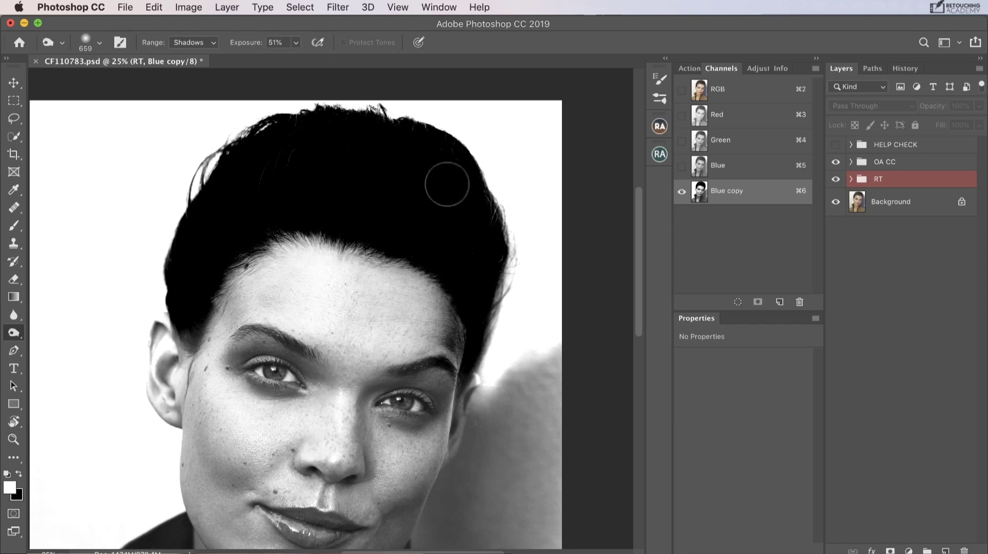
- Lasso loosely around the hair, following just inside the hairline on the forehead, and invert the selection
left_click(14, 119)
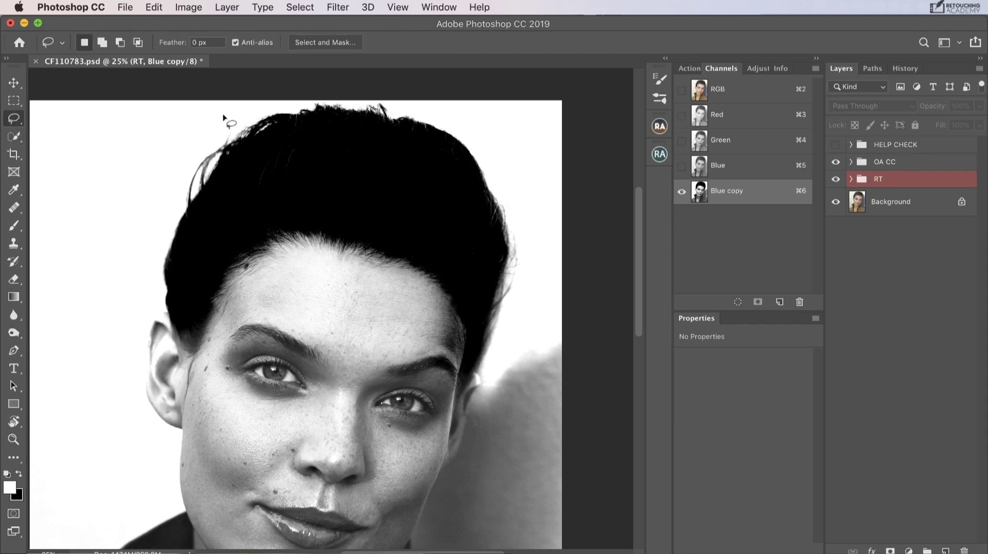
mouse_move(223, 103)
left_mouse_down()
mouse_move(150, 154)
mouse_move(124, 230)
mouse_move(144, 331)
left_mouse_up()
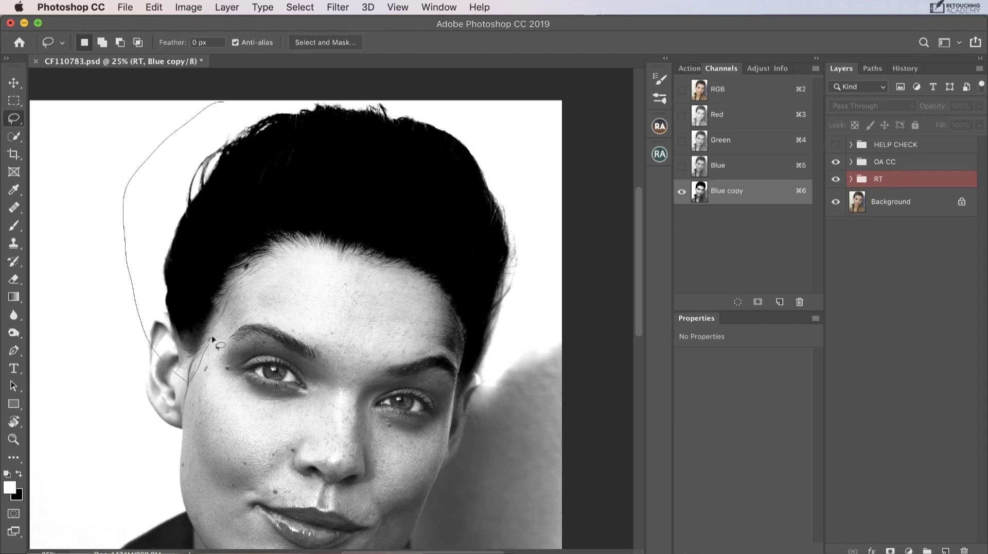
mouse_move(256, 272)
left_mouse_down()
mouse_move(295, 254)
mouse_move(349, 266)
mouse_move(403, 284)
mouse_move(435, 316)
left_mouse_up()
mouse_move(503, 357)
left_mouse_down()
mouse_move(549, 245)
mouse_move(532, 153)
mouse_move(435, 88)
mouse_move(326, 77)
mouse_move(215, 92)
left_mouse_up()
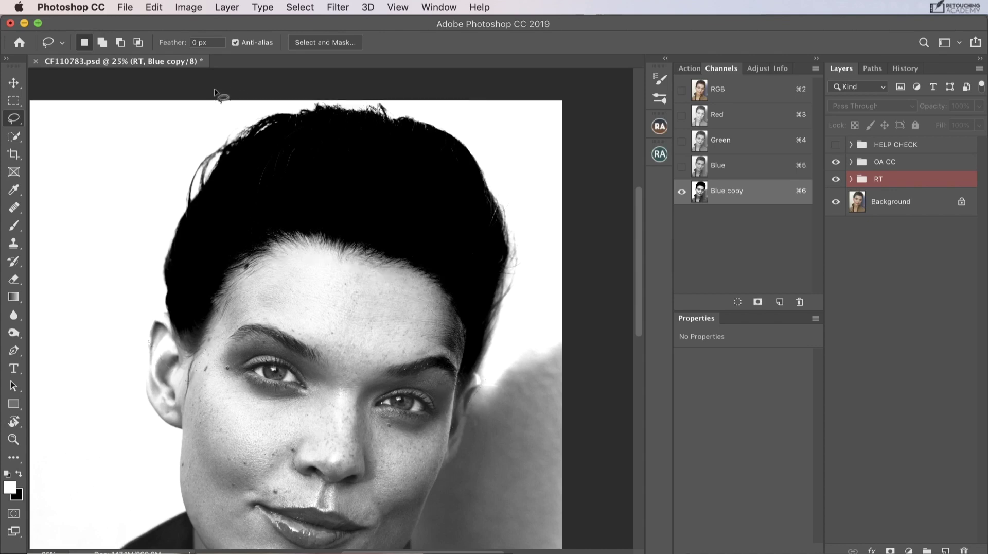
key("super+shift+i")
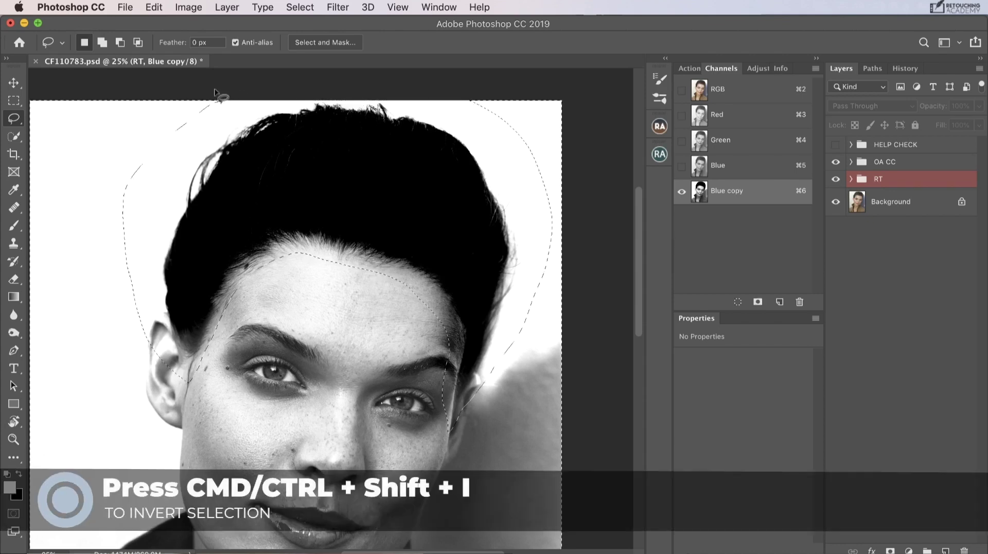
- Paint everything outside the hair area white with the Brush at 100% flow, and deselect
key("super+minus")
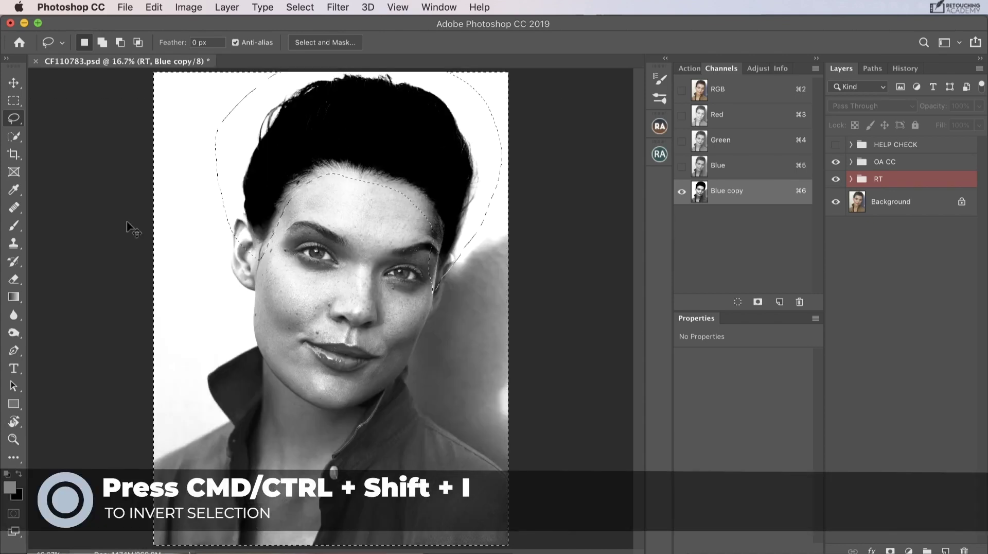
left_click(14, 225)
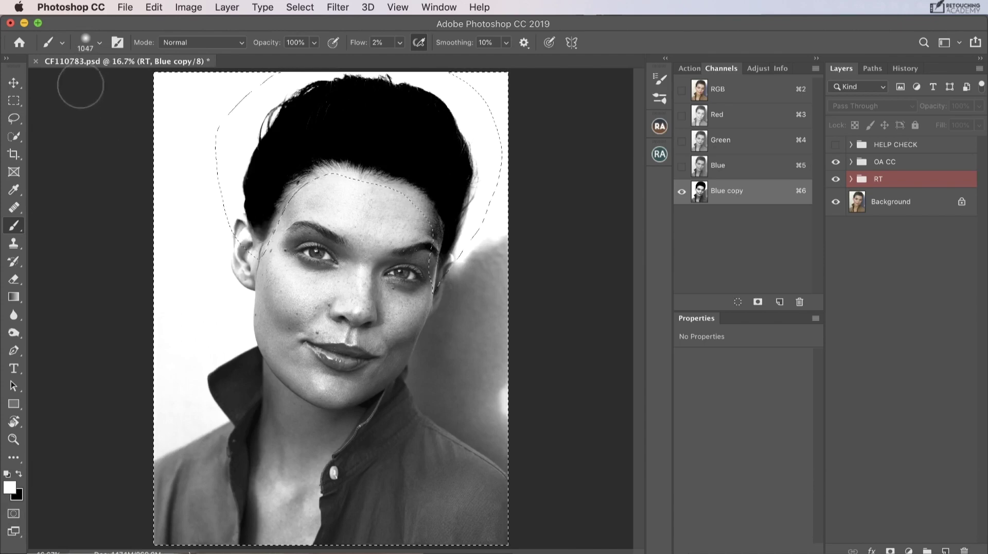
left_click_drag(399, 42, 462, 58)
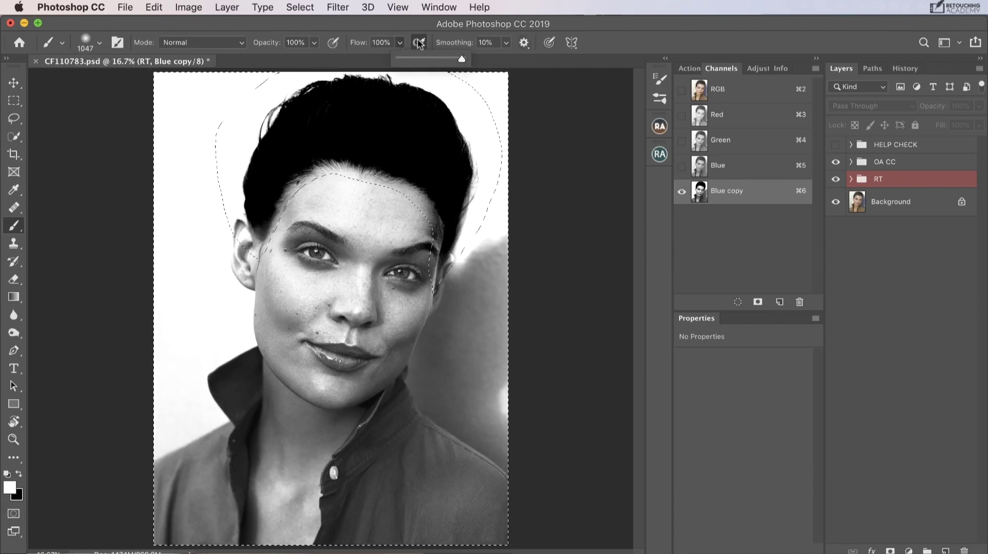
left_click_drag(506, 242, 585, 242)
mouse_move(396, 258)
left_mouse_down()
mouse_move(483, 257)
mouse_move(525, 279)
mouse_move(507, 337)
mouse_move(458, 405)
mouse_move(330, 496)
mouse_move(339, 528)
mouse_move(516, 512)
mouse_move(352, 494)
mouse_move(346, 325)
mouse_move(366, 219)
mouse_move(346, 219)
mouse_move(459, 392)
left_mouse_up()
key("super+d")
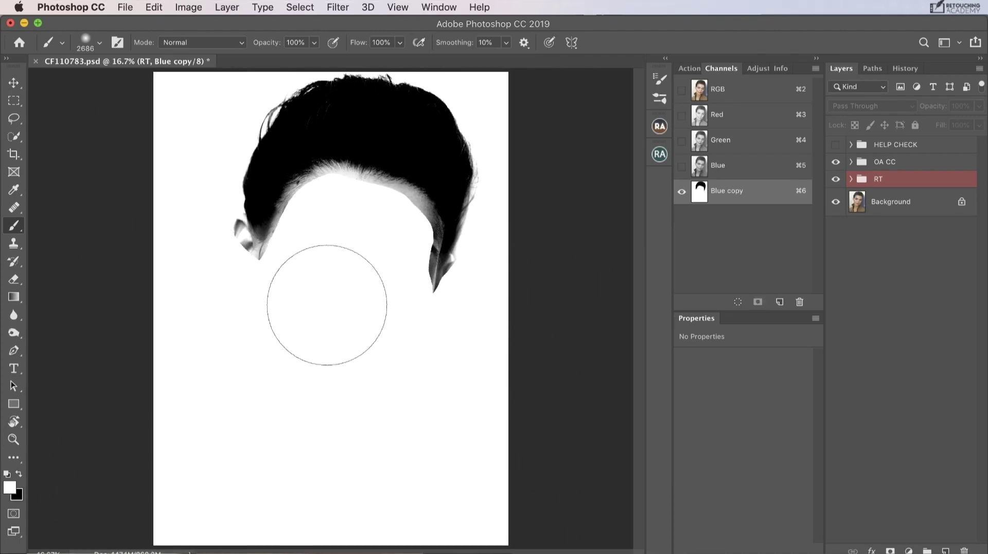
- Paint the leftover ear and skin edges around the hair white with a 267-pixel brush, and invert the channel
left_click_drag(326, 304, 254, 288)
left_click_drag(433, 254, 431, 282)
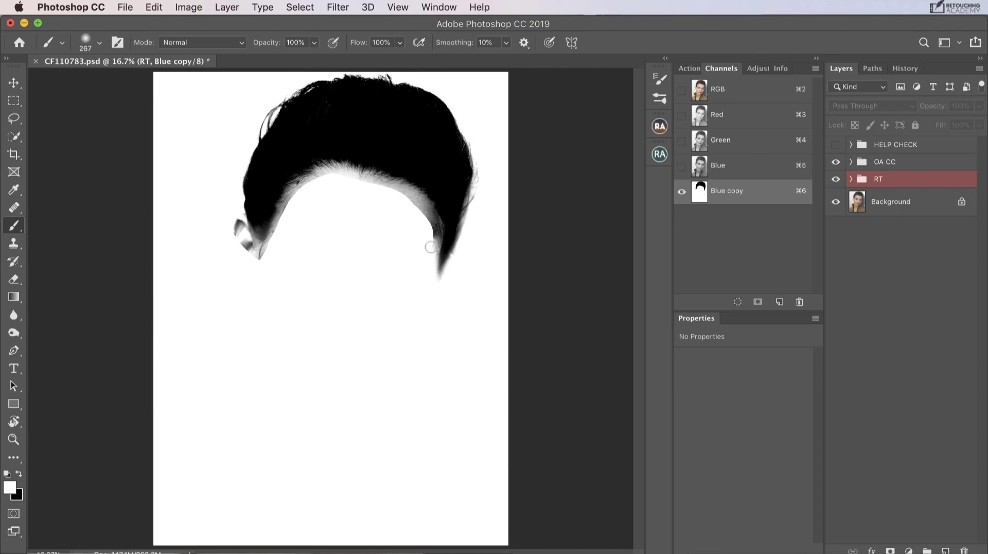
mouse_move(431, 247)
left_mouse_down()
mouse_move(433, 227)
mouse_move(419, 205)
mouse_move(410, 208)
mouse_move(413, 195)
mouse_move(319, 177)
mouse_move(304, 184)
mouse_move(264, 257)
mouse_move(248, 254)
mouse_move(230, 216)
left_mouse_up()
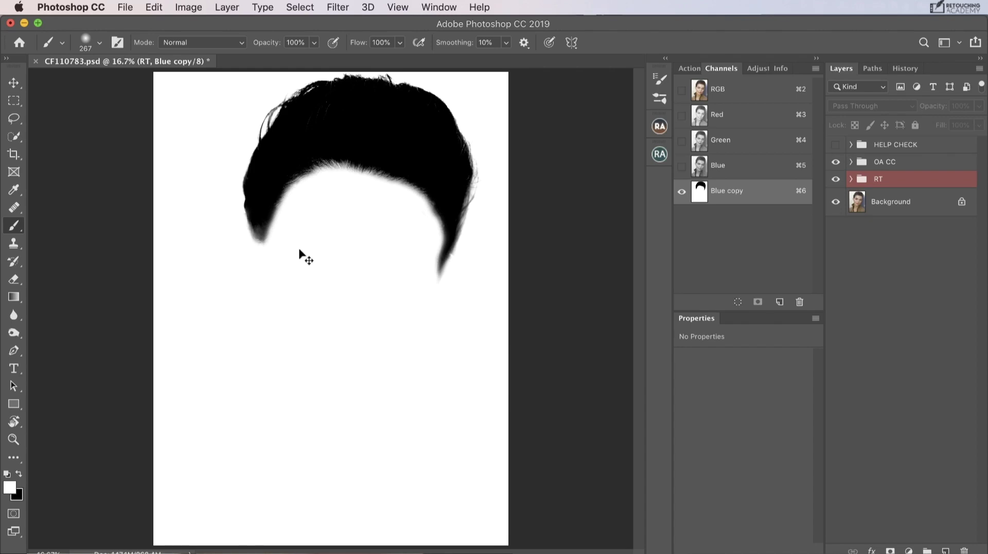
key("super+i")
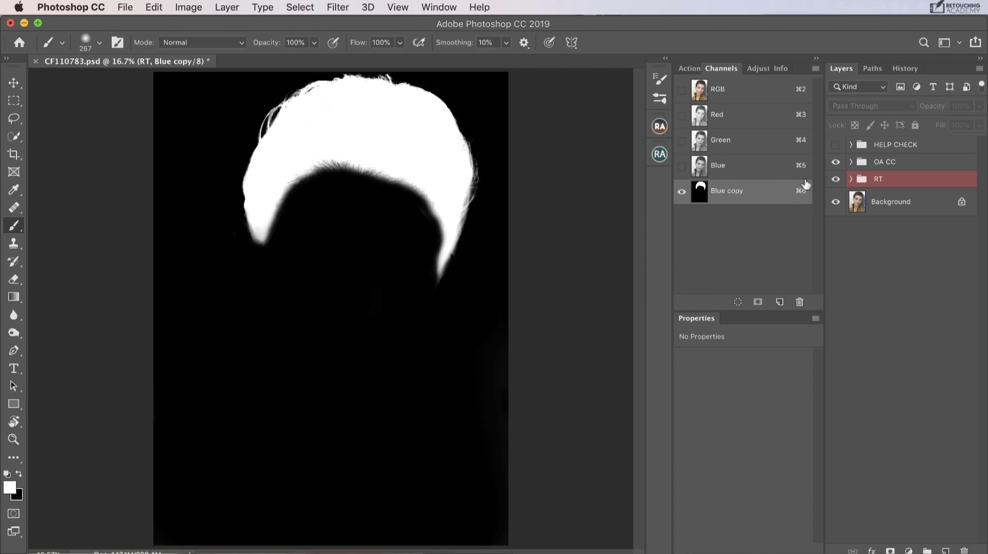
- Load the MODEL path as a selection and add the hair selection from the Blue copy channel
left_click(873, 67)
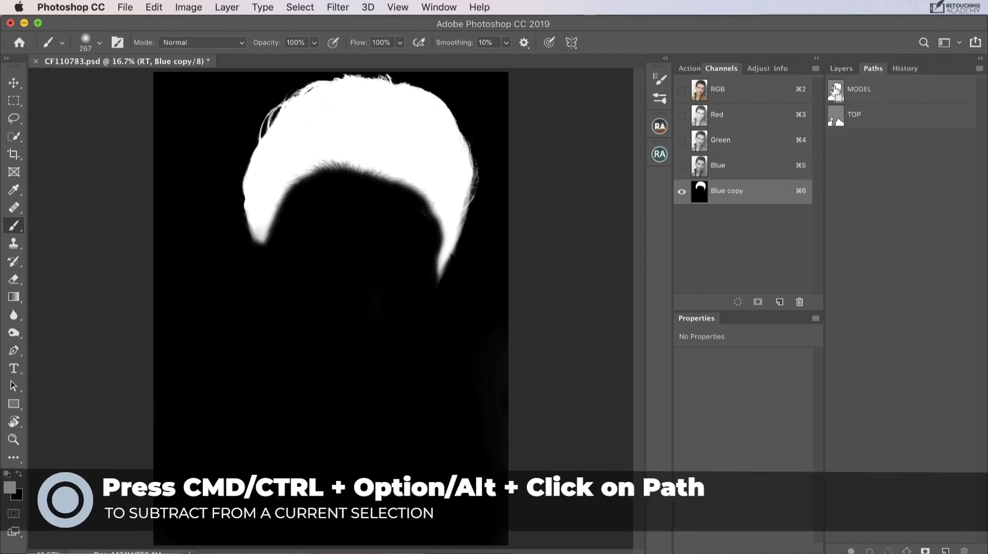
left_click(835, 92, "super")
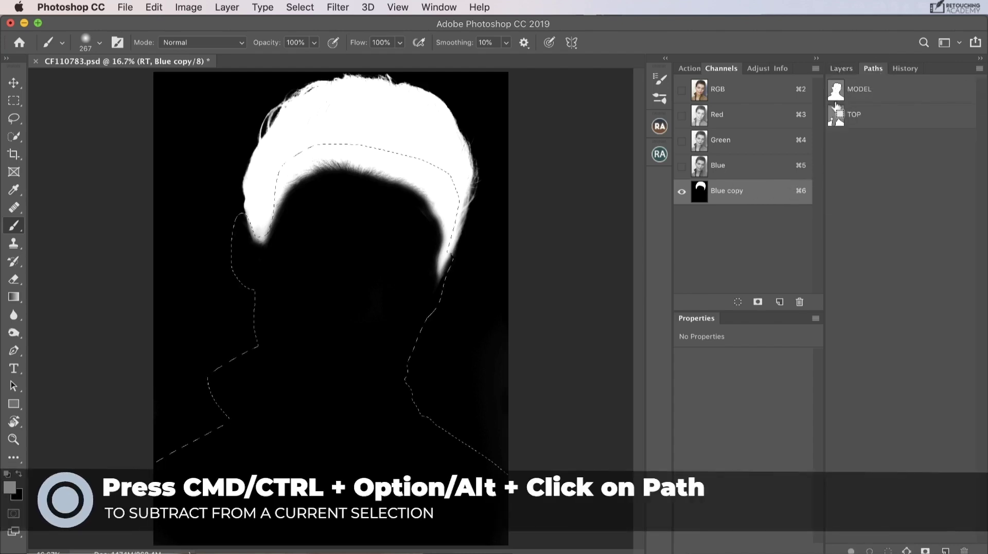
left_click(700, 197, "shift+super")
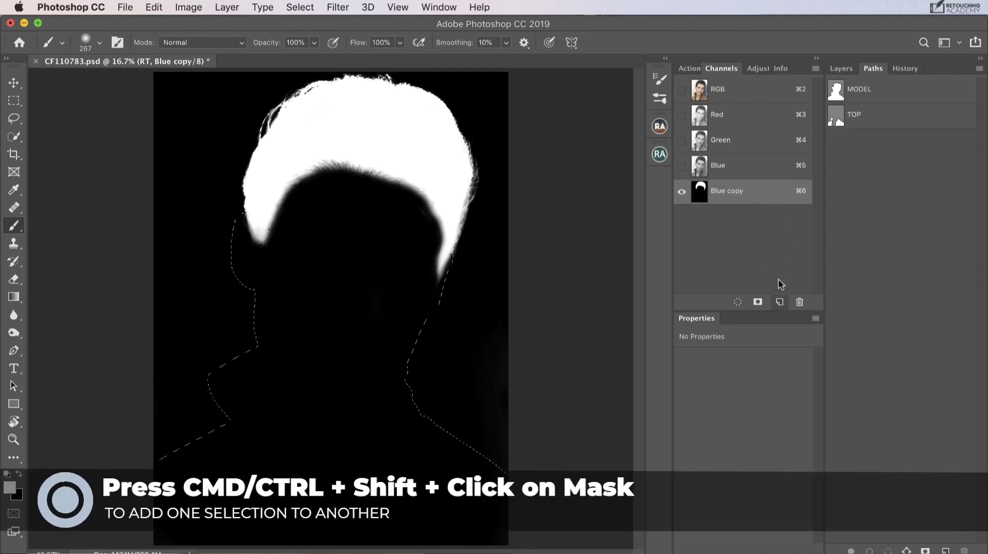
- Save the combined selection as a new channel named FG
left_click(300, 7)
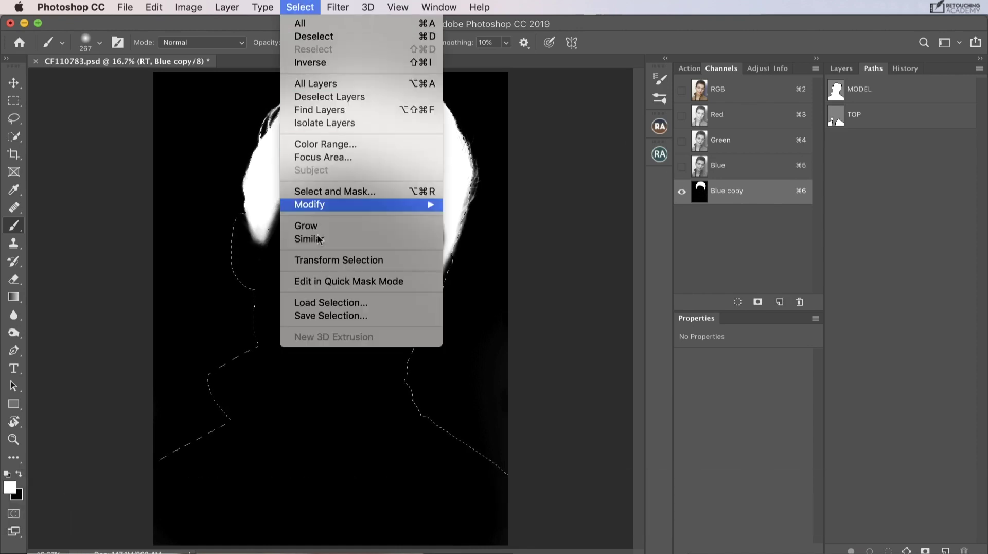
left_click(356, 317)
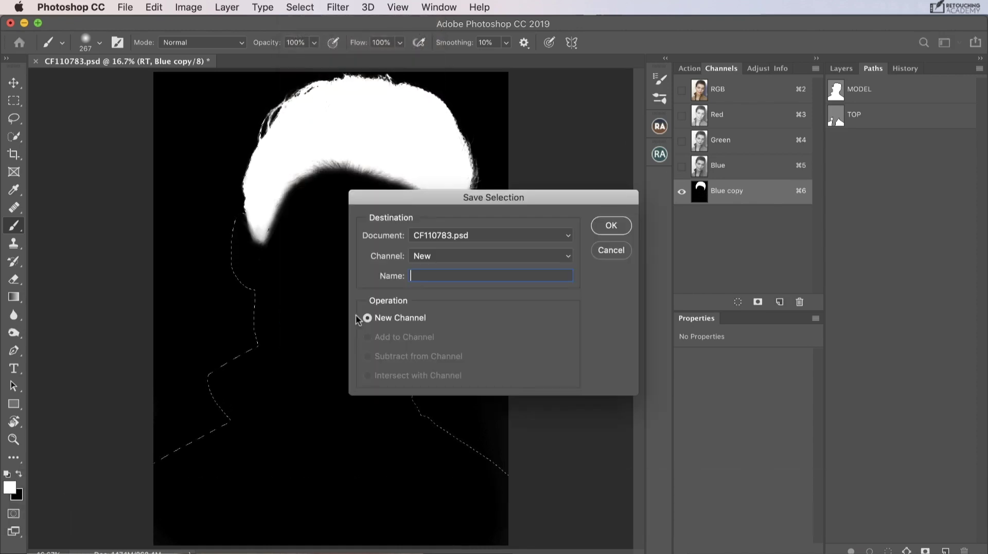
type("FG")
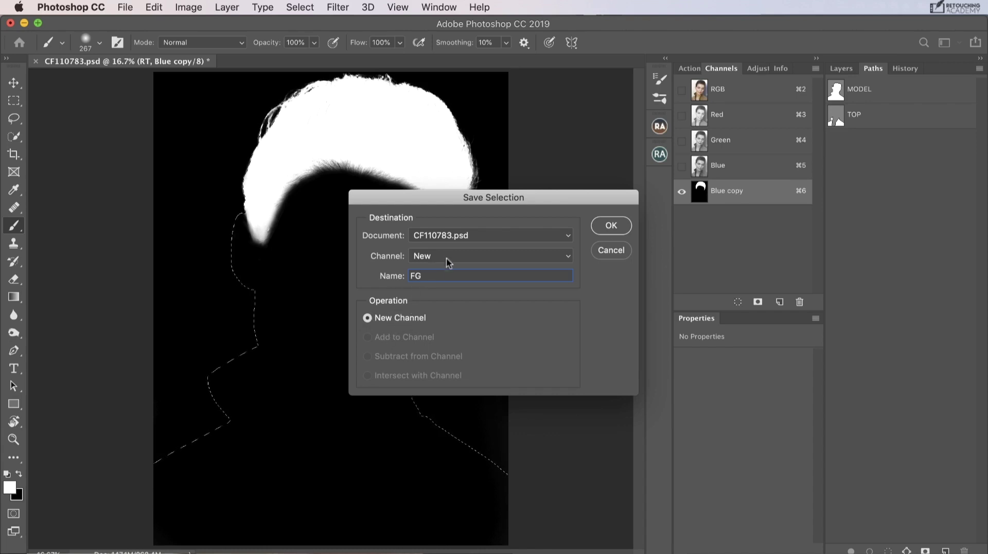
left_click(611, 225)
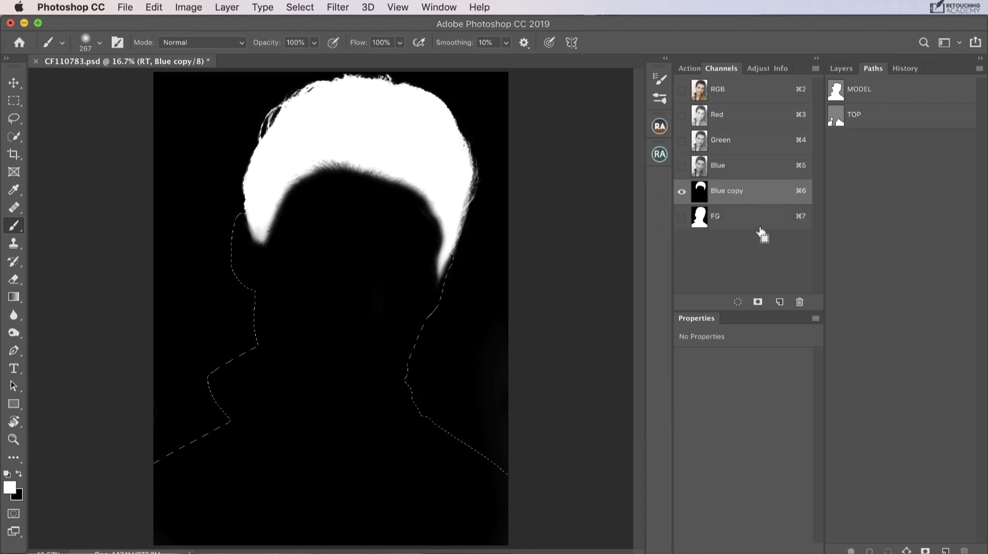
- Deselect, and paint the grey gap above the ear white in the FG channel with the 267-pixel brush
key("super+d")
left_click(695, 225)
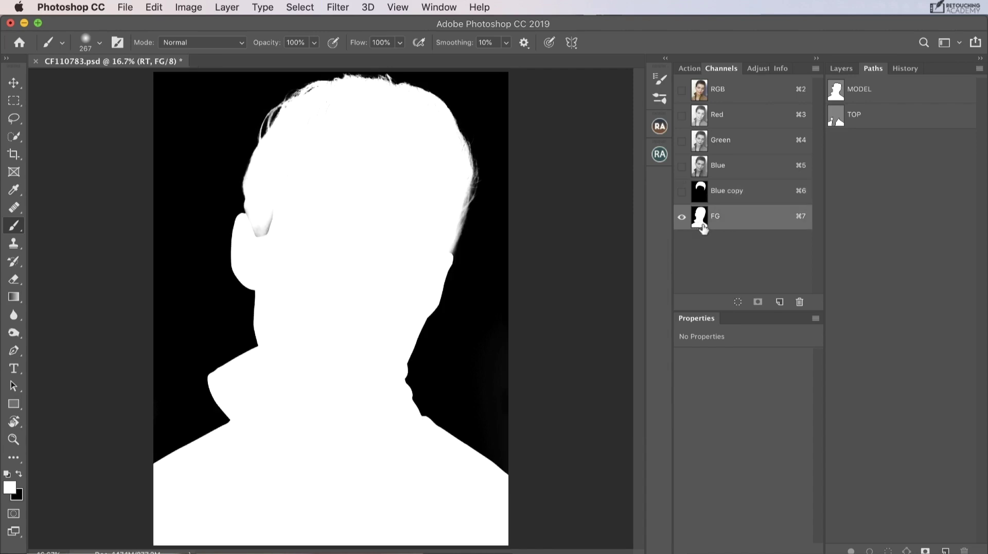
left_click_drag(251, 235, 276, 207)
- Add a Curves adjustment layer above the OA CC group, masked by a selection loaded from the FG channel
left_click(832, 69)
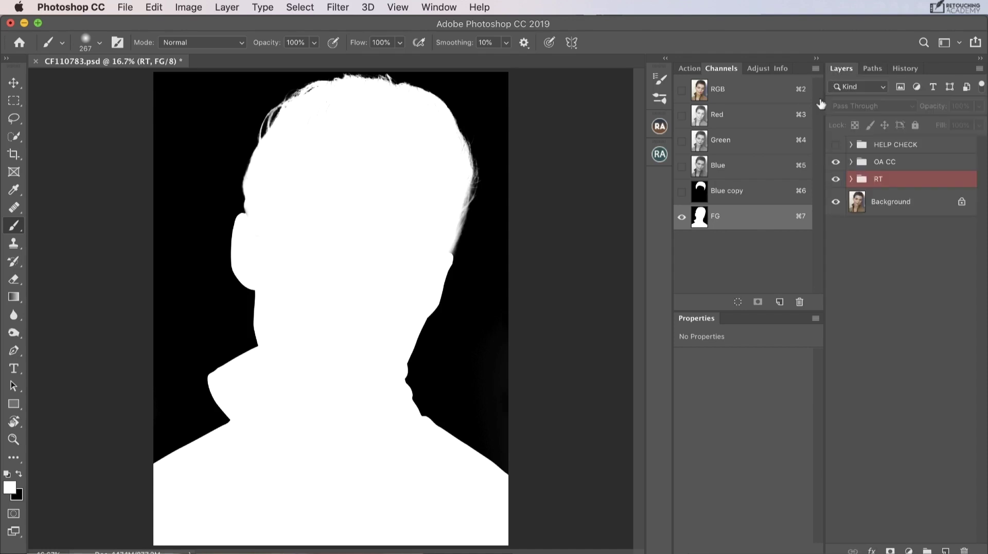
left_click(873, 167)
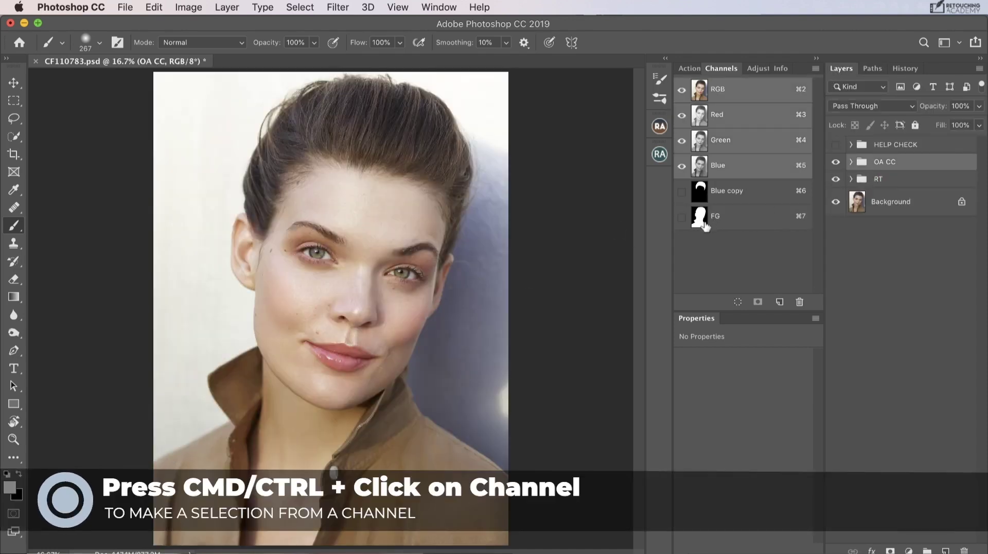
left_click(699, 220, "super")
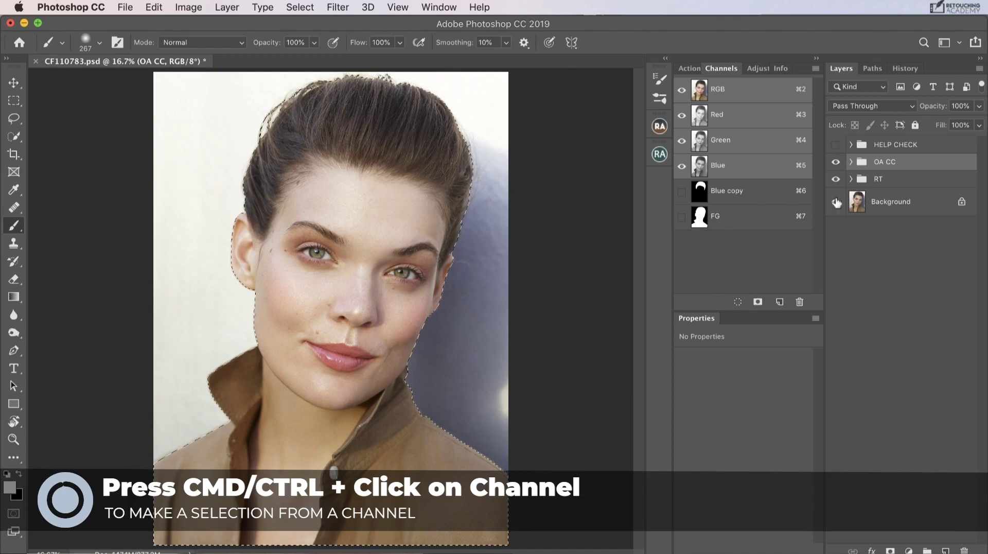
left_click(758, 69)
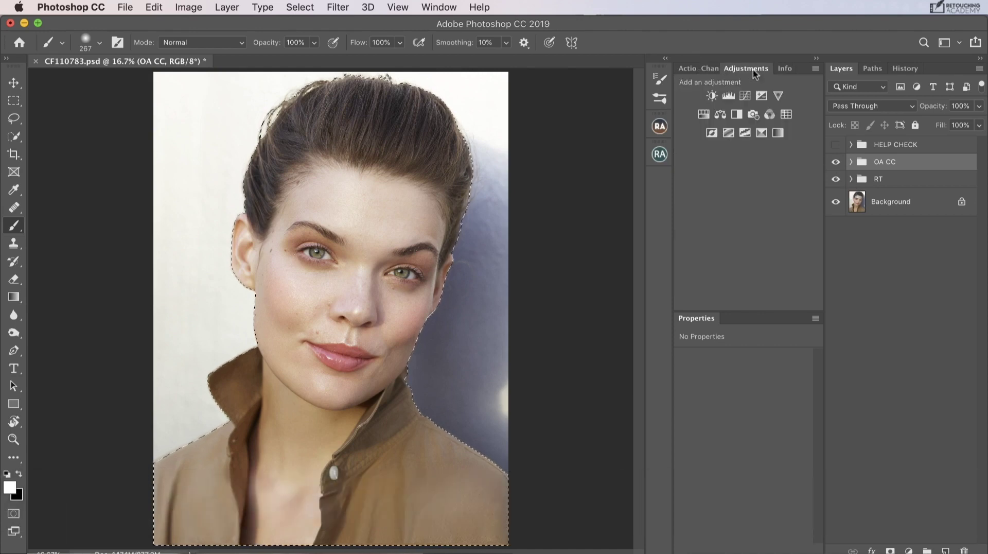
left_click(745, 96)
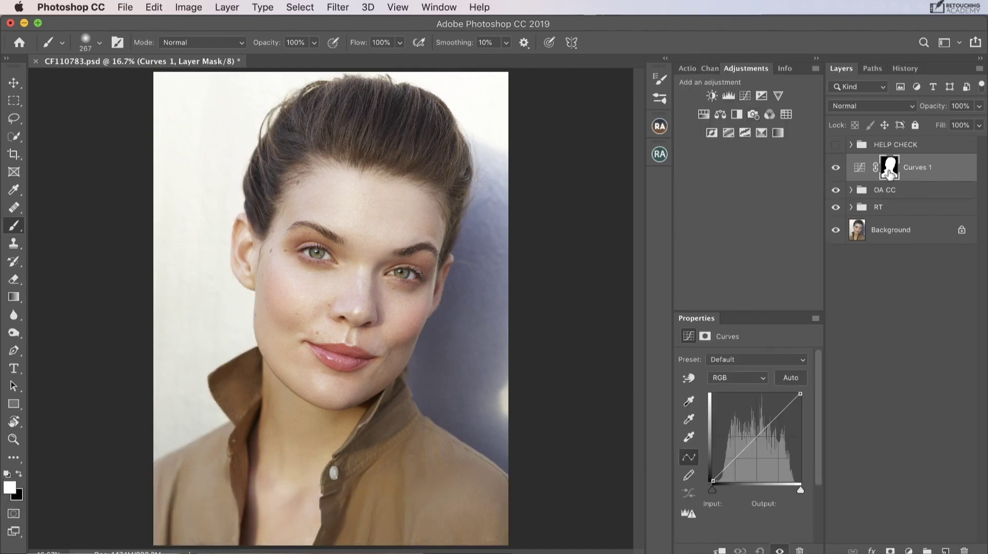
- Apply a Gaussian Blur with a 9.3-pixel radius to the Curves 1 layer mask and inspect the mask on its own
left_click(338, 7)
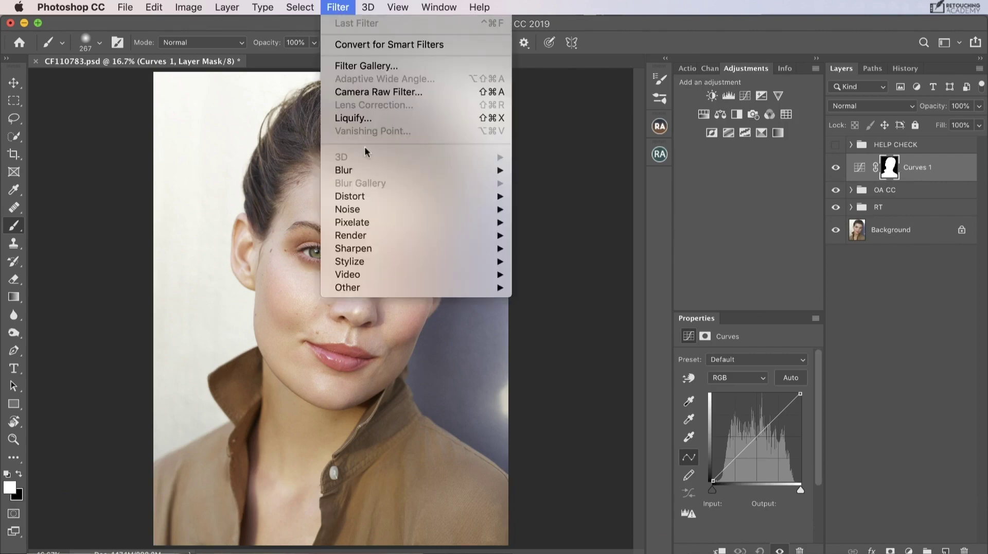
mouse_move(394, 165)
left_click(533, 227)
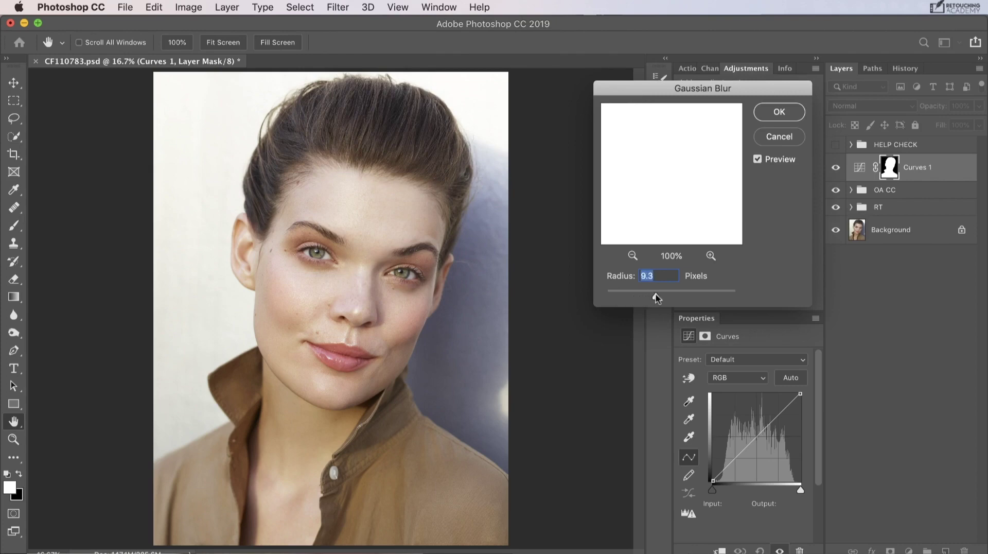
left_click(770, 114)
left_click(890, 167, "alt")
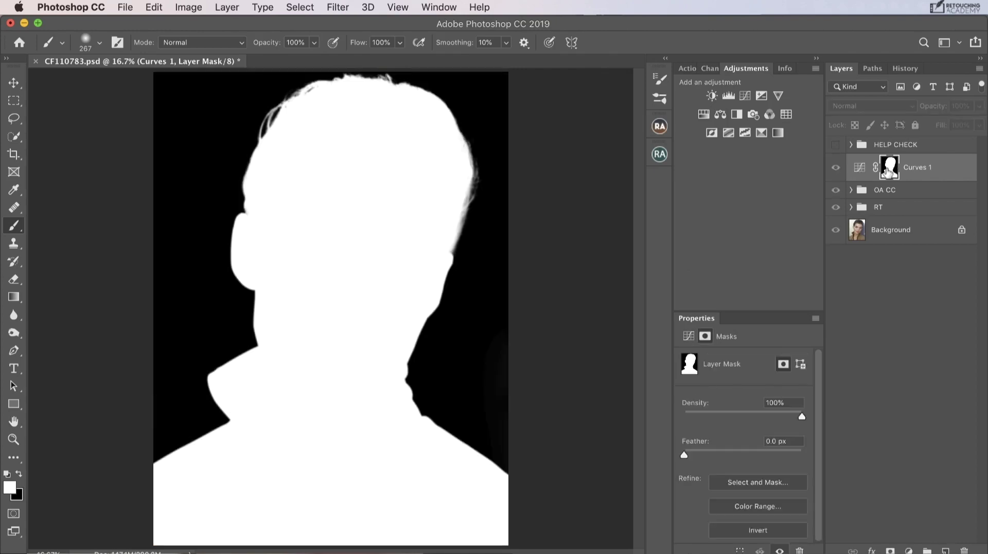
left_click(888, 171, "alt")
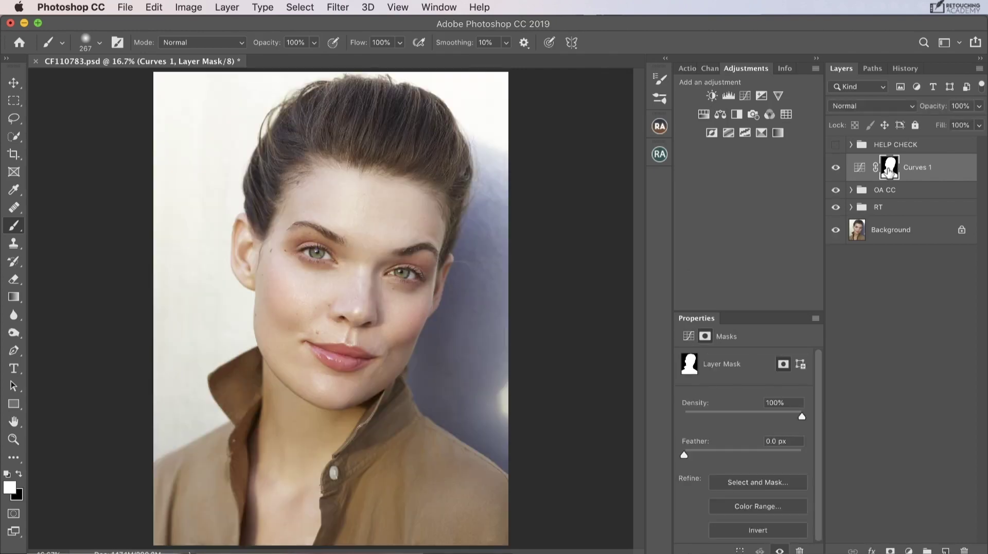
- Set the Gaussian Blur state as the History Brush source and return the history to the New Curves Layer state
left_click(14, 262)
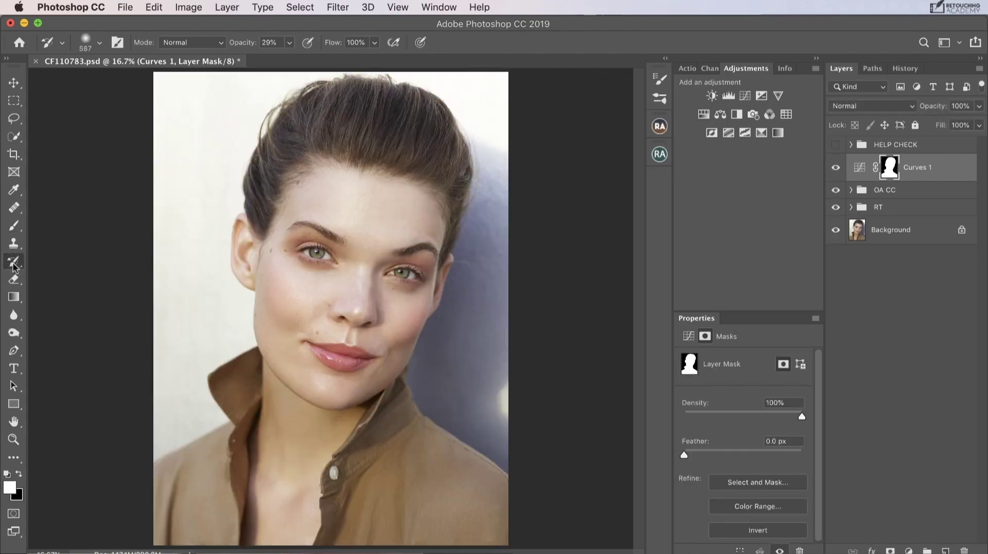
left_click(905, 68)
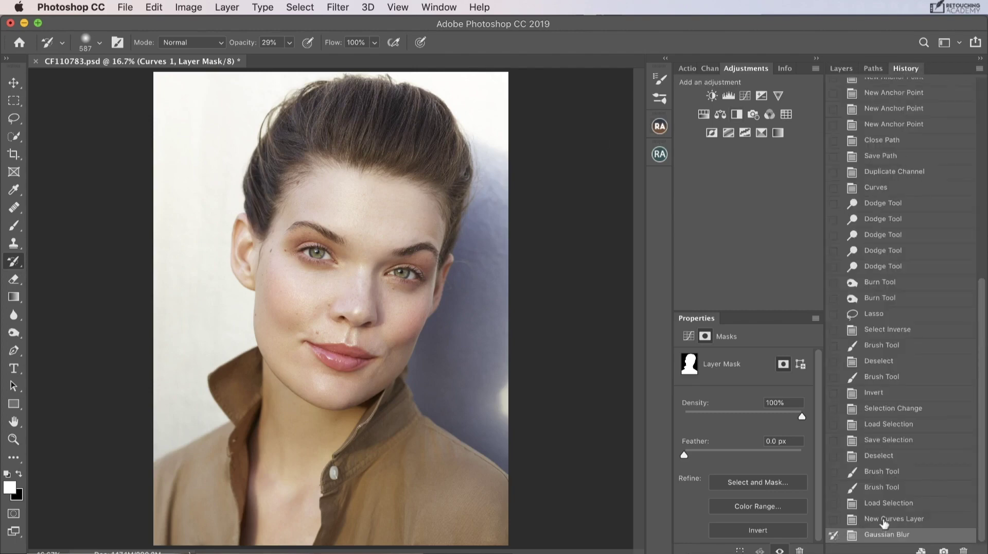
left_click(884, 520)
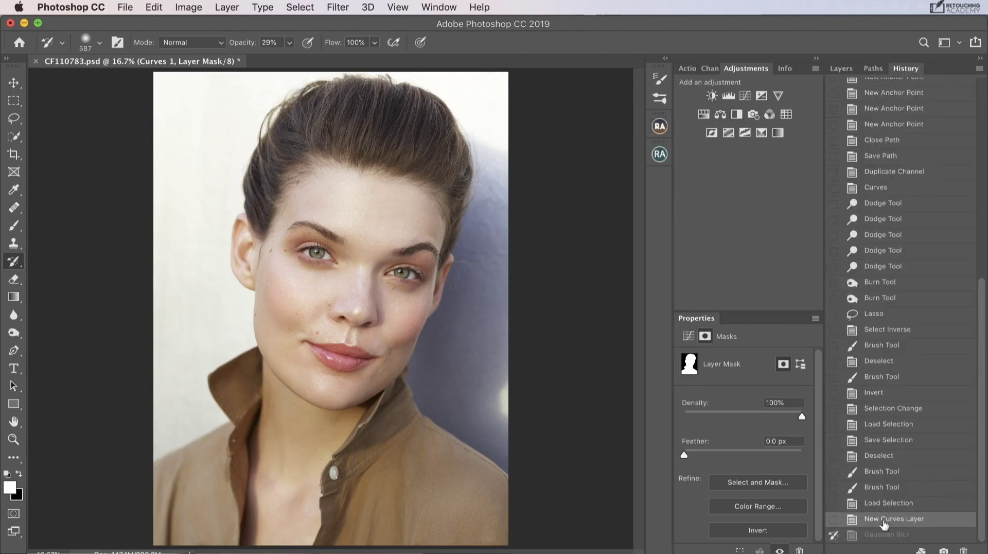
- Soften the garment edges at the shoulder and collar in the Curves 1 mask with the 862-pixel History Brush, raising its opacity to 100%
left_click(841, 69)
left_click(883, 167, "alt")
left_click_drag(155, 419, 181, 419)
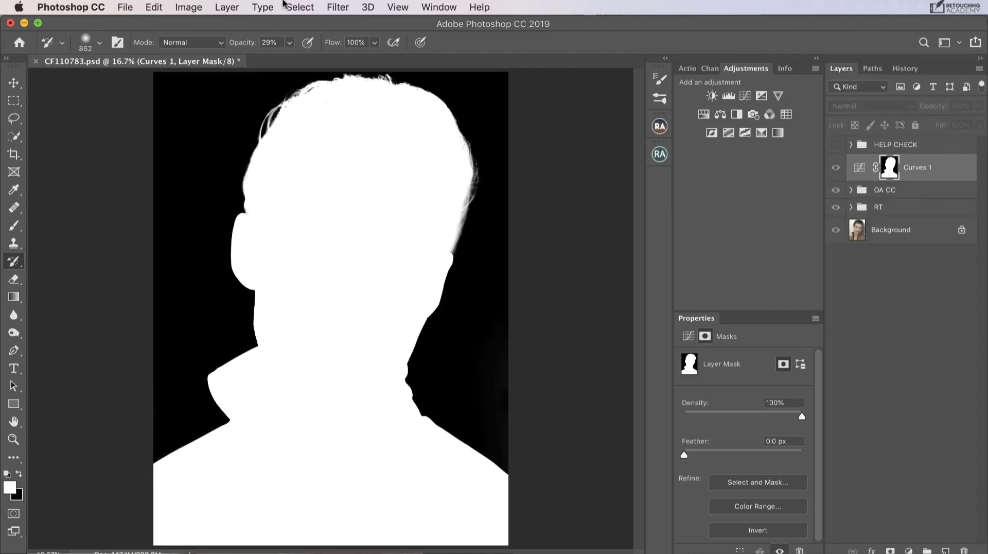
left_click(289, 42)
left_click_drag(289, 57, 338, 58)
left_click(219, 419)
left_click(892, 166, "alt")
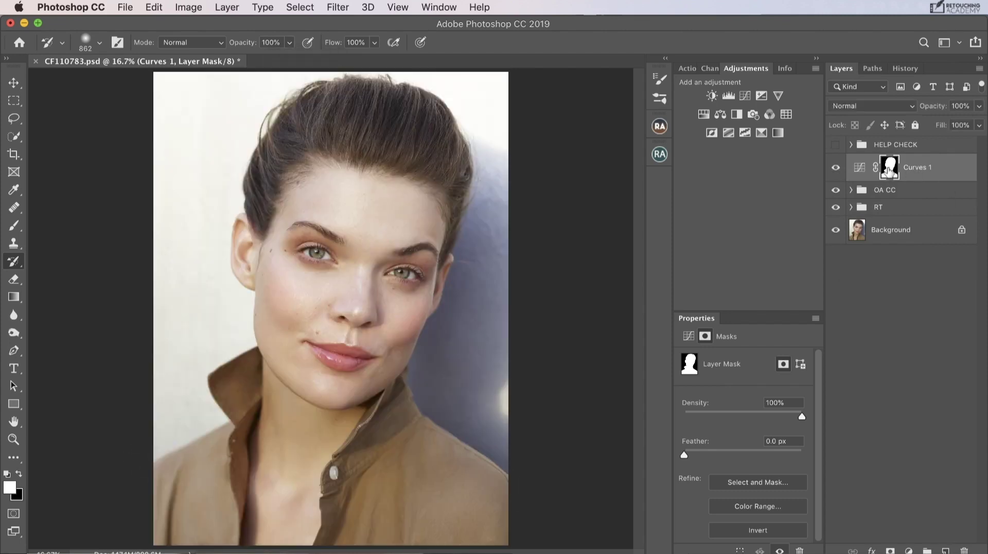
- Delete the old FG channel, save a selection loaded from the Curves 1 mask as a new channel named FG, and deselect
left_click(710, 68)
left_click_drag(763, 243, 799, 301)
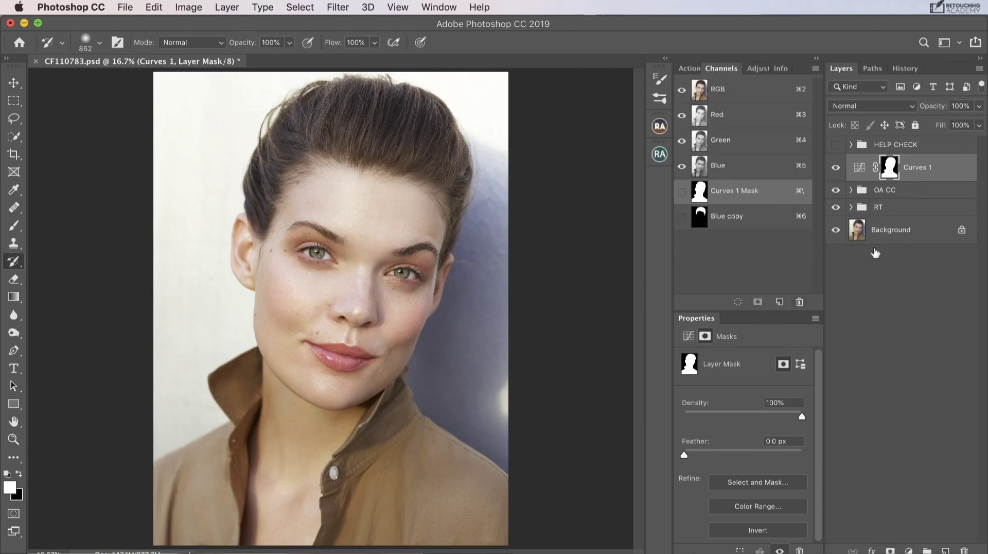
left_click(888, 172, "super")
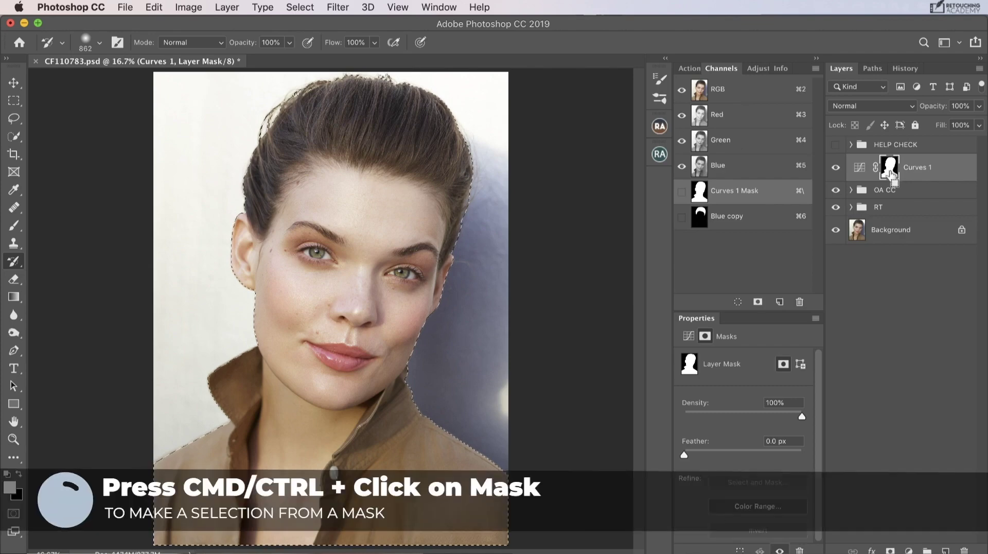
left_click(290, 7)
left_click(346, 317)
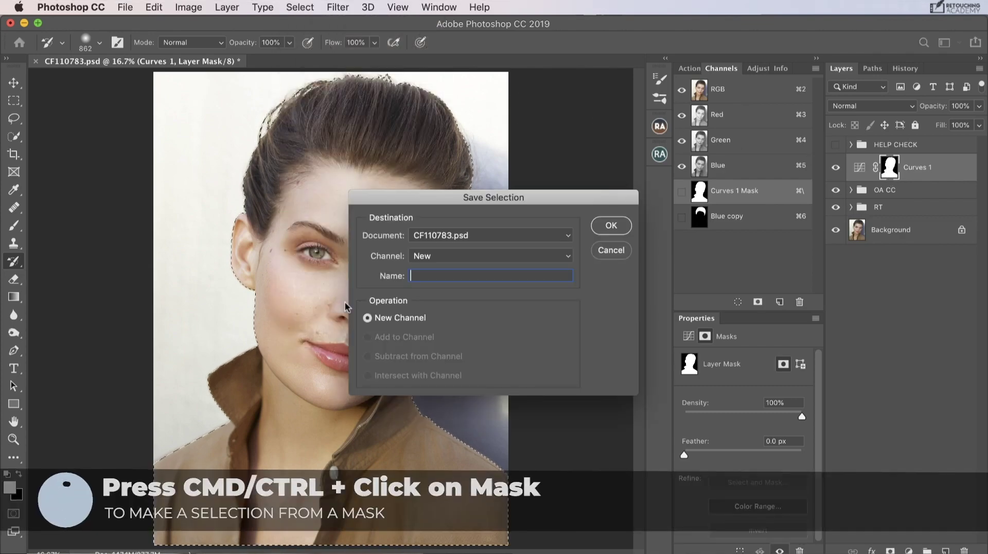
type("FG")
left_click(601, 221)
key("super+d")
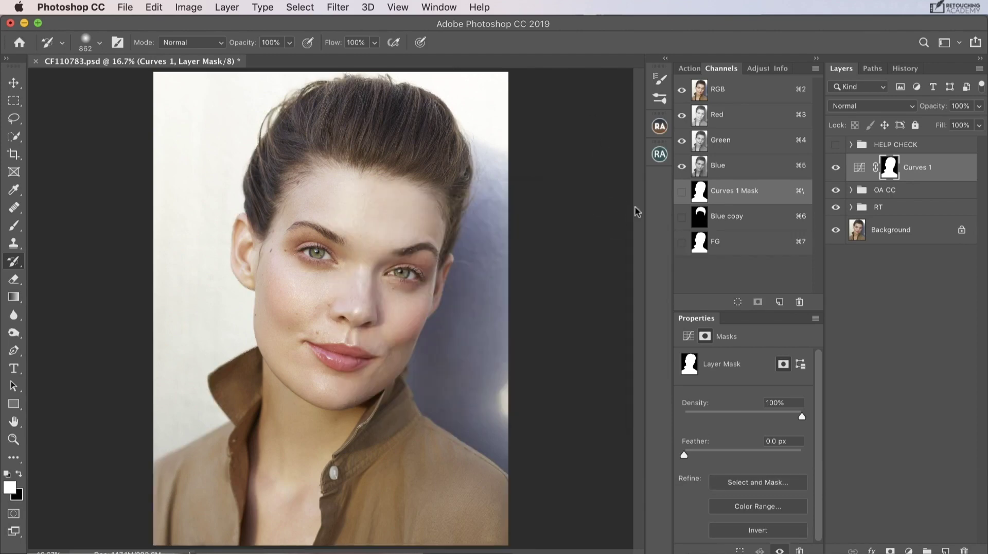
- Load the FG channel as a selection, subtract the TOP path from it, and feather the result by 1.4 pixels
left_click(700, 242, "super")
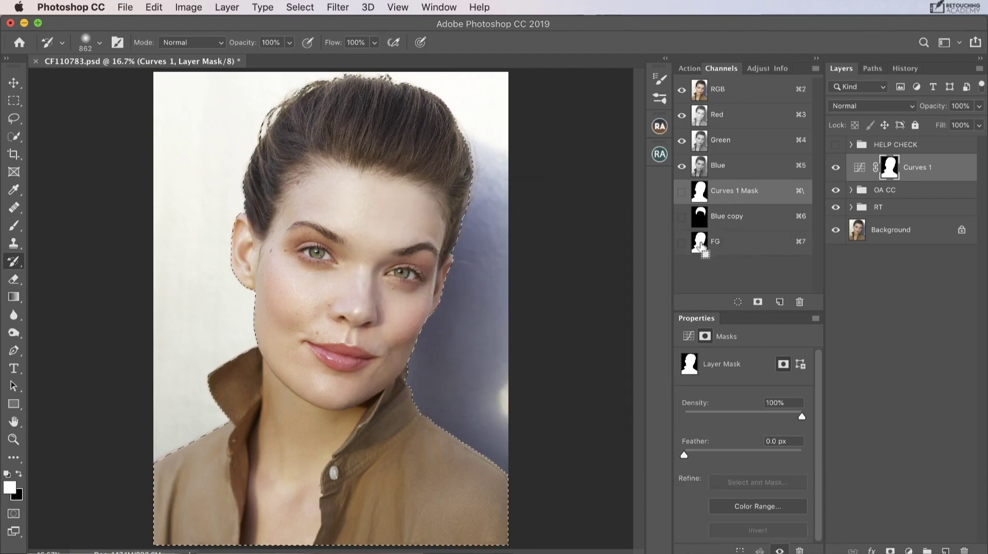
left_click(873, 69)
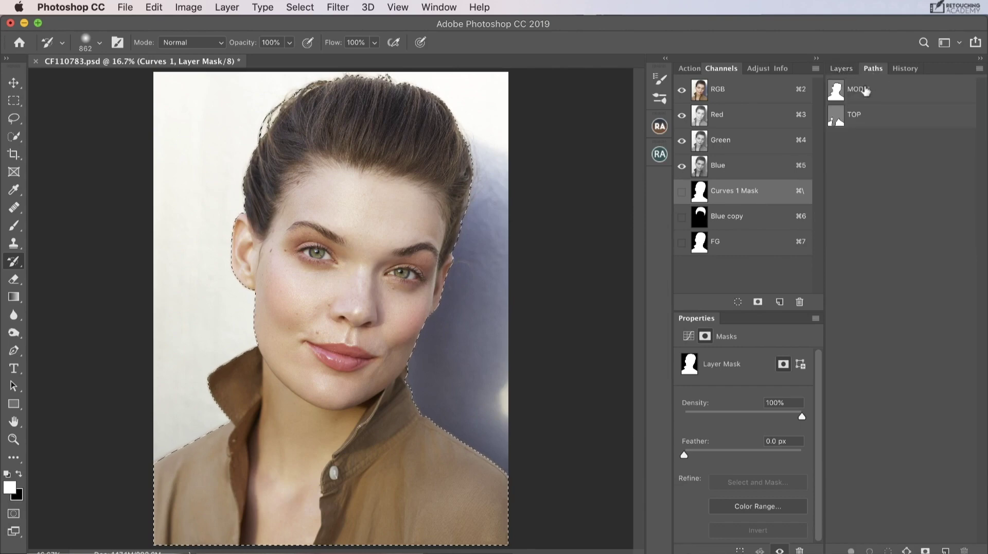
left_click(835, 121, "alt+super")
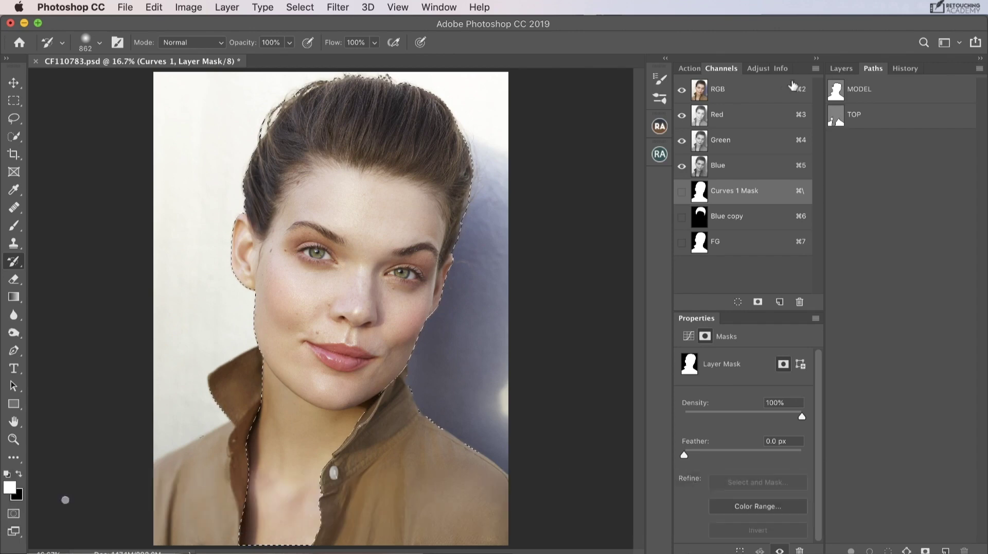
left_click(300, 7)
mouse_move(388, 205)
left_click(478, 255)
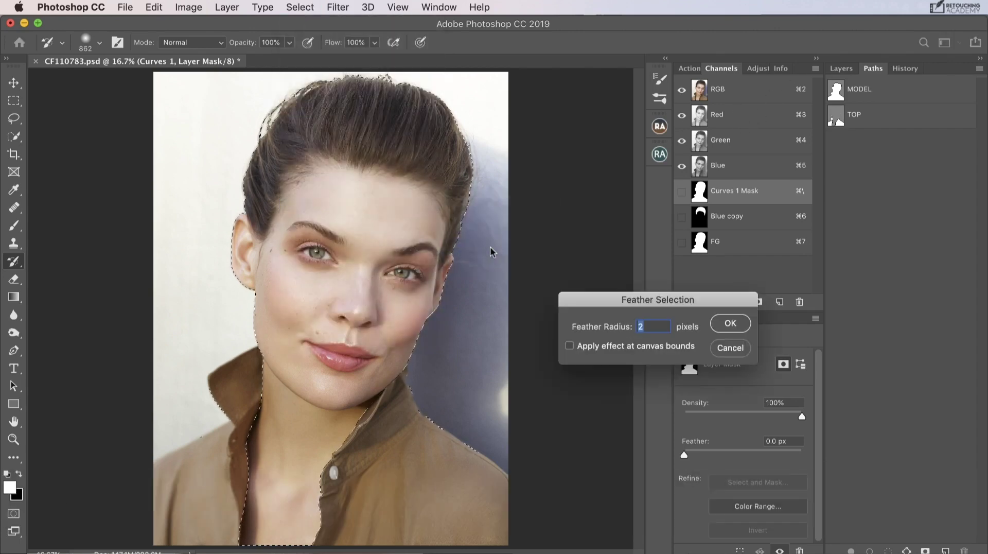
type("1.4")
left_click(730, 323)
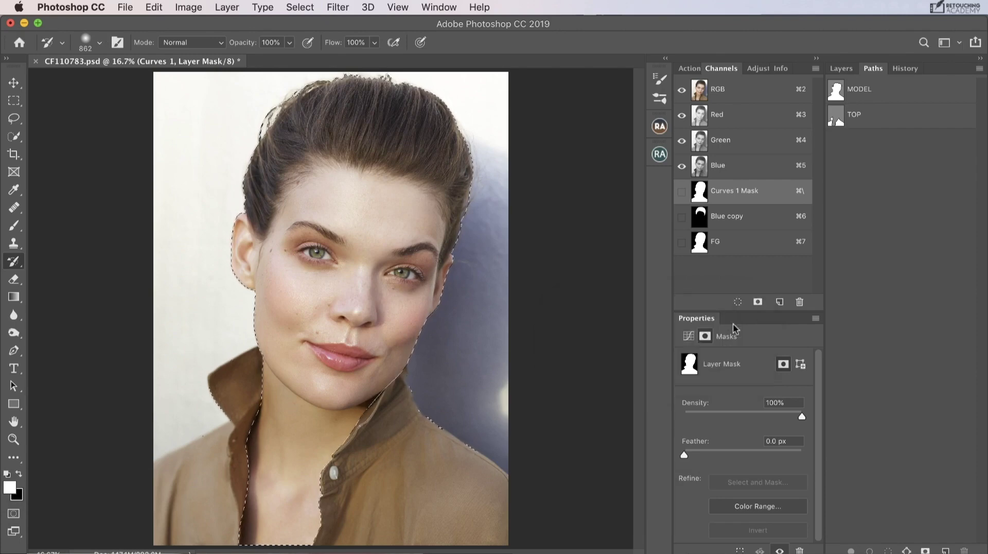
- Subtract the Blue copy hair channel from the selection and save the remainder as a new channel named SKIN
left_click(701, 221, "alt+super")
left_click(303, 8)
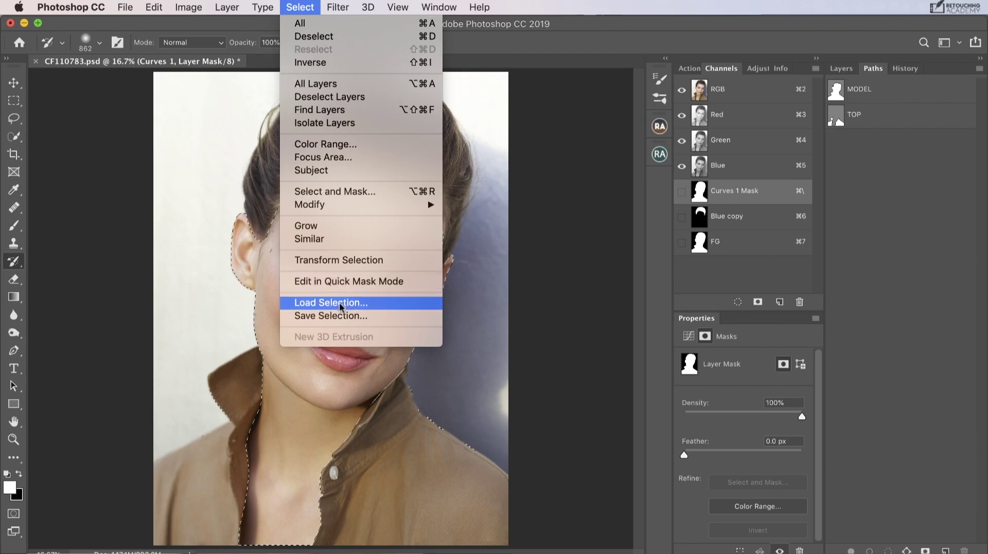
left_click(347, 316)
type("SKIN")
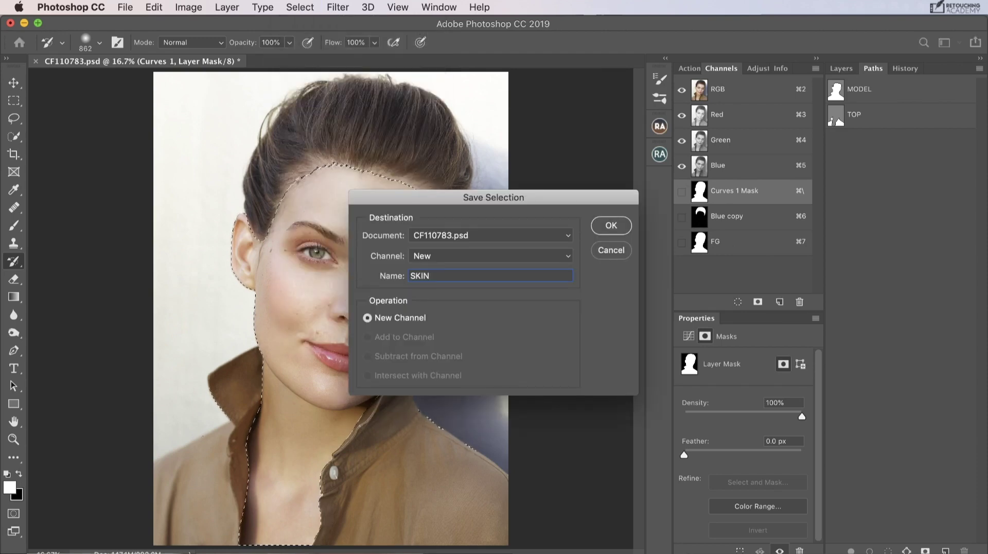
key("Return")
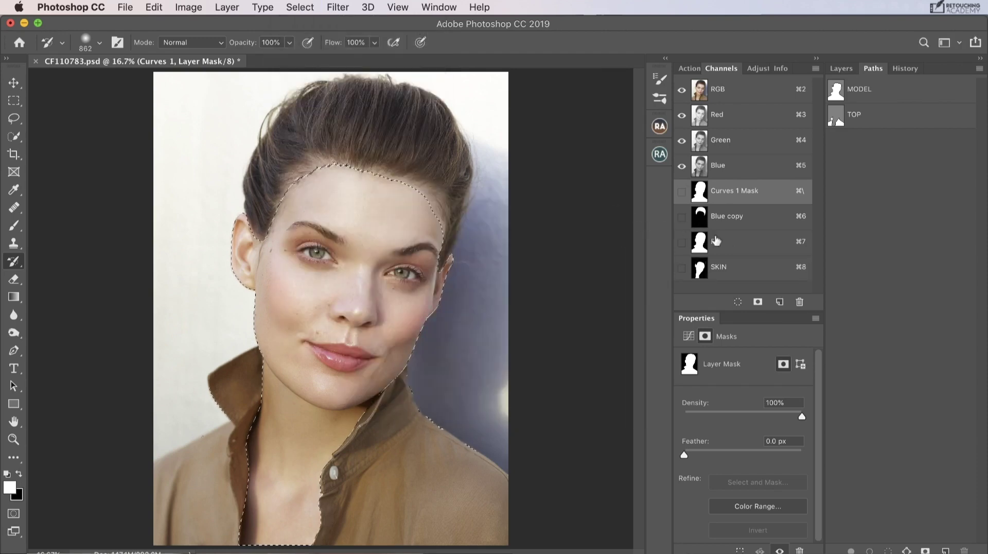
- Clean the stray hair and garment outlines in the SKIN channel to black with the Burn tool (Shadows, 51% exposure) and a black brush
left_click(707, 273)
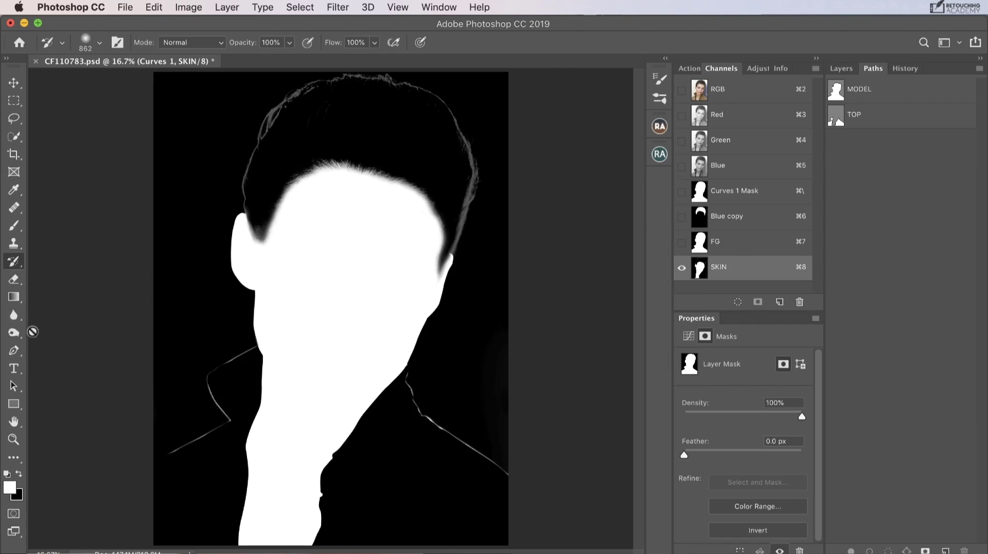
left_click(14, 332)
mouse_move(191, 360)
left_mouse_down()
mouse_move(211, 376)
mouse_move(230, 359)
mouse_move(202, 420)
mouse_move(154, 462)
mouse_move(219, 409)
mouse_move(251, 176)
mouse_move(229, 167)
mouse_move(352, 81)
mouse_move(469, 96)
mouse_move(457, 247)
left_mouse_up()
mouse_move(405, 389)
left_mouse_down()
mouse_move(404, 431)
mouse_move(464, 384)
mouse_move(406, 401)
left_mouse_up()
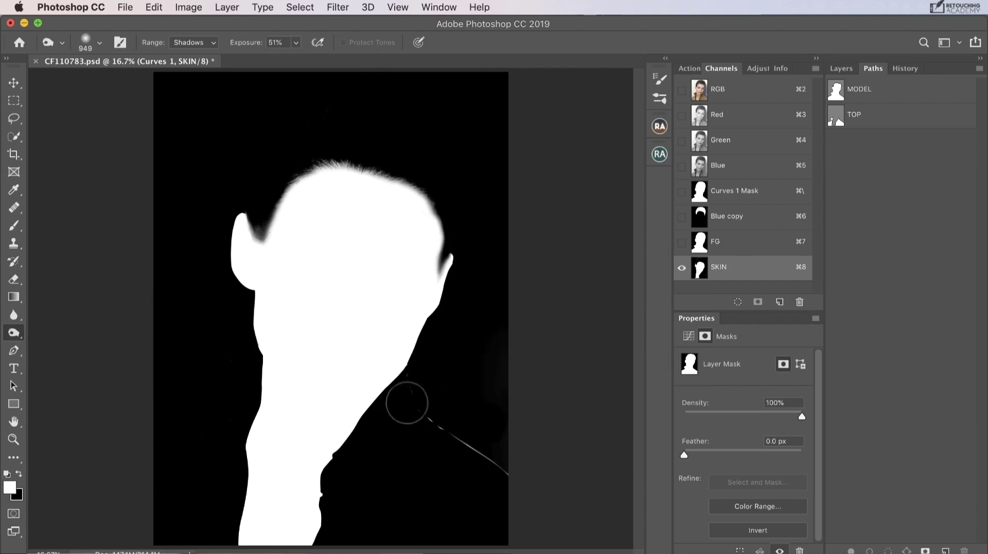
left_click_drag(463, 419, 453, 419)
left_click(14, 225)
key("x")
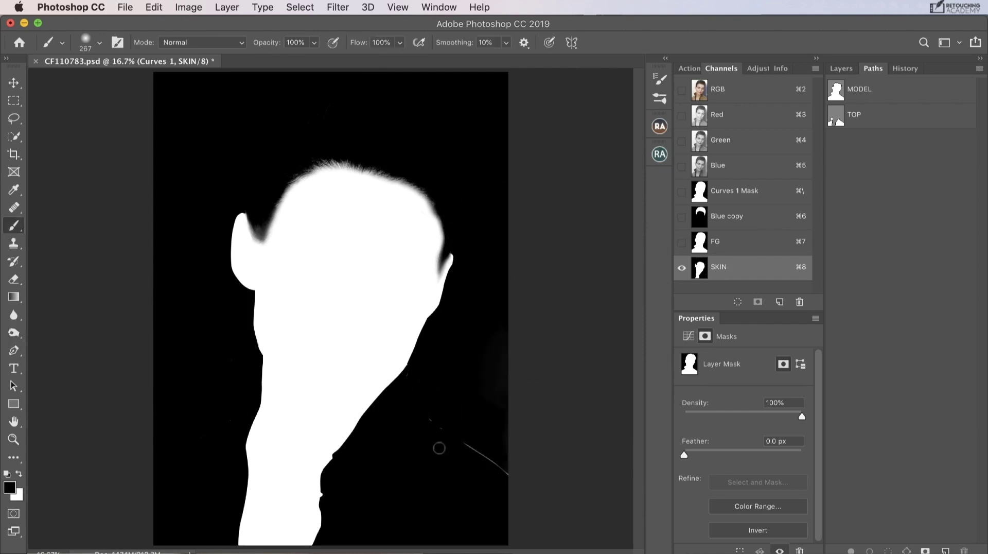
- Load the FG channel as a selection, subtract the Blue copy and SKIN channels, and save it as a new channel named TOP
left_click(758, 247)
left_click(701, 243, "super")
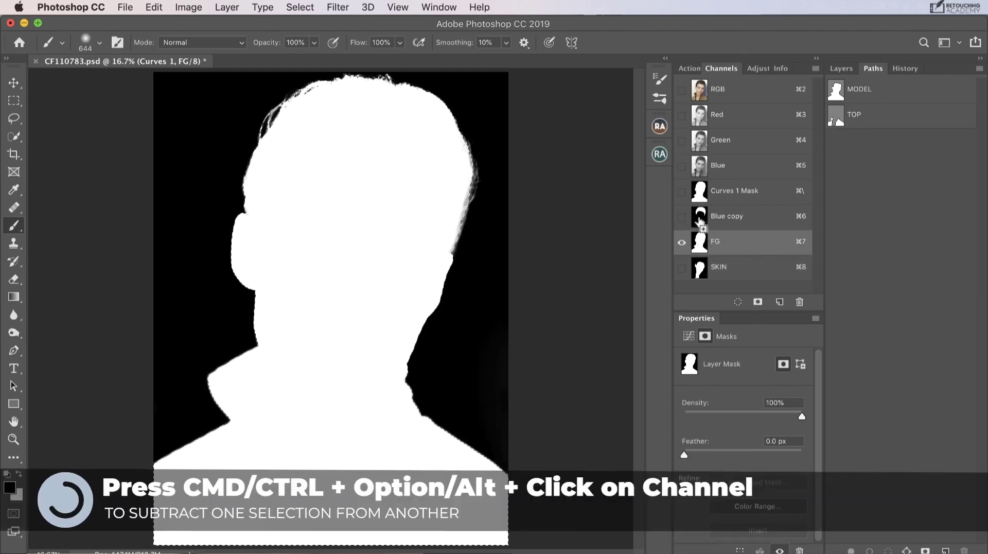
left_click(700, 221, "alt+super")
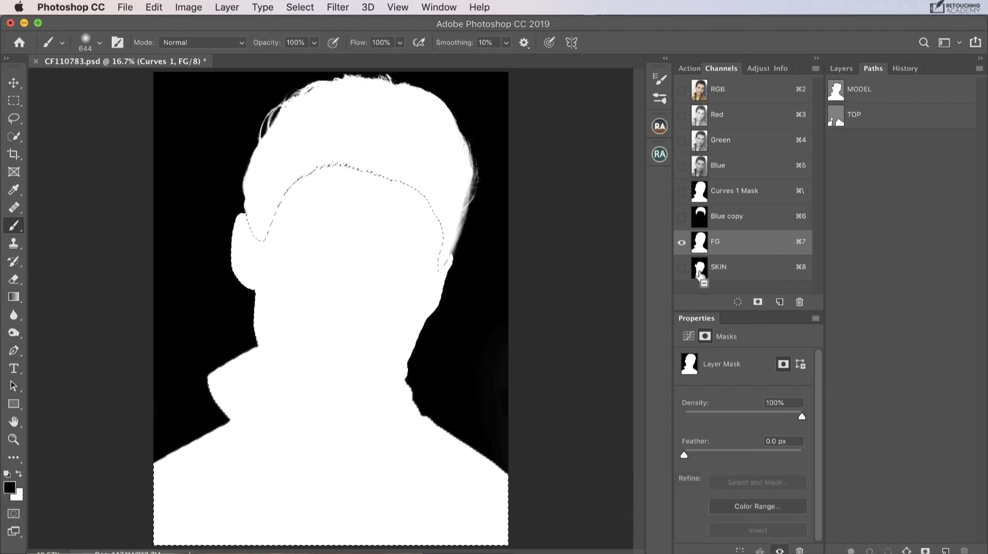
left_click(699, 274, "alt+super")
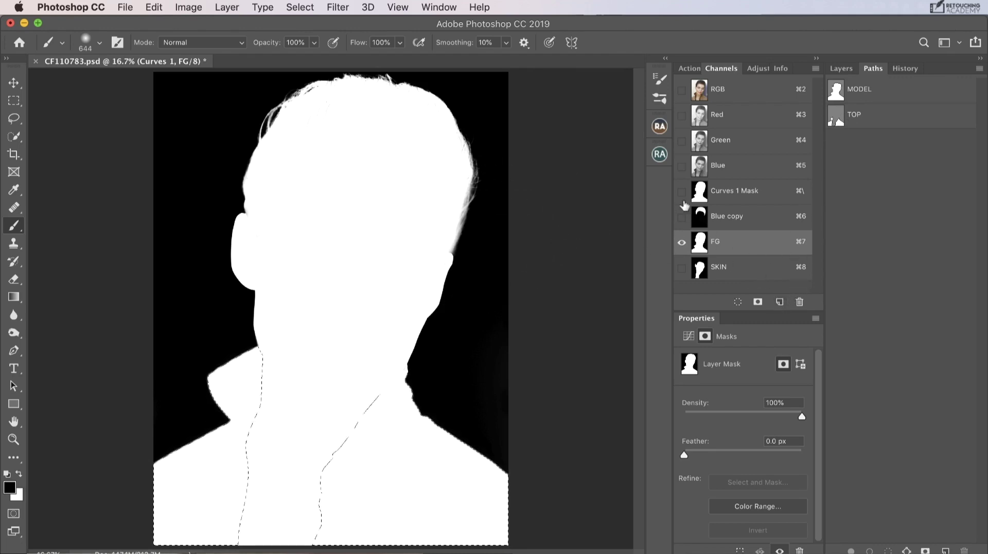
left_click(307, 12)
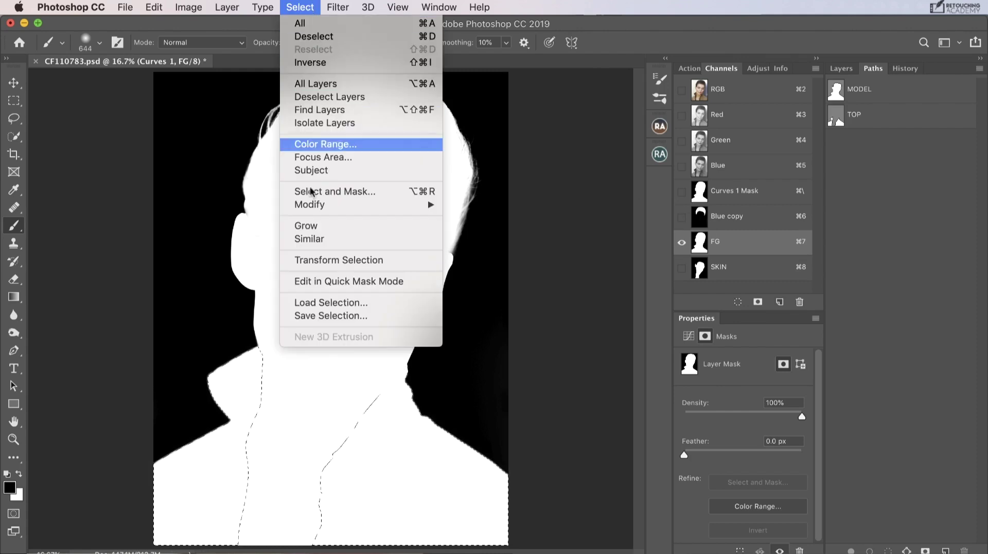
left_click(327, 316)
type("TOP")
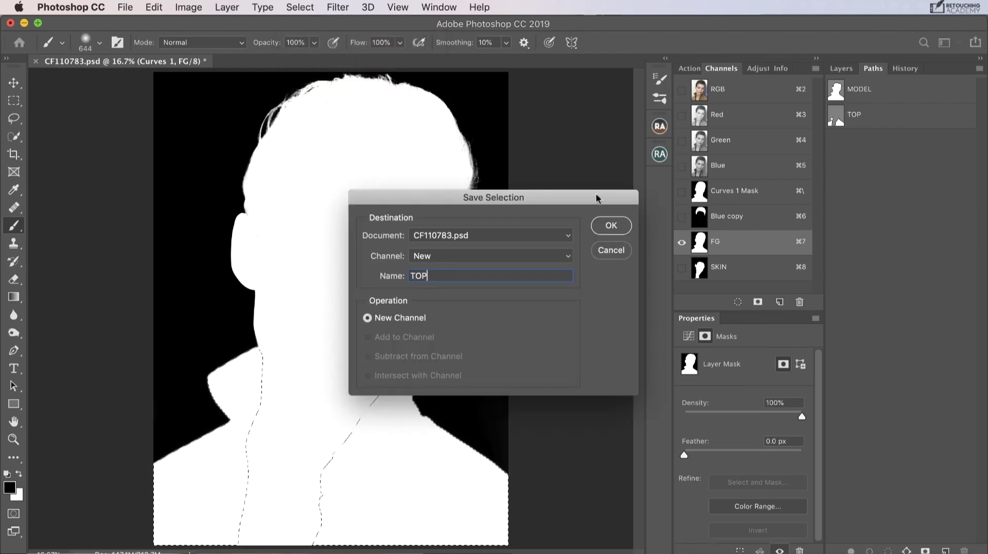
left_click(611, 225)
- Deselect and darken the leftover grey head and hairline outlines in the TOP channel with the 1118-pixel Burn tool at Shadows, 51% exposure
scroll(816, 232, "down", 1)
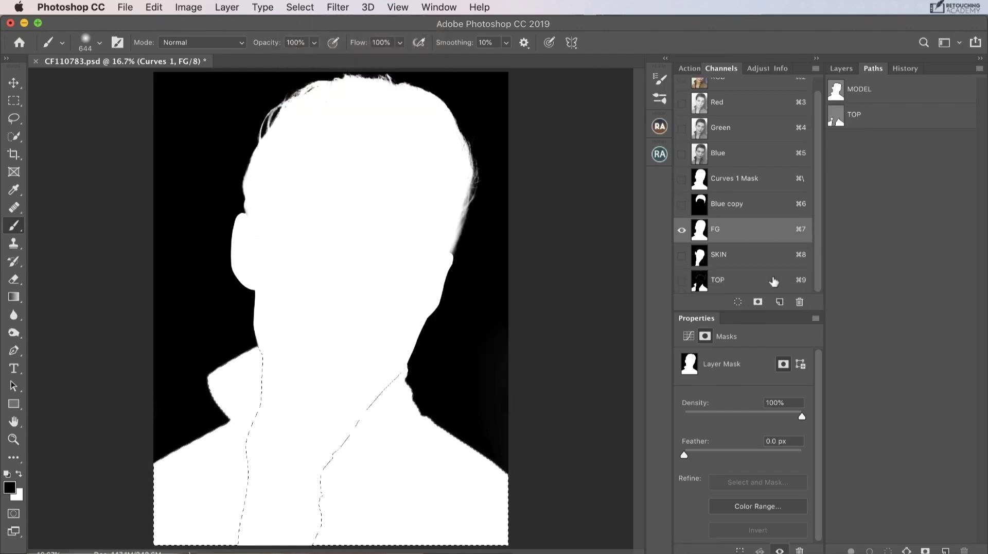
left_click(743, 282)
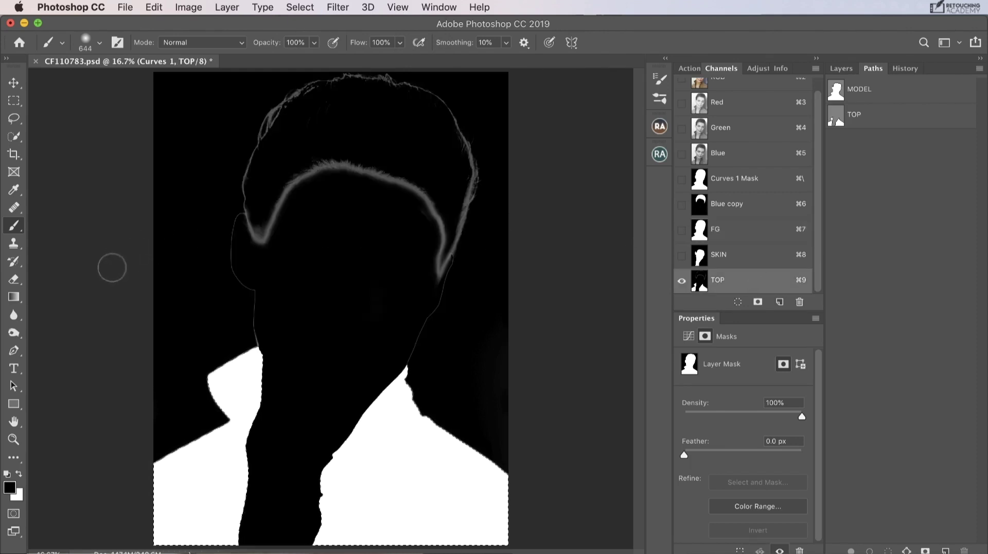
key("super+d")
key("o")
mouse_move(245, 289)
left_mouse_down()
mouse_move(394, 80)
mouse_move(405, 242)
mouse_move(476, 297)
left_mouse_up()
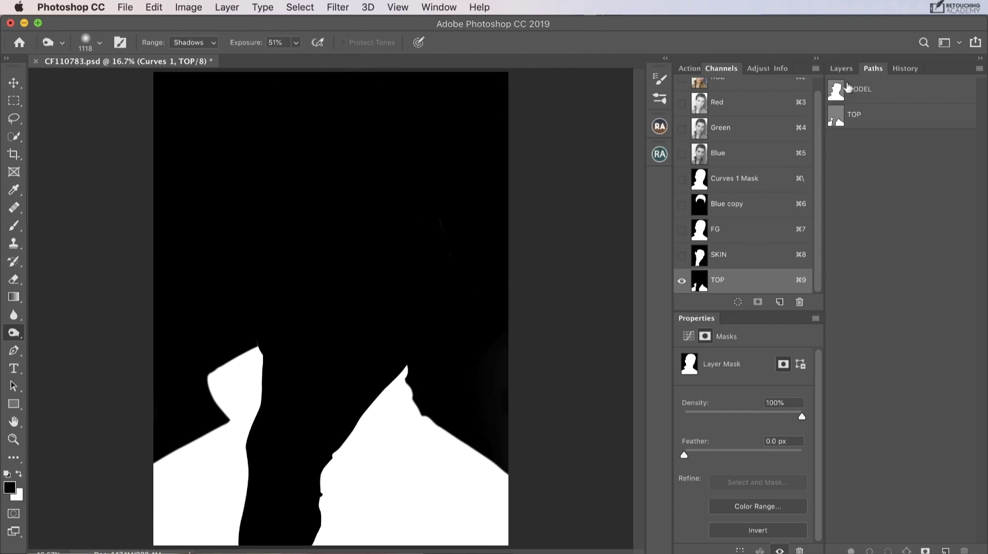
- Delete the Curves 1 adjustment layer above the OA CC group
left_click(841, 68)
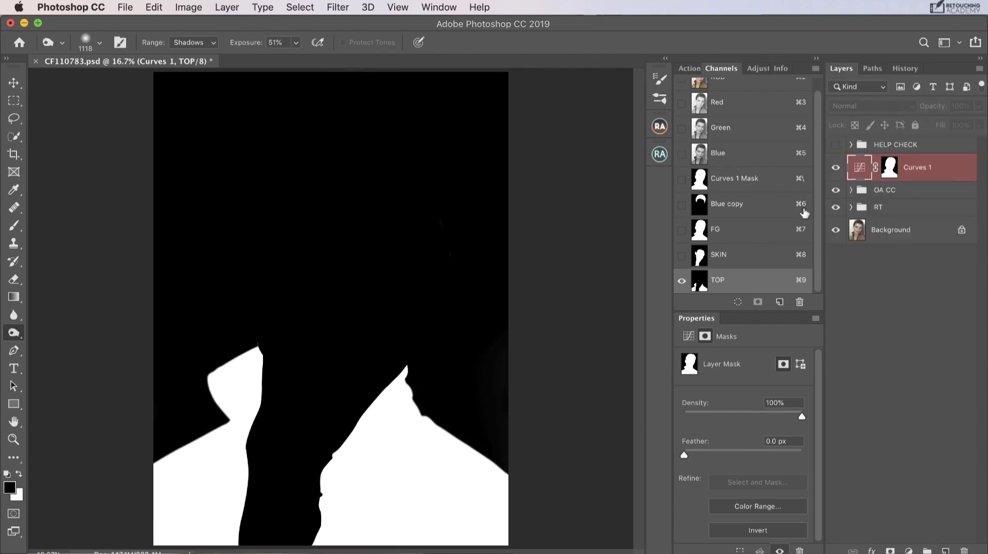
scroll(815, 200, "up", 1)
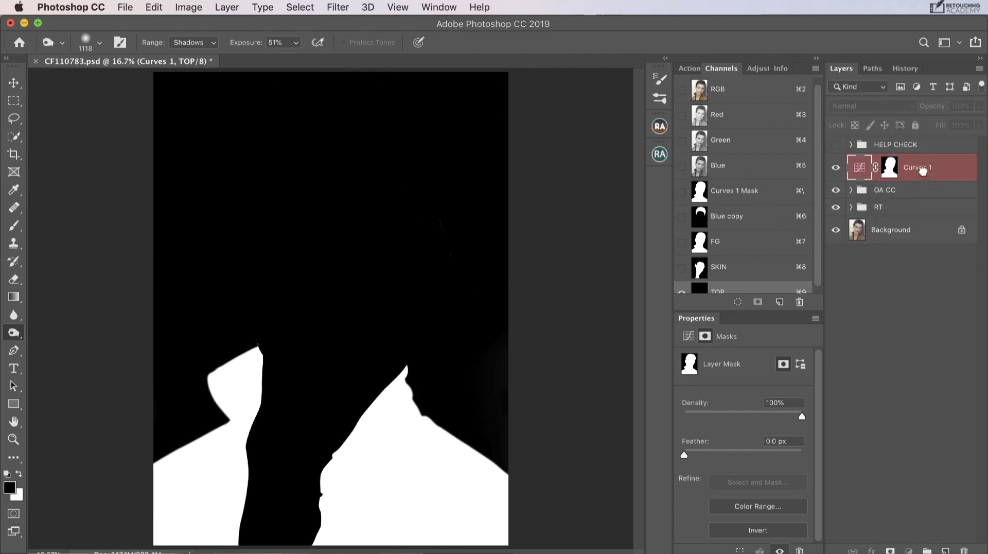
left_click_drag(922, 171, 963, 550)
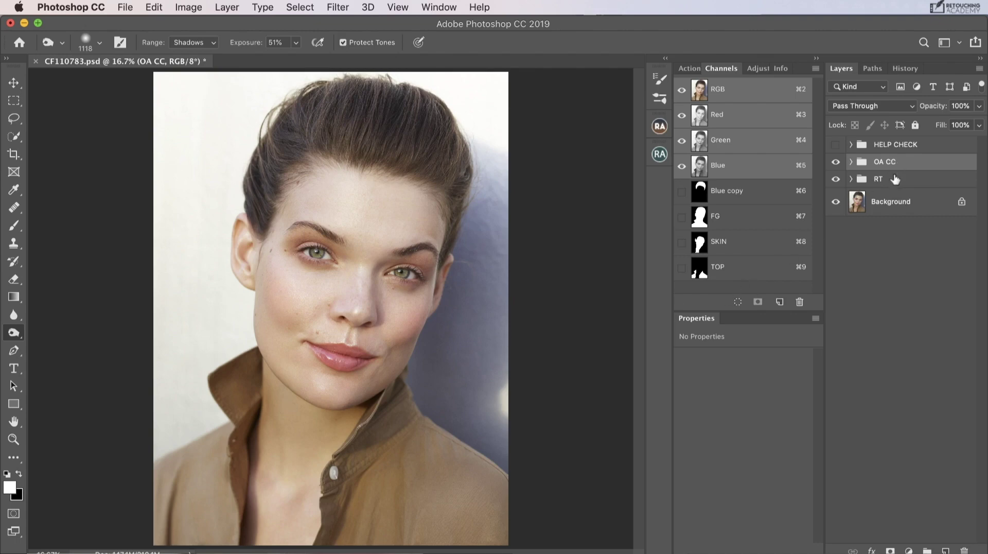
- Add a new layer group directly above the RT group and name it LOCAL CC
left_click(895, 179)
left_click(927, 550)
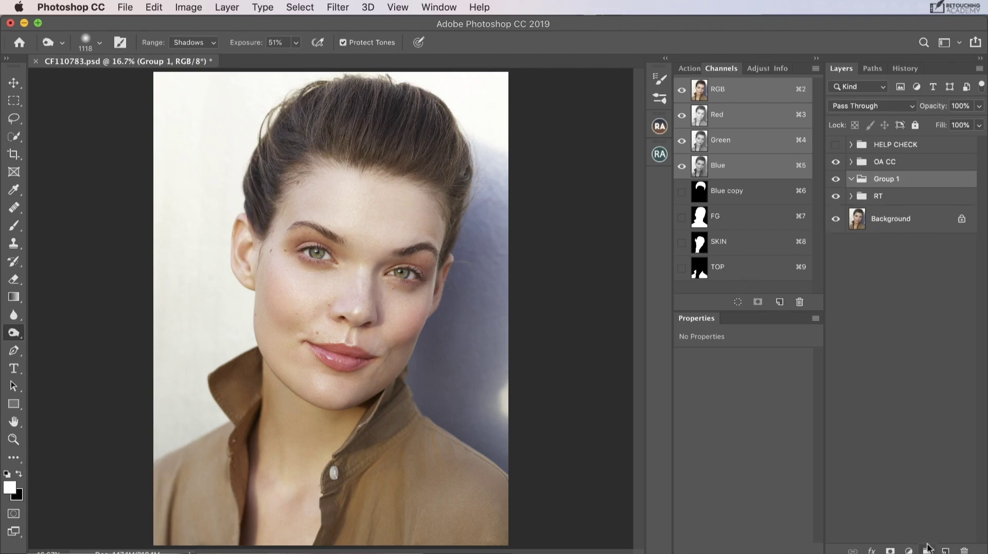
double_click(896, 181)
key("BackSpace")
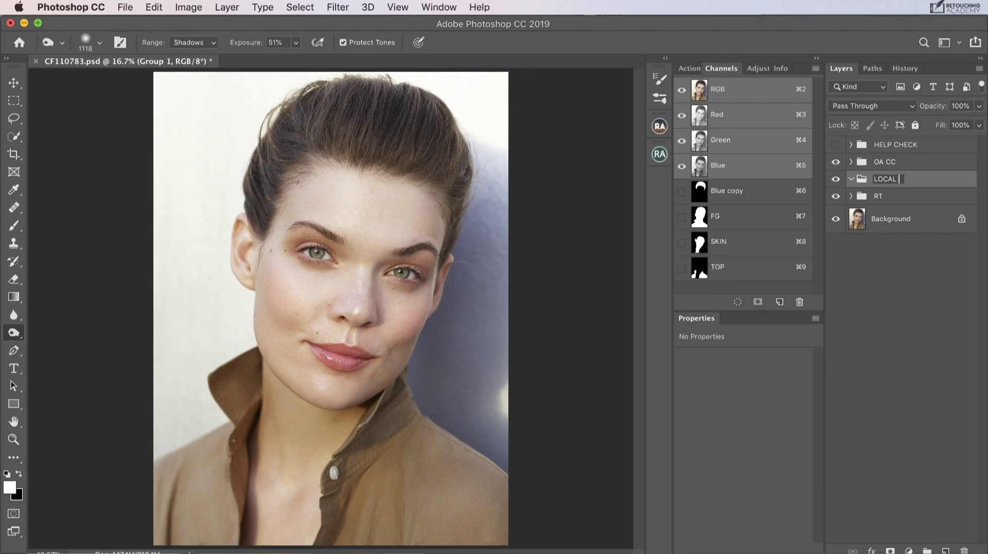
key("Return")
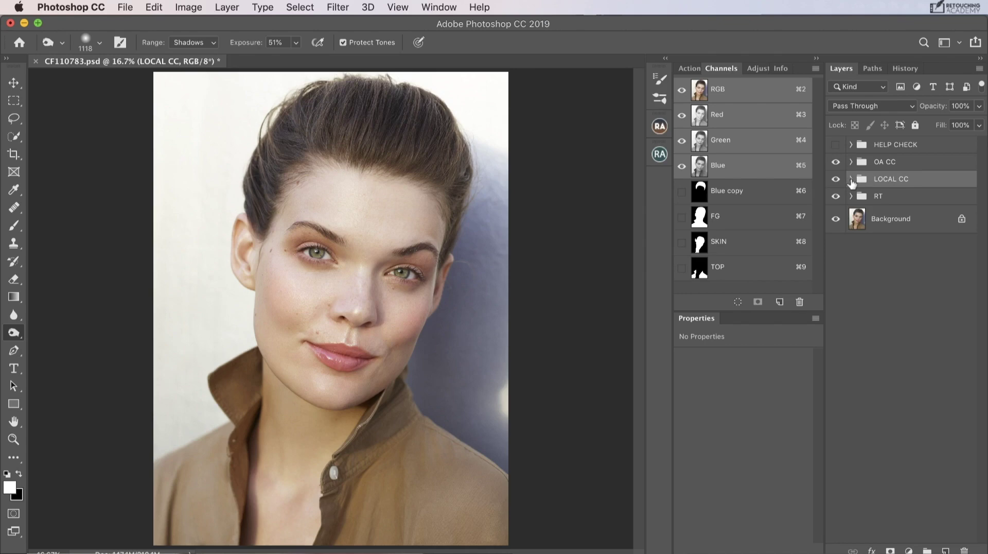
- Toggle the visibility of the OA CC group to compare the portrait with and without its colour correction
left_click(835, 162)
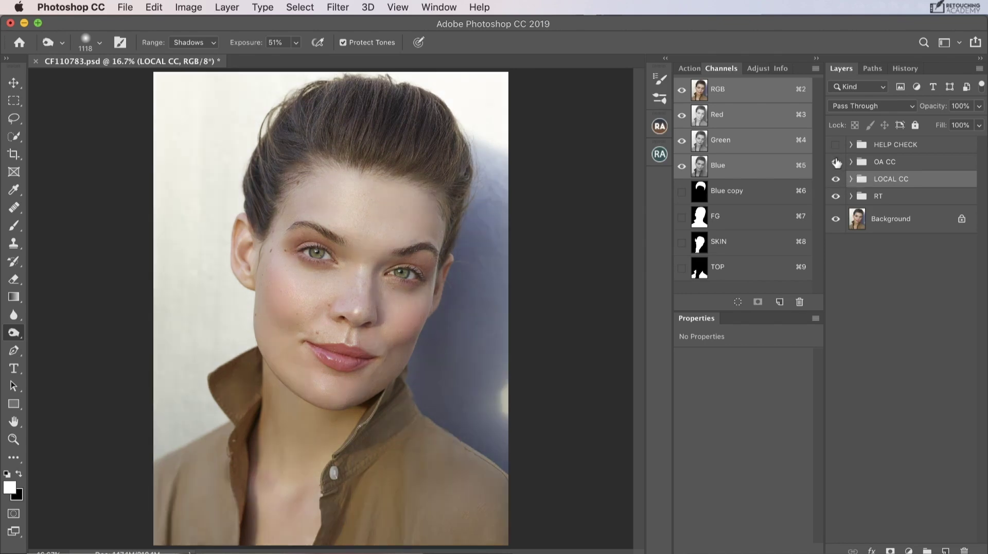
left_click(836, 162)
left_click(836, 162)
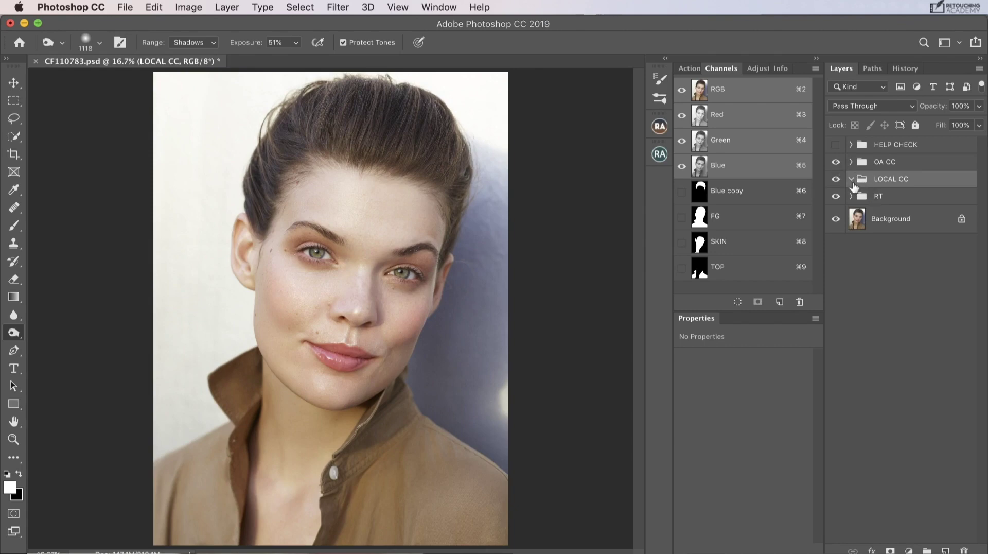
- Create a layer group named FG inside LOCAL CC and mask it with a selection loaded from the FG channel
left_click(701, 224, "super")
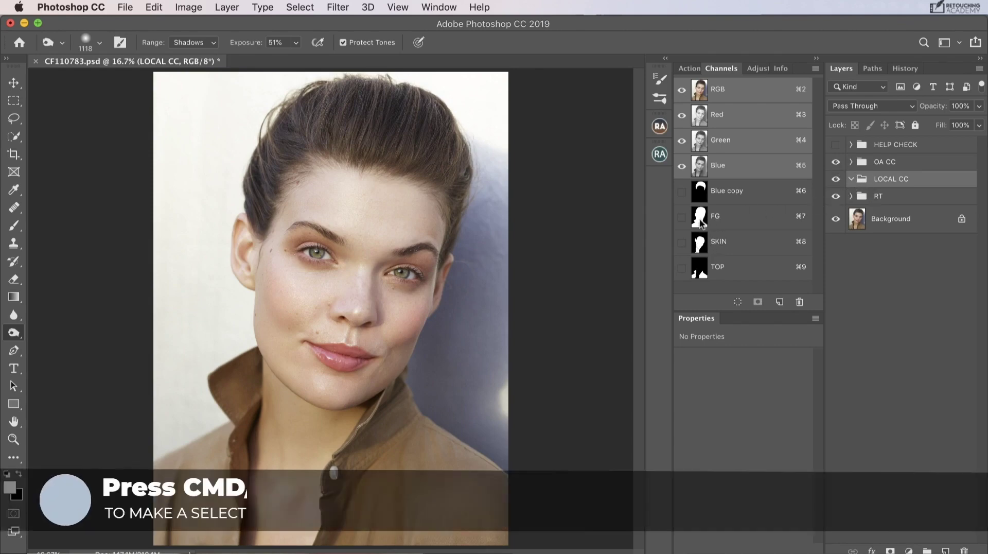
left_click(927, 550)
left_click_drag(936, 189, 921, 196)
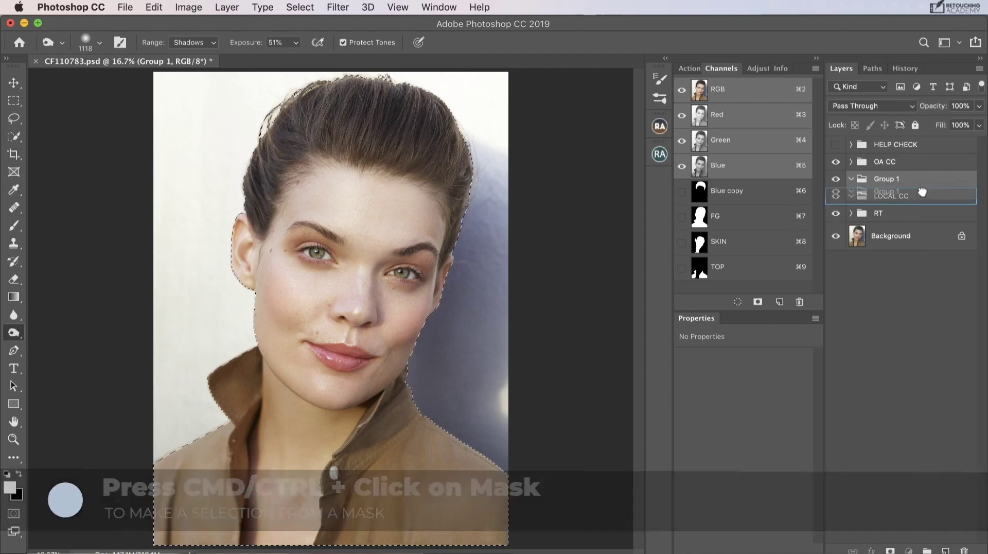
left_click(890, 550)
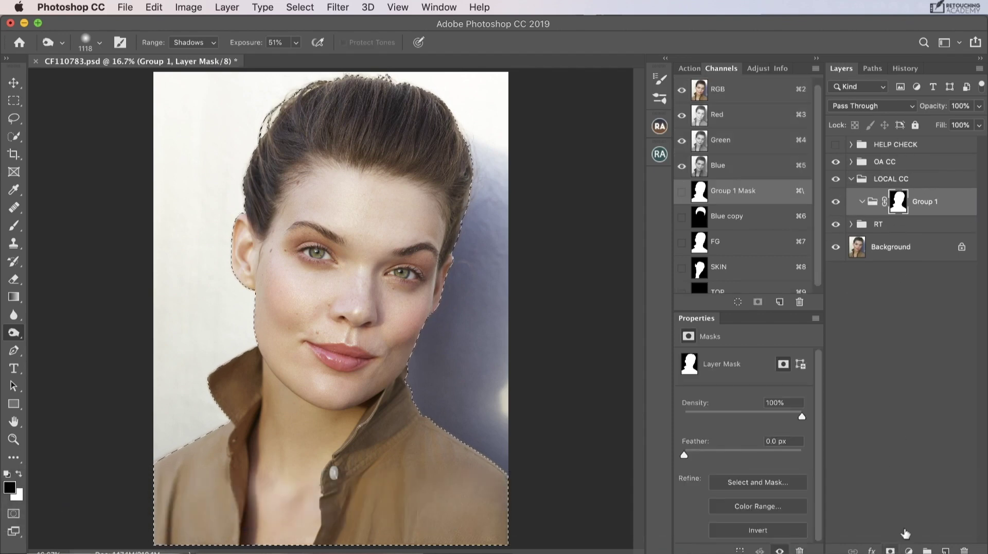
double_click(924, 201)
type("FG")
key("Return")
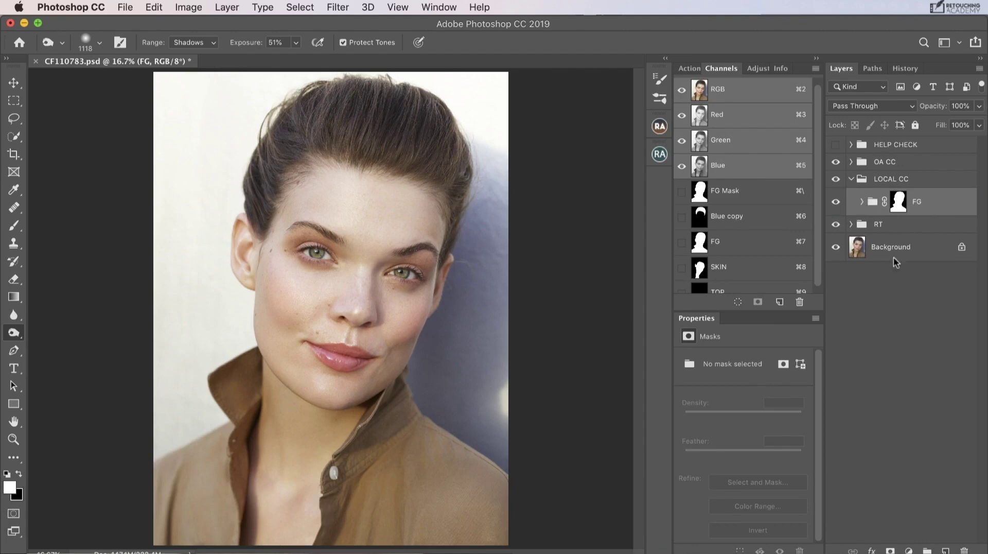
- Add a BG group above FG inside LOCAL CC and mask it with the inverted FG mask
left_click(926, 549)
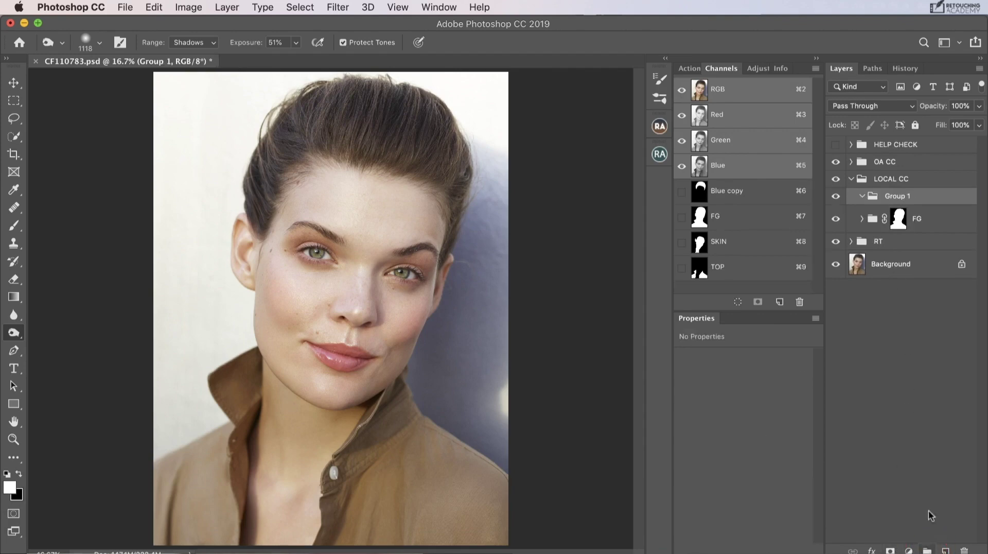
double_click(897, 196)
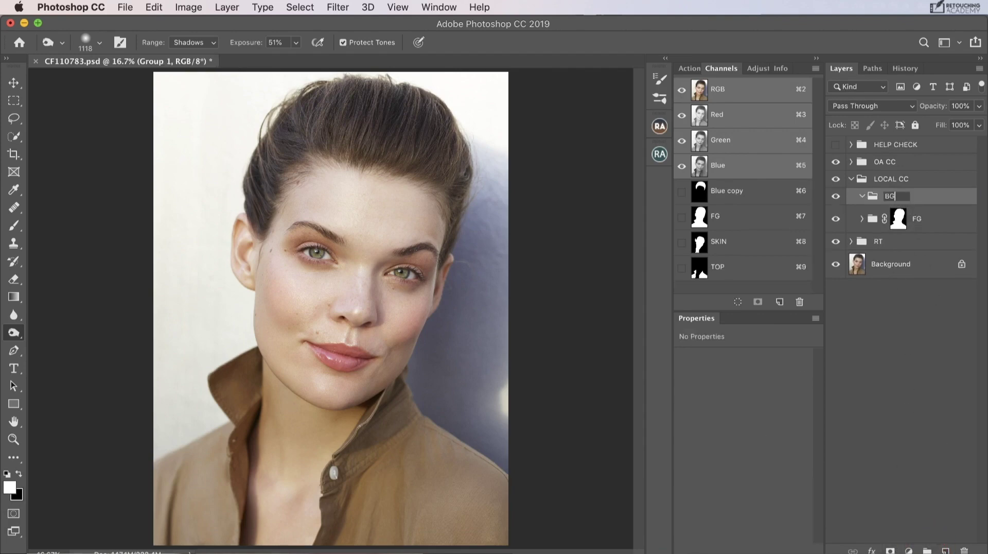
type("BG")
key("Return")
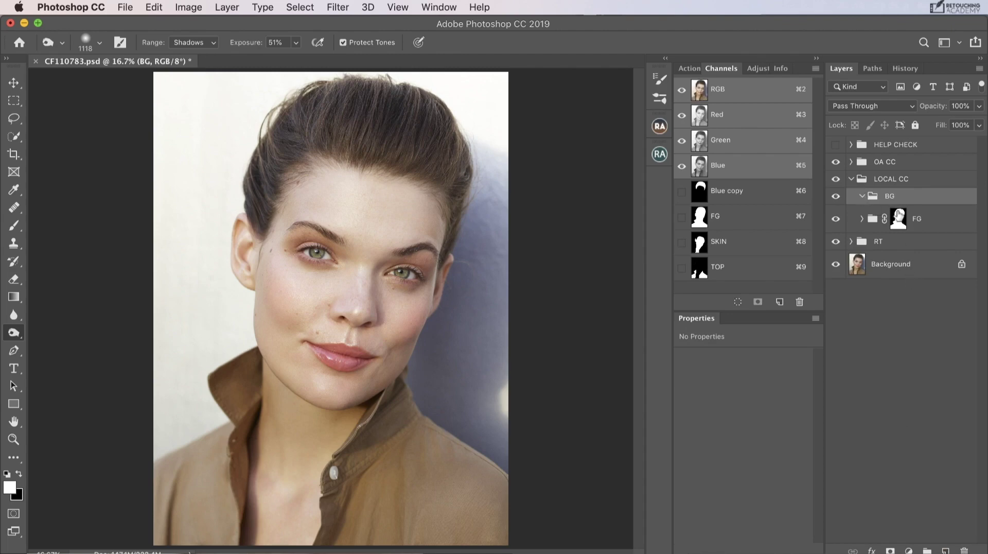
left_click(898, 218, "super")
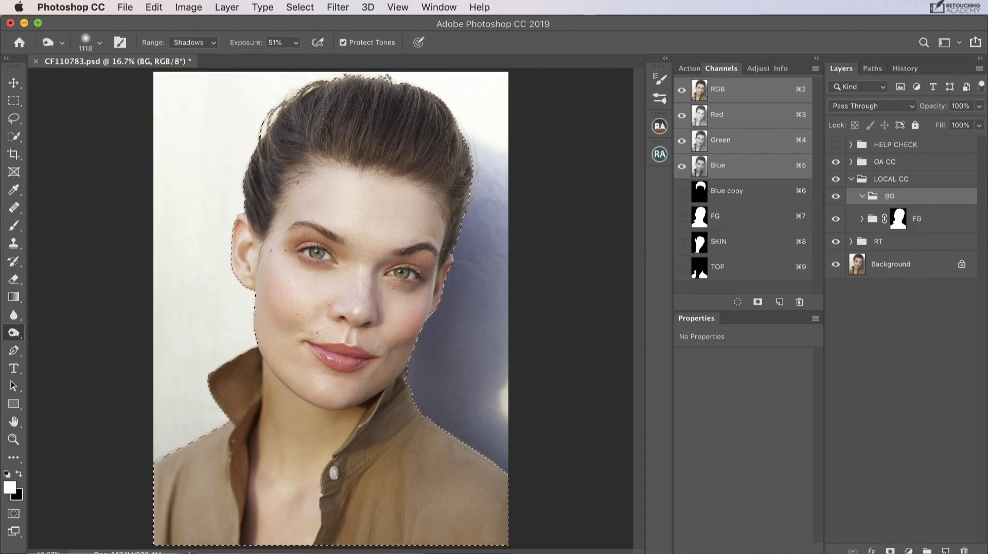
left_click(890, 550)
key("cmd+i")
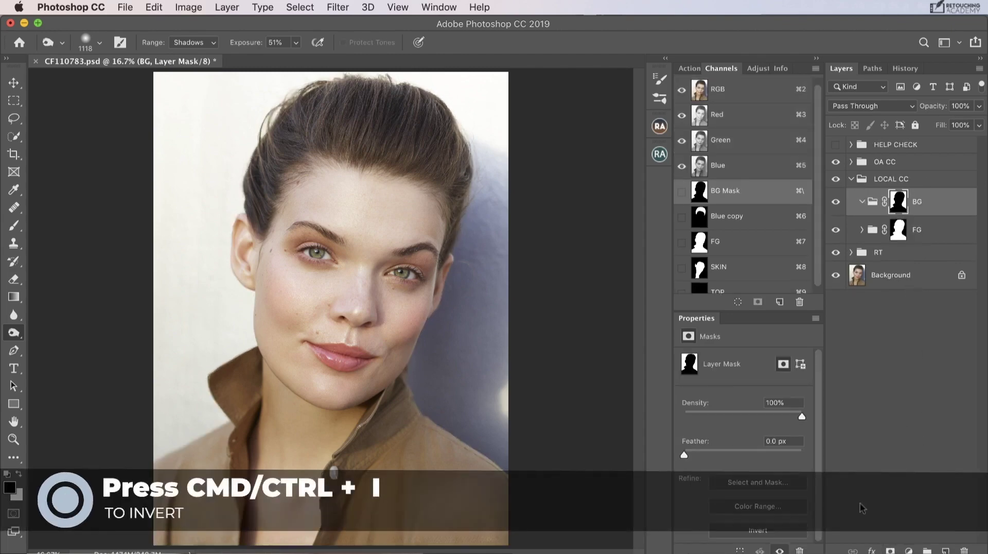
left_click(867, 206)
- Create a group named SKIN inside the FG group and mask it with a selection loaded from the SKIN channel
left_click(863, 230)
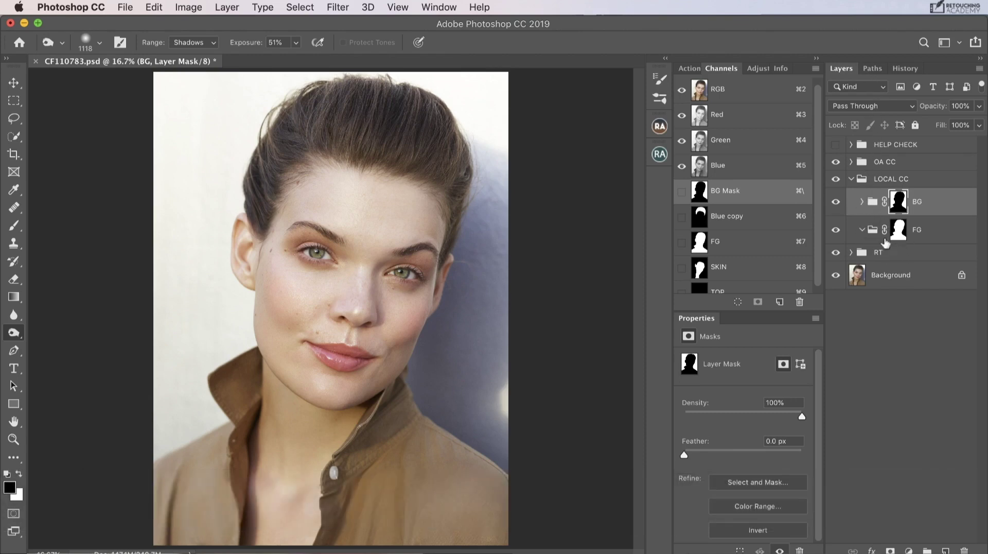
scroll(741, 221, "down", 1)
left_click(707, 257, "super")
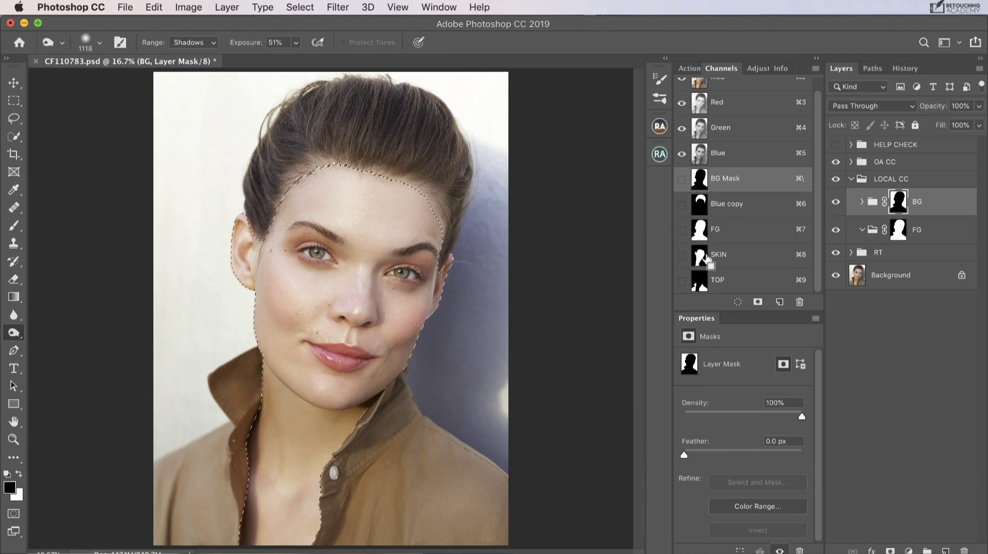
left_click(897, 229)
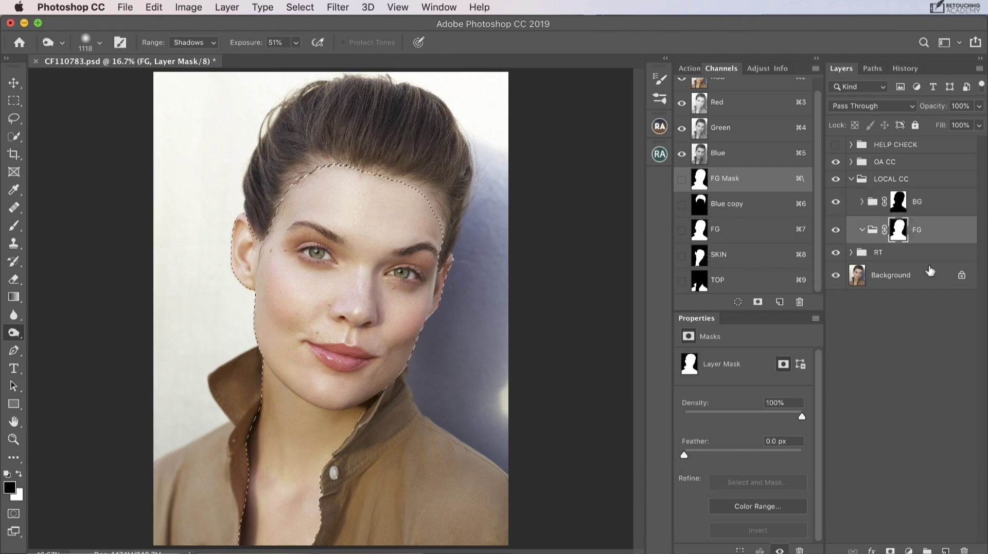
left_click(927, 550)
left_click_drag(899, 244, 901, 249)
double_click(901, 252)
key("BackSpace")
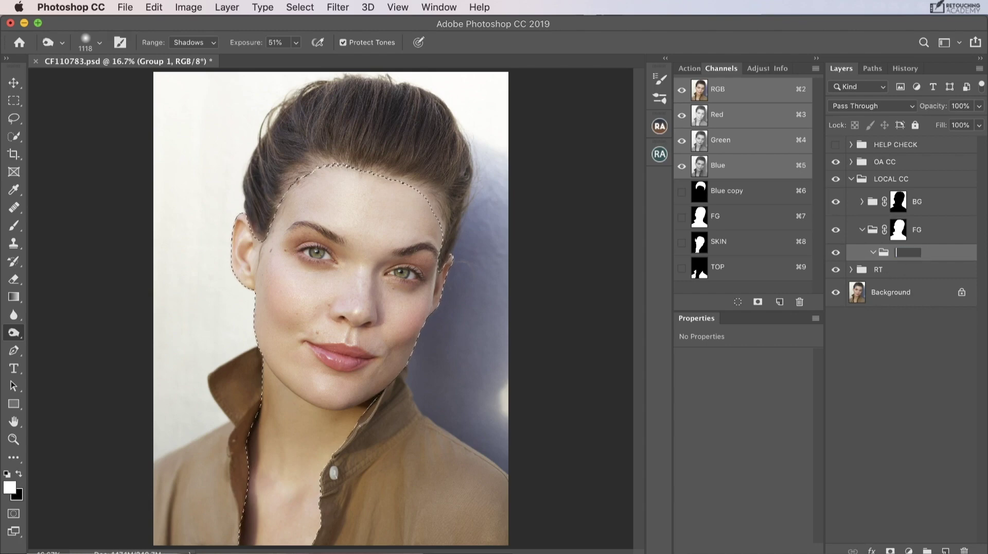
type("SKIN")
left_click(890, 550)
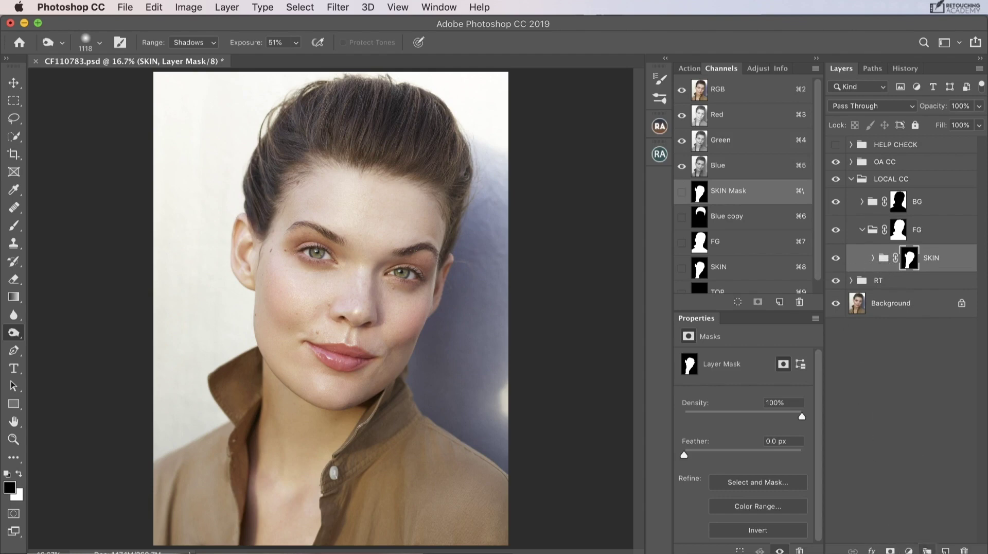
- Add a TOP group masked from the TOP channel inside the FG group, and place the SKIN group above it
left_click(927, 550)
double_click(906, 254)
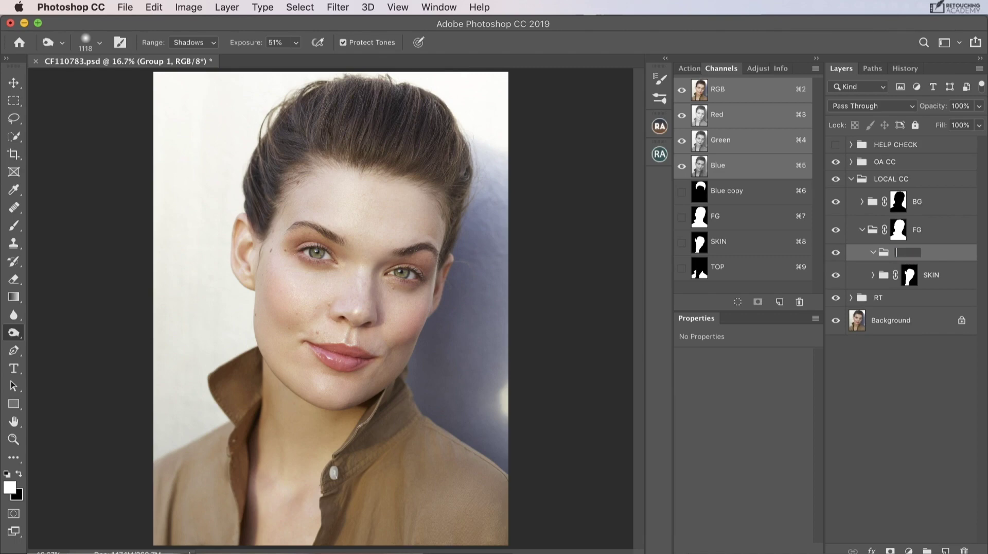
type("TOP")
key("Return")
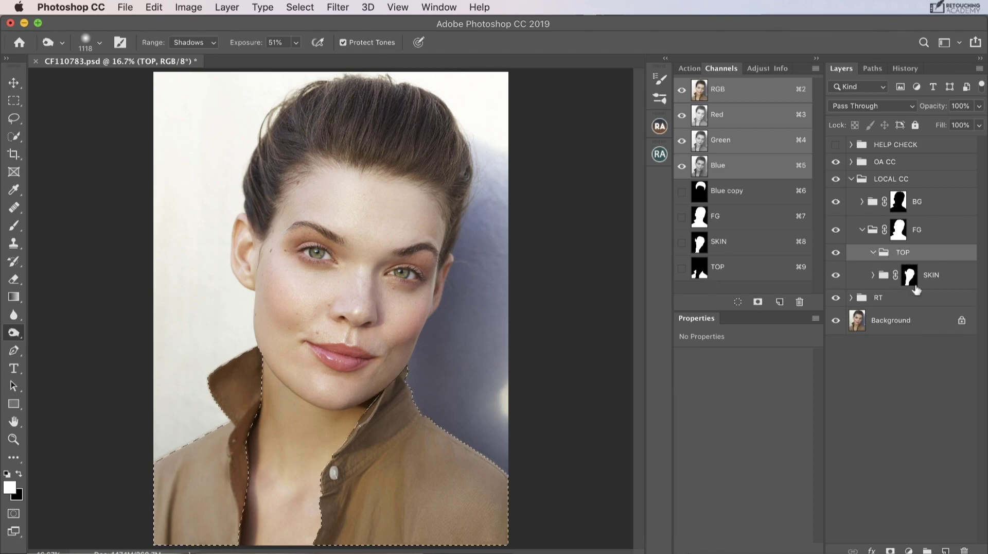
left_click(910, 259)
left_click_drag(942, 288, 945, 245)
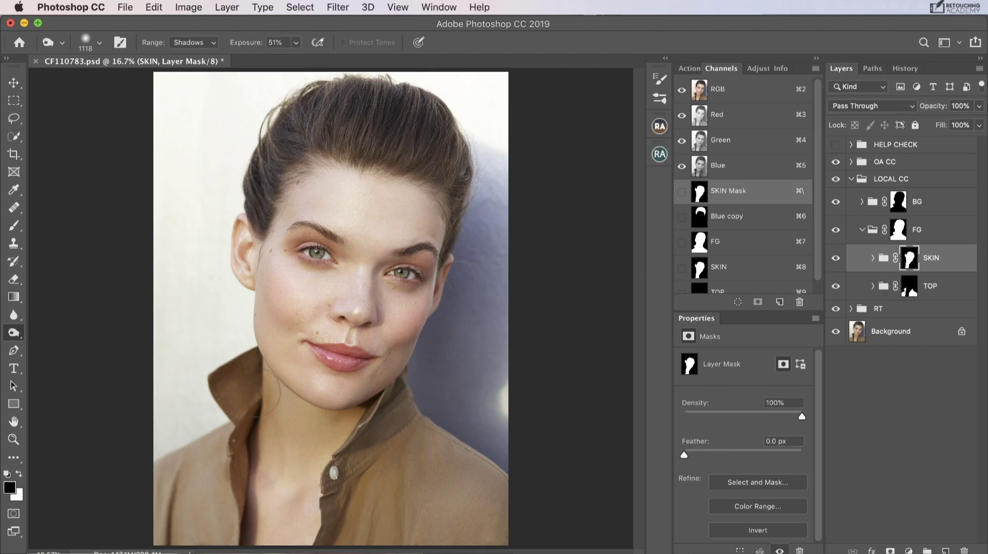
- Add a Curves adjustment layer inside the SKIN group and set a Blue curve midpoint at input 116, output 118
left_click(873, 259)
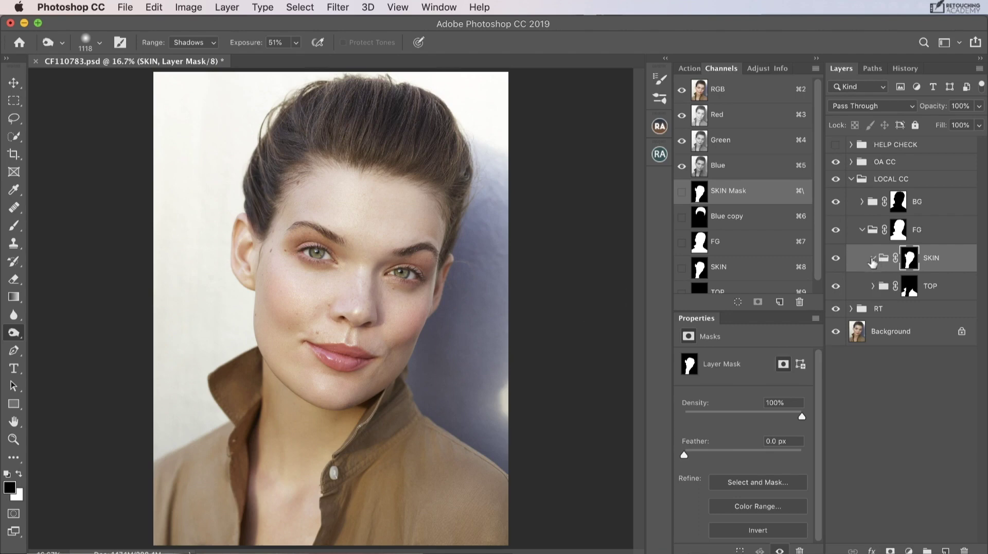
left_click(758, 68)
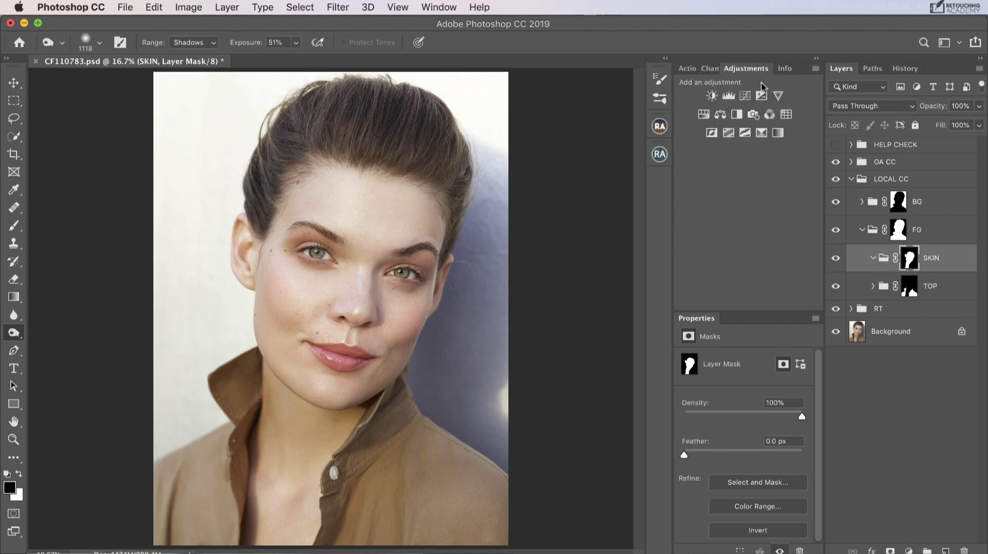
left_click(745, 95)
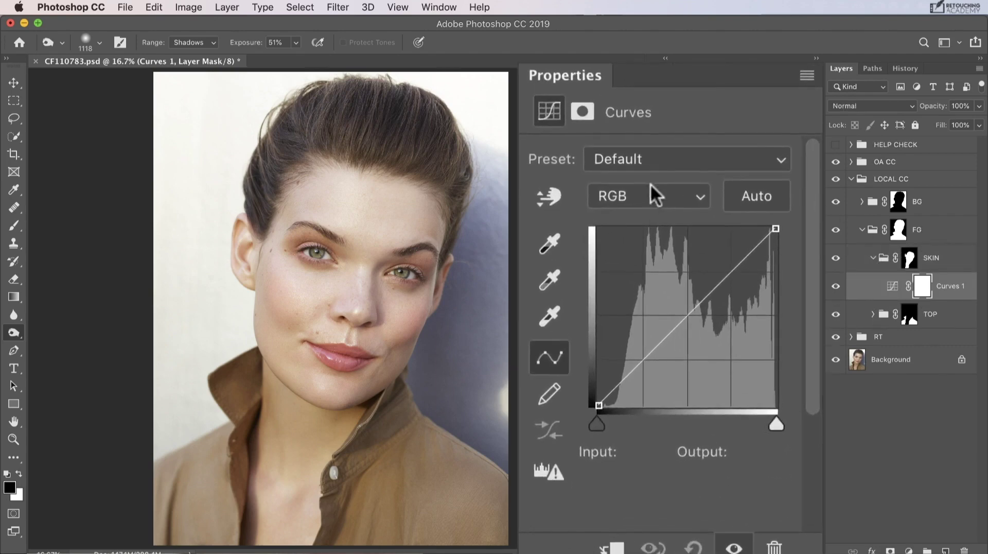
left_click(733, 376)
left_click(642, 257)
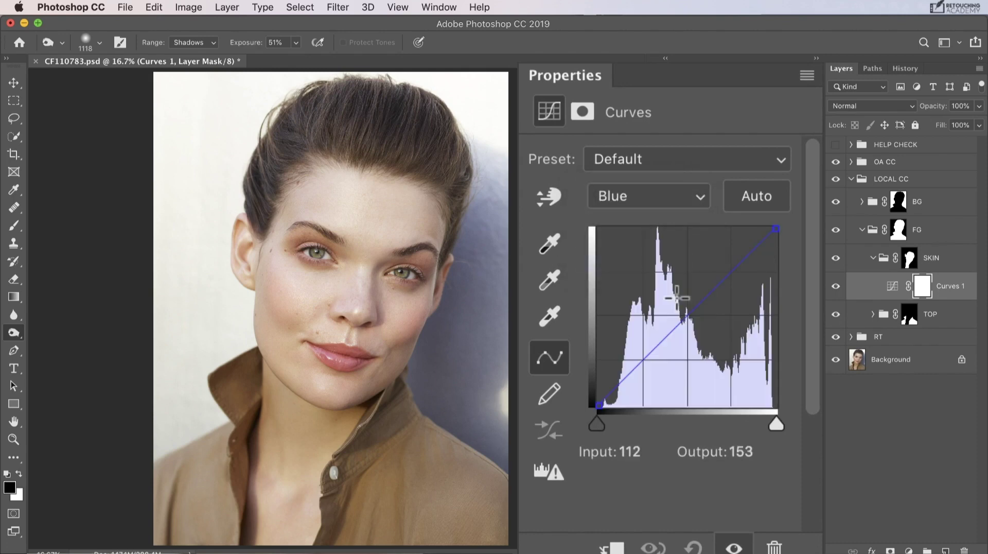
left_click_drag(680, 319, 679, 323)
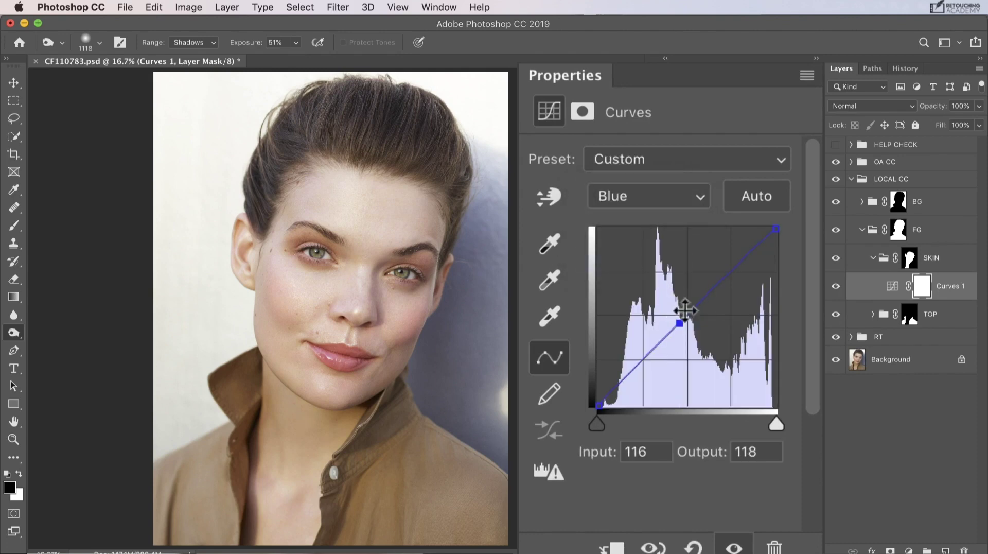
- Lower the Green curve midpoint to input 122, output 116, and invert the Curves layer mask to black
left_click(647, 206)
left_click(652, 172)
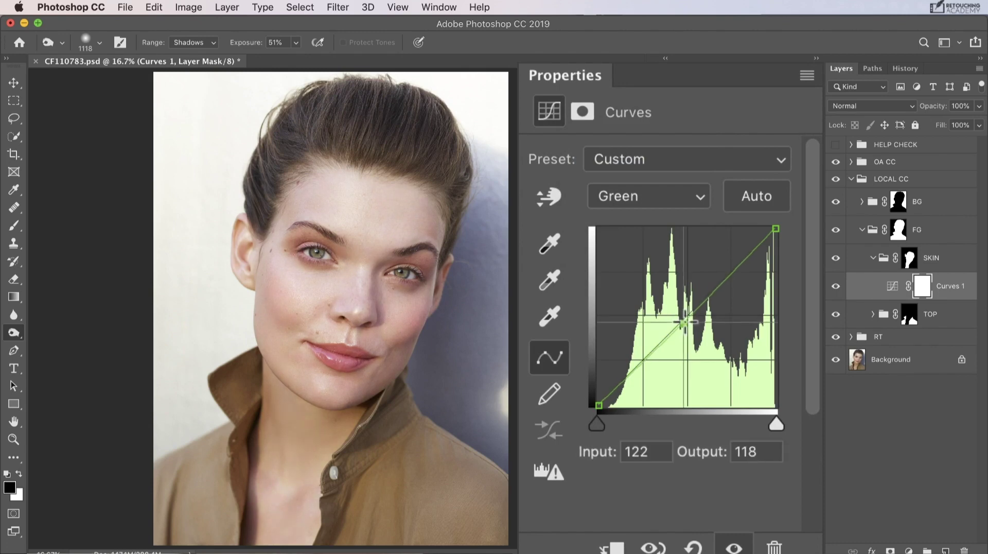
left_click(683, 324)
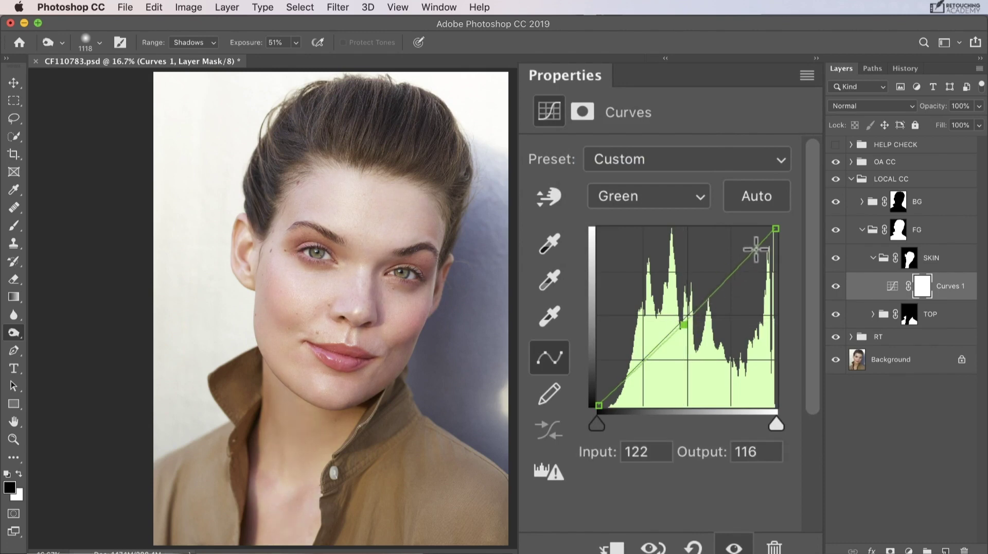
key("super+i")
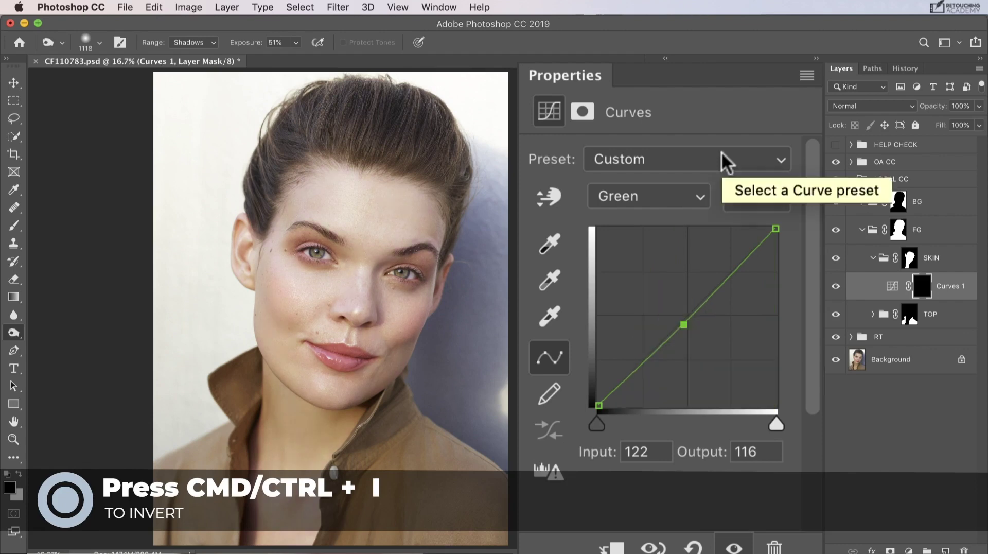
- Paint the Curves mask over the neck with a large soft white brush at 1% flow and 0% hardness
left_click(16, 225)
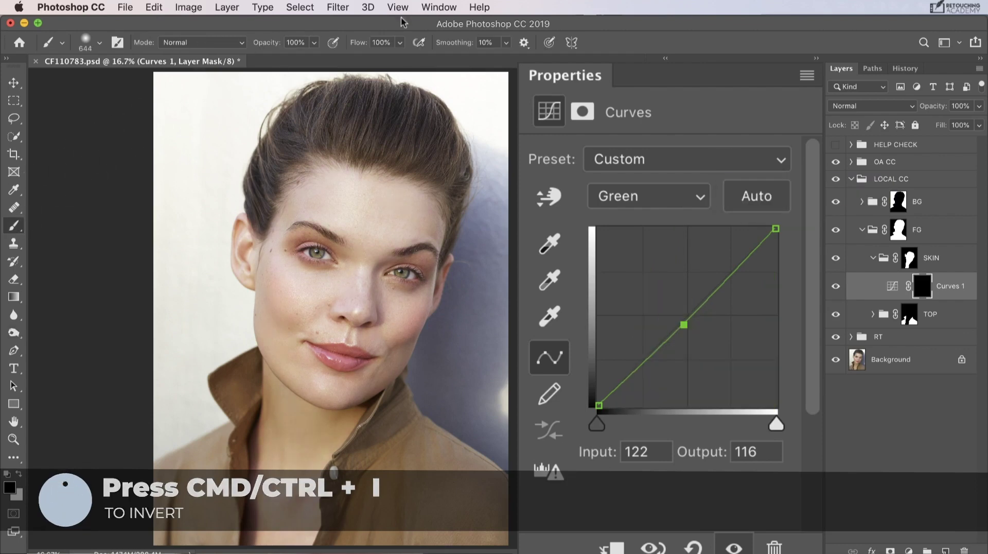
left_click_drag(399, 59, 338, 63)
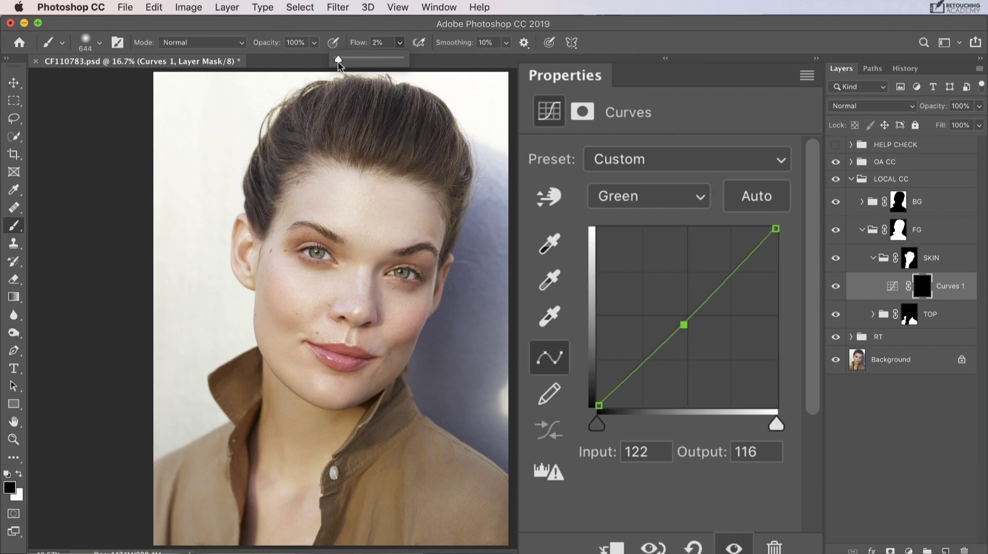
left_click_drag(292, 409, 322, 411)
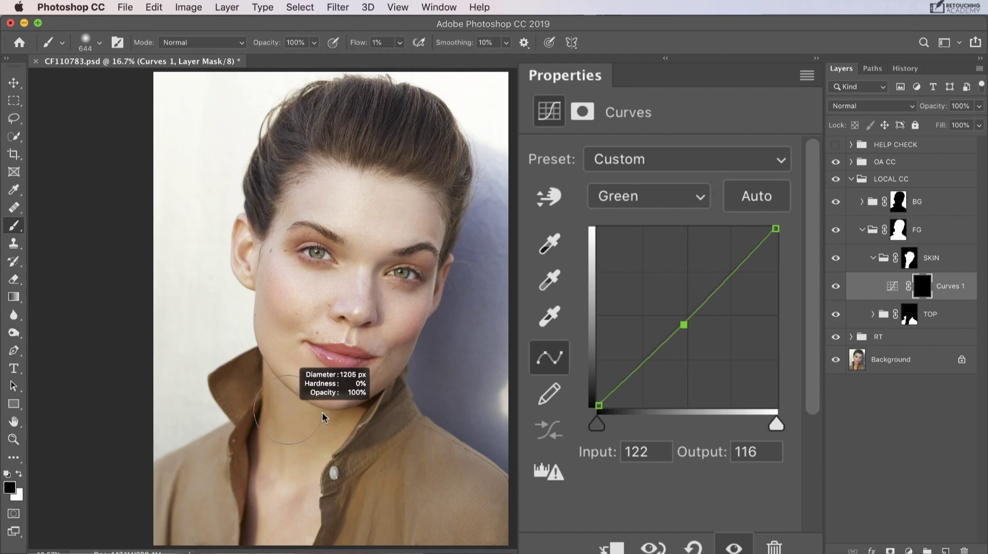
key("x")
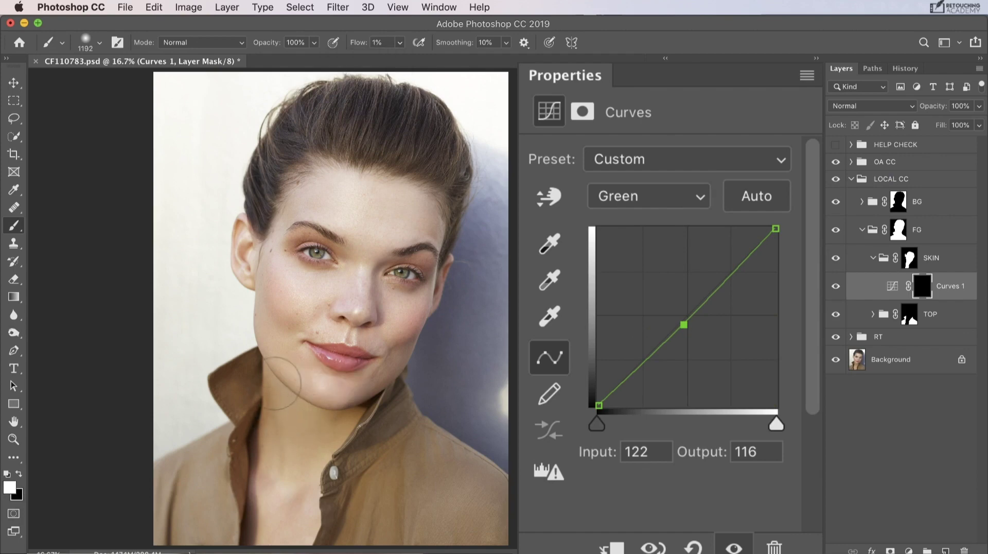
left_click_drag(287, 423, 268, 443)
- Raise the Blue curve midpoint of the skin Curves layer to input 112, output 130
left_click(626, 195)
left_click(626, 214)
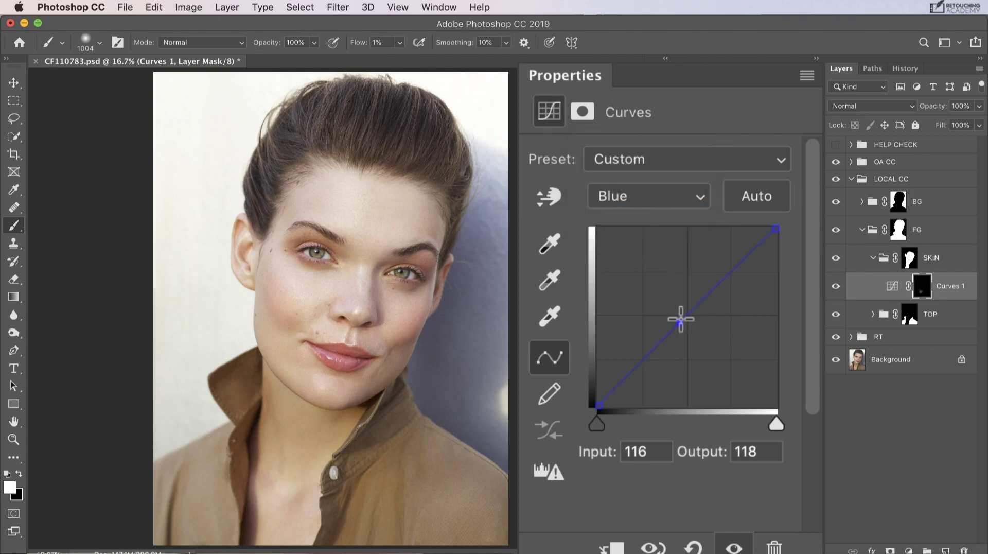
left_click_drag(680, 320, 677, 314)
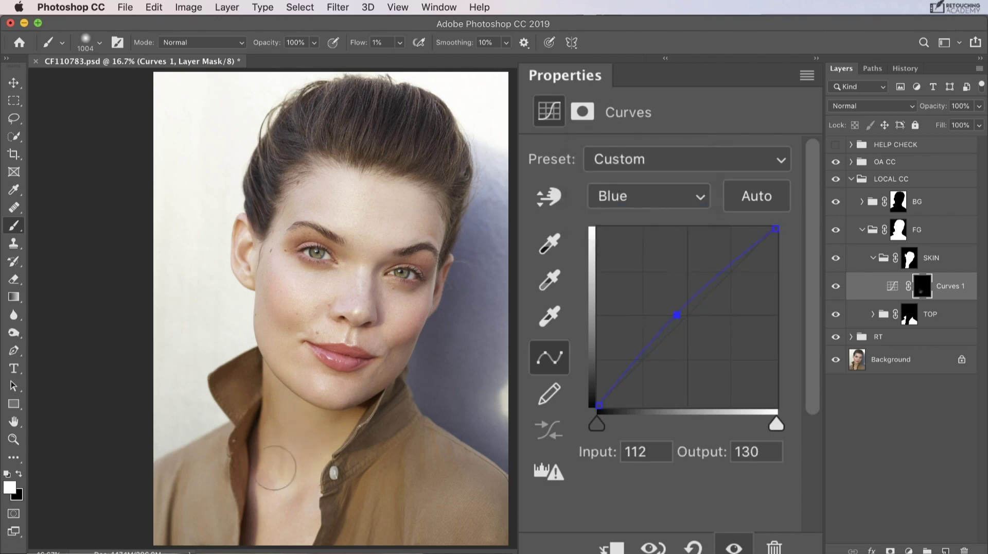
- Paint more white on the Curves mask over the neck and under the chin, toggling the layer to compare the result
left_click_drag(360, 427, 329, 427)
mouse_move(309, 418)
left_mouse_down()
mouse_move(291, 417)
mouse_move(304, 406)
left_mouse_up()
left_click_drag(316, 411, 339, 409)
left_click(836, 286)
left_click(836, 286)
left_click_drag(360, 412, 344, 413)
- Brighten the RGB curve with a midpoint at input 124, output 128, and toggle the Curves layer to compare
left_click(643, 195)
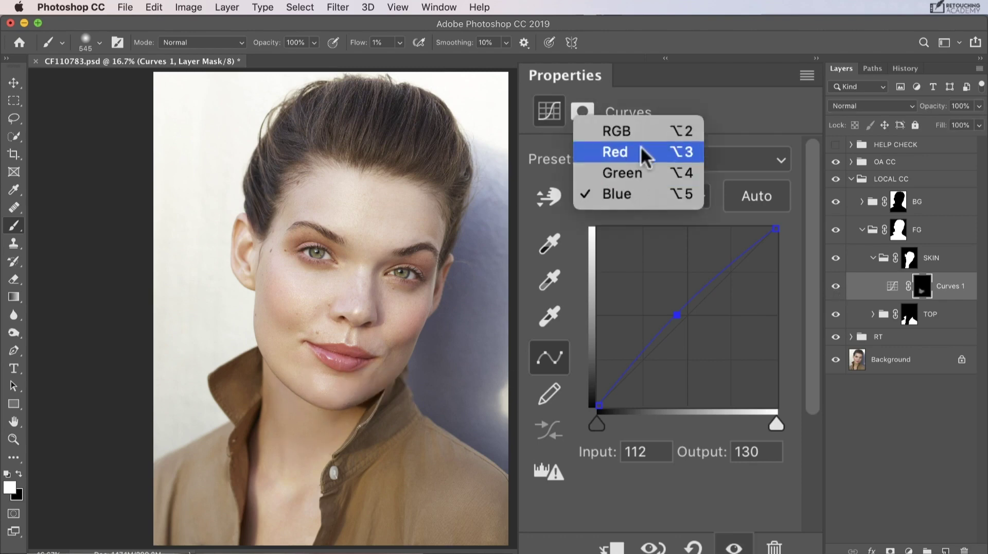
left_click(644, 129)
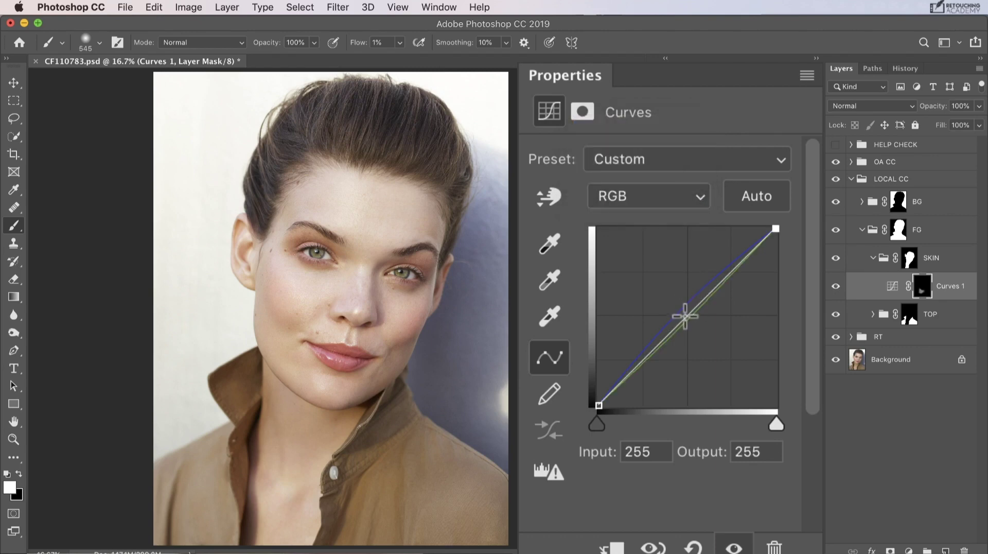
left_click(684, 316)
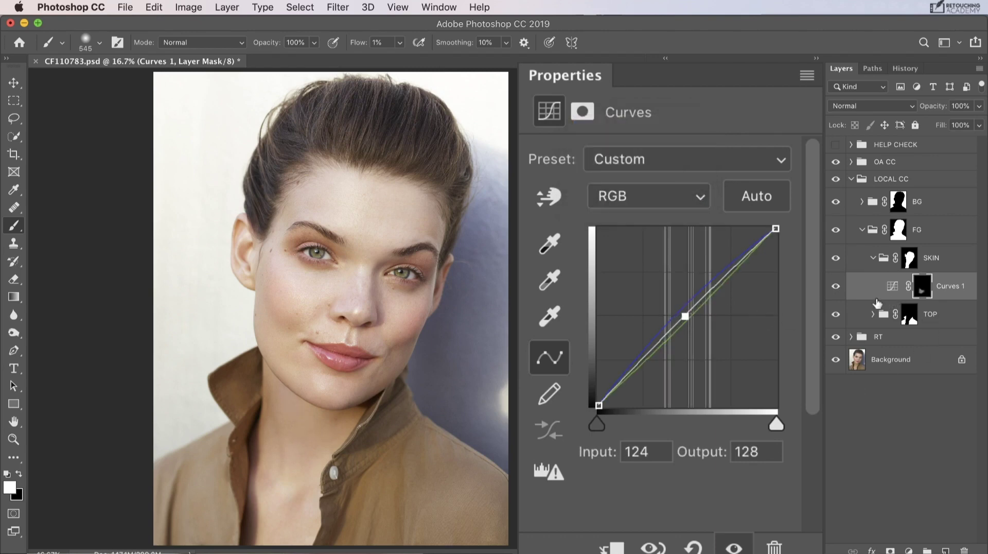
left_click(837, 288)
left_click(837, 289)
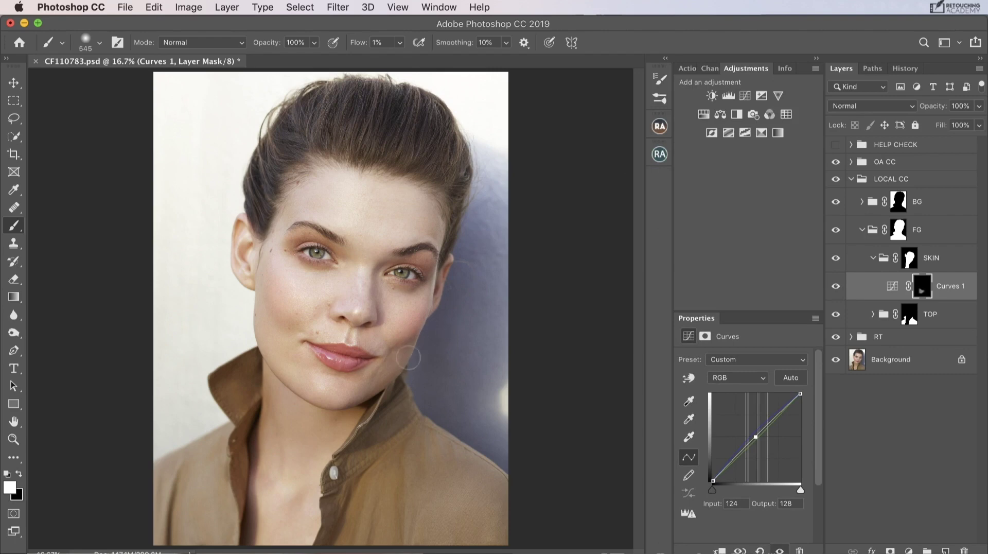
- Add a Hue/Saturation layer in the SKIN group, shift the Reds hue to +180 and narrow the range's upper falloff to 27°
left_click(703, 116)
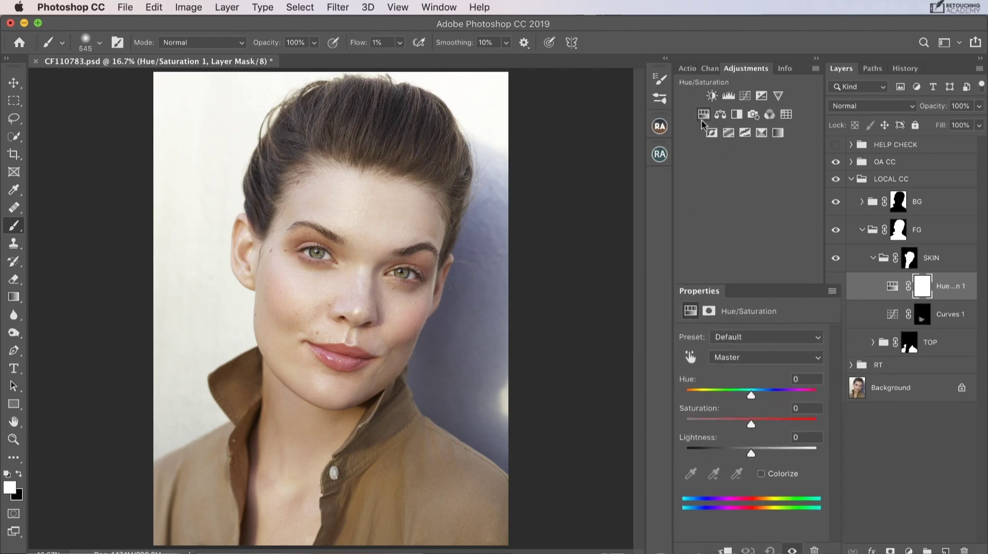
left_click(818, 190)
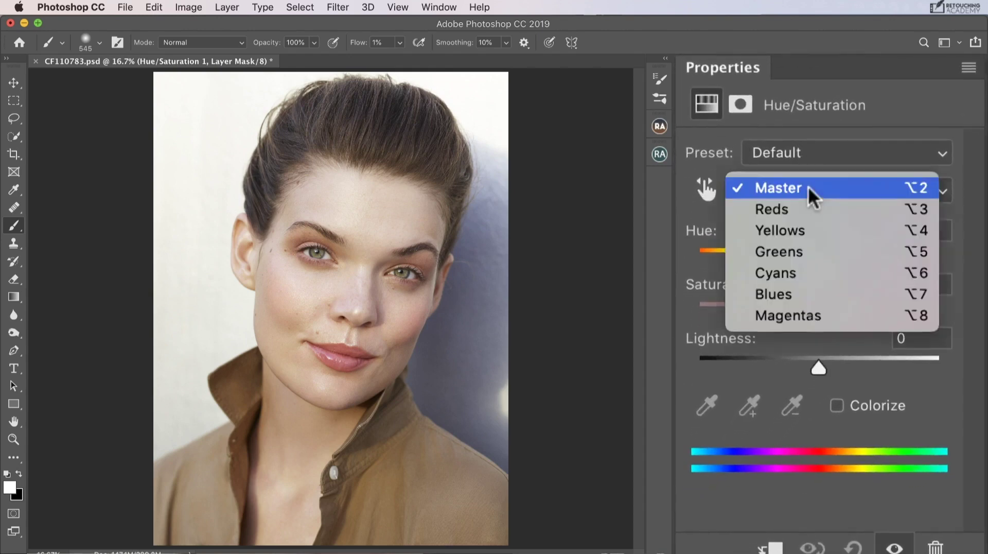
left_click(807, 212)
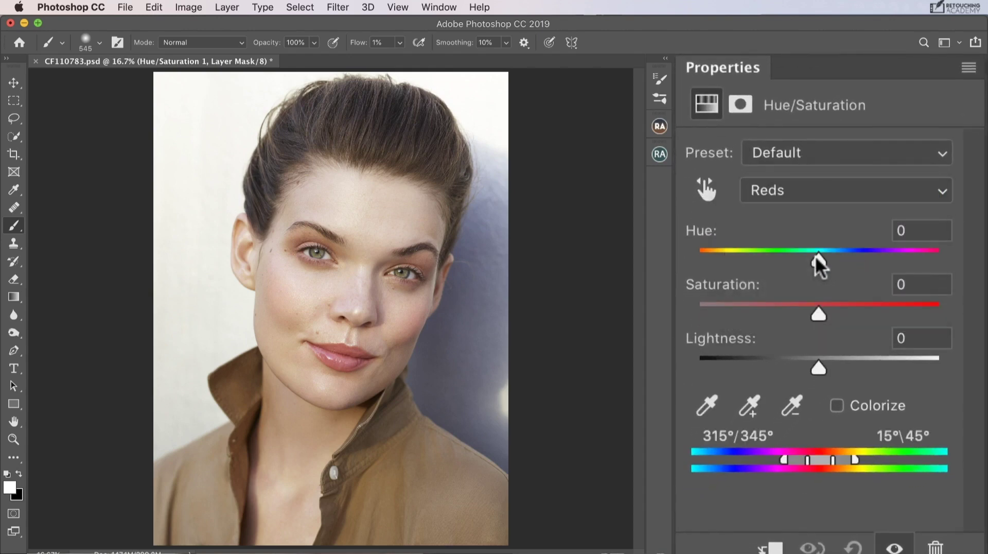
left_click_drag(816, 262, 970, 265)
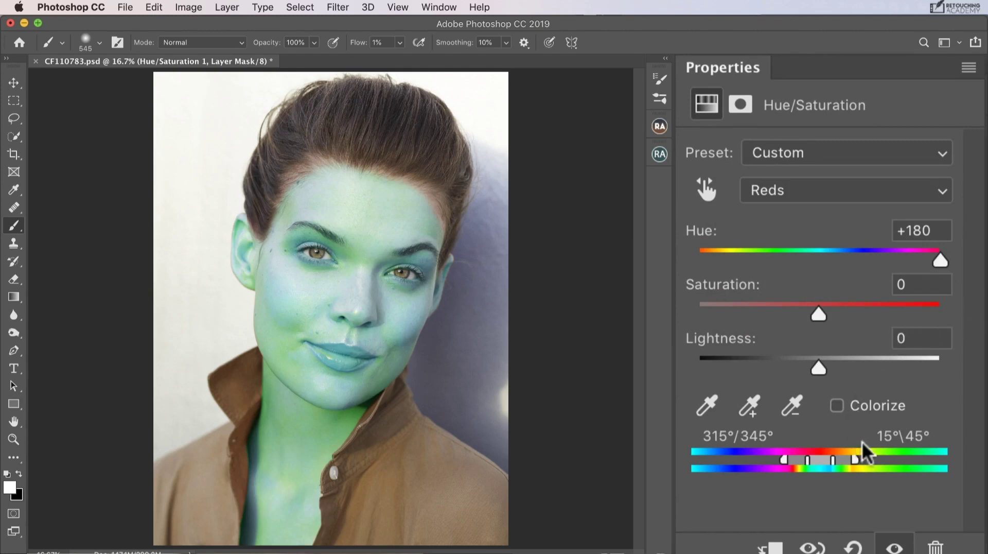
left_click_drag(853, 459, 839, 463)
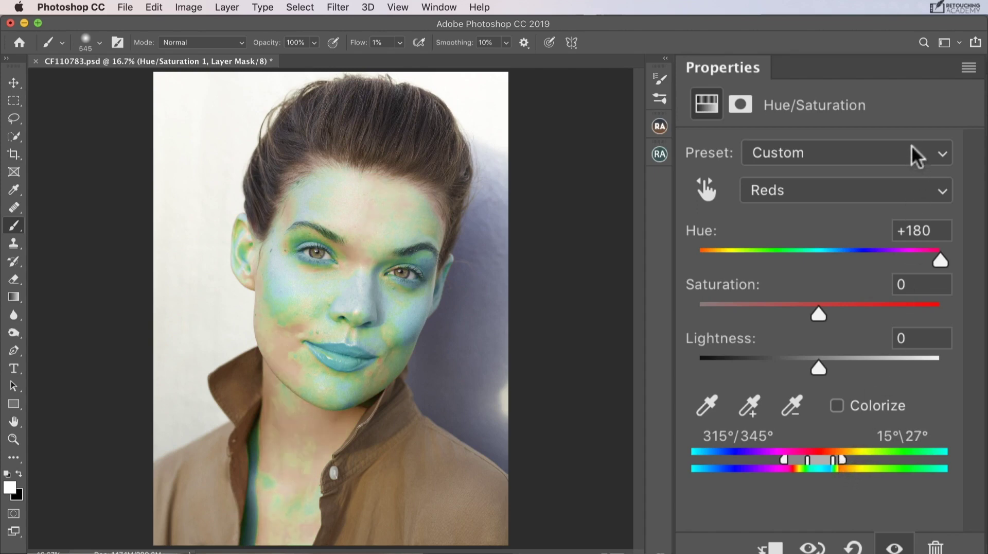
- Set the Reds hue to +5 and toggle the Hue/Saturation layer to compare the skin colour
left_click_drag(938, 263, 782, 336)
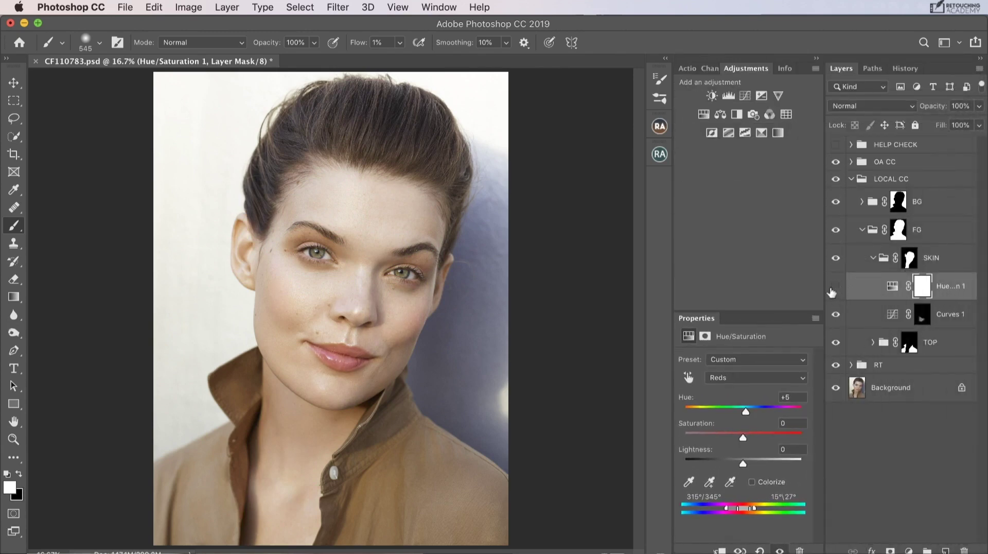
left_click(834, 286)
left_click(829, 290)
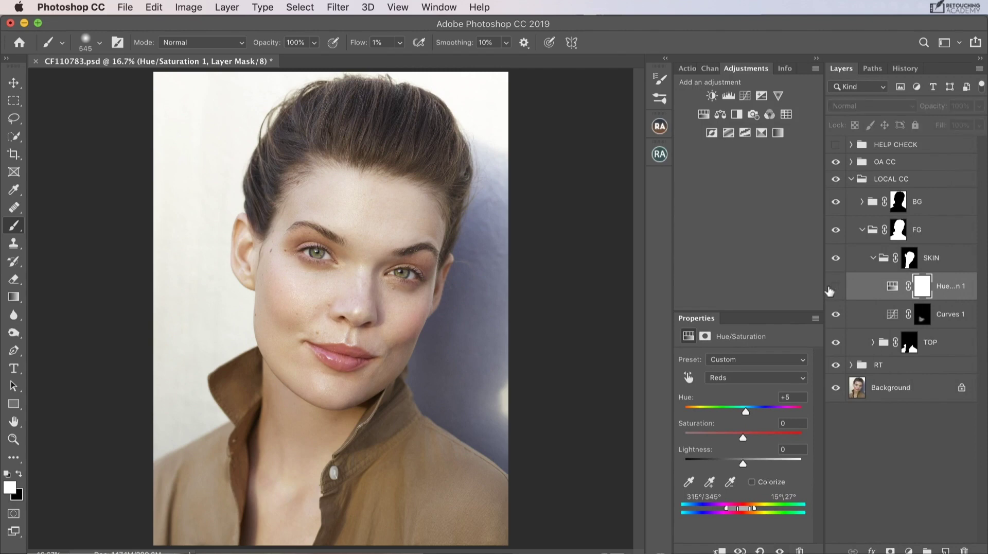
left_click(829, 289)
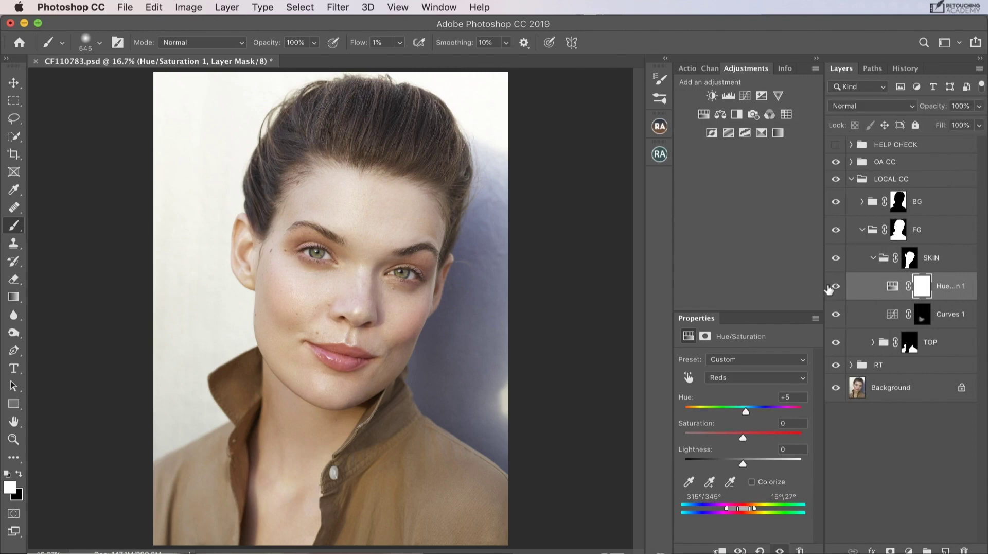
left_click(833, 288)
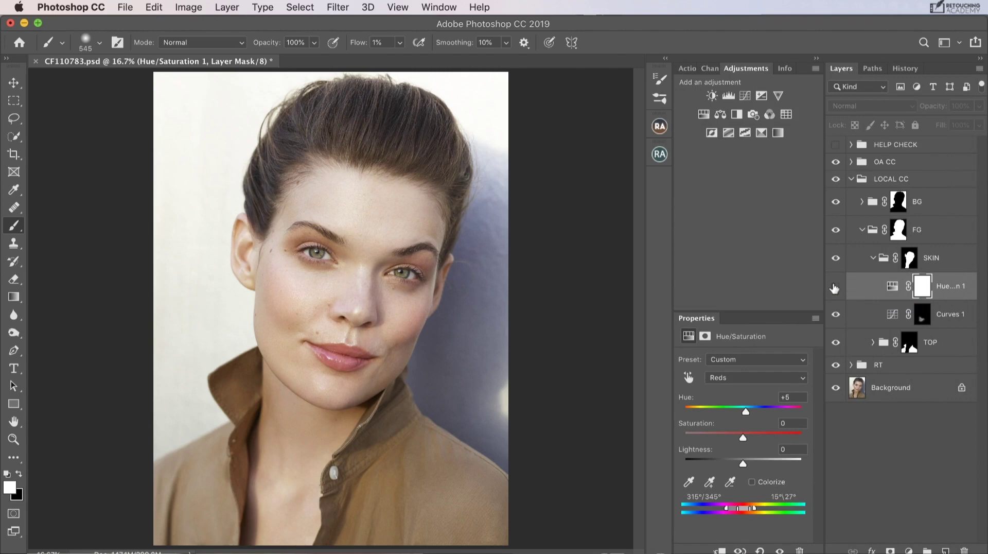
left_click(834, 289)
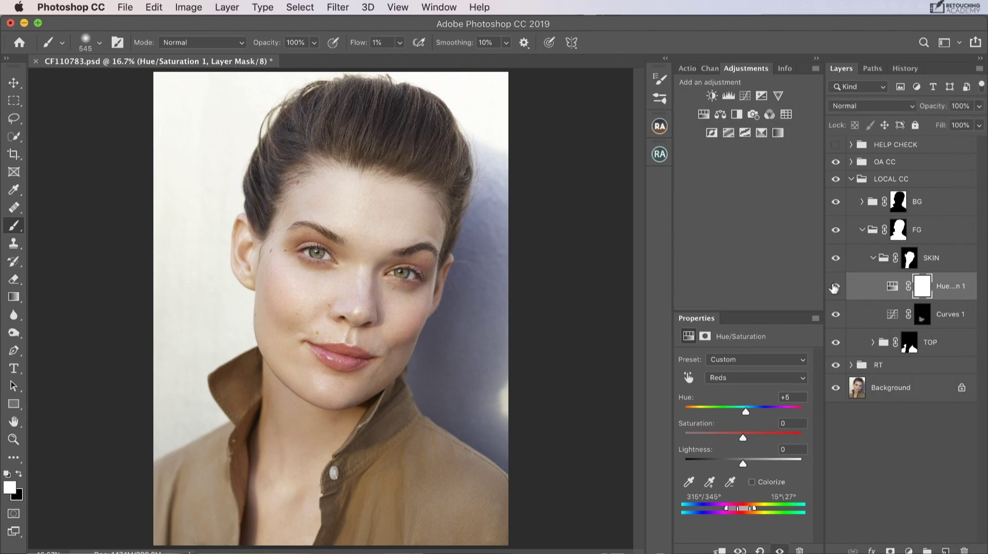
- Rename the skin Curves layer NECK and the Hue/Saturation layer REDS
double_click(948, 315)
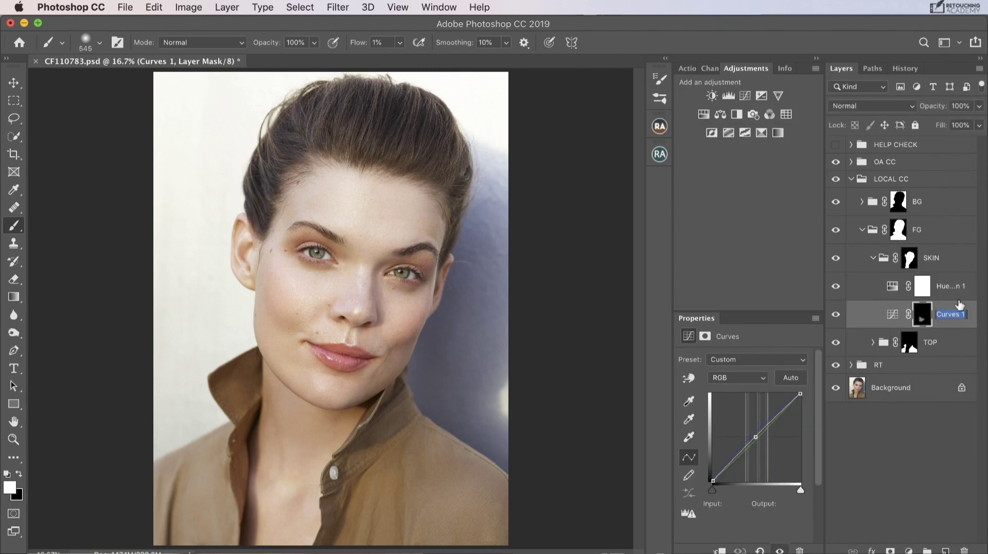
type("NECK")
key("shift+Tab")
type("RE")
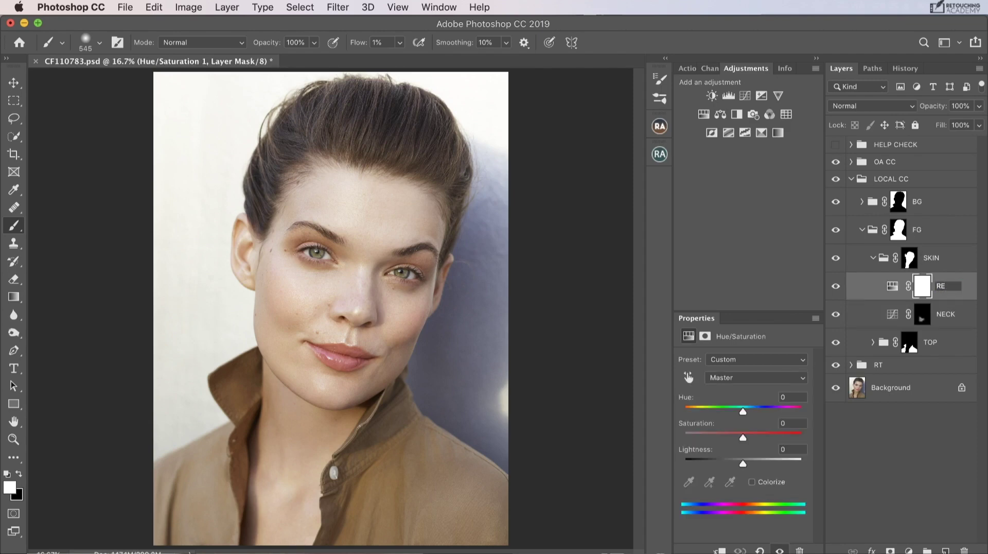
type("DS")
key("Return")
- Examine the effect of the REDS layer on the skin by toggling it and inspecting the face up close
left_click(836, 287)
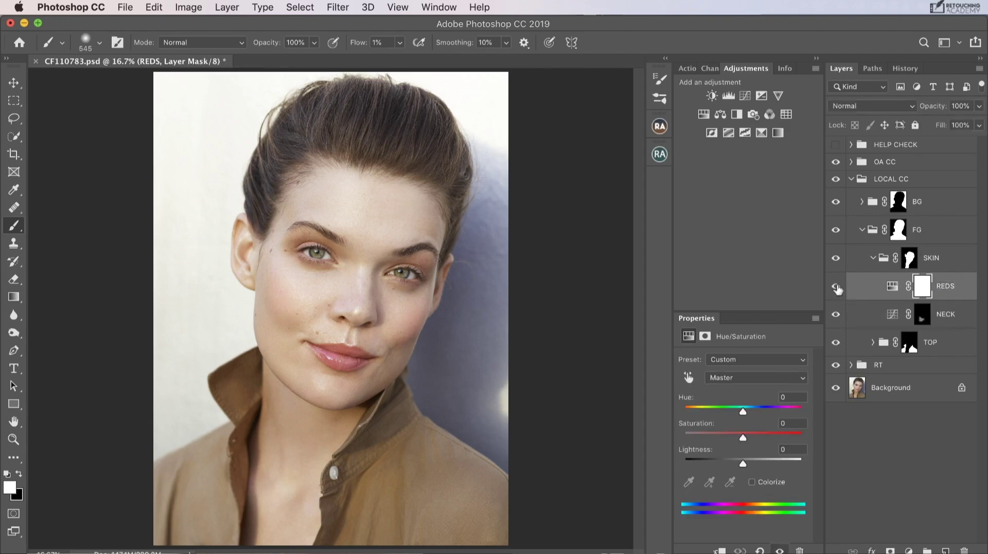
left_click(836, 287)
left_click(836, 287)
left_click(836, 287)
left_click(836, 287)
left_click(836, 287)
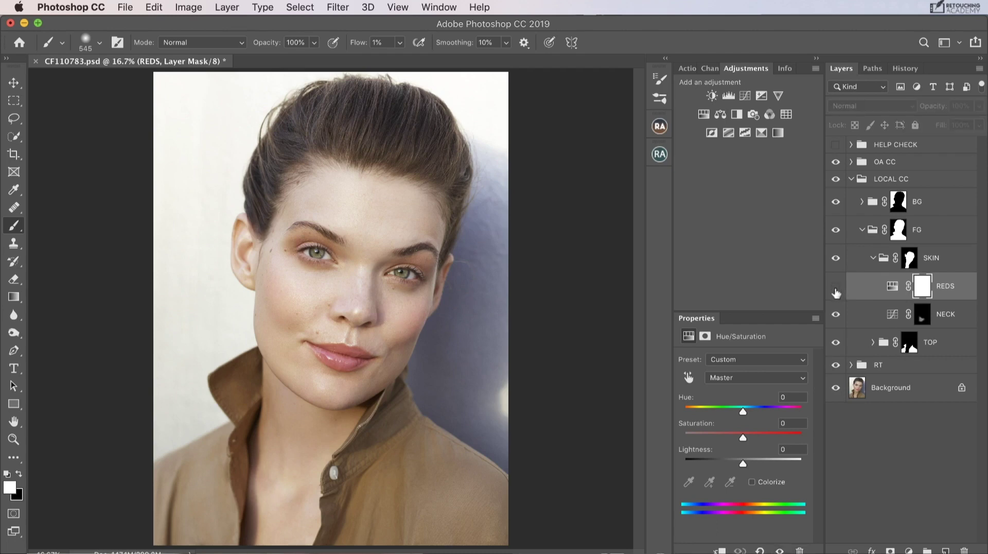
left_click(836, 287)
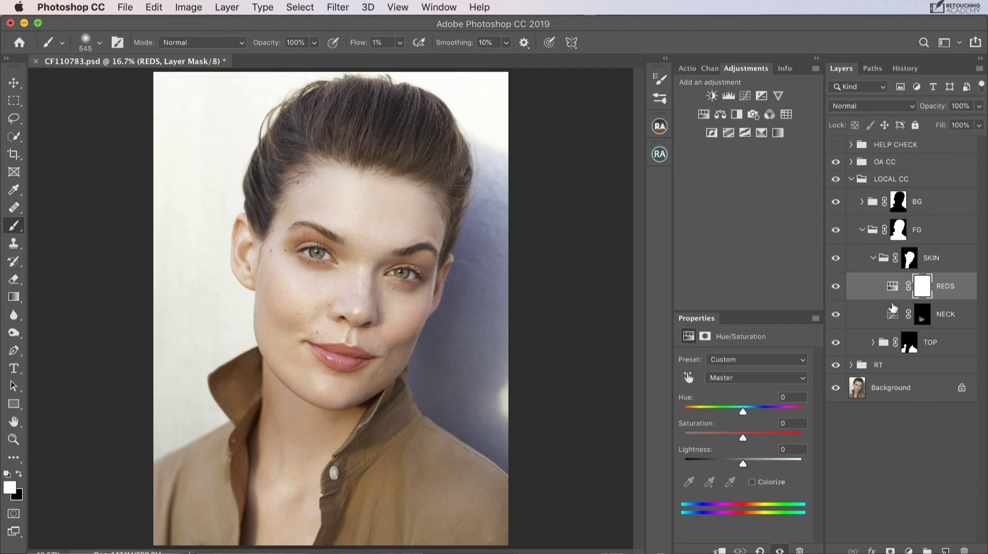
key("super+equal")
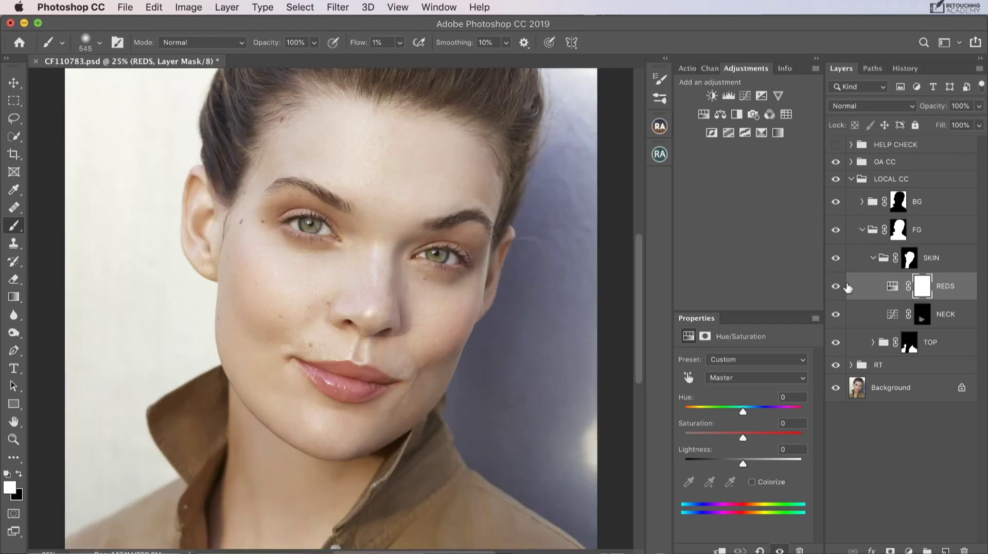
key("super+equal")
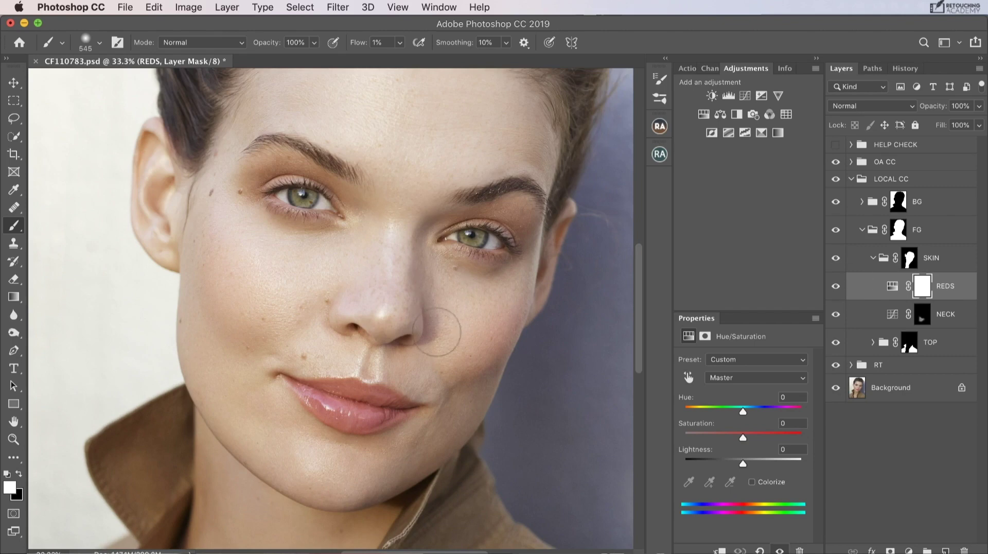
key("super+minus")
key("super+minus")
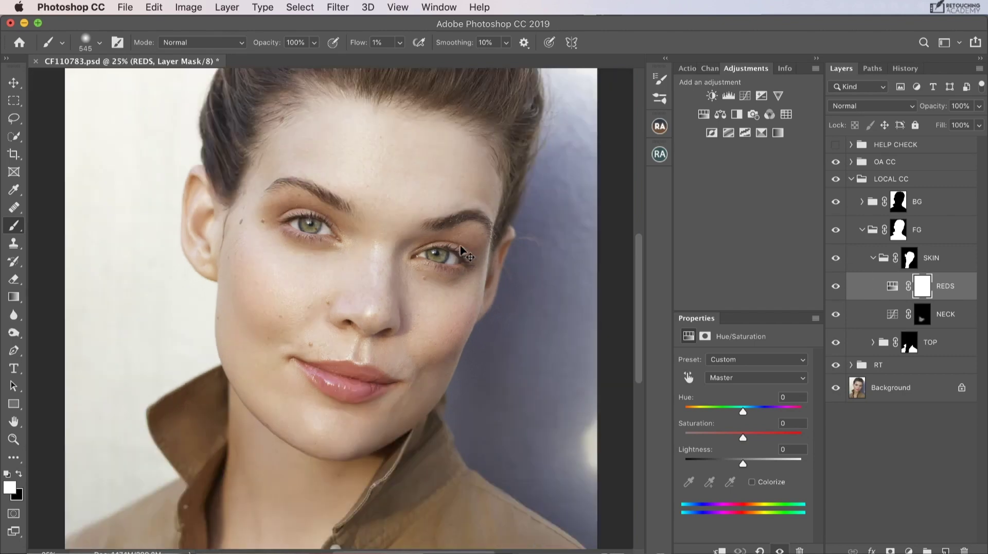
- Add a Curves layer above REDS and lower its Blue curve midpoint to input 122, output 102
left_click(744, 96)
left_click(736, 378)
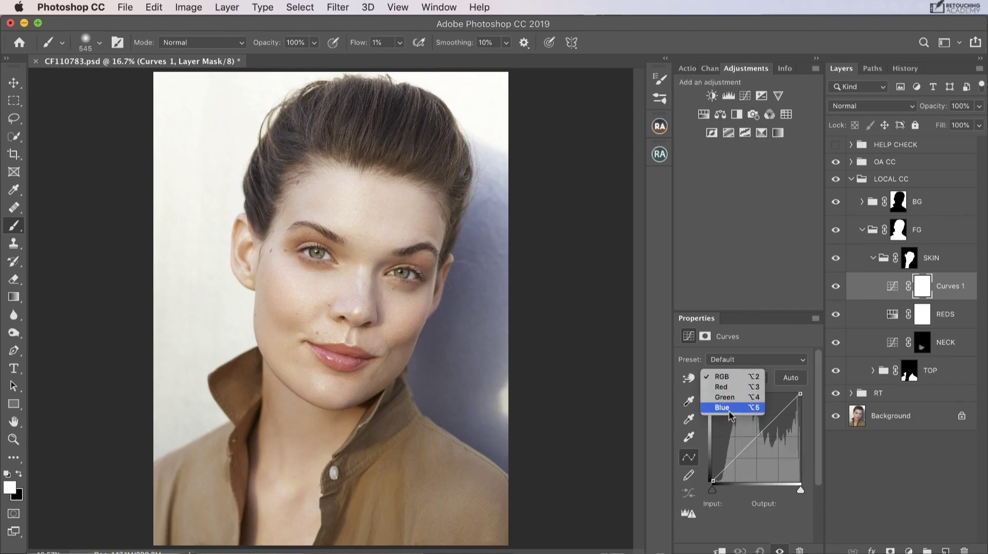
left_click(734, 415)
left_click_drag(753, 440, 754, 445)
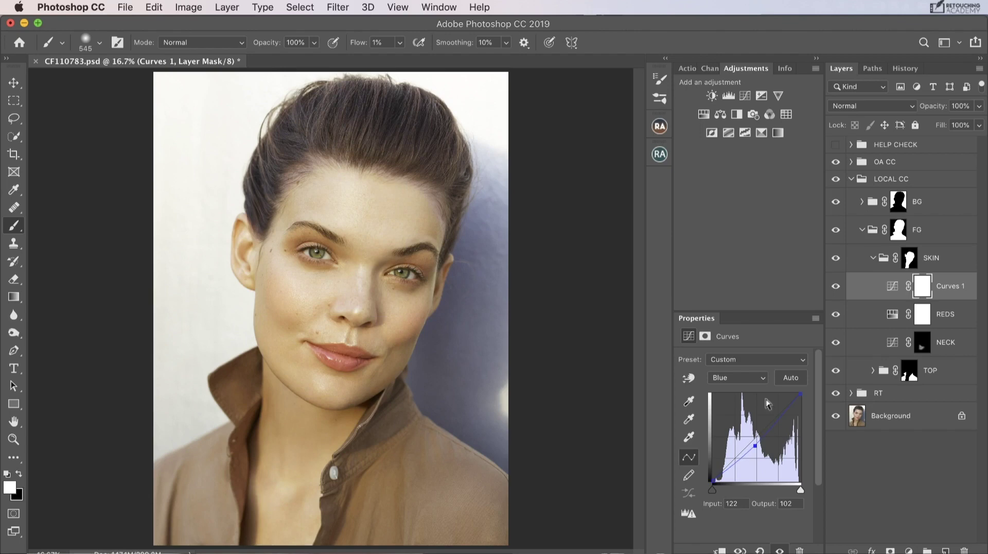
- Raise the Red curve midpoint of the new Curves layer to input 120, output 130
left_click(746, 379)
left_click(744, 368)
left_click(745, 376)
left_click(747, 362)
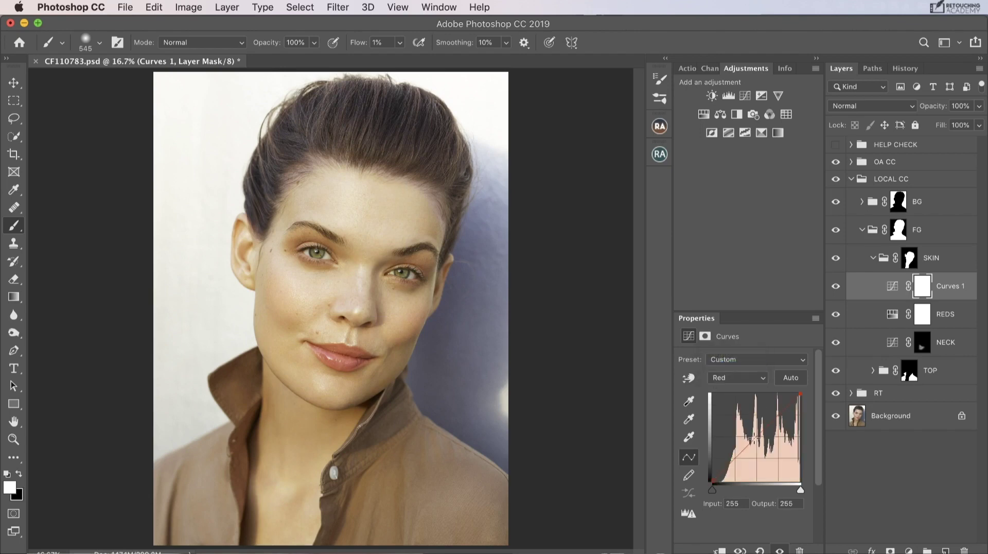
left_click(753, 438)
left_click_drag(755, 436, 754, 435)
- Invert the Curves mask to black and paint white over the nose with a smaller soft brush at 1% flow
key("super+i")
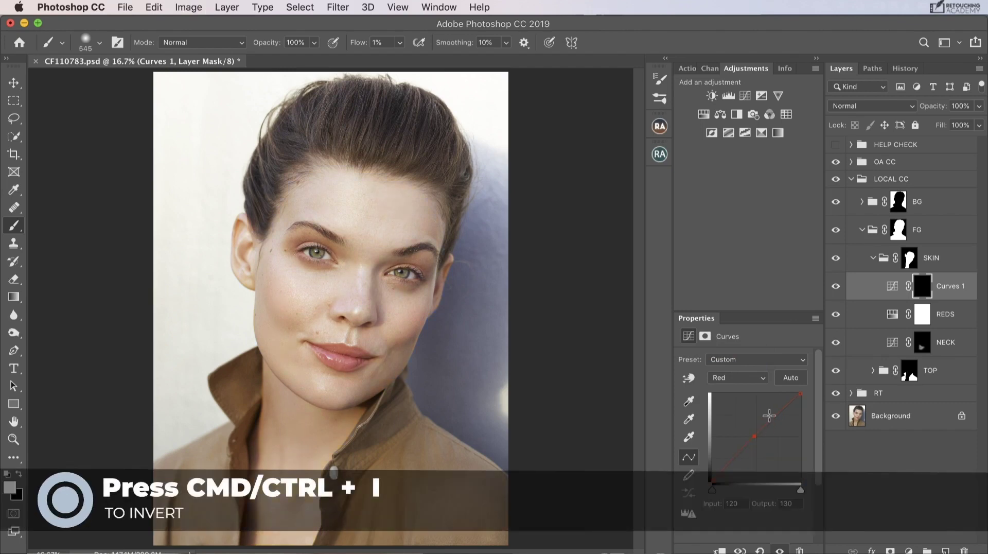
key("super+plus")
mouse_move(369, 276)
left_mouse_down()
mouse_move(324, 289)
mouse_move(308, 280)
mouse_move(309, 298)
mouse_move(297, 294)
mouse_move(300, 324)
mouse_move(335, 269)
left_mouse_up()
key("bracketleft")
key("bracketleft")
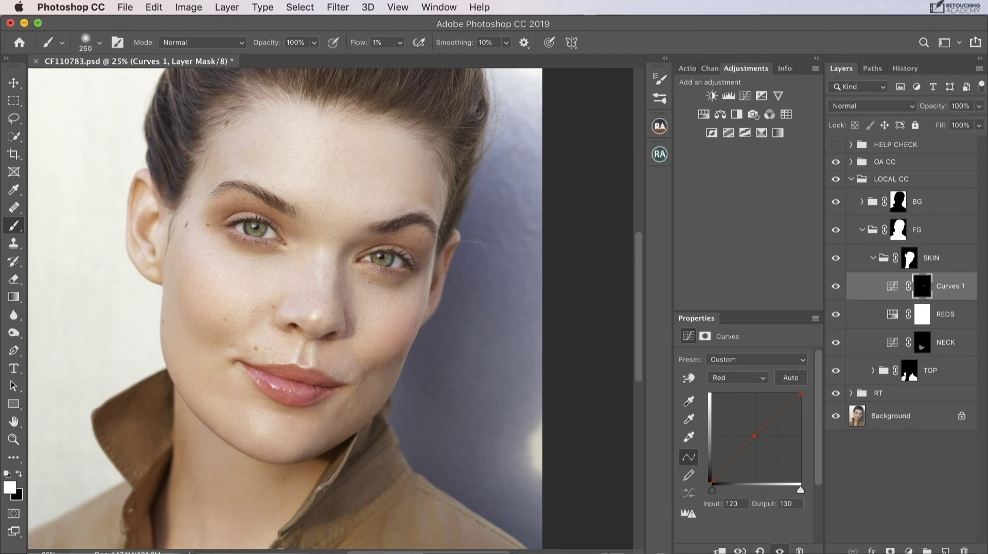
left_click_drag(353, 332, 346, 332)
key("super+minus")
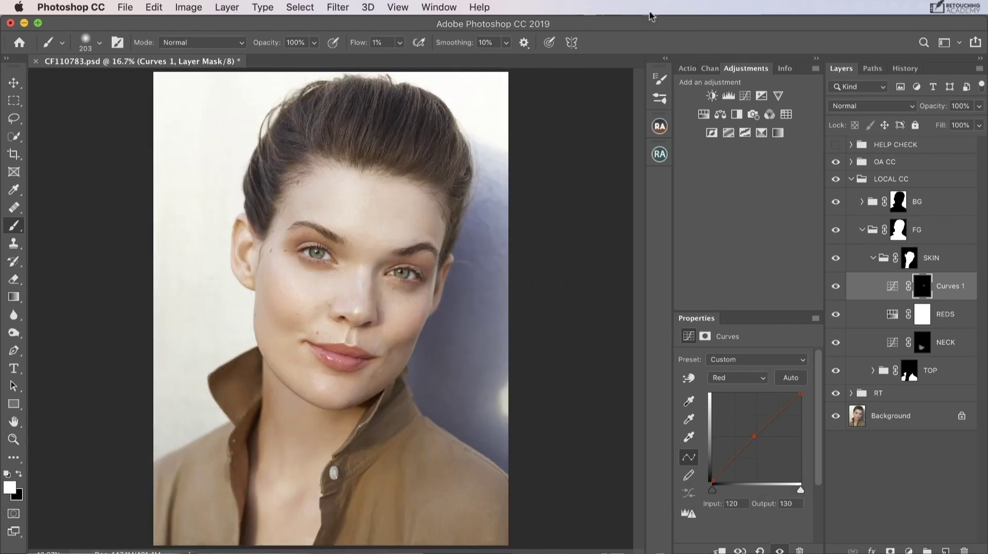
- Toggle the nose Curves layer to compare the correction and rename it NOSE
left_click(835, 288)
left_click(836, 288)
double_click(960, 285)
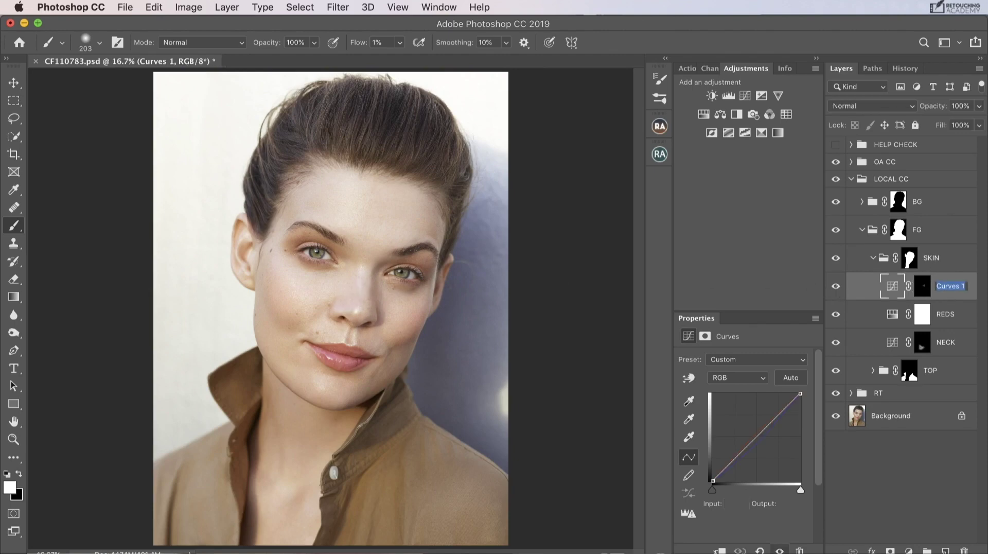
type("NOSE")
key("Return")
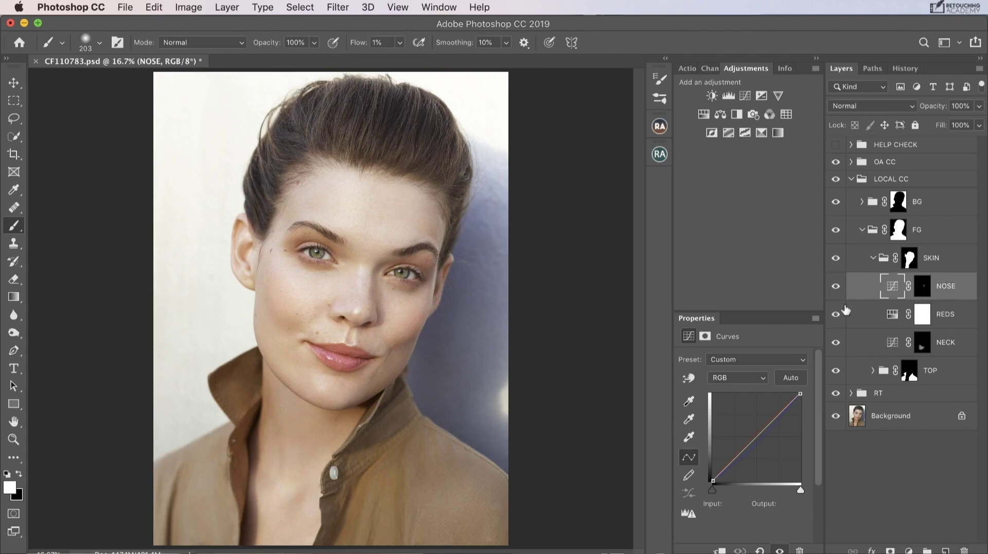
- Collapse the SKIN group, rename the Blue copy channel HAIR and load it as a selection
left_click(873, 258)
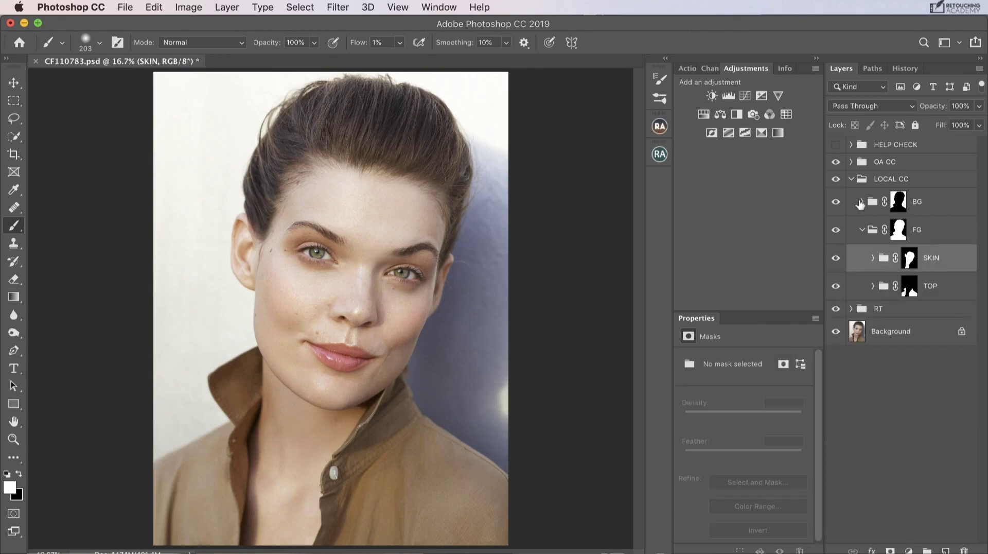
left_click(708, 68)
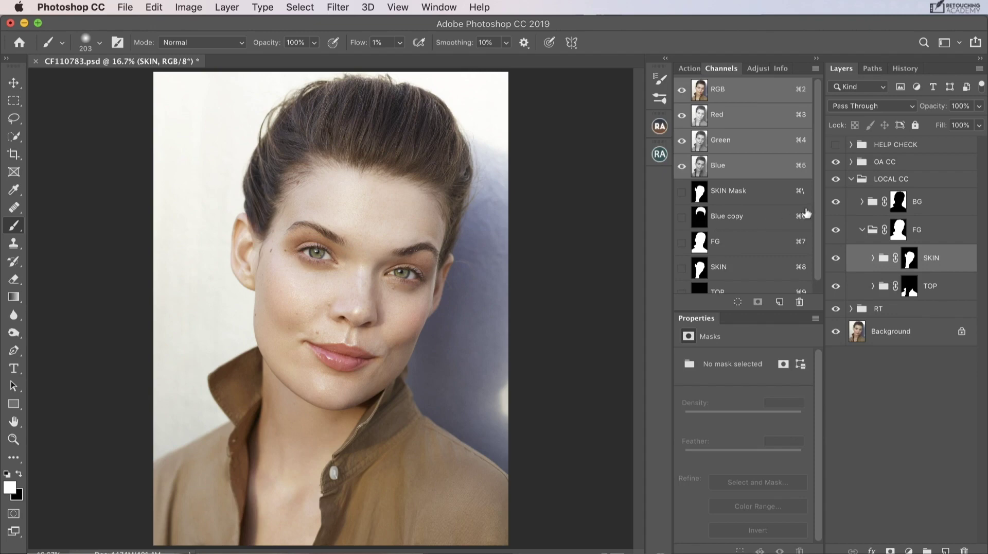
scroll(809, 269, "down", 1)
double_click(727, 205)
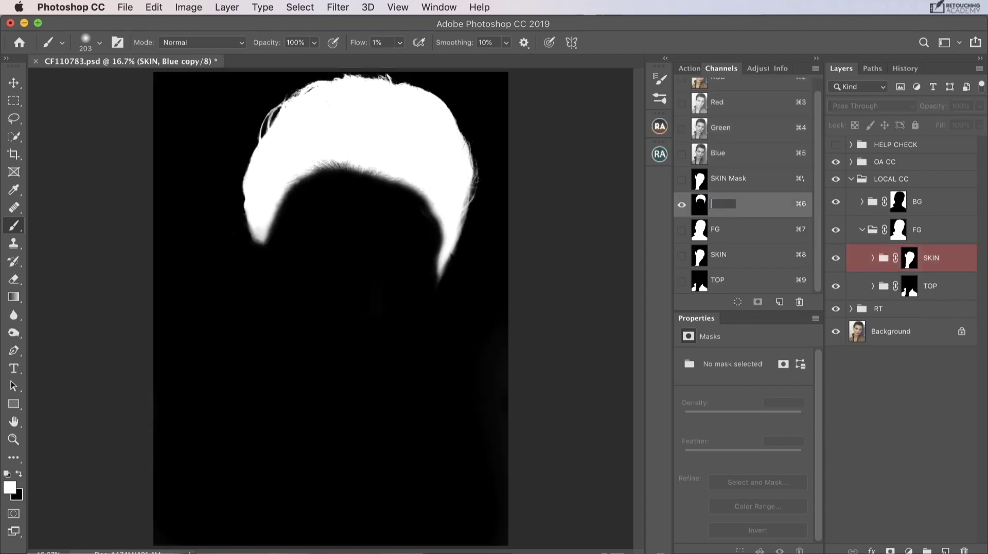
key("Return")
left_click(699, 205, "super")
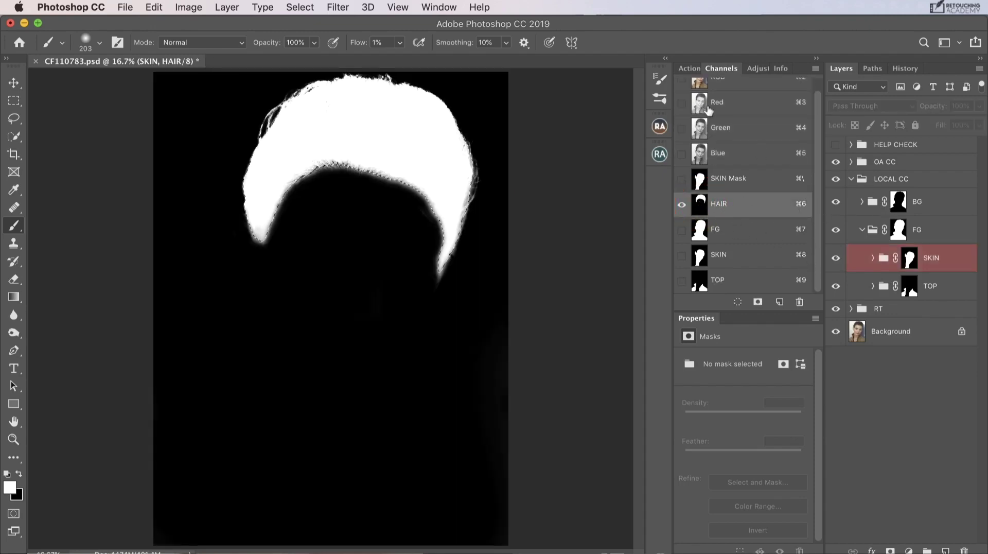
left_click(758, 68)
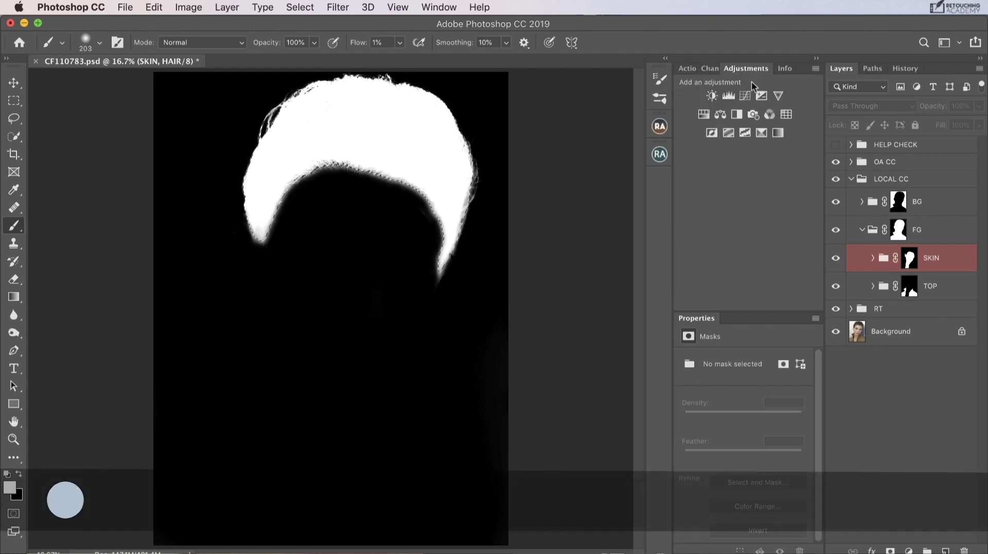
left_click(748, 94)
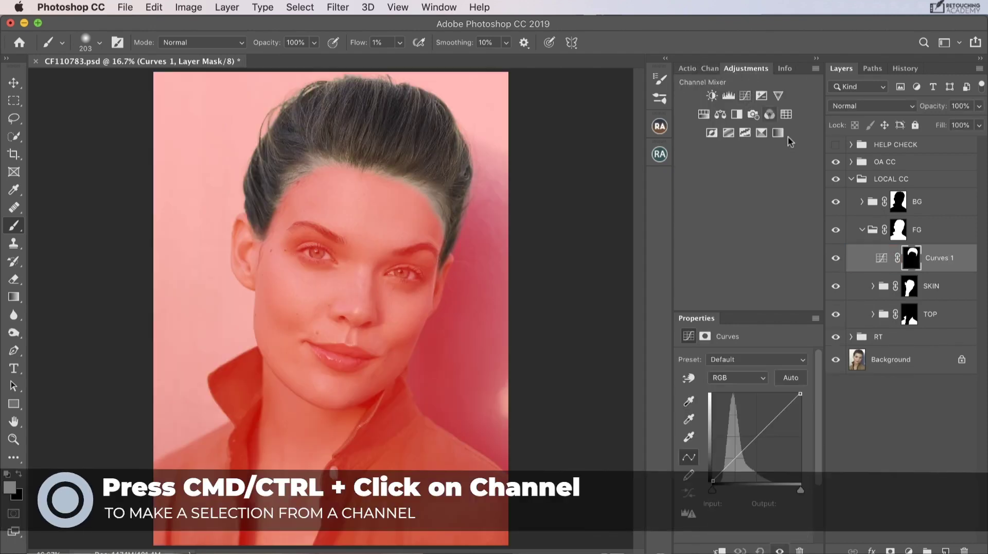
key("super+z")
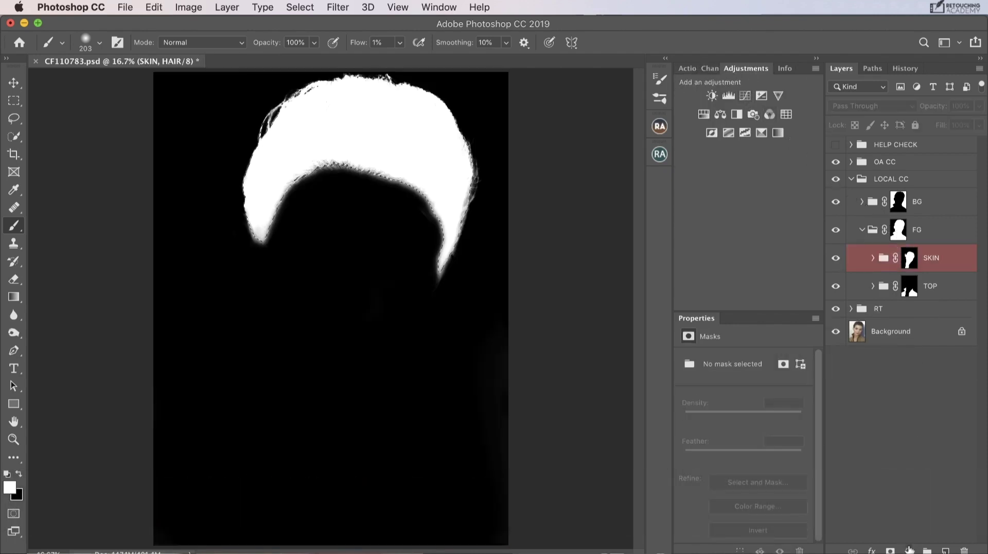
- Create a group above SKIN masked with the loaded hair selection and name it HAIR
left_click(927, 550)
left_click(889, 550)
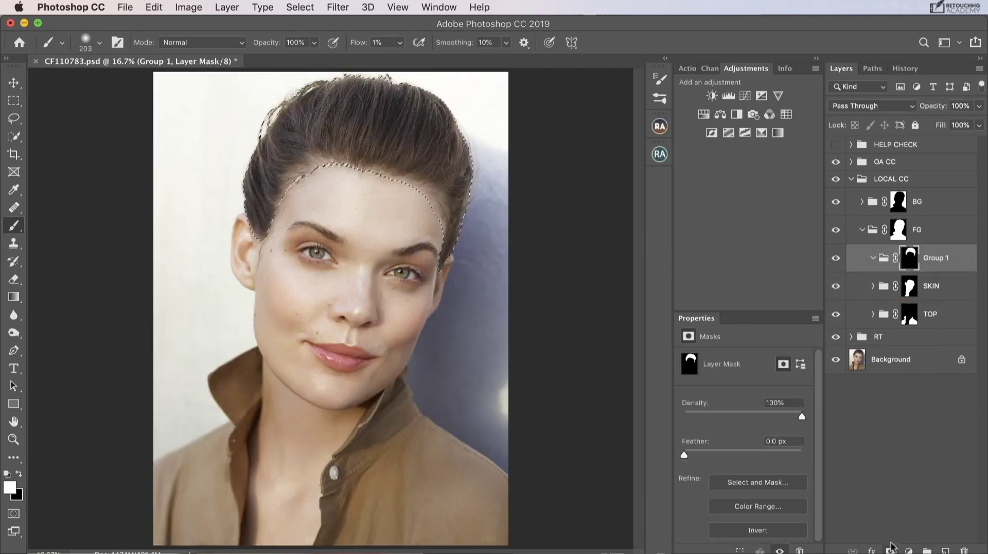
double_click(934, 257)
key("BackSpace")
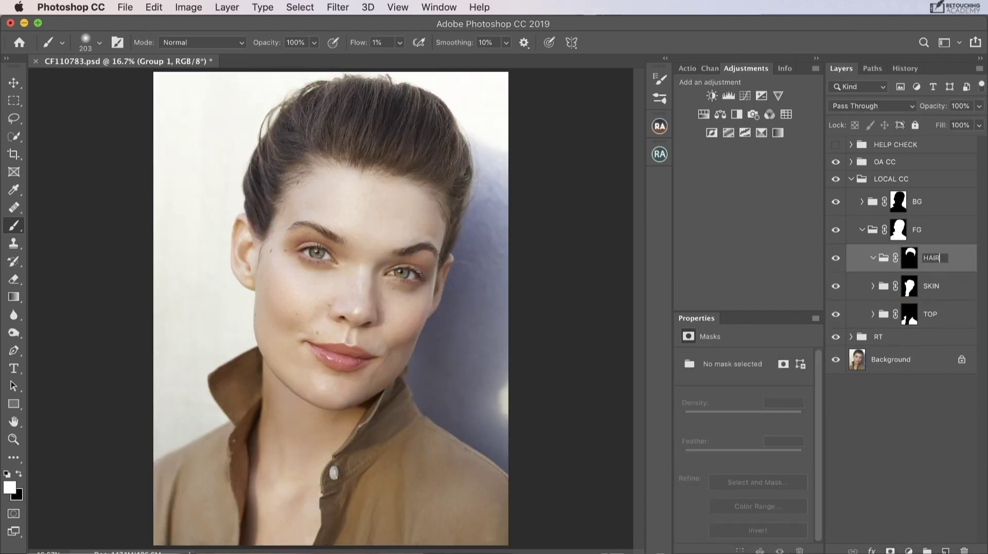
key("Return")
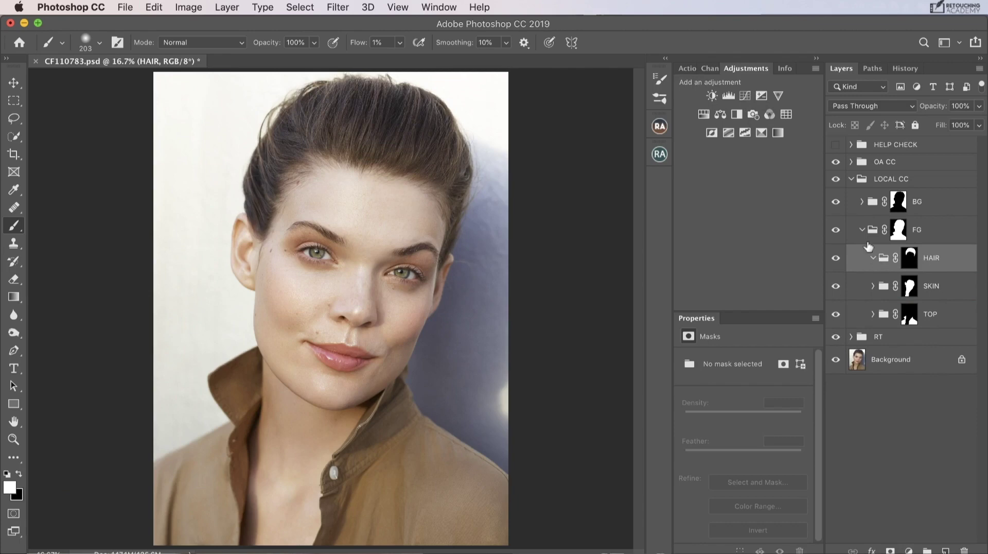
- Add a Curves layer in the HAIR group with RGB midpoint input 132, output 121, and toggle the collapsed group to compare
left_click(744, 96)
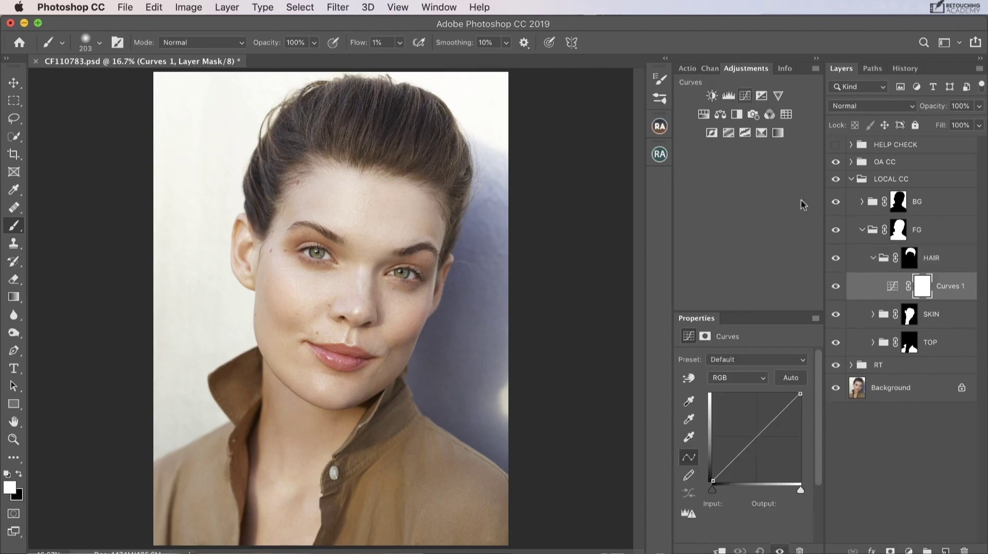
left_click(756, 435)
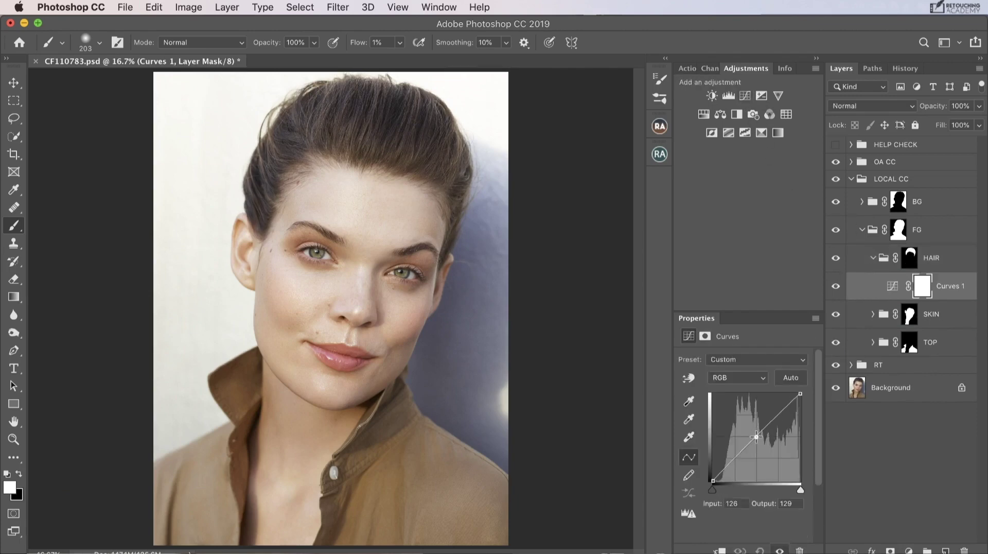
left_click_drag(755, 438, 758, 439)
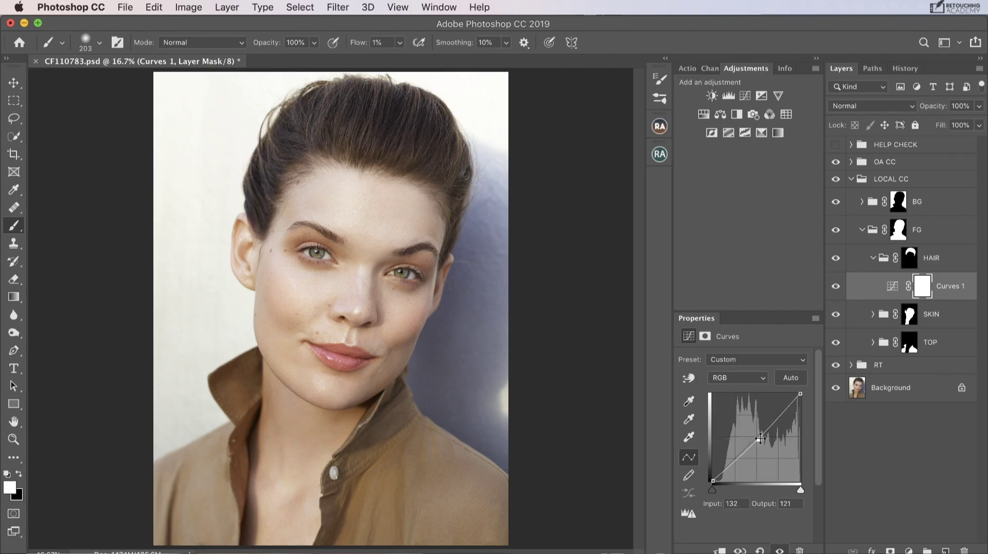
left_click(873, 257)
left_click(836, 257)
left_click(836, 258)
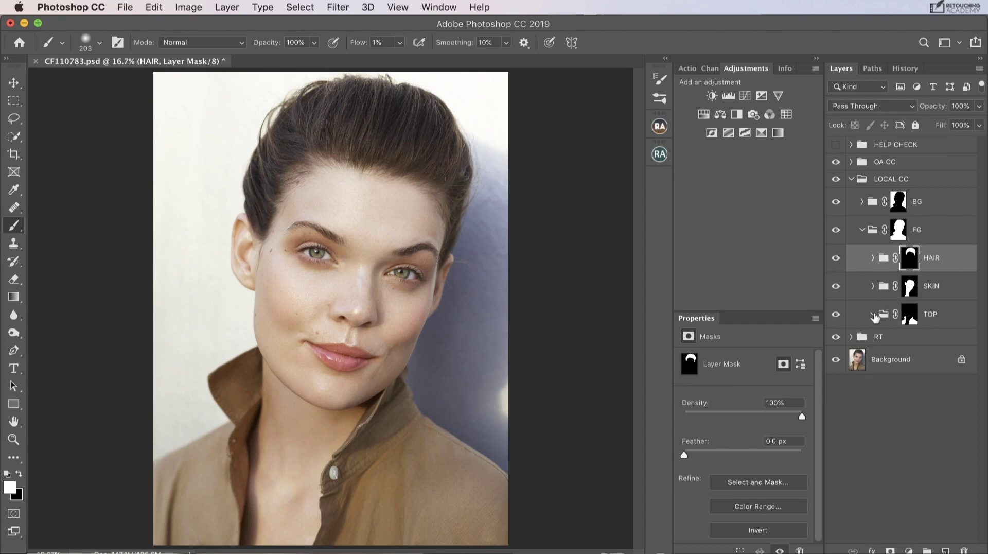
- Add a Curves layer in the TOP group with the Green curve midpoint at input 114, output 112
left_click(932, 315)
left_click(745, 96)
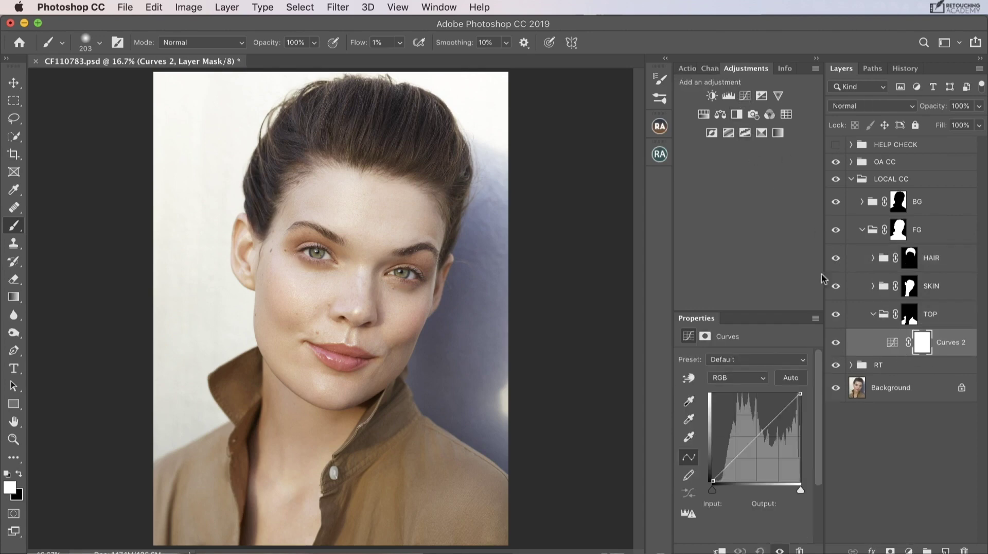
left_click(751, 379)
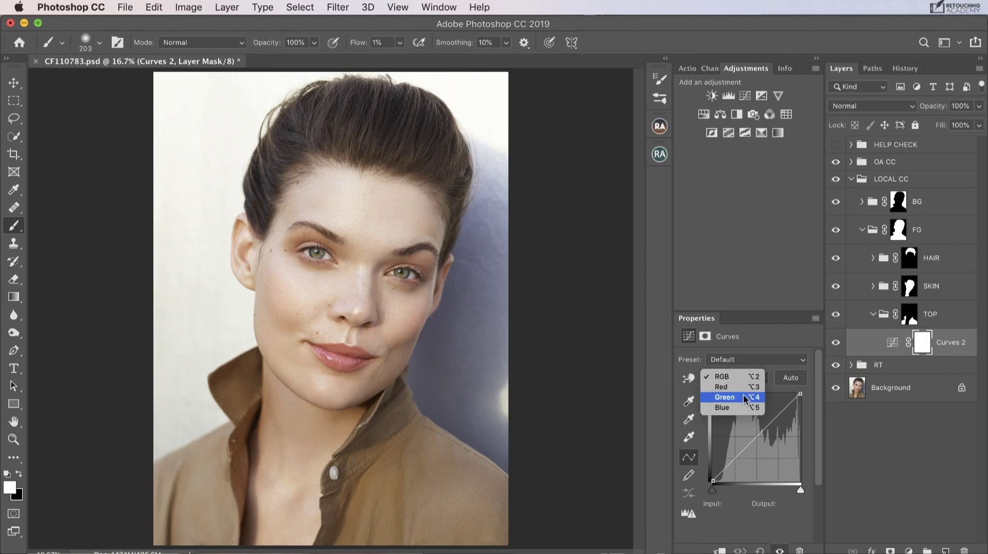
left_click(744, 397)
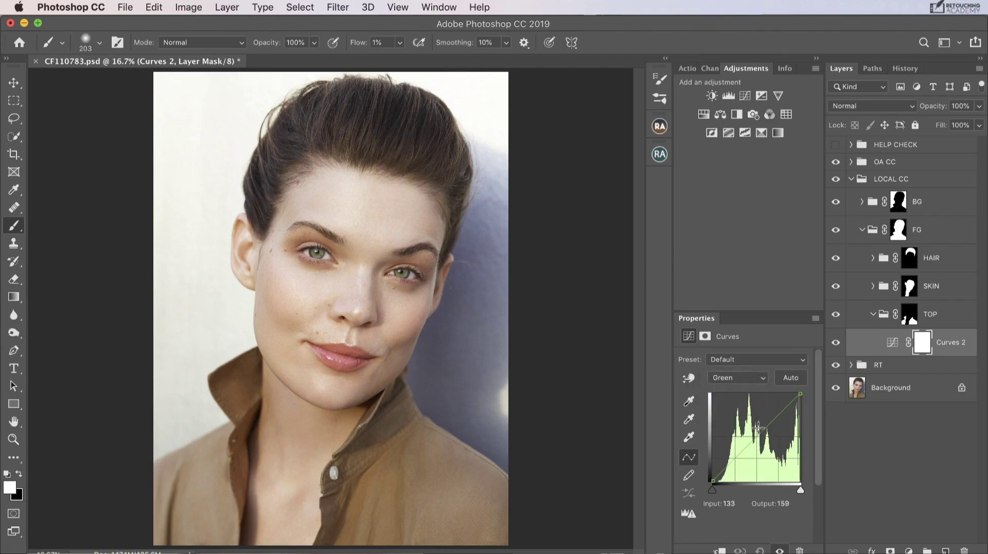
left_click_drag(751, 443, 752, 442)
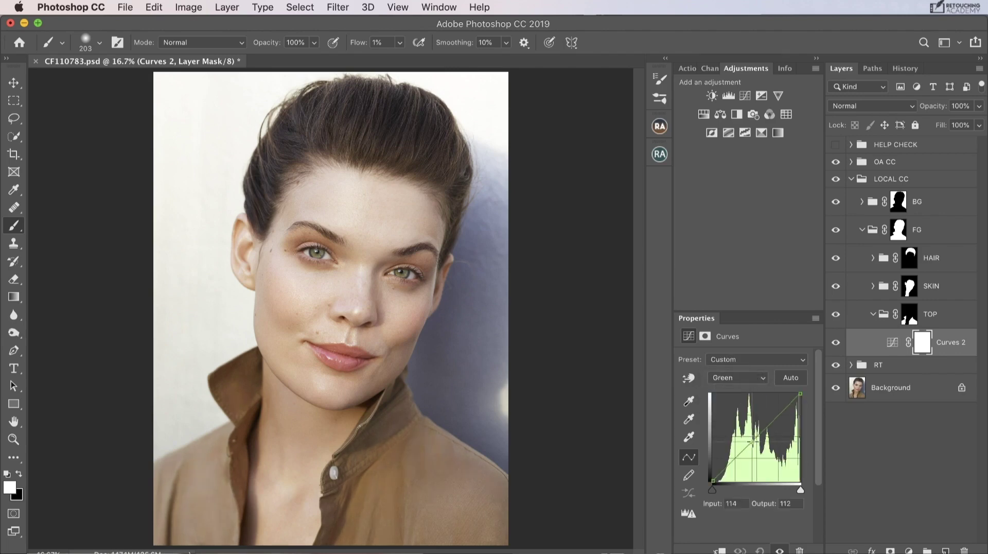
- Raise the RGB curve midpoint of the TOP group's Curves layer to input 110, output 116
left_click(749, 379)
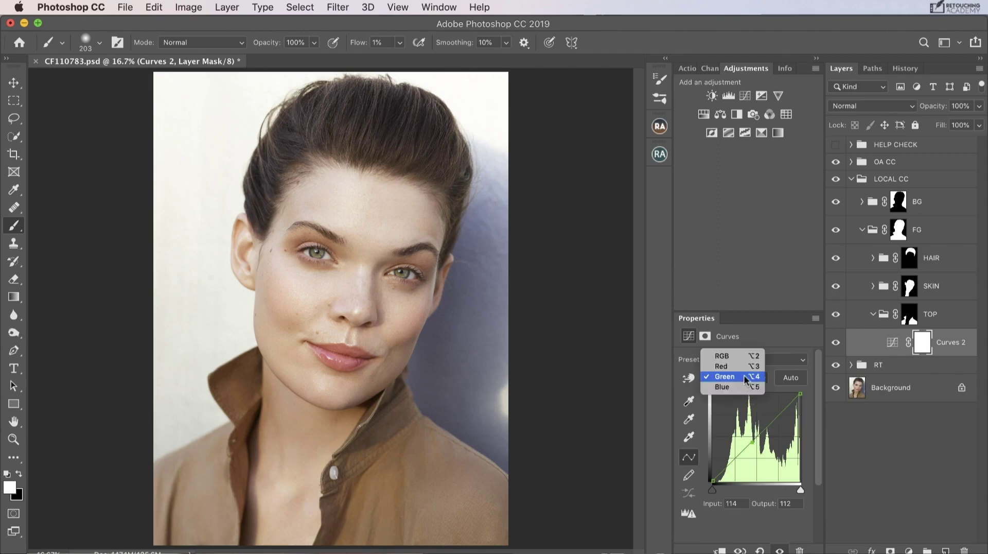
left_click(741, 355)
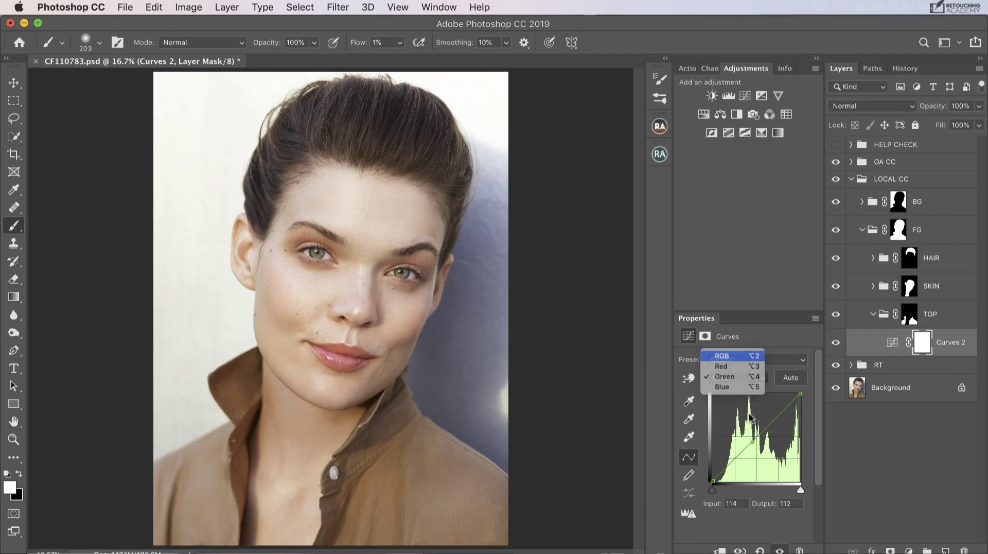
left_click(751, 440)
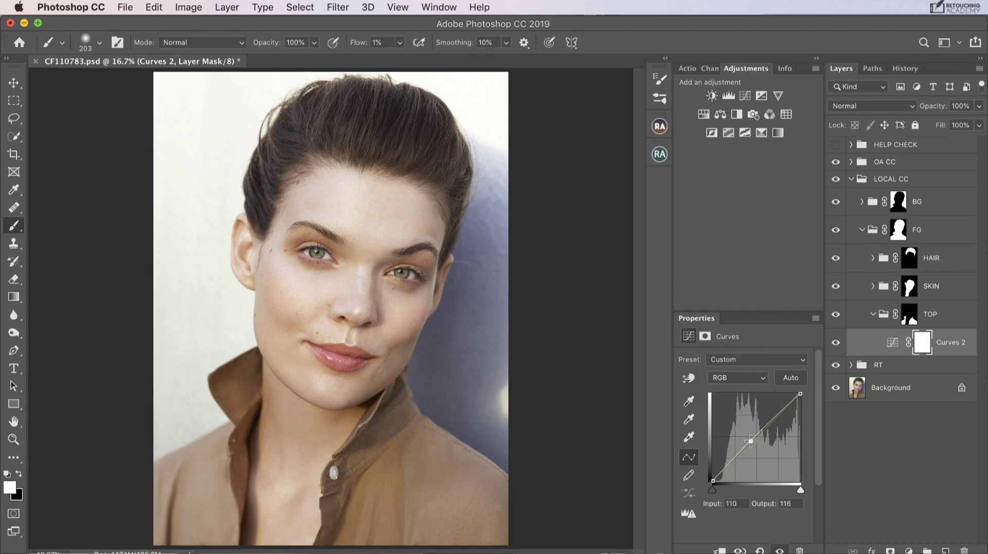
- Toggle the Curves layer in the TOP group to compare the correction and collapse the group
left_click(835, 343)
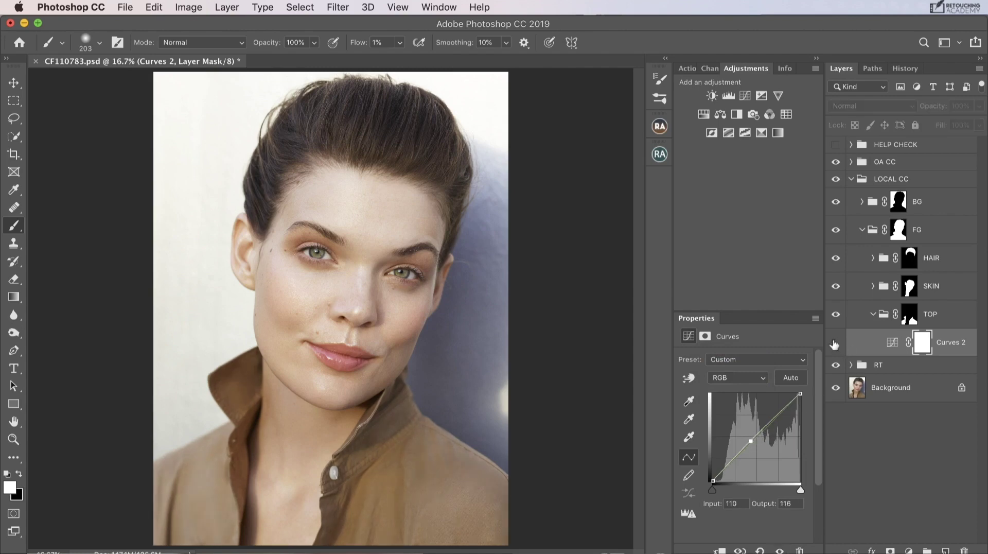
left_click(834, 343)
left_click(834, 343)
left_click(835, 344)
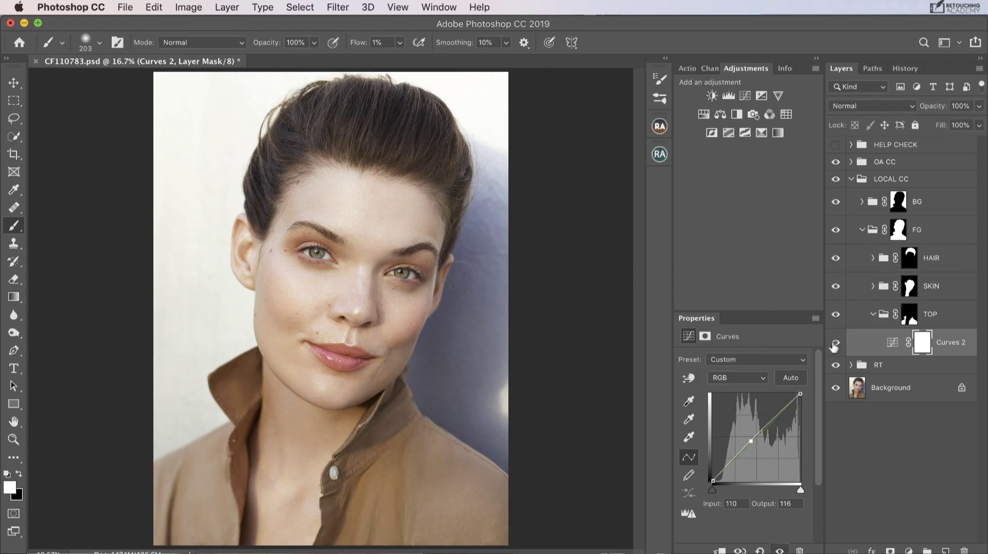
left_click(870, 319)
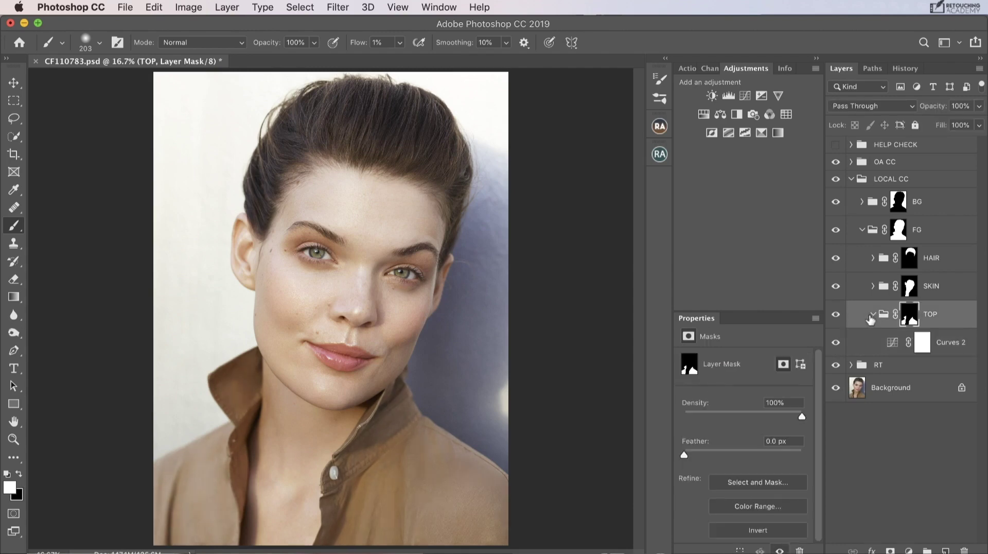
left_click(872, 315)
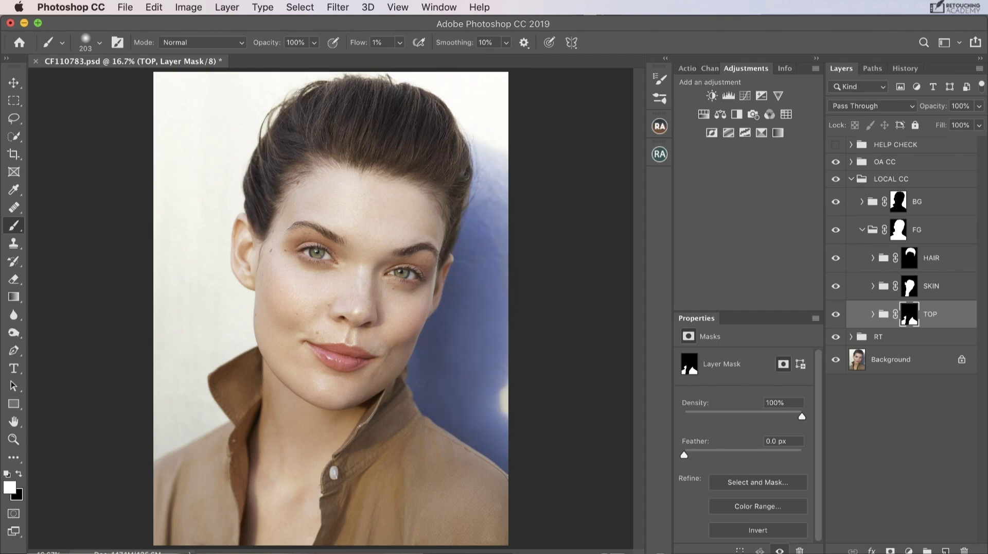
- Add a Hue/Saturation layer in the BG group with Blues saturation at -37 and toggle it to compare
left_click(862, 202)
left_click(902, 207)
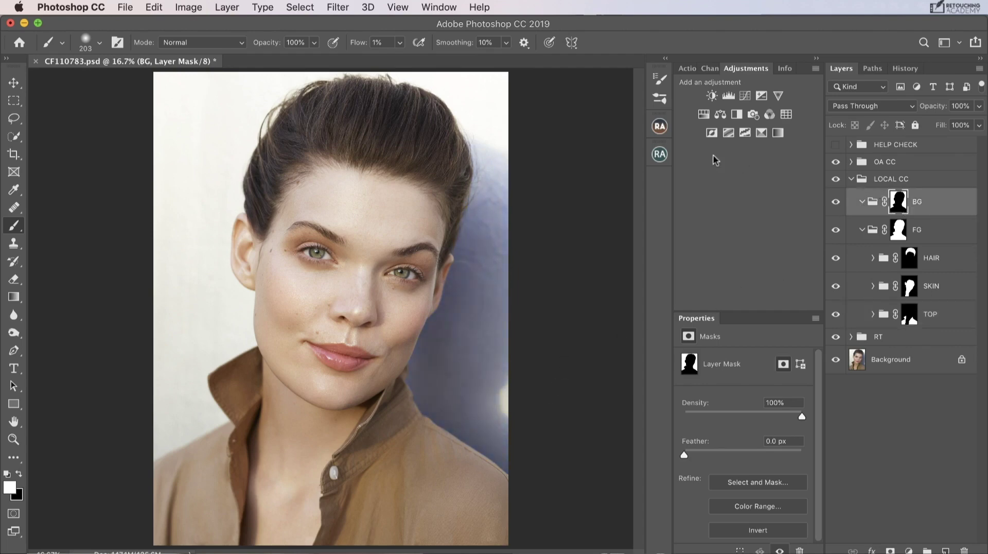
left_click(703, 115)
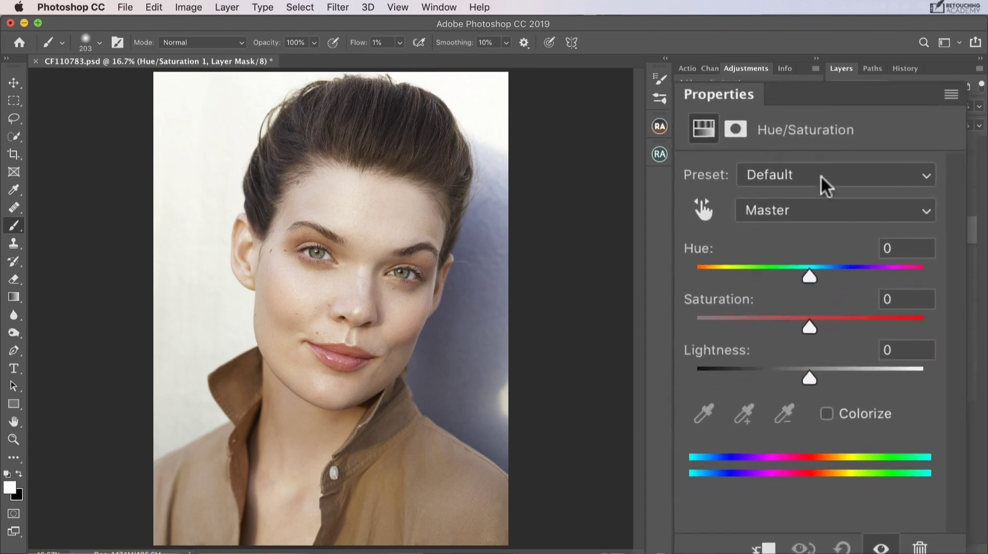
left_click(816, 194)
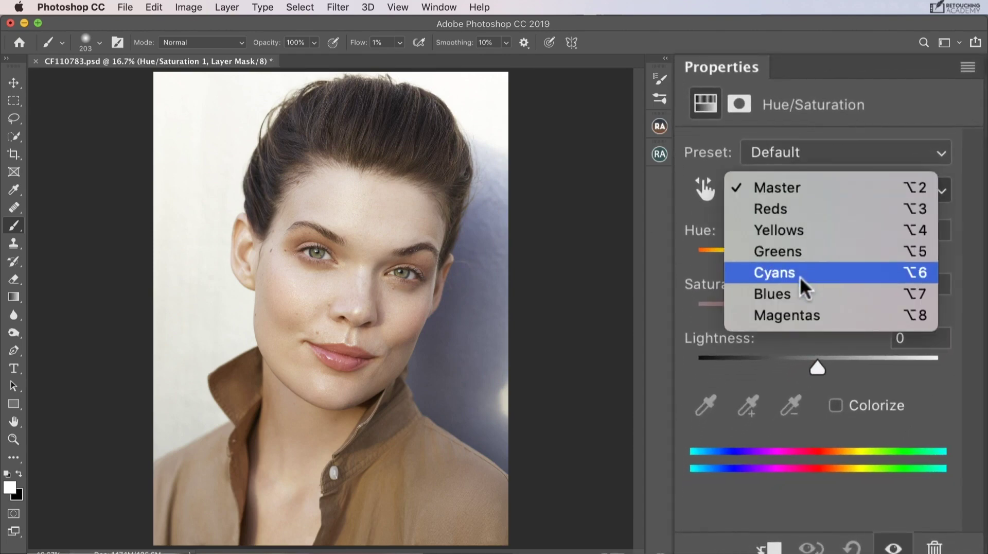
left_click(811, 291)
left_click_drag(811, 306, 749, 363)
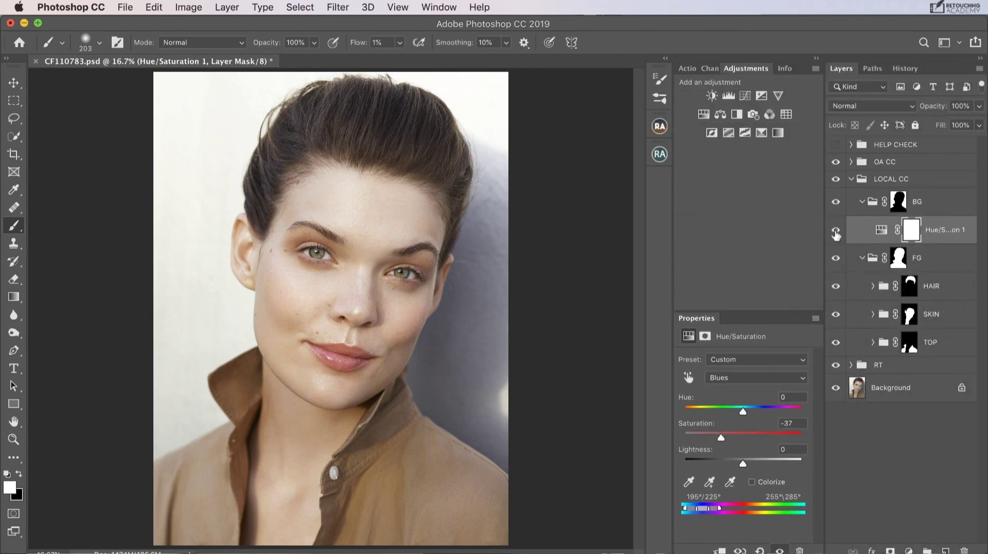
left_click(835, 229)
left_click(835, 232)
- Add a Curves layer above the BG group's Hue/Saturation layer with the Blue curve midpoint at input 122, output 120
left_click(744, 95)
left_click(736, 378)
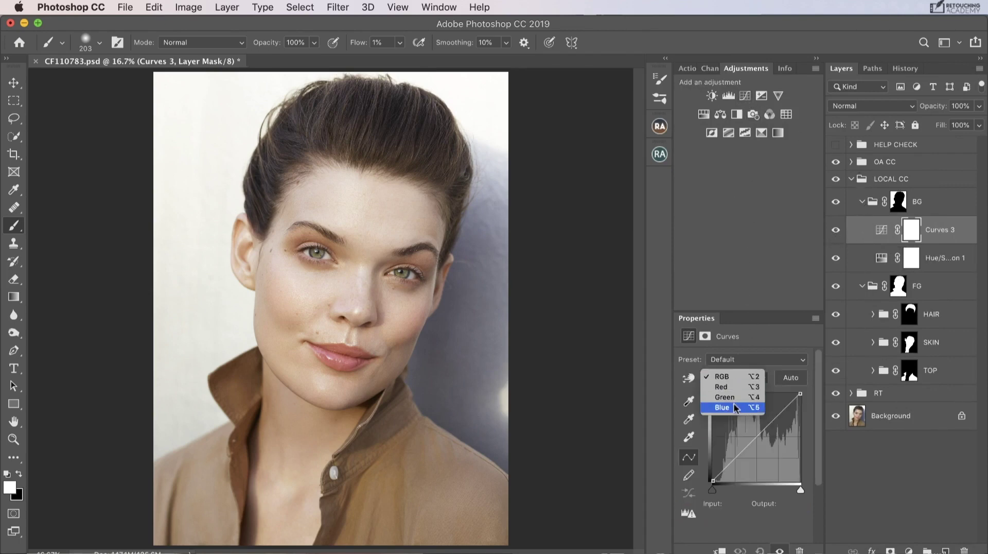
left_click(736, 409)
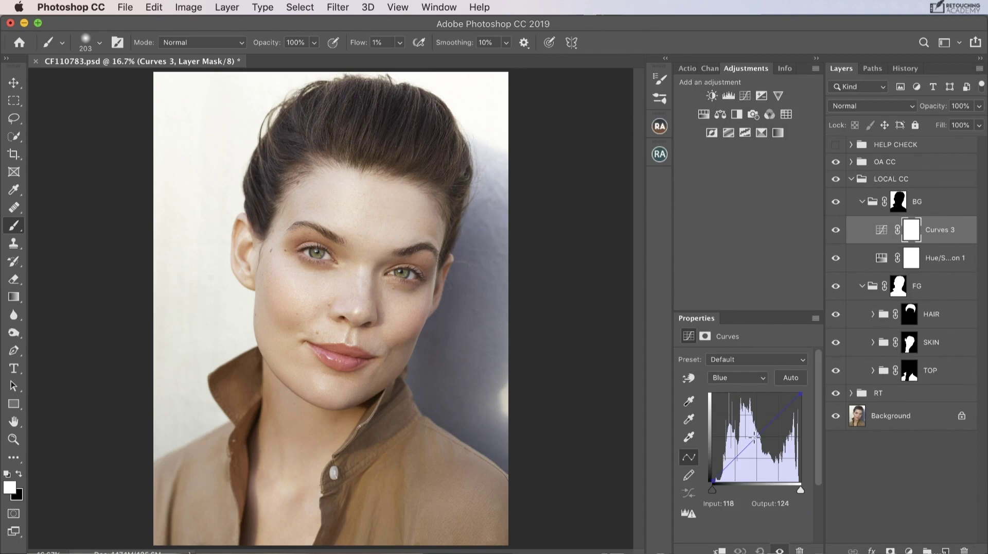
left_click(754, 437)
left_click_drag(755, 436, 756, 439)
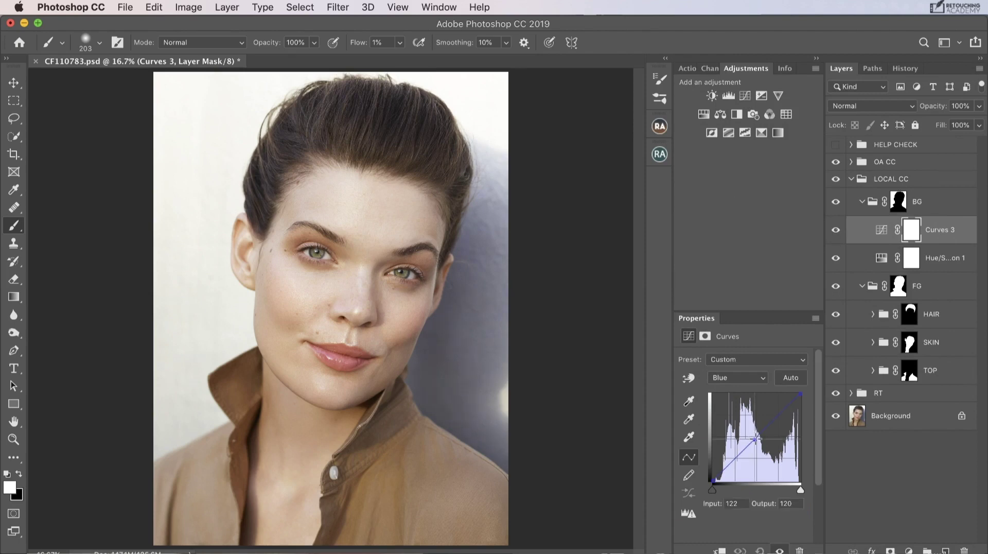
- Add a midpoint to the Red curve of the background Curves layer and lower it slightly
left_click(750, 378)
left_click(745, 358)
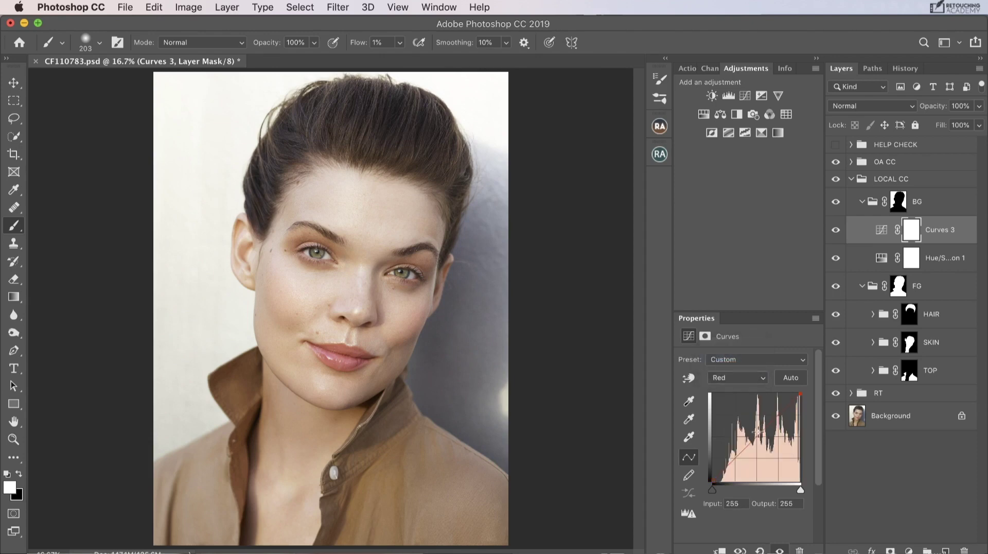
left_click(754, 435)
left_click_drag(754, 436, 755, 438)
key("super+minus")
- Rename the background Curves layer BG CC and the Hue/Saturation layer BLUES - SAT
double_click(945, 229)
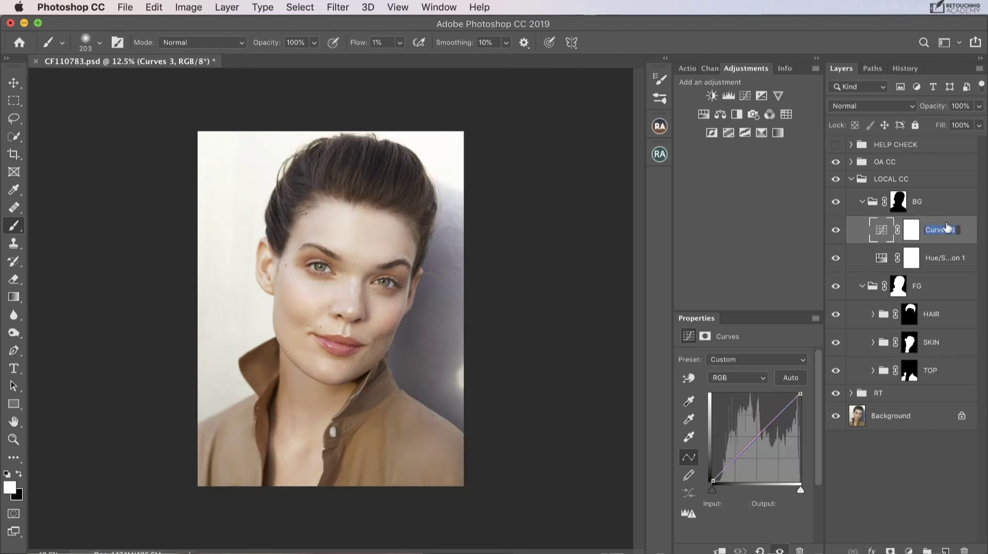
key("BackSpace")
type("BG CC")
double_click(943, 258)
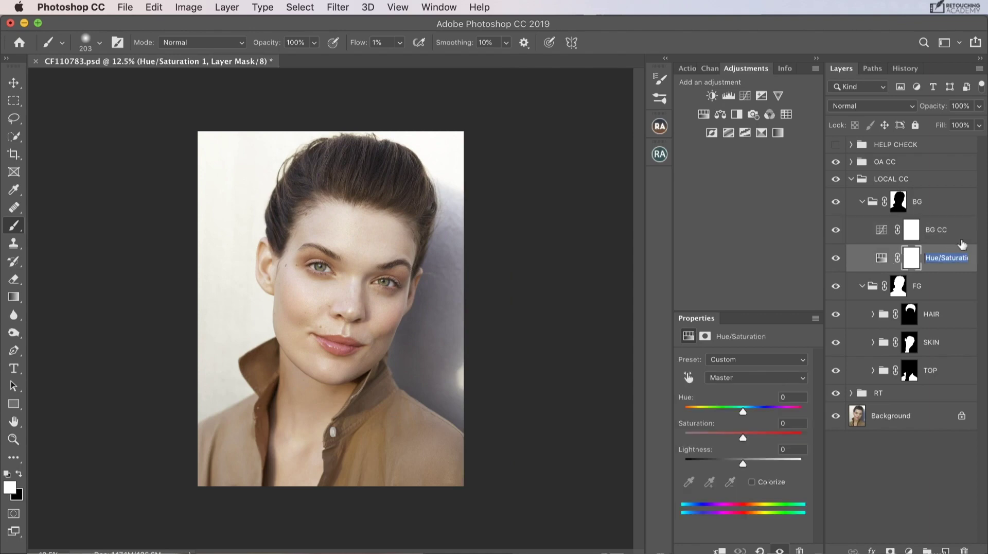
key("BackSpace")
type("BLUES - SAT")
key("Return")
- Collapse the BG and FG groups and toggle the LOCAL CC group to compare all local colour corrections
left_click(863, 202)
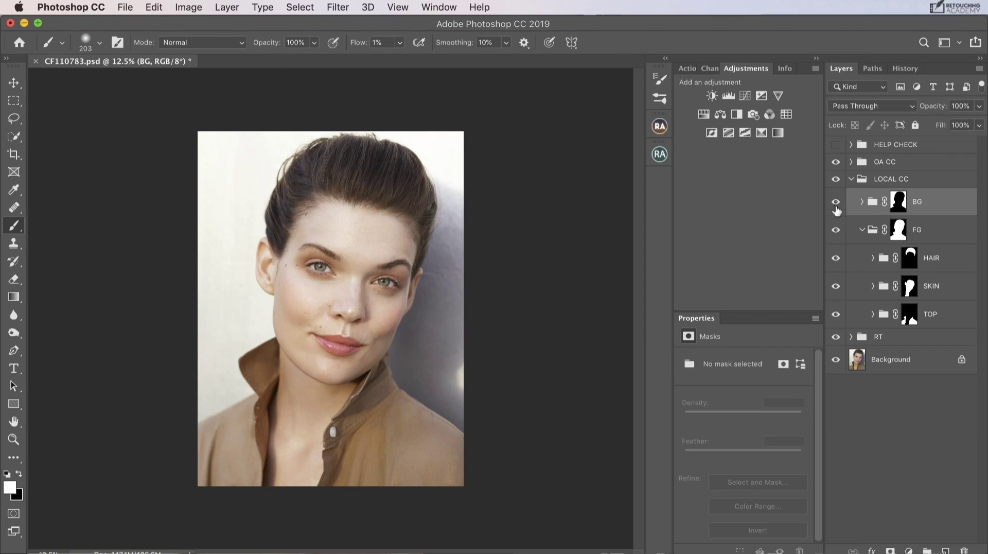
left_click(860, 232)
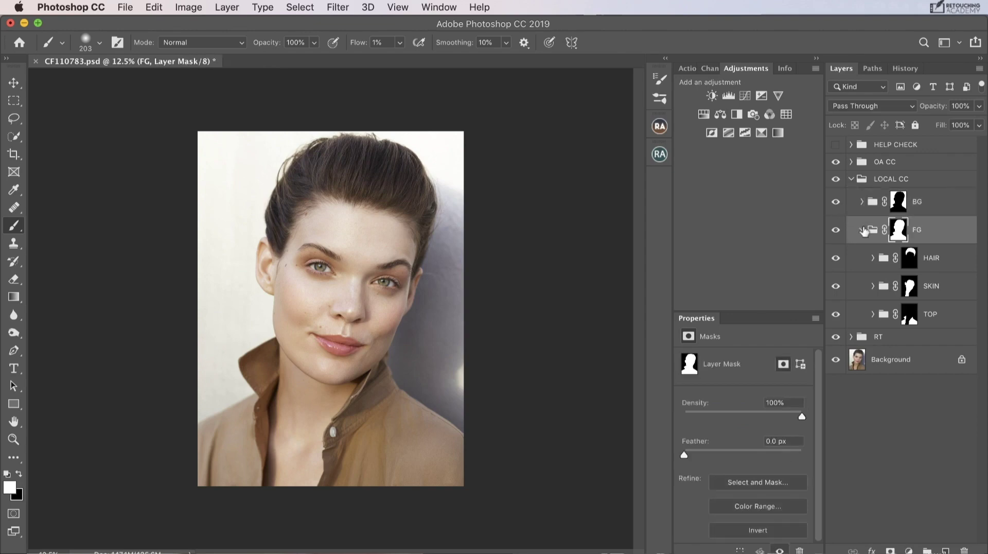
left_click(860, 230)
left_click(836, 179)
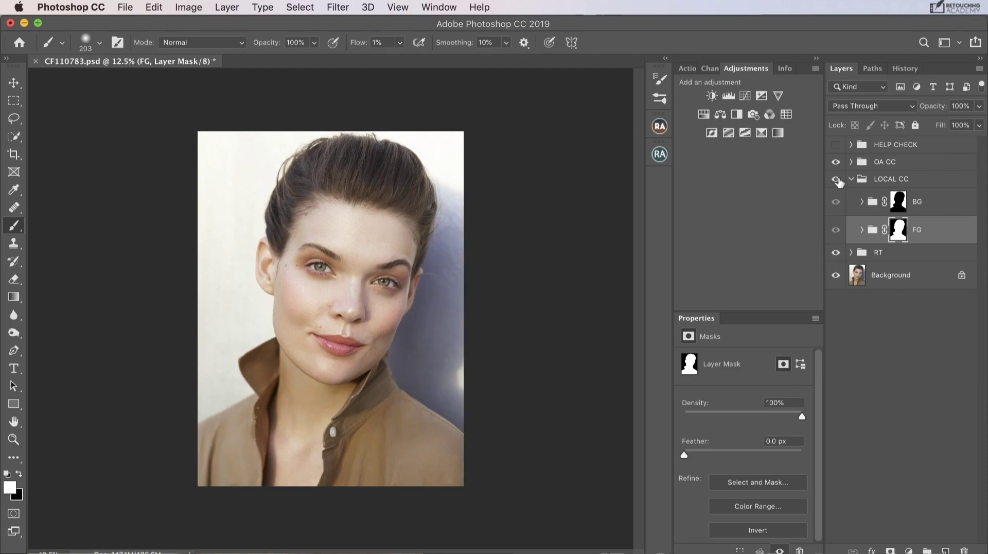
left_click(836, 179)
left_click(838, 180)
left_click(837, 179)
left_click(839, 180)
left_click(840, 180)
left_click(838, 179)
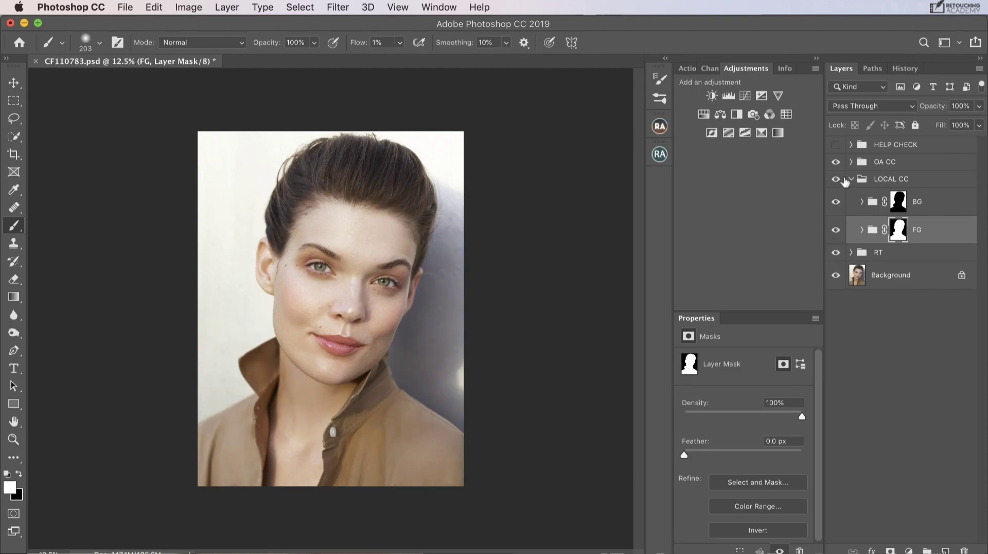
- Raise the RGB midpoint of the HAIR group's Curves layer slightly to lighten the hair and collapse the group
left_click(861, 230)
left_click(873, 257)
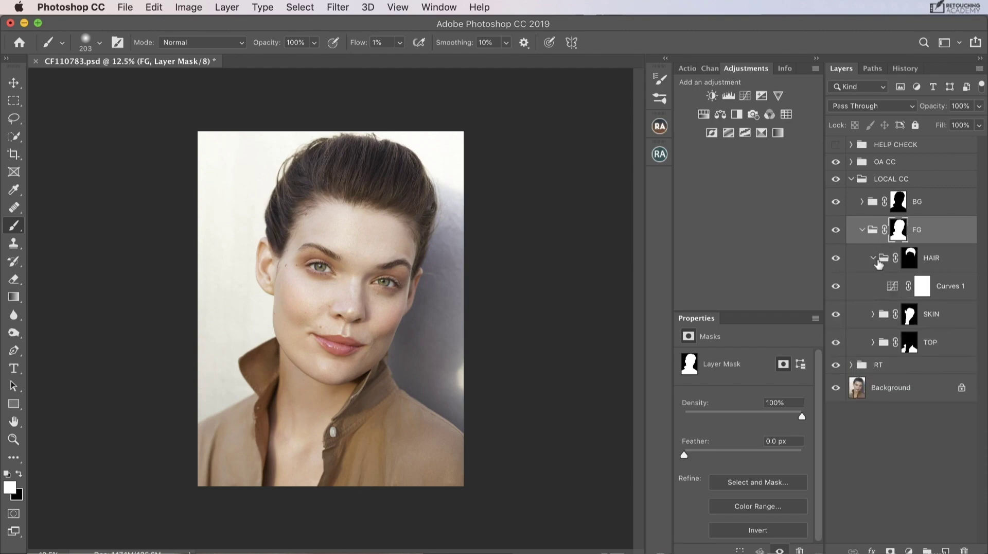
left_click(896, 288)
left_click(758, 439)
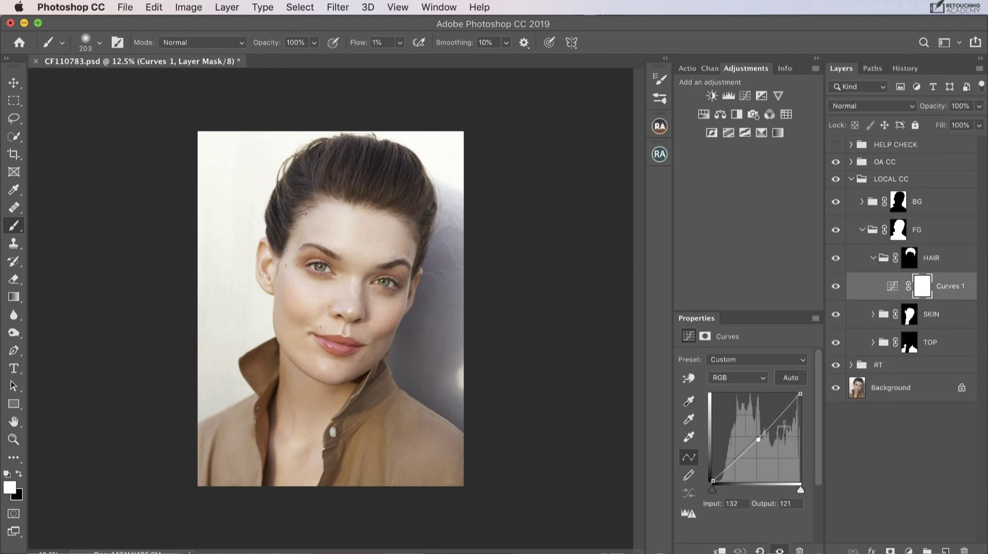
key("Up")
key("Up")
key("Up")
key("Up")
left_click(873, 258)
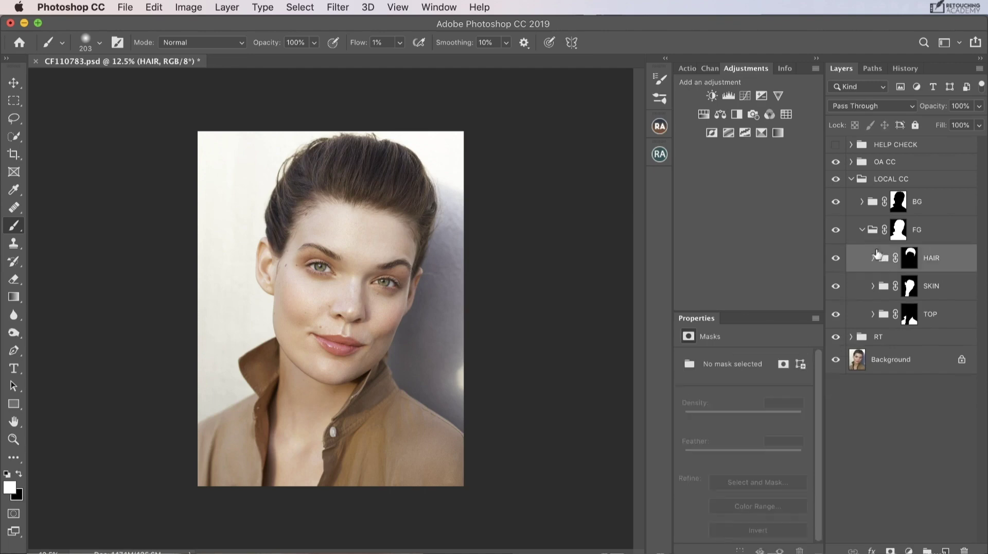
- Toggle the LOCAL CC group's visibility to compare, and collapse the FG and LOCAL CC groups
left_click(835, 178)
left_click(836, 178)
left_click(835, 179)
left_click(862, 230)
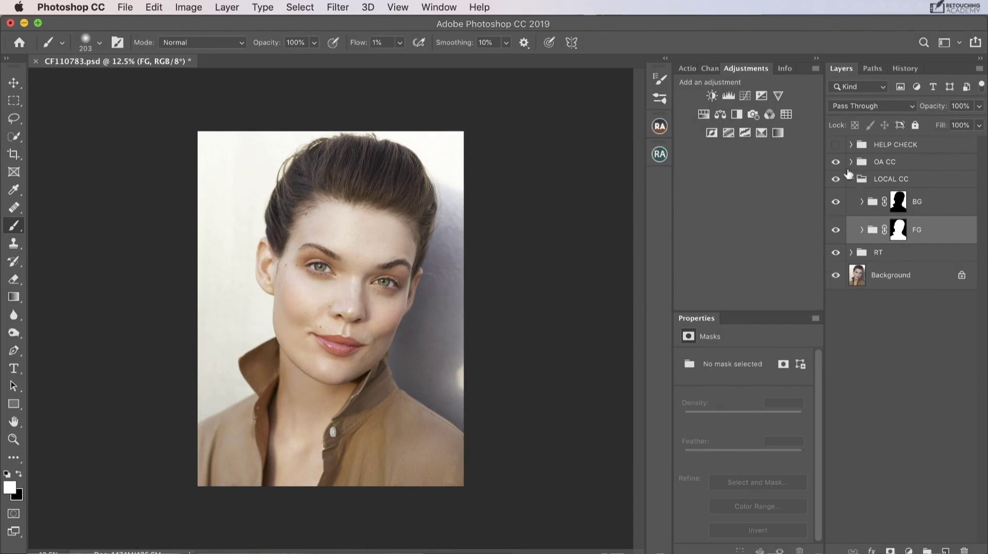
left_click(853, 180)
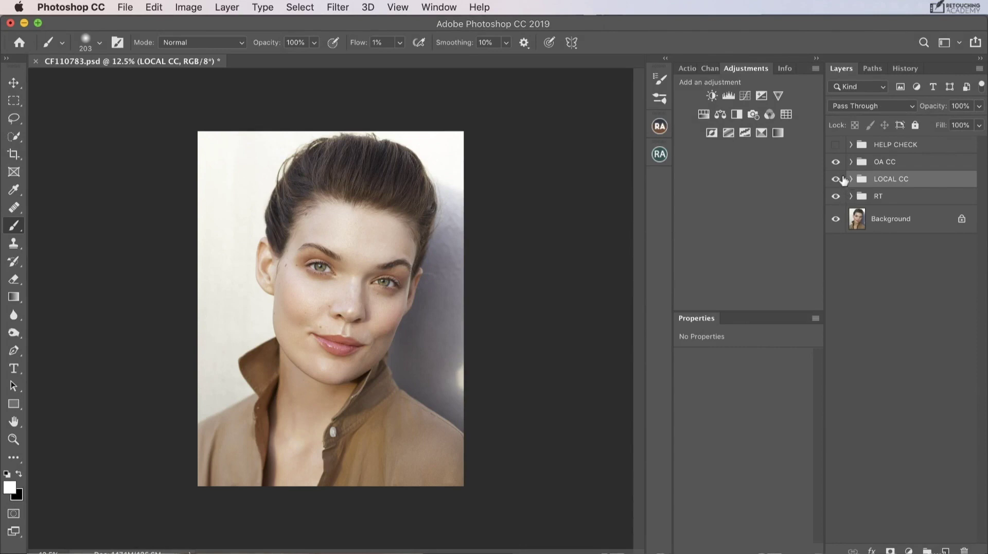
- Toggle the OA CC, LOCAL CC and RT groups one by one to compare the image with and without each
left_click(836, 163)
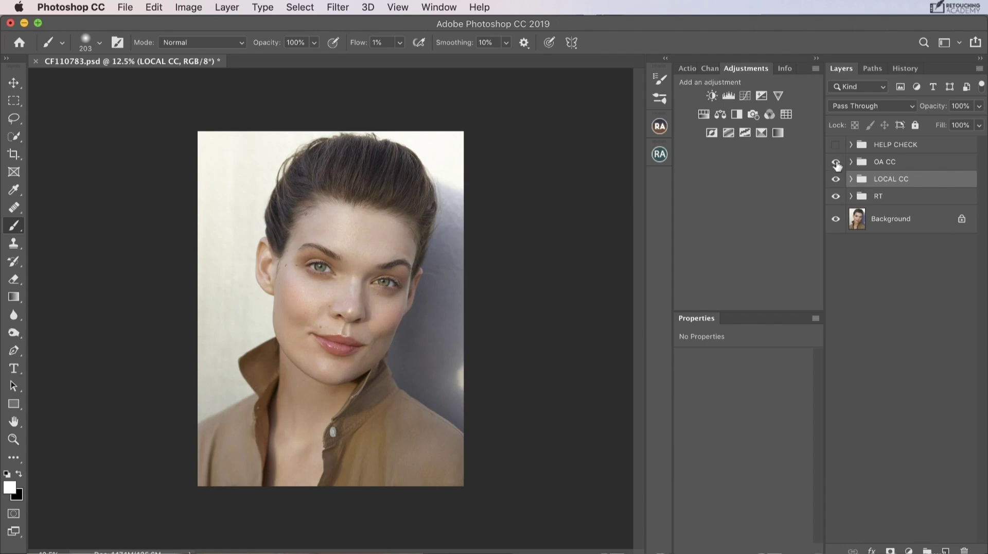
left_click(836, 162)
left_click(836, 163)
left_click(836, 163)
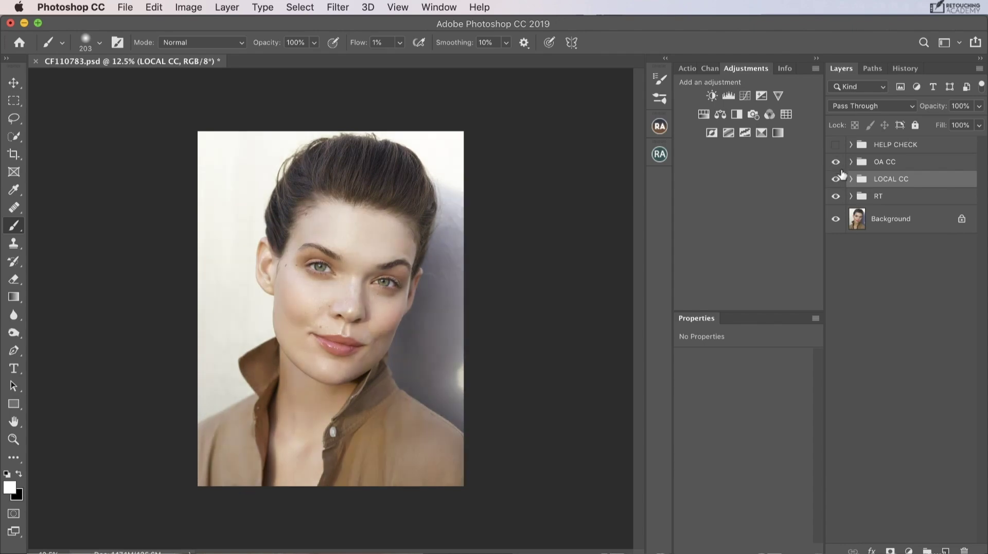
left_click(836, 180)
left_click(836, 180)
left_click(835, 197)
left_click(835, 196)
left_click(836, 196)
left_click(835, 197)
- Try a temporary Curves layer above OA CC with the RGB midpoint at input 133, output 85, and delete it
left_click(869, 164)
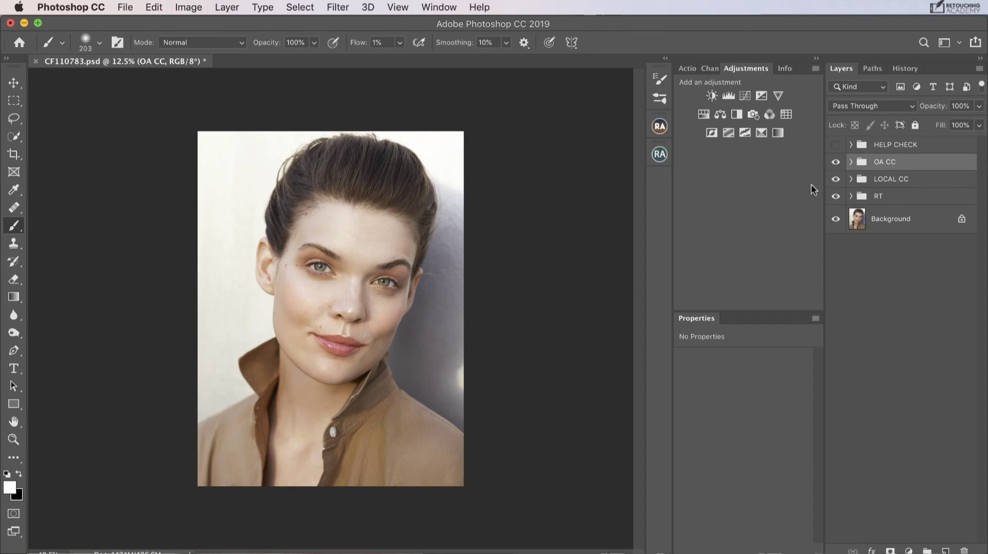
key("super+equal")
key("super+minus")
left_click(744, 95)
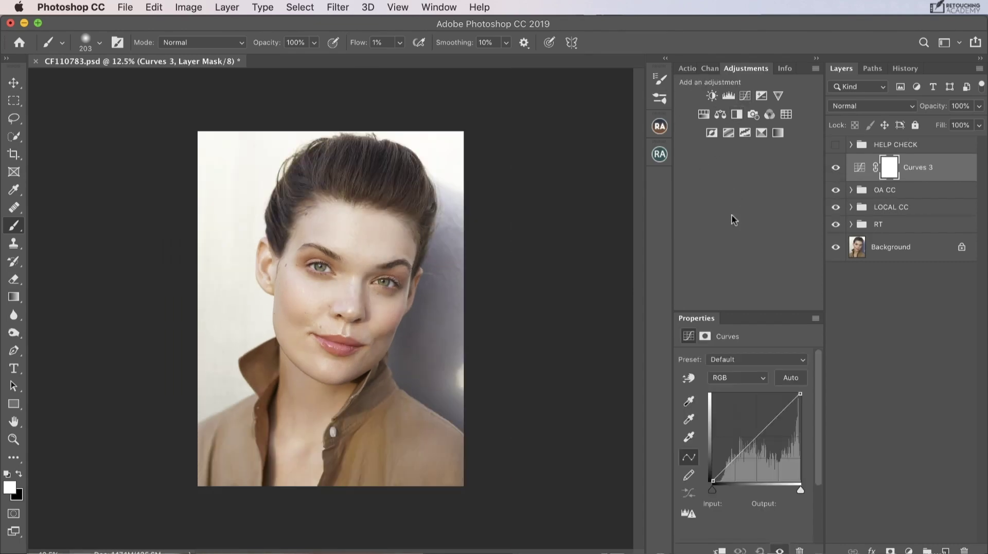
mouse_move(763, 443)
left_mouse_down()
mouse_move(770, 460)
mouse_move(757, 451)
left_mouse_up()
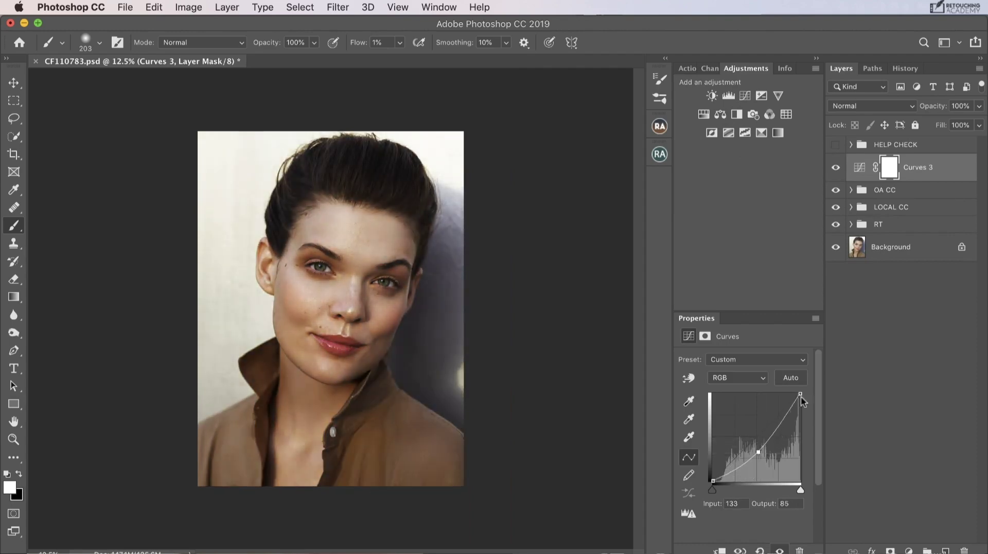
left_click_drag(963, 174, 964, 550)
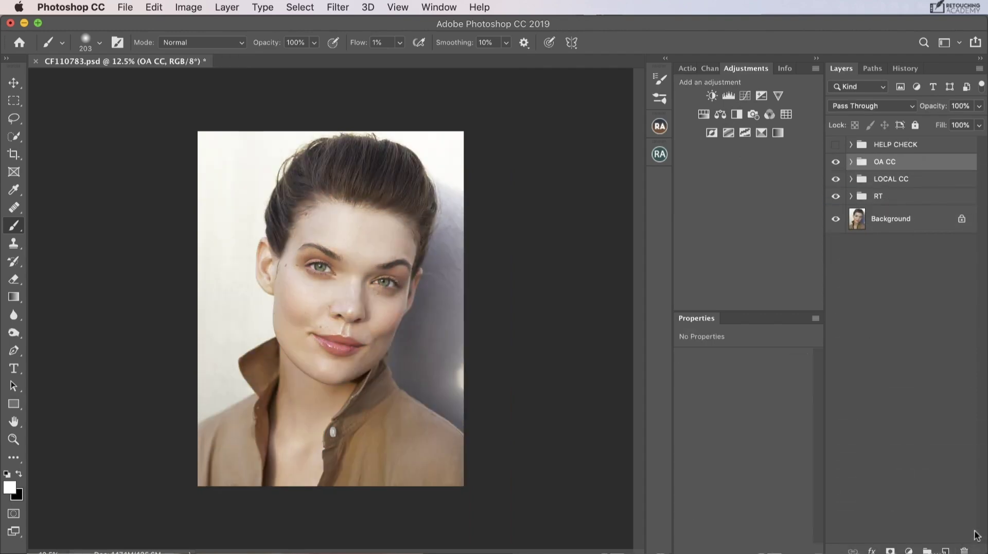
- Run the Beauty Retouch Solar Curve check on the portrait and delete its temporary curve and Work Here layers
left_click(665, 159)
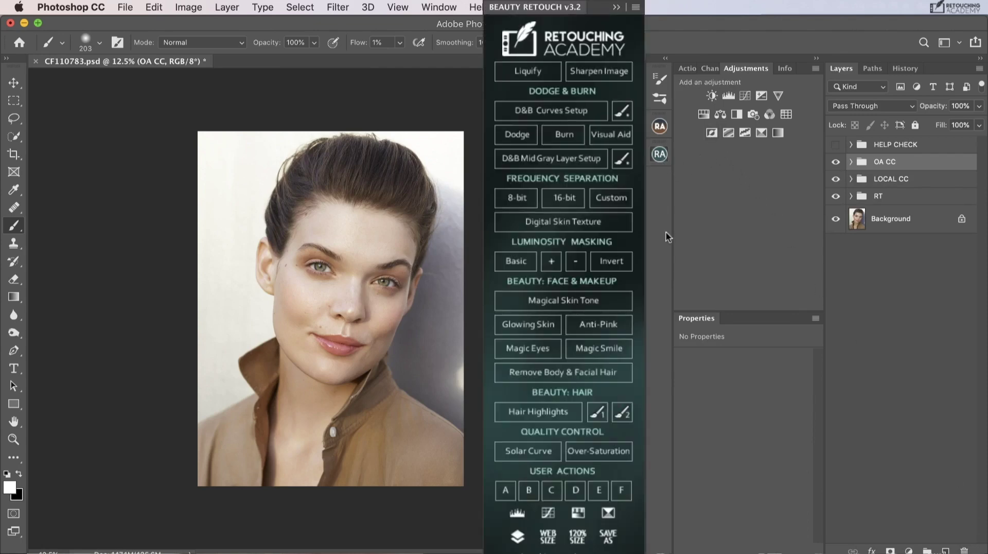
left_click(538, 444)
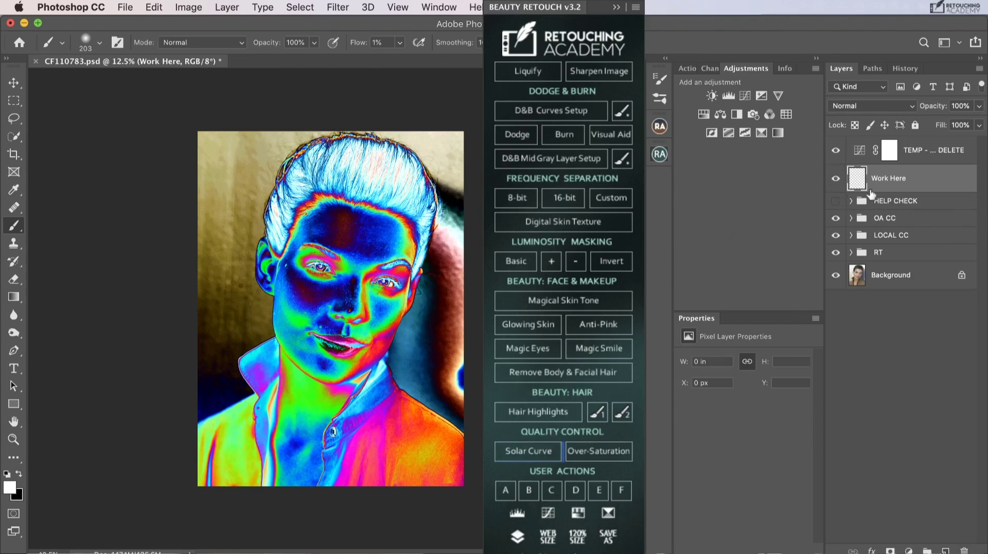
left_click(616, 7)
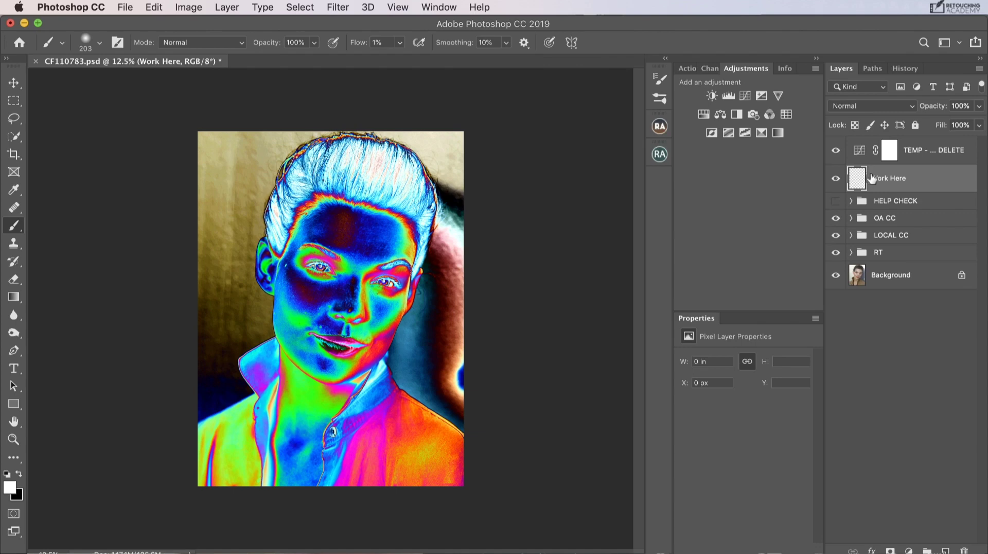
left_click(928, 154, "shift")
left_click_drag(929, 154, 965, 548)
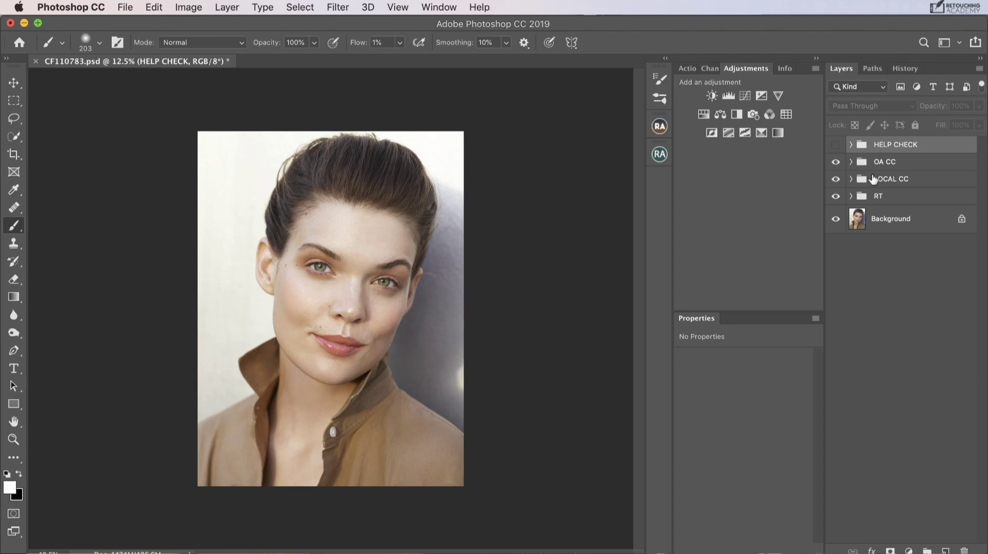
- Display the saved channel masks and compare the original Background alone with the full retouch, also at 16.7% zoom
left_click(710, 68)
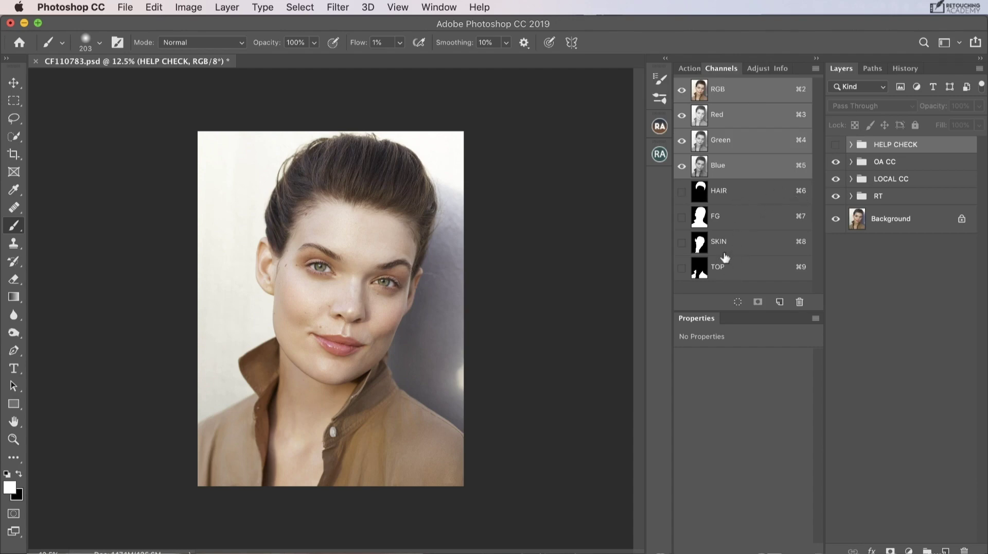
left_click(836, 219, "alt")
left_click(835, 219, "alt")
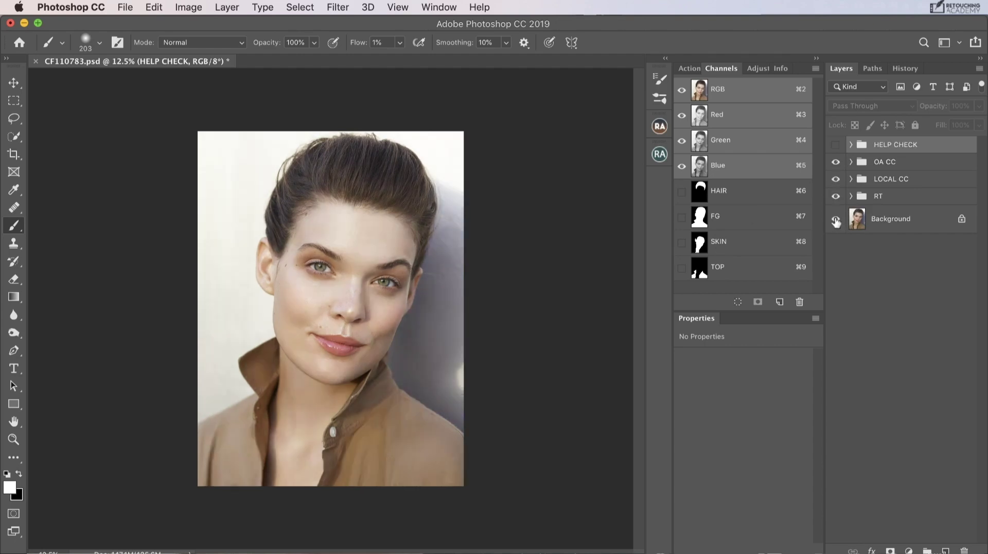
left_click(835, 219, "alt")
left_click(835, 220, "alt")
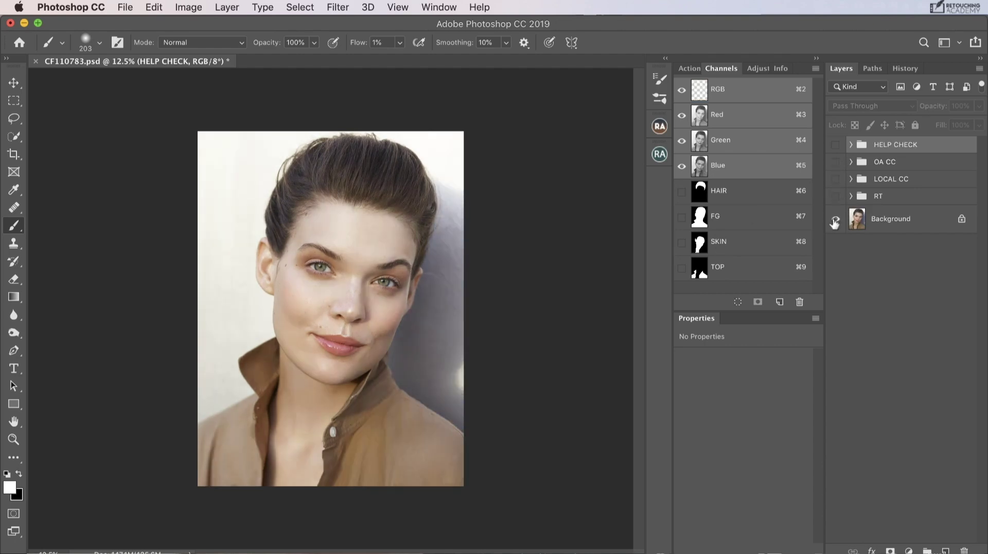
left_click(835, 219, "alt")
left_click(835, 220, "alt")
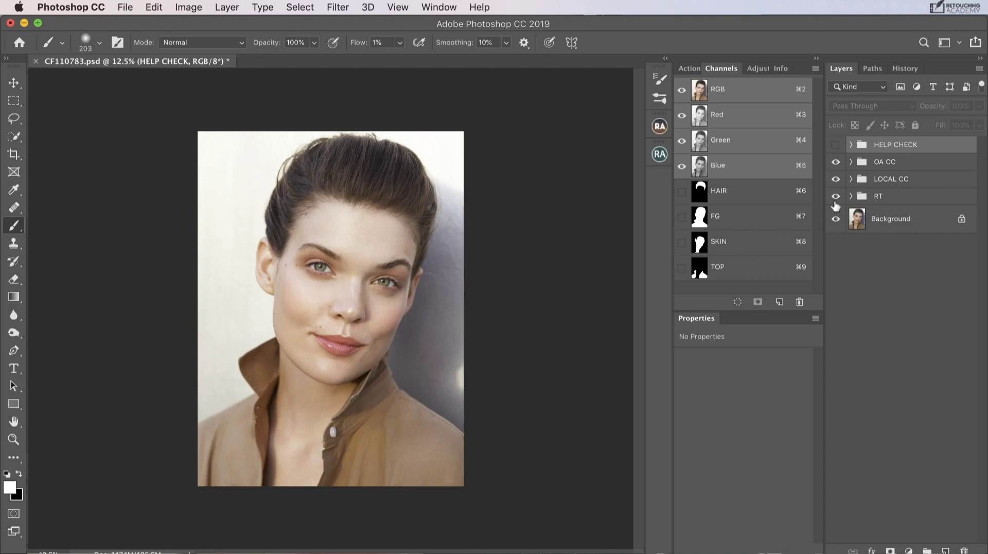
key("super+plus")
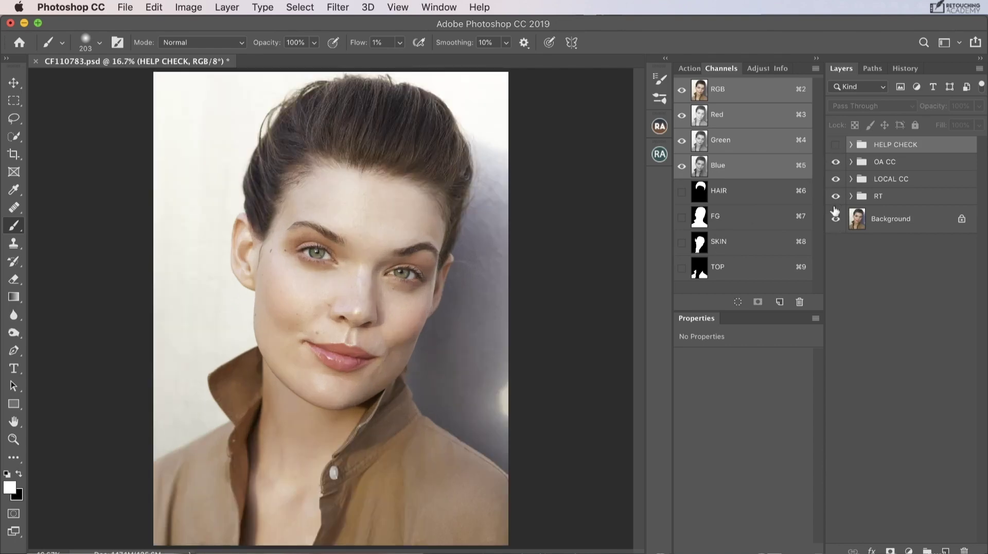
left_click(836, 221, "alt")
left_click(836, 221, "alt")
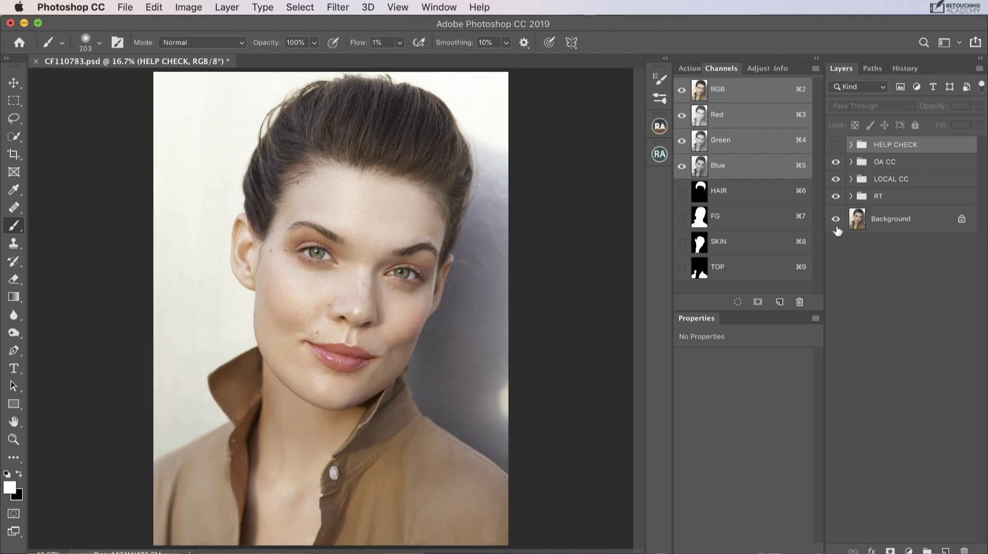